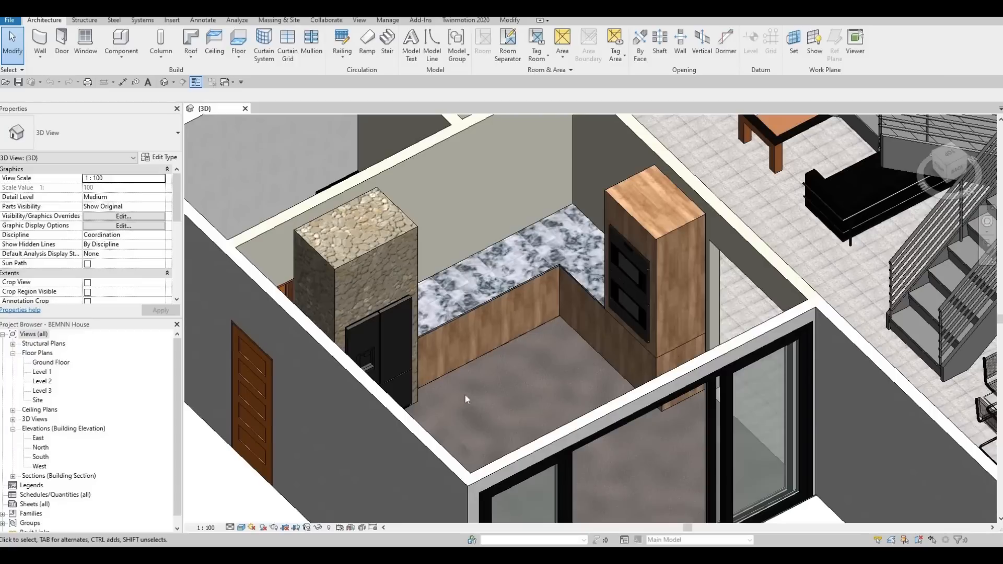
scroll(457, 367, up, 1)
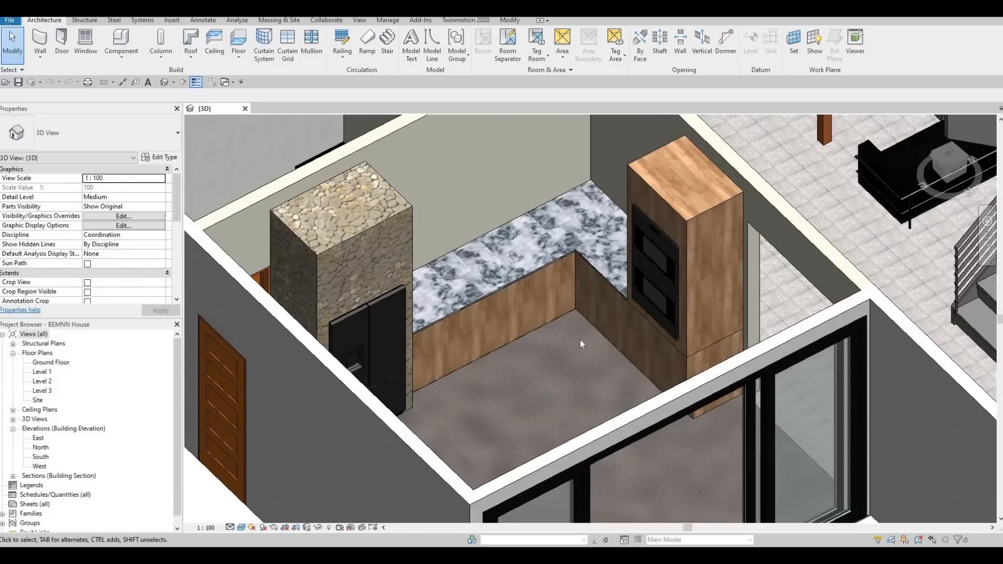
scroll(573, 337, up, 3)
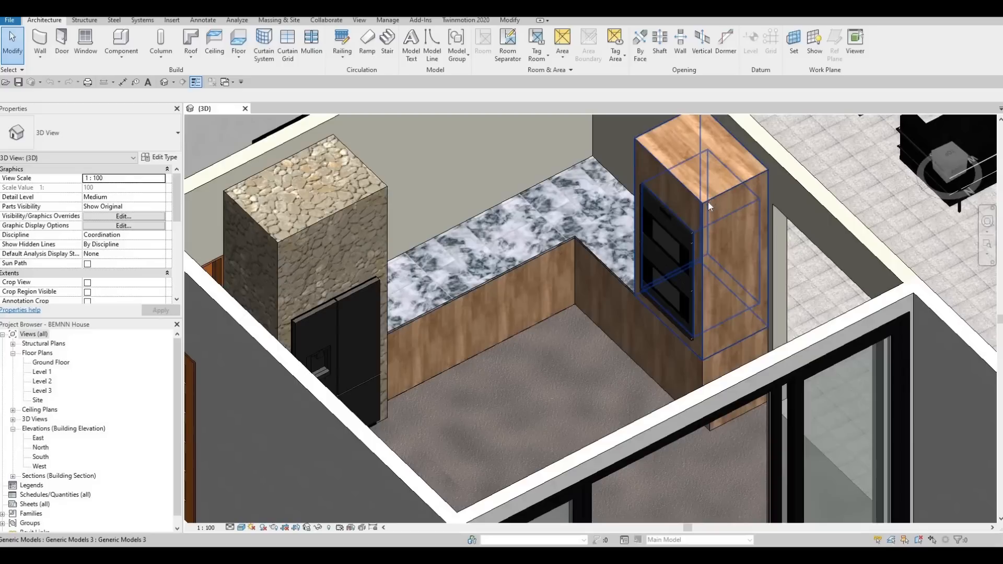
middle_drag(648, 303, 681, 357)
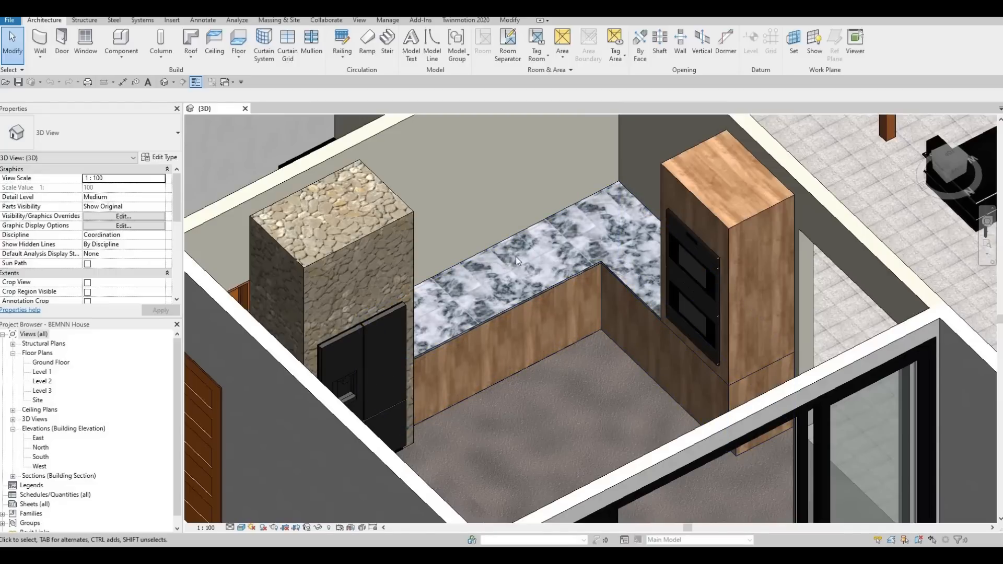
key(F1)
key(F1)
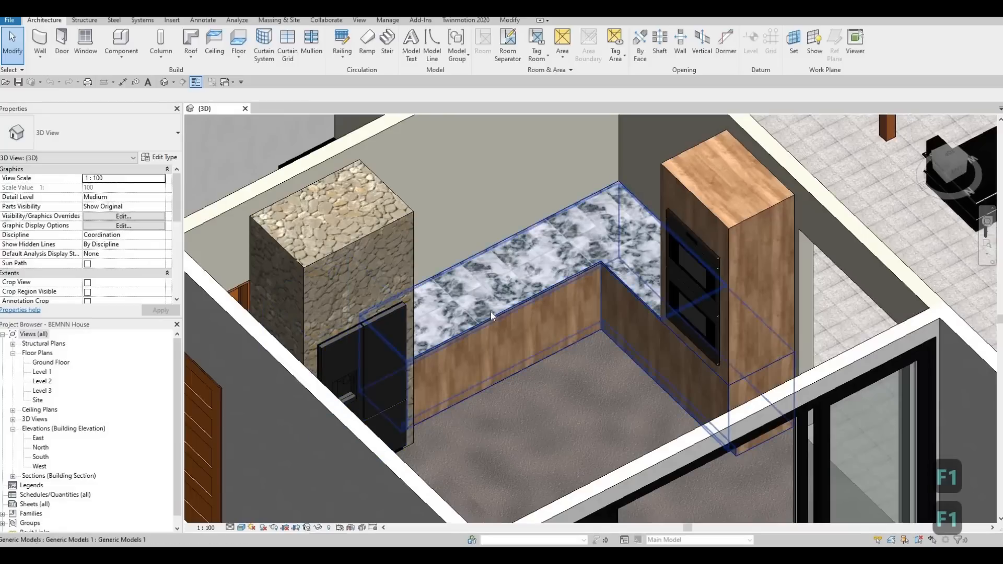
- Open the Level 1 floor plan and browse the loadable families to Plumbing, Architectural, Fixtures, Sinks
double_click(43, 372)
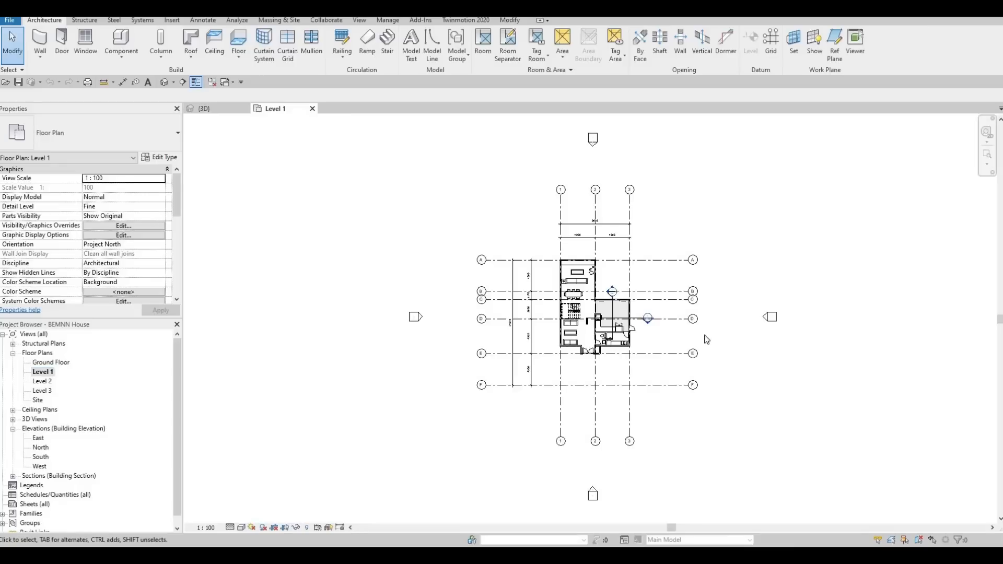
scroll(619, 333, up, 8)
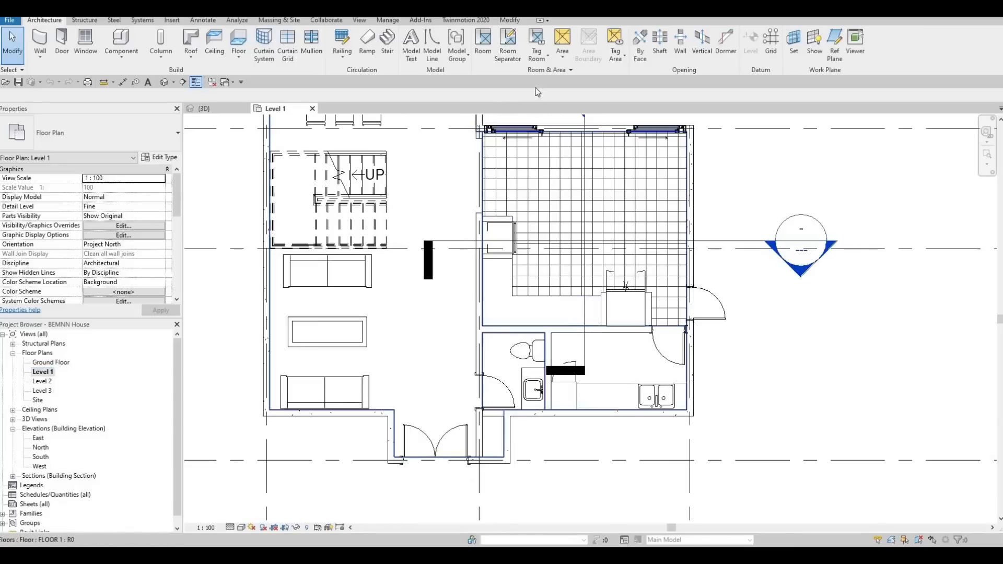
click(172, 20)
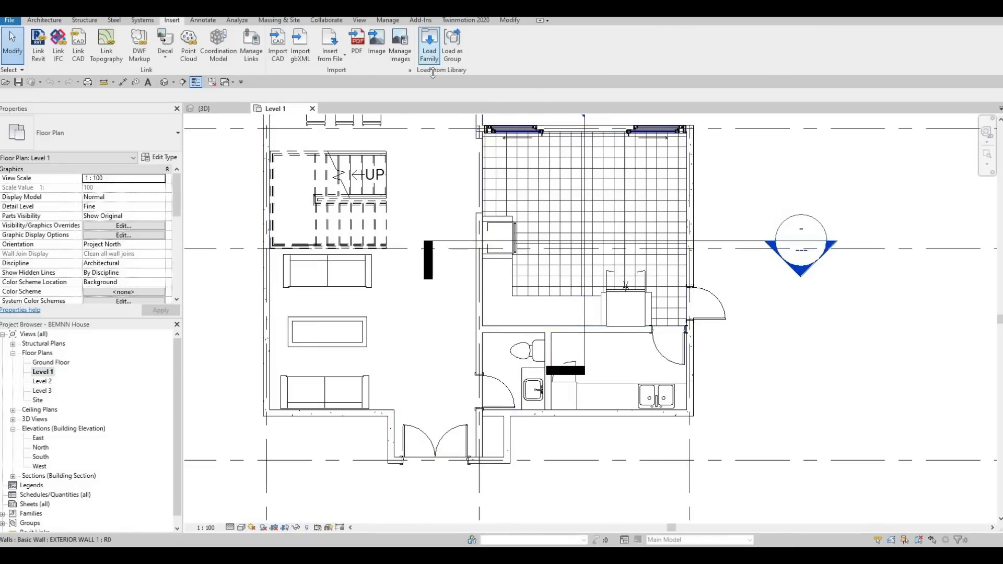
click(429, 45)
scroll(400, 288, down, 2)
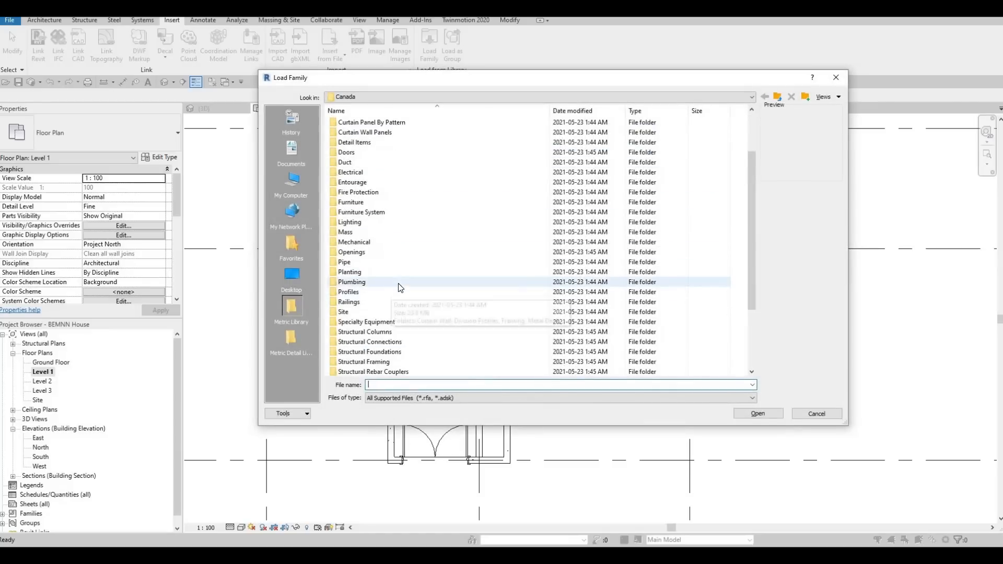
double_click(351, 282)
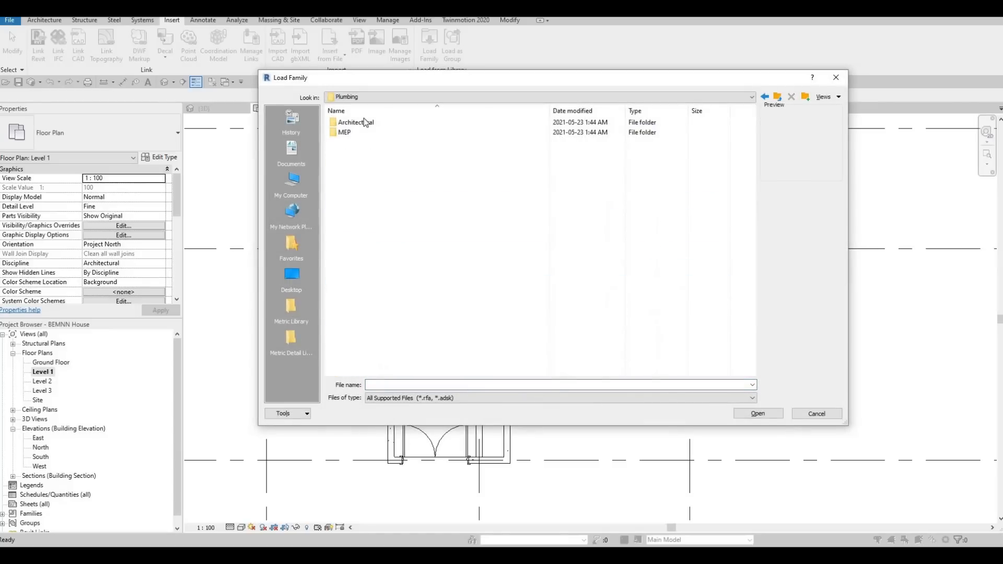
double_click(358, 124)
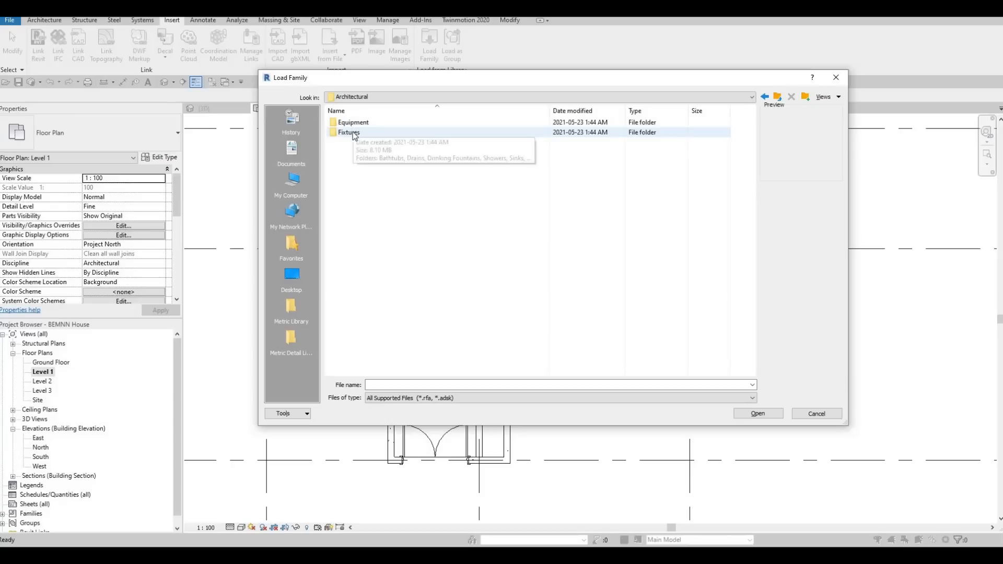
double_click(349, 132)
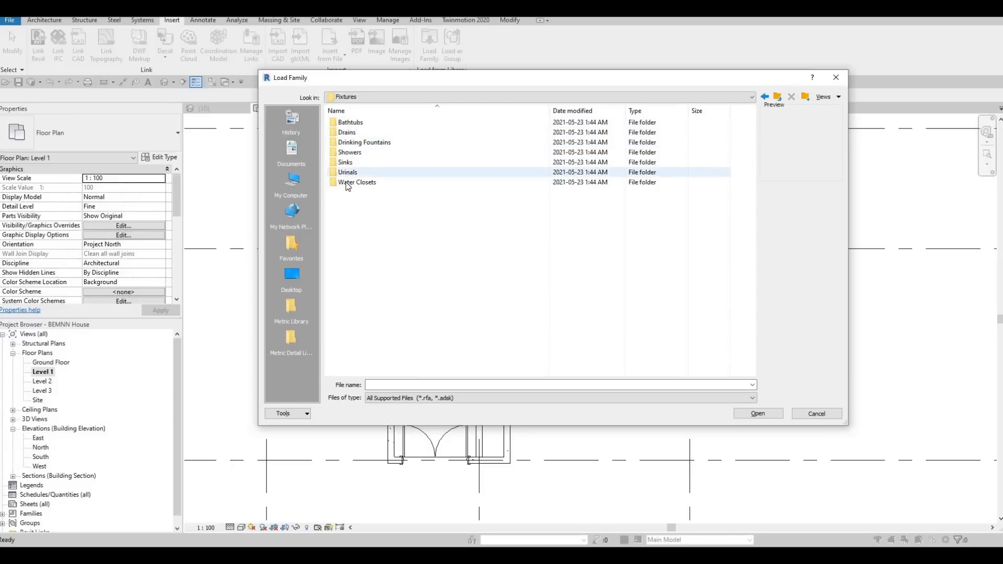
double_click(348, 162)
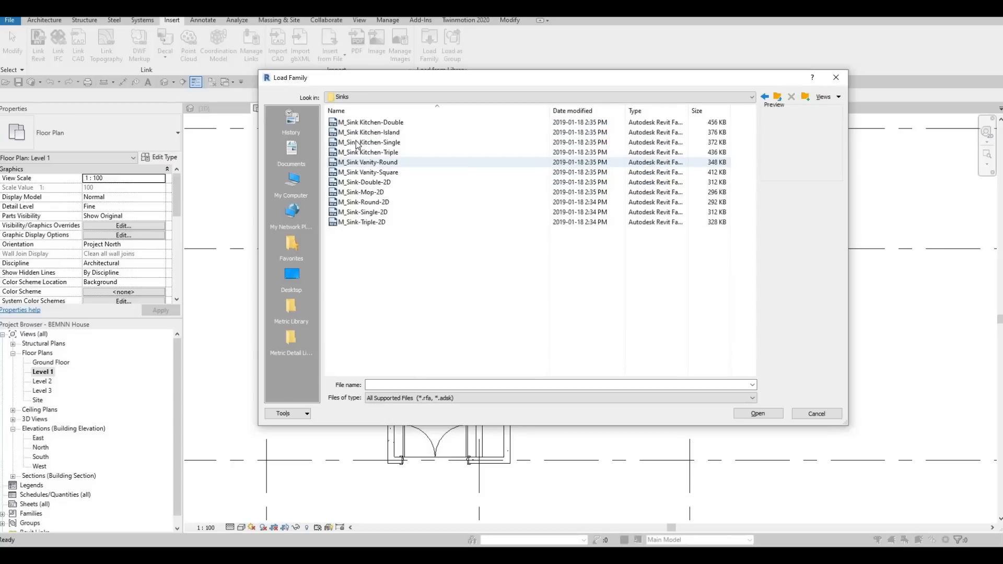
- Compare the sink family previews and load M_Sink Kitchen-Double into the project
click(358, 143)
click(358, 134)
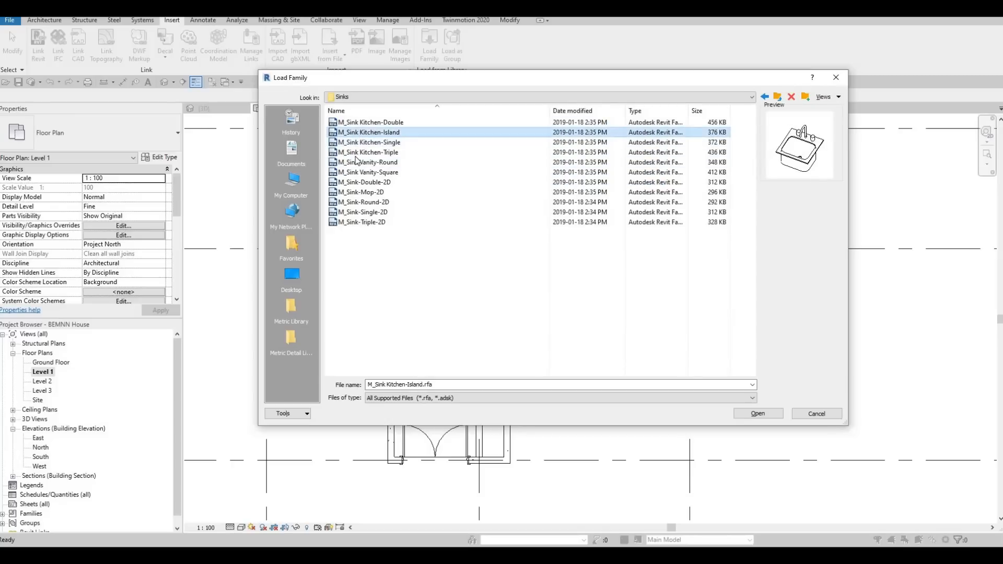
click(356, 153)
click(361, 123)
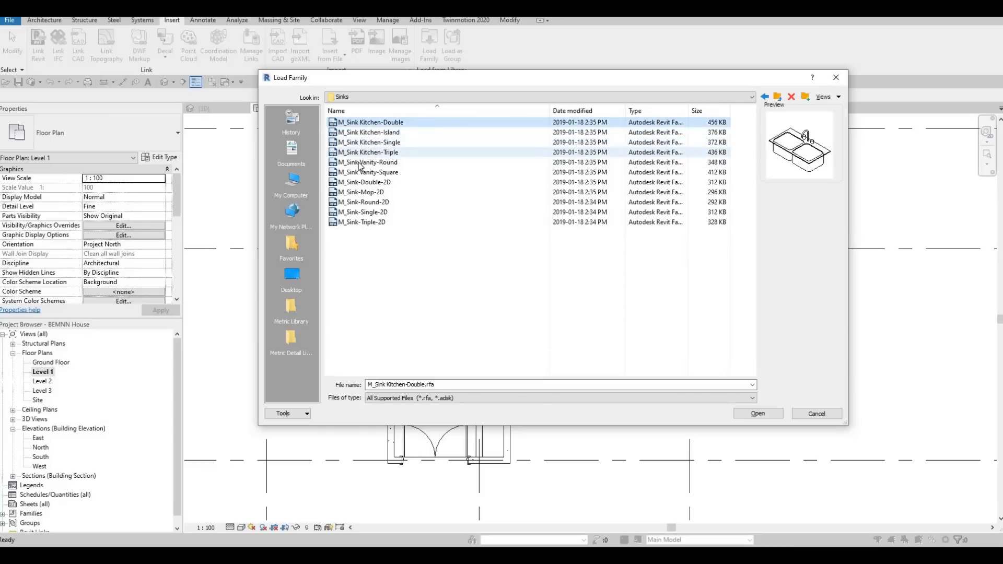
click(360, 153)
click(361, 161)
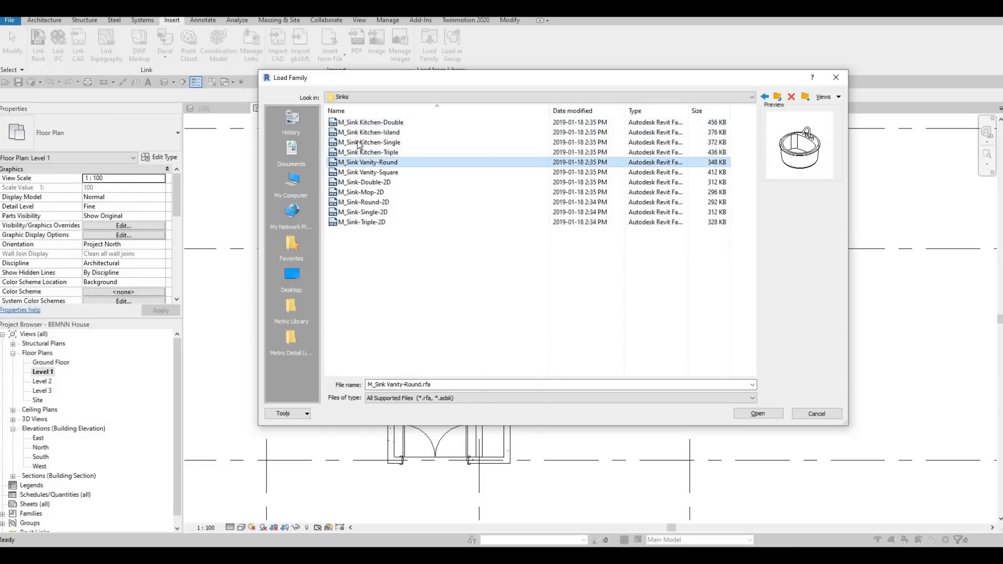
click(359, 152)
click(359, 123)
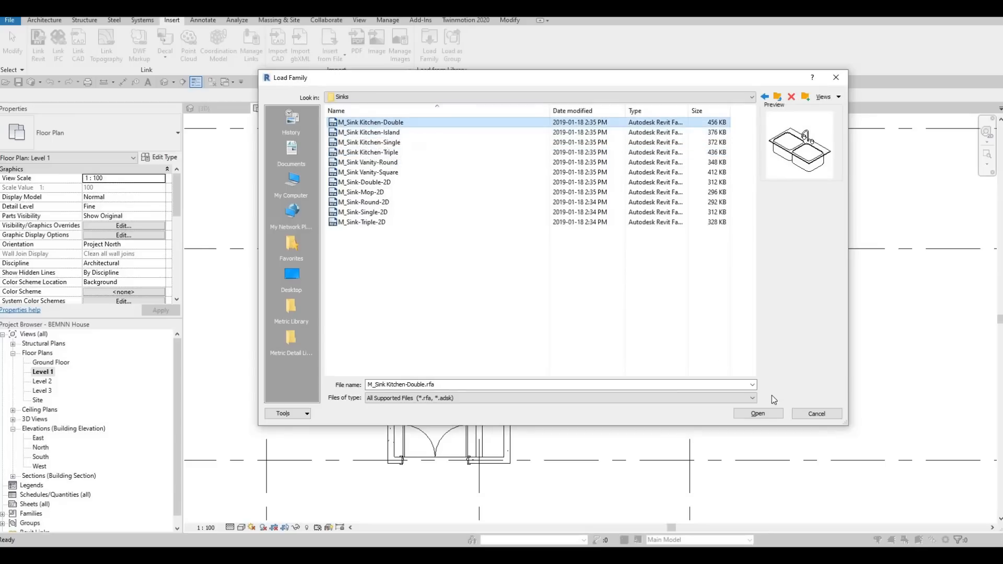
click(758, 413)
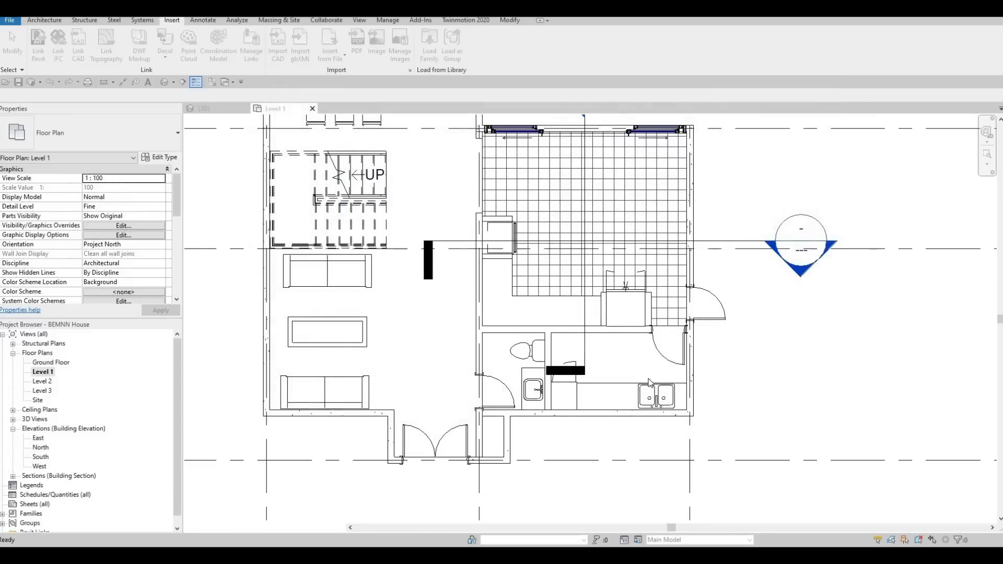
- Place the 1000 x 535mm double kitchen sink on the kitchen counter, rotated so its faucet is on the wall side
key(c)
key(m)
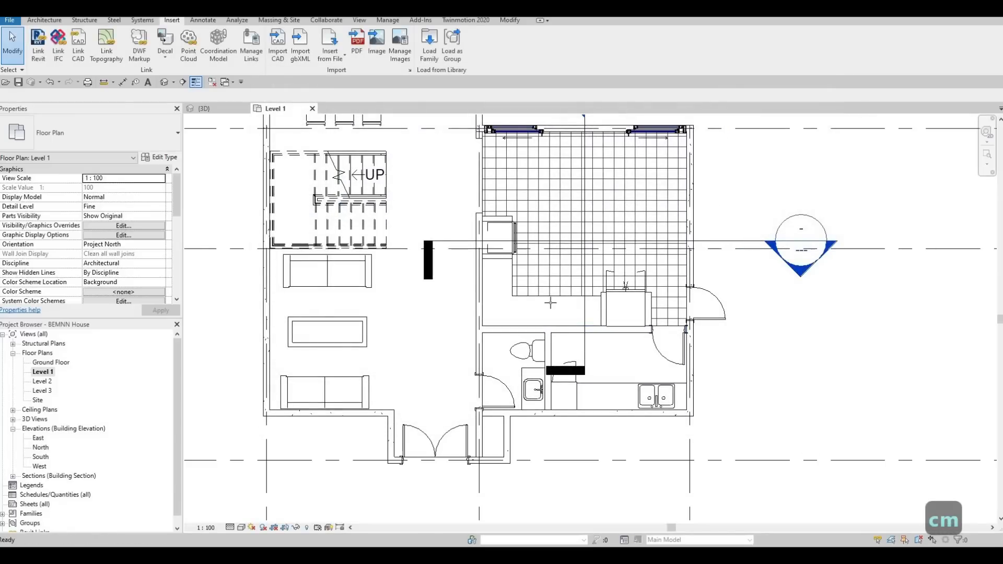
scroll(550, 312, up, 4)
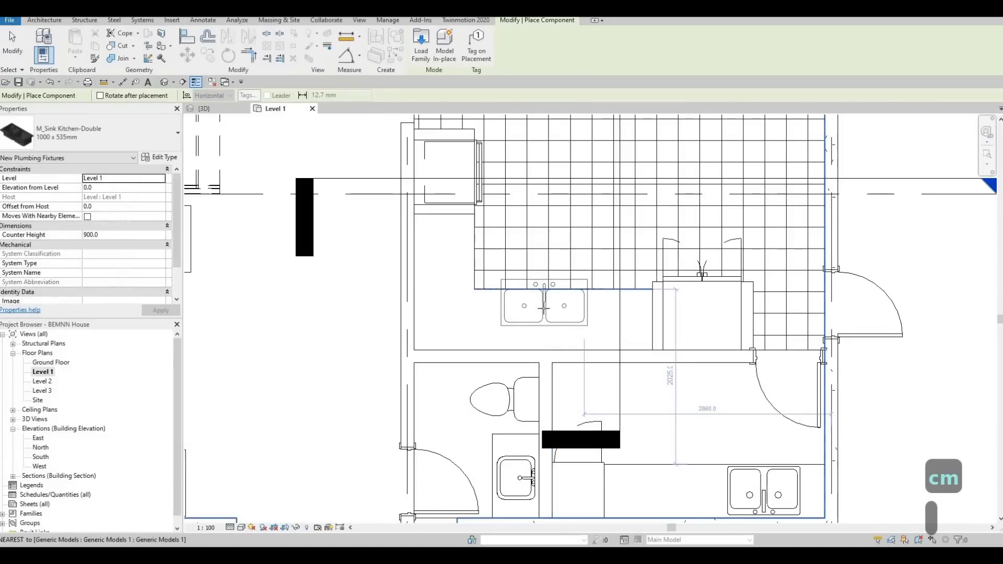
key(space)
key(space)
scroll(525, 316, up, 2)
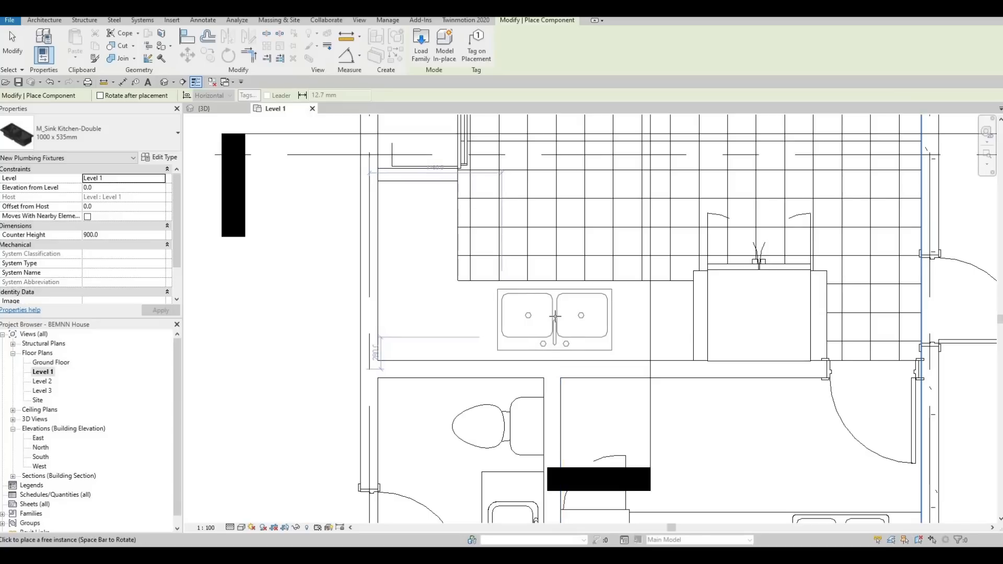
click(616, 344)
key(Escape)
key(Escape)
key(Escape)
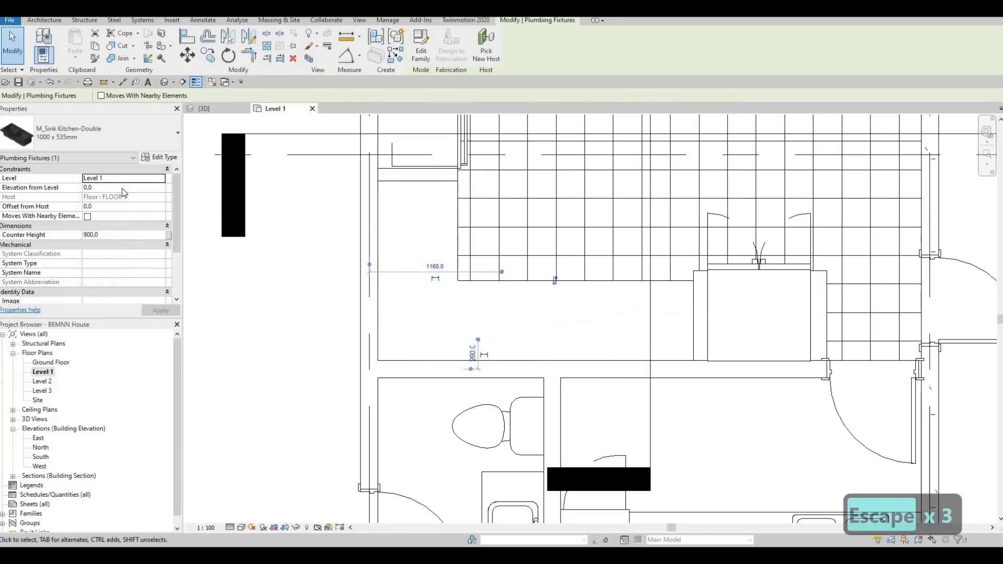
- Set the placed sink's Elevation from Level to 925
click(121, 188)
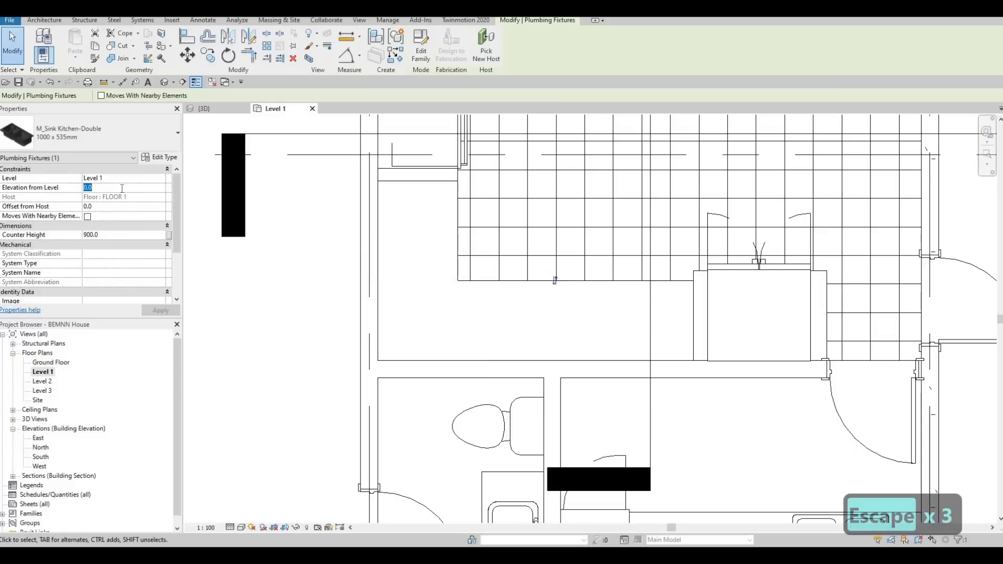
text(925)
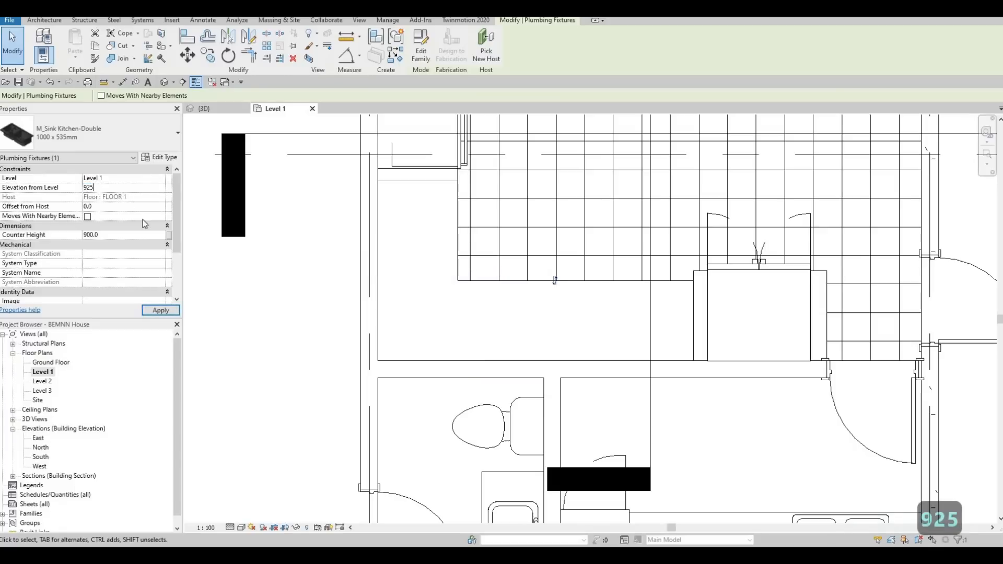
click(161, 311)
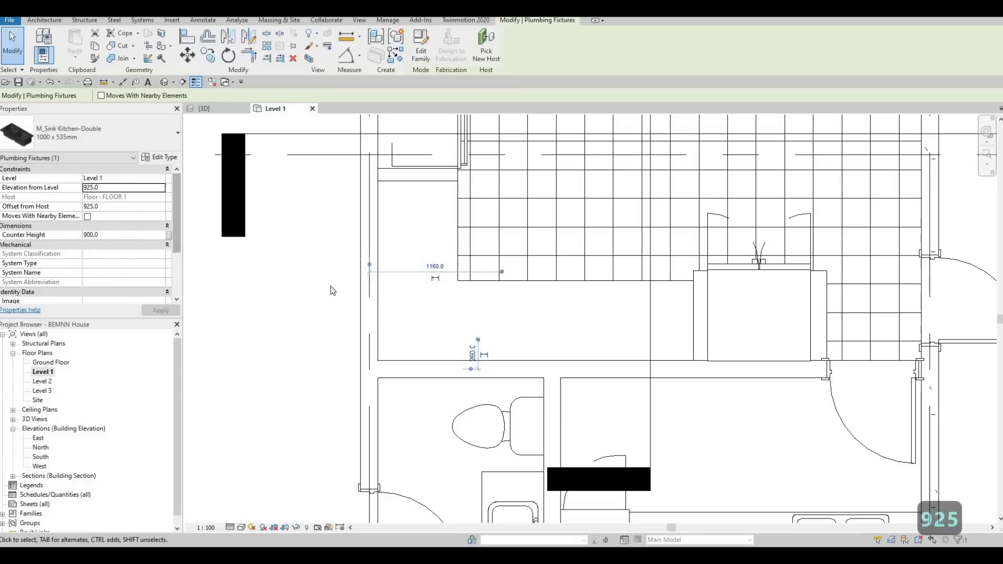
key(Escape)
key(Escape)
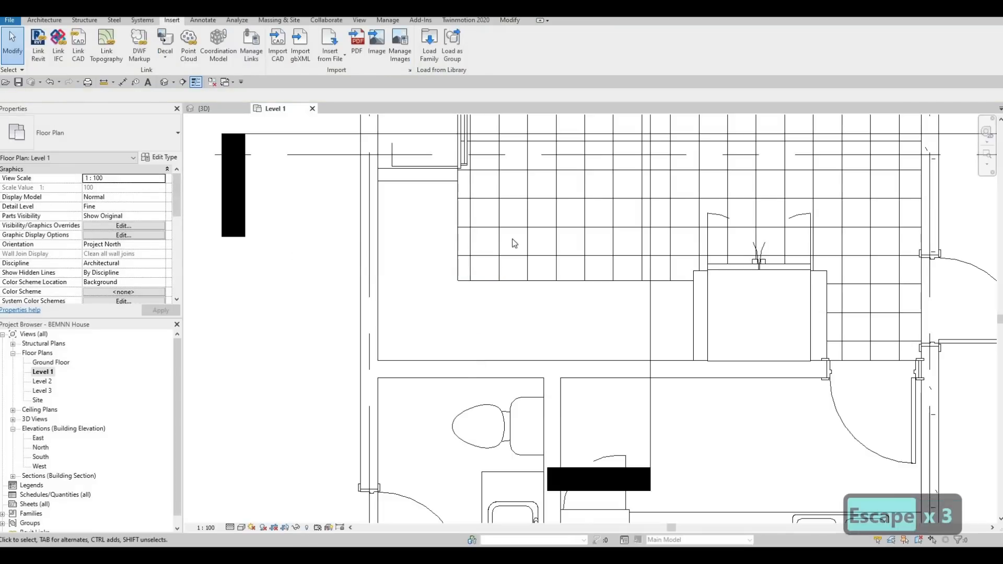
- Open the building section that looks toward the kitchen counter from the Level 1 plan
scroll(514, 243, down, 3)
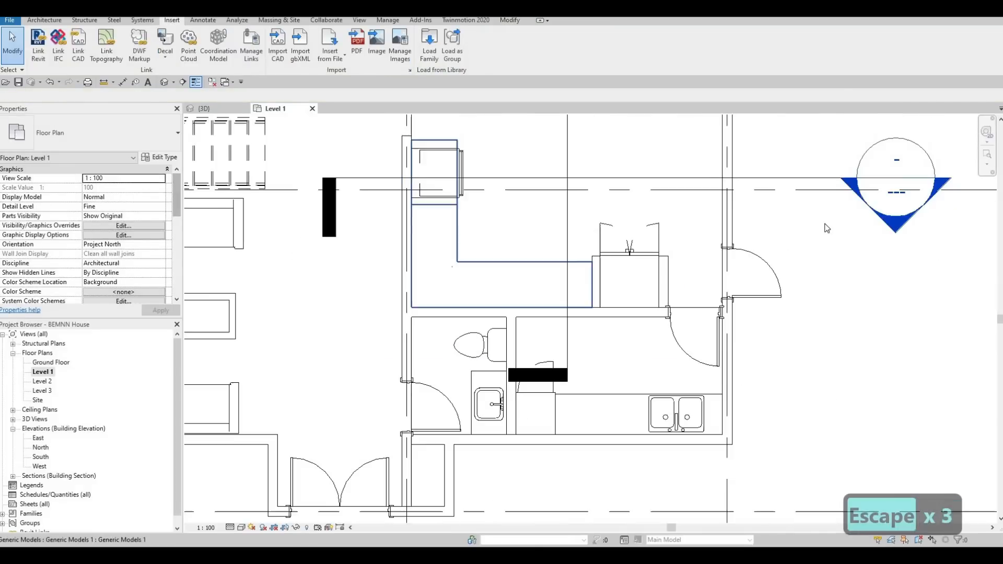
double_click(897, 230)
scroll(632, 291, up, 3)
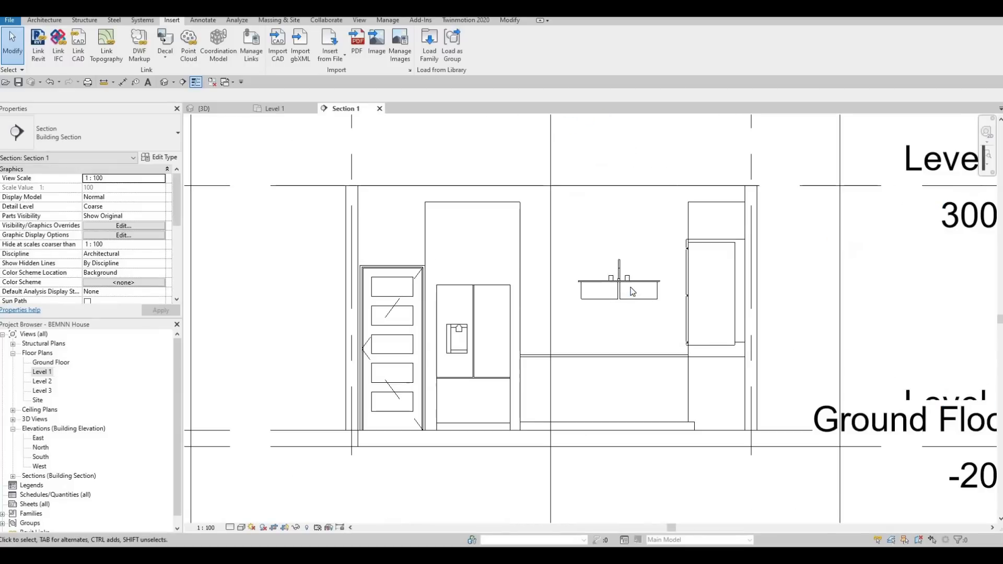
- Align the double sink's rim with the top of the kitchen counter in the section
click(629, 290)
middle_drag(603, 303, 543, 267)
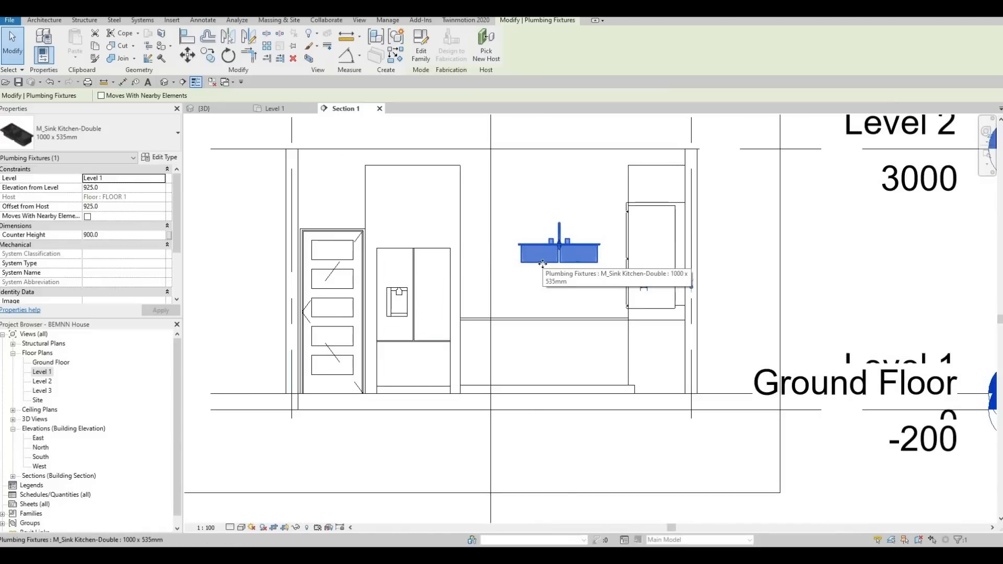
key(a)
key(l)
scroll(579, 328, up, 2)
click(578, 338)
click(594, 228)
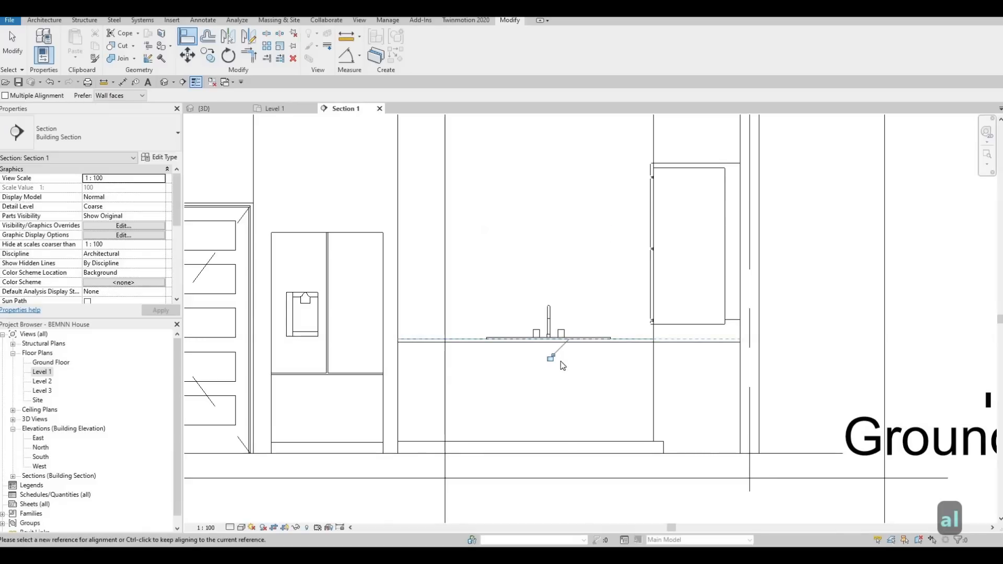
key(Escape)
key(Escape)
key(Escape)
scroll(560, 361, up, 3)
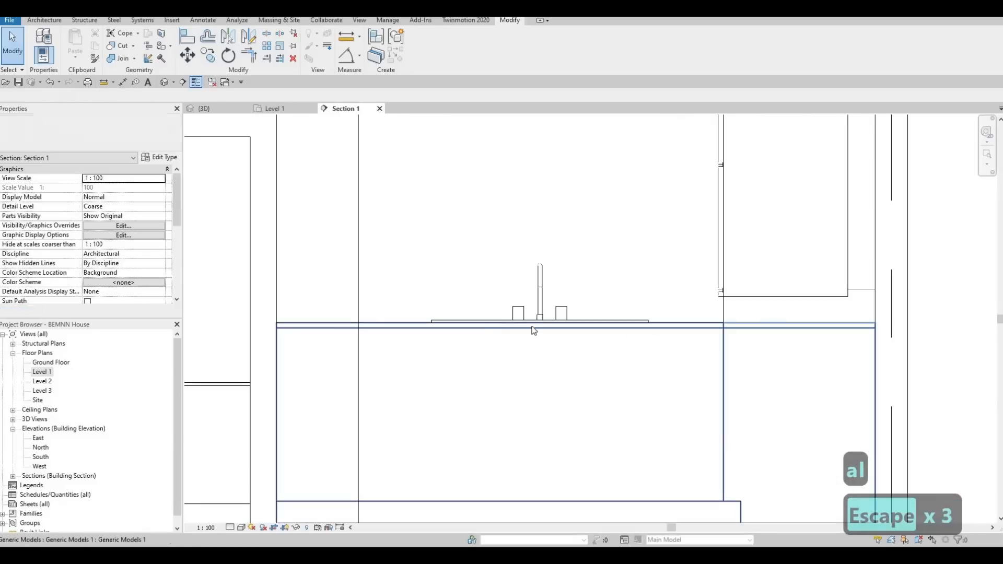
- Open the in-place kitchen counter model for editing from the 3D view
click(209, 108)
middle_drag(480, 294, 474, 258)
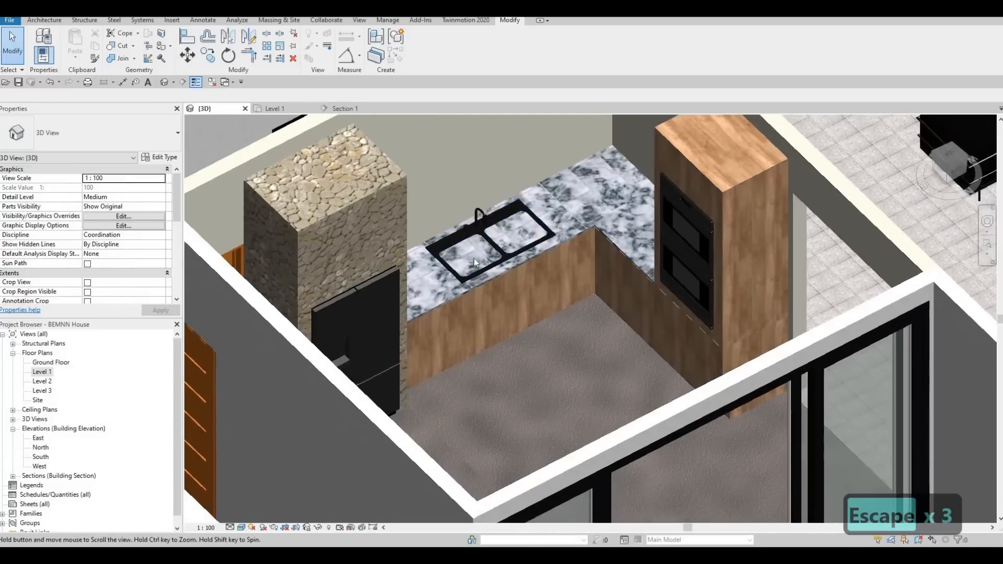
scroll(475, 258, up, 3)
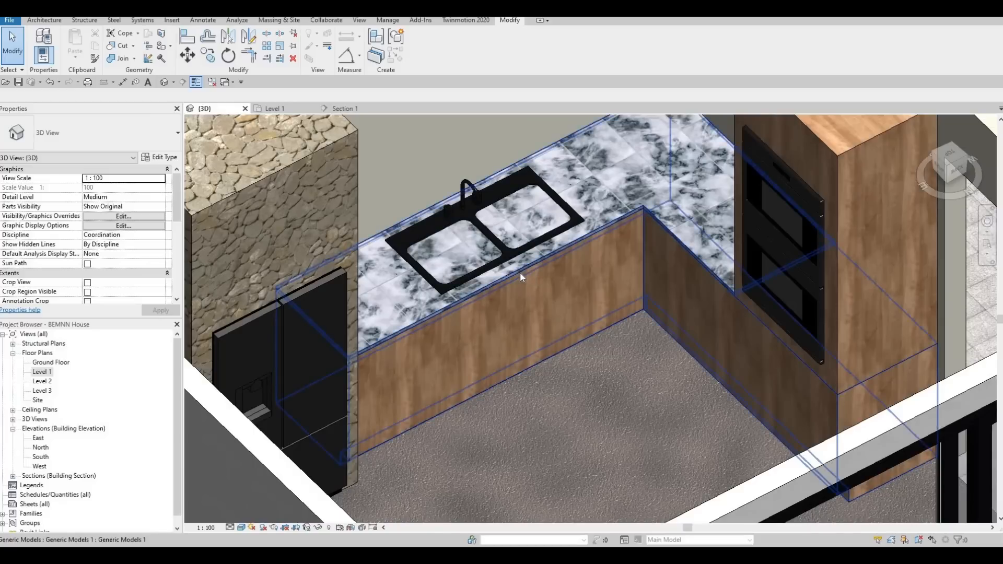
click(561, 266)
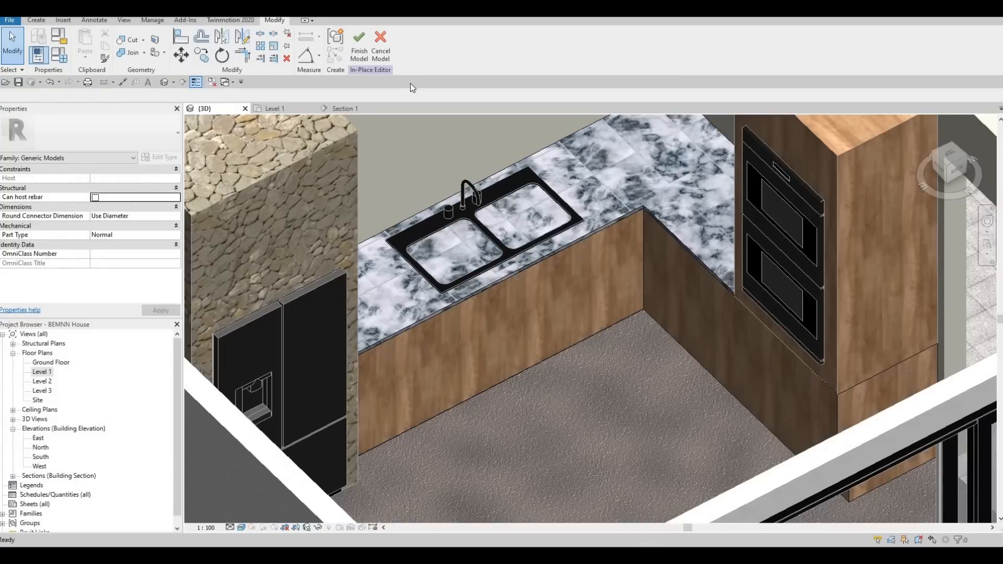
- Start a void extrusion and set its work plane by picking the counter's extrusion in the Level 1 plan
click(36, 20)
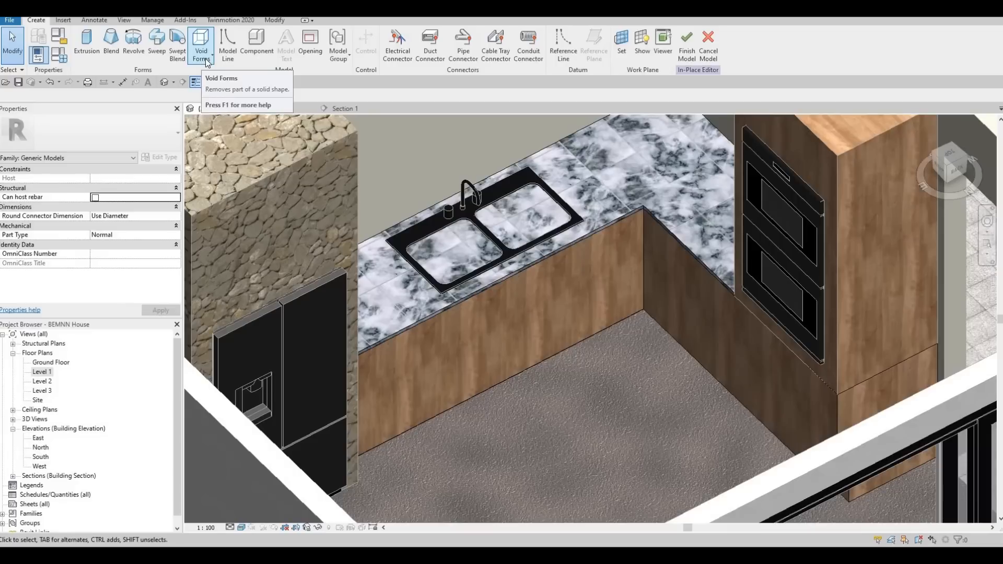
click(205, 65)
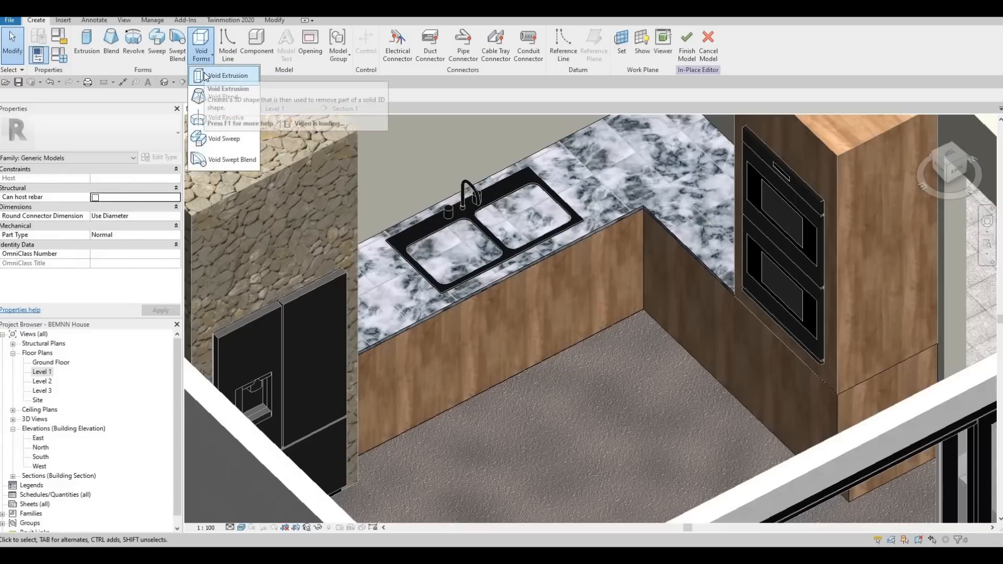
click(218, 99)
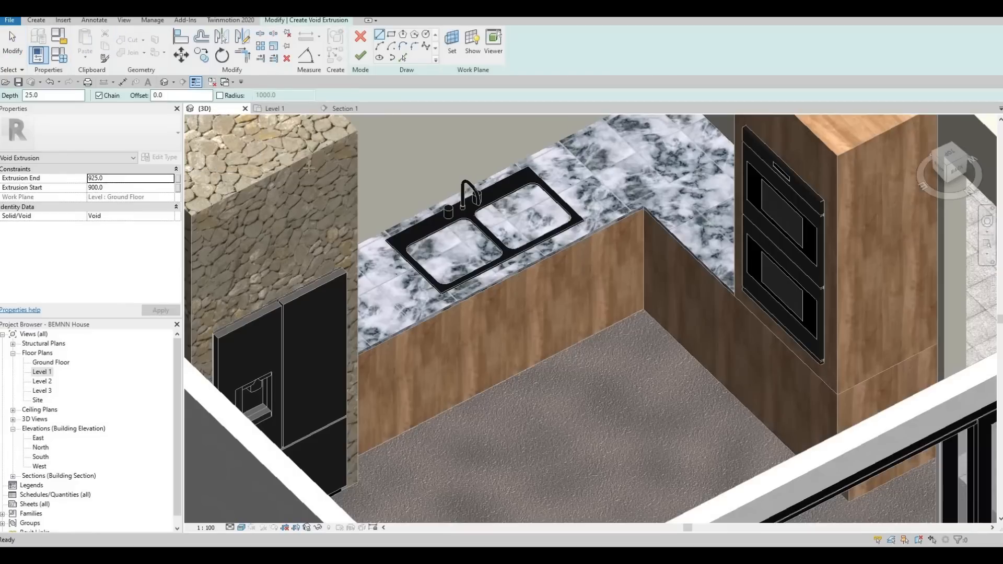
click(271, 108)
scroll(429, 275, up, 2)
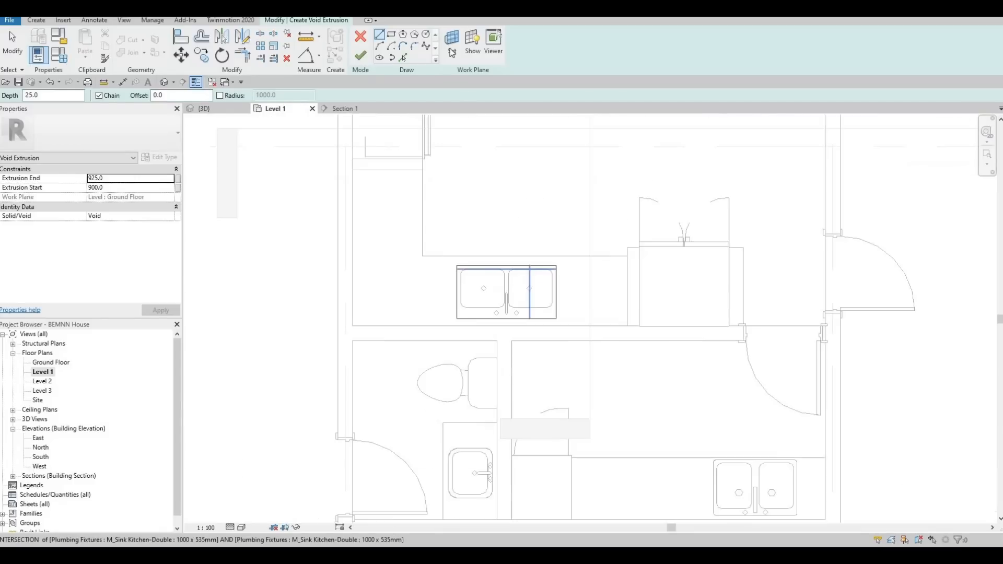
click(452, 51)
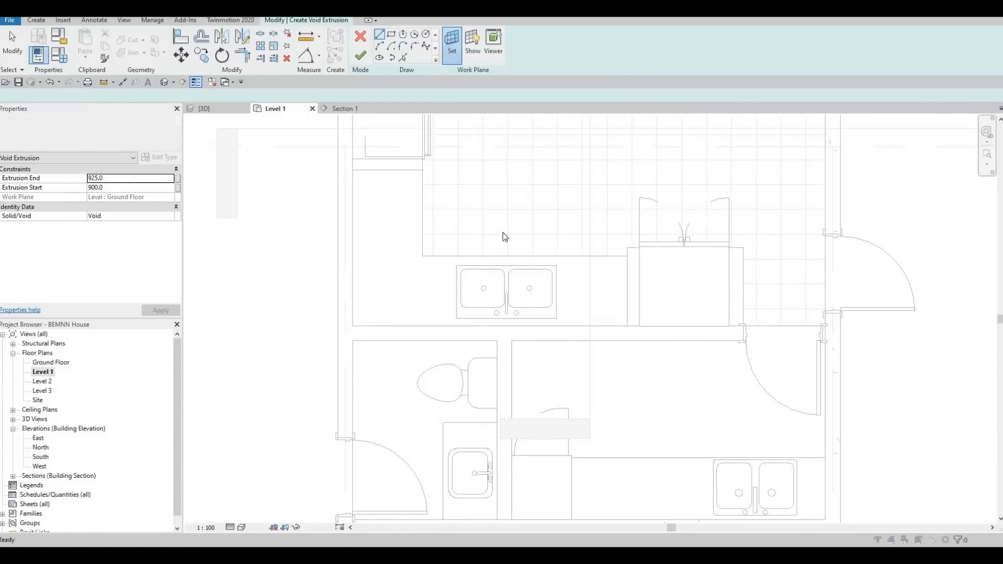
click(515, 278)
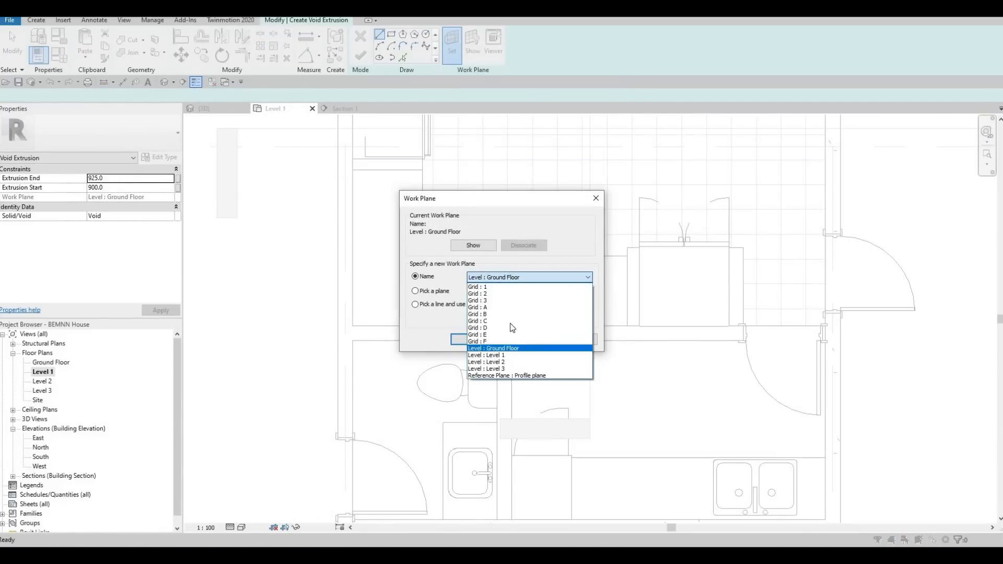
key(Escape)
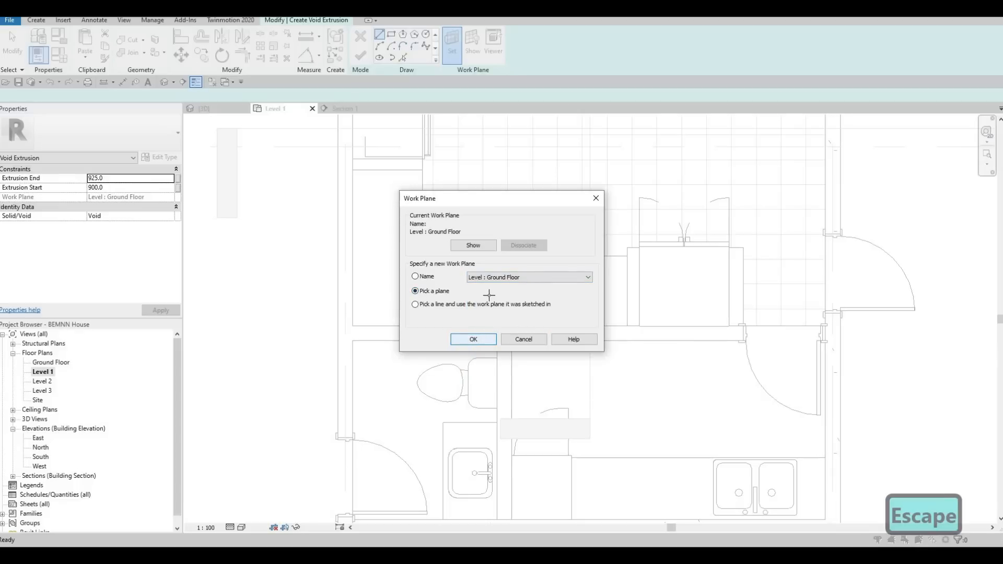
key(Return)
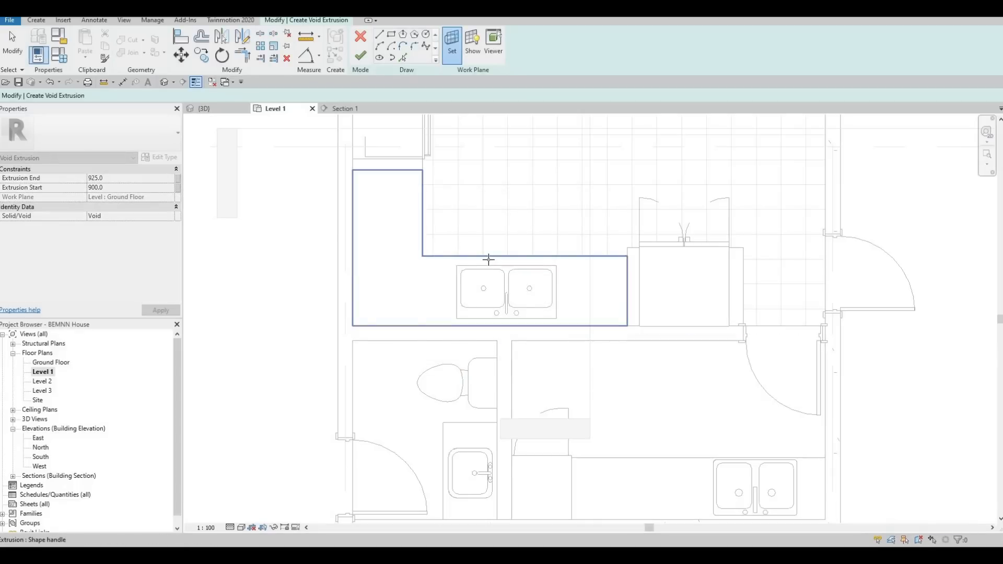
click(486, 264)
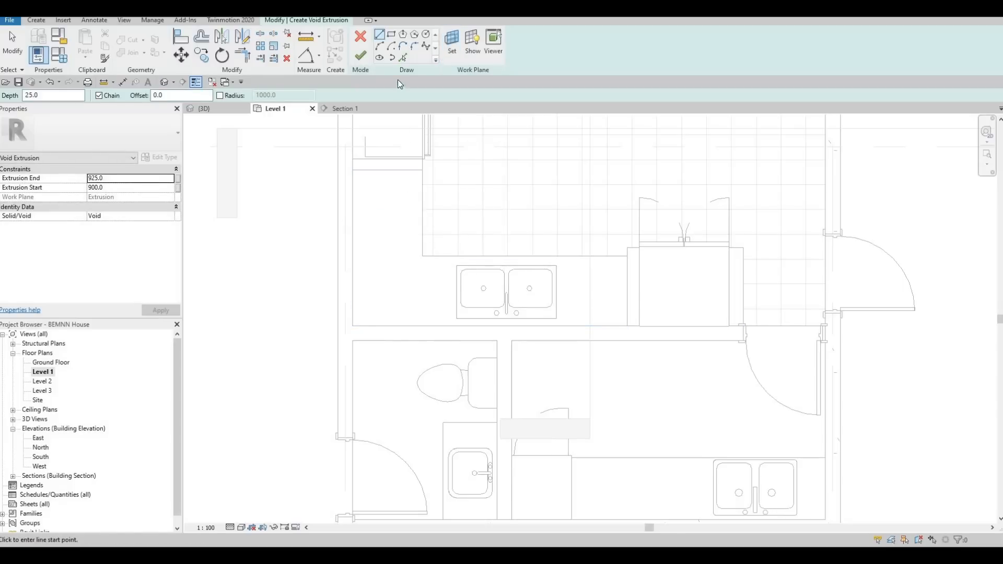
- Sketch the void's profile as a rectangle just inside the double sink's outer rim and finish the void extrusion
click(392, 34)
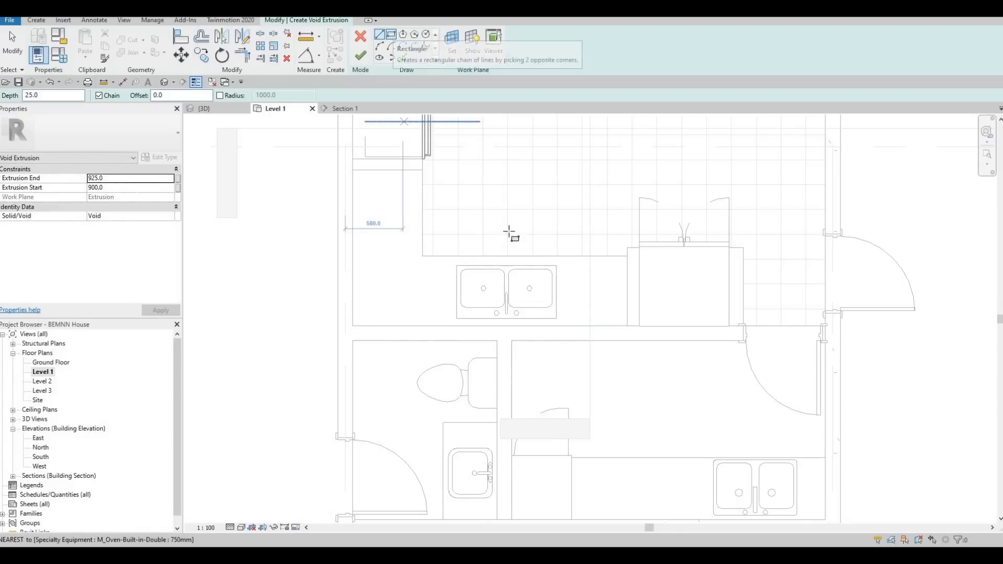
scroll(472, 298, up, 4)
scroll(418, 254, up, 2)
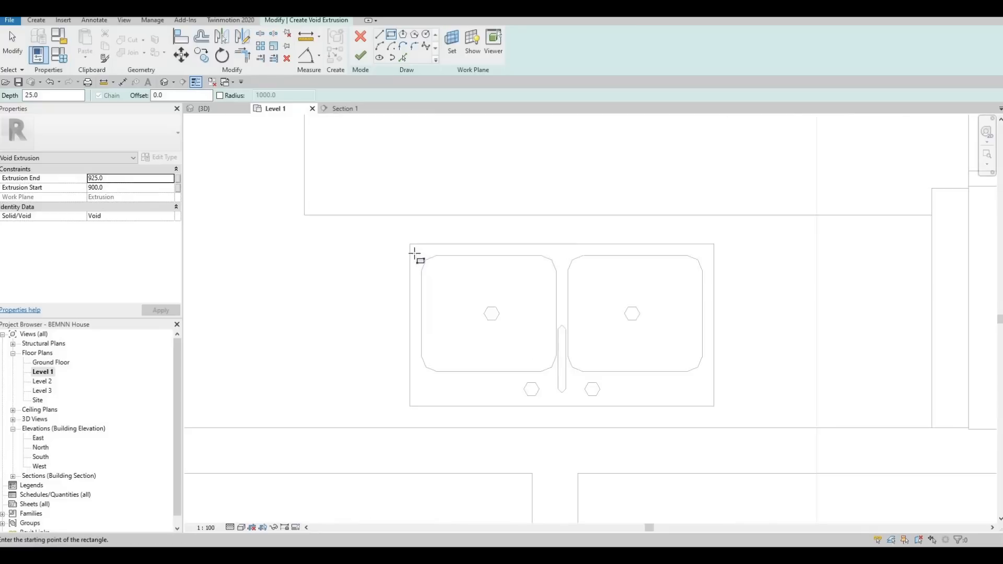
scroll(415, 253, up, 2)
click(420, 250)
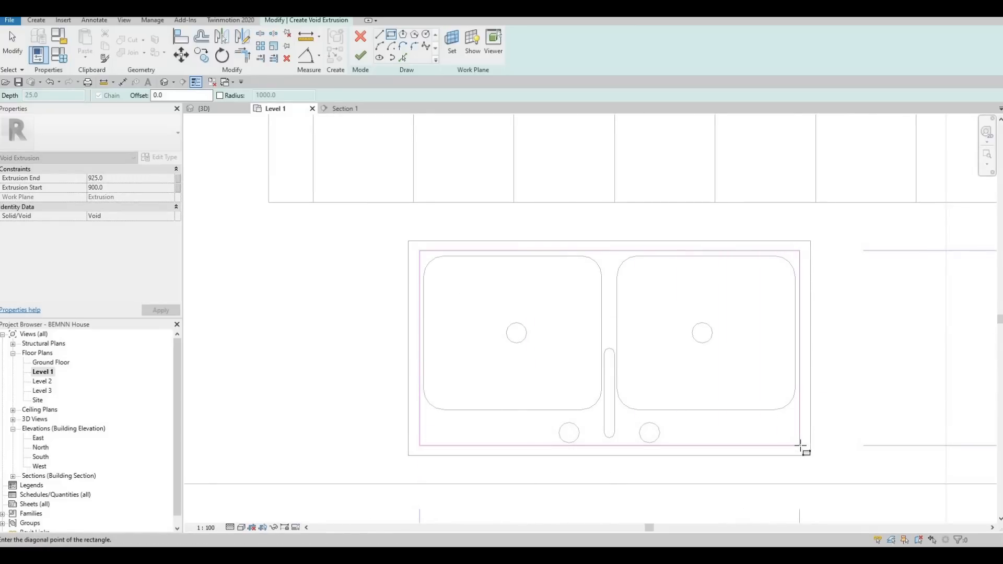
click(790, 428)
key(Escape)
scroll(799, 289, up, 2)
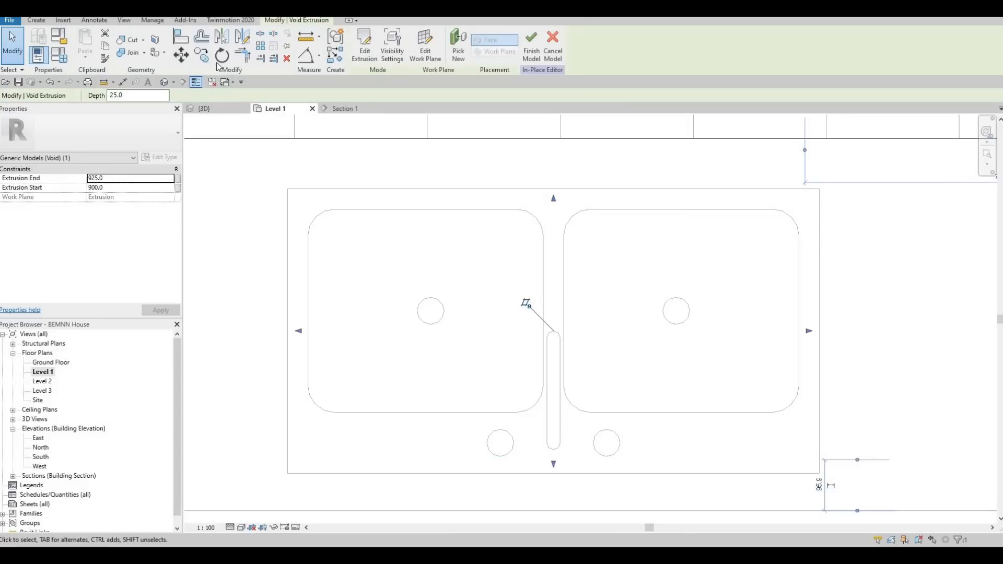
- Stretch the void extrusion in the 3D view to an Extrusion Start of 25 and an Extrusion End of 885
click(212, 109)
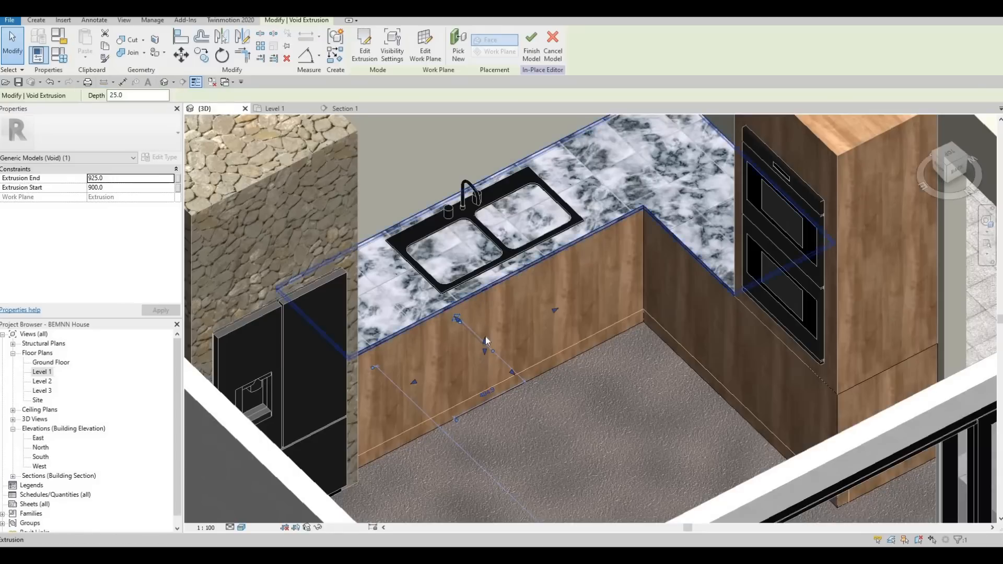
mouse_move(485, 336)
mouse_down()
mouse_move(489, 242)
mouse_move(484, 290)
mouse_move(500, 340)
mouse_move(487, 351)
mouse_move(489, 342)
mouse_up()
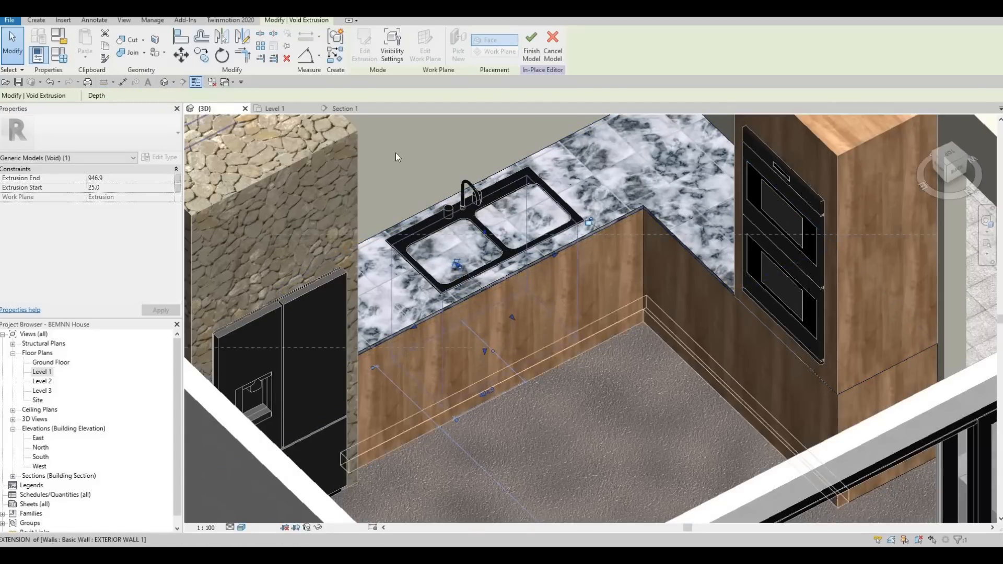
- Try to cut the counter under the sink with the void extrusion in the 3D view
click(130, 45)
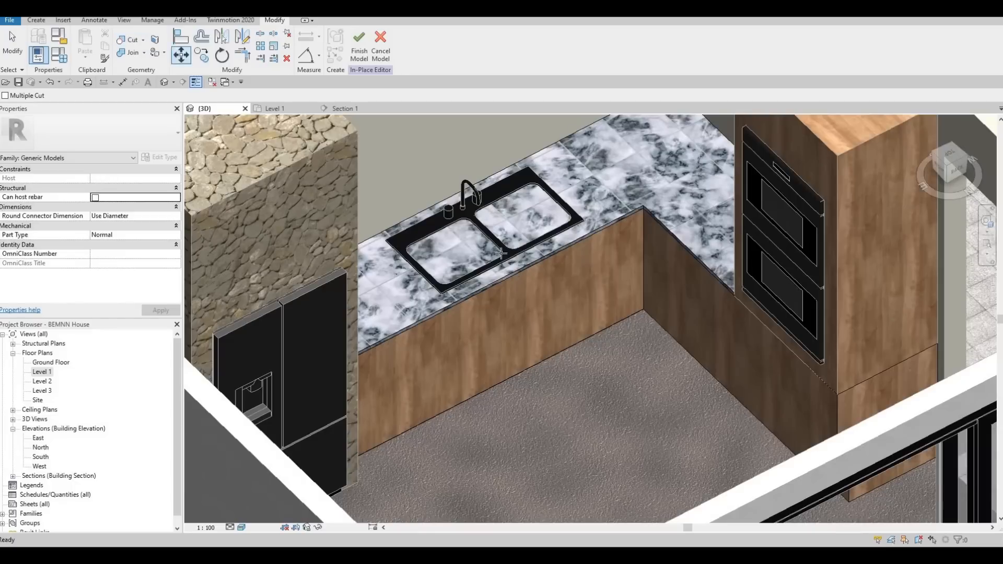
click(507, 233)
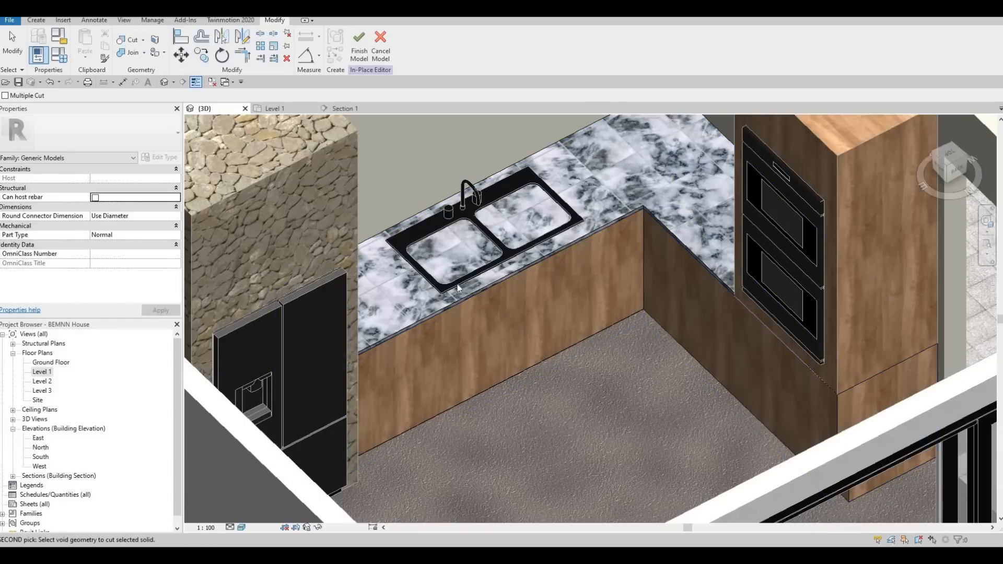
key(Escape)
key(Escape)
click(125, 41)
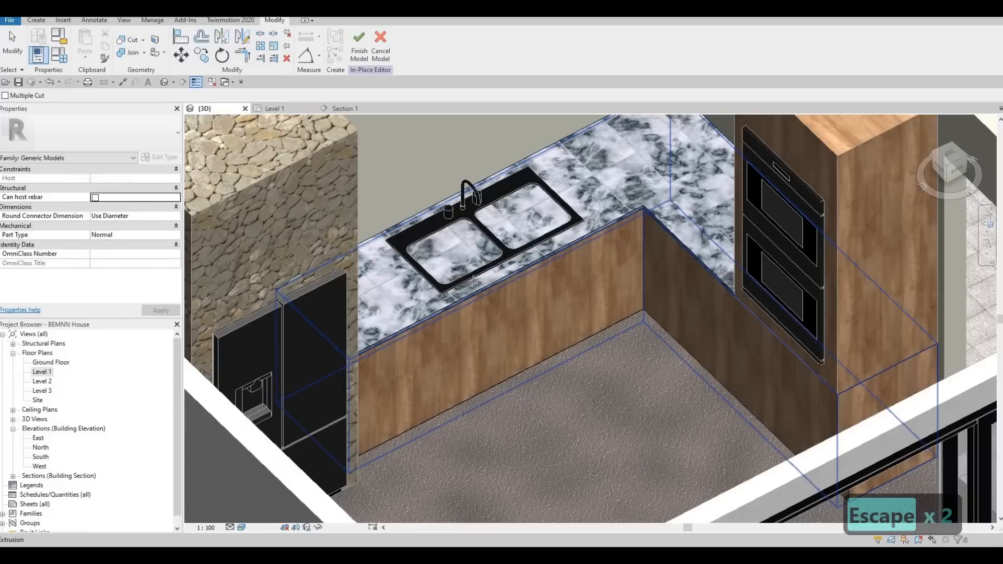
key(Tab)
key(Tab)
key(Tab)
key(Tab)
key(Tab)
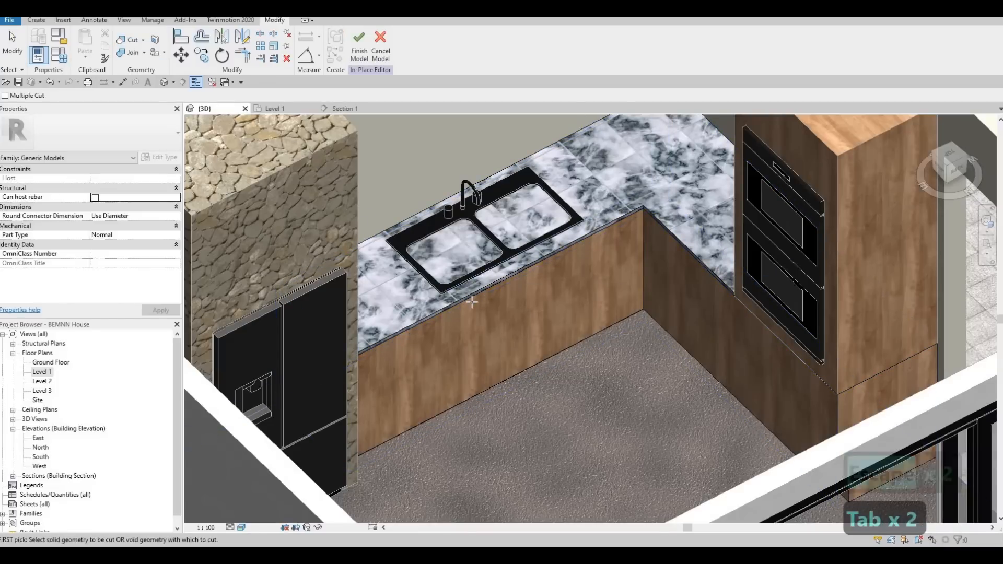
key(Escape)
key(Escape)
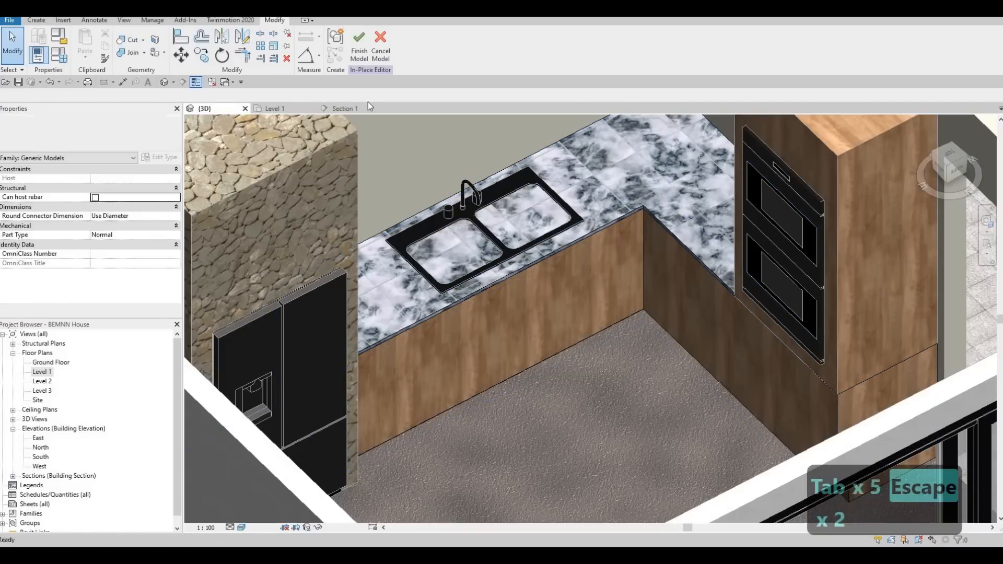
- Select the void extrusion in Section 1 and stretch its upper face above the countertop to an Extrusion Start of about -76.2
scroll(484, 248, down, 5)
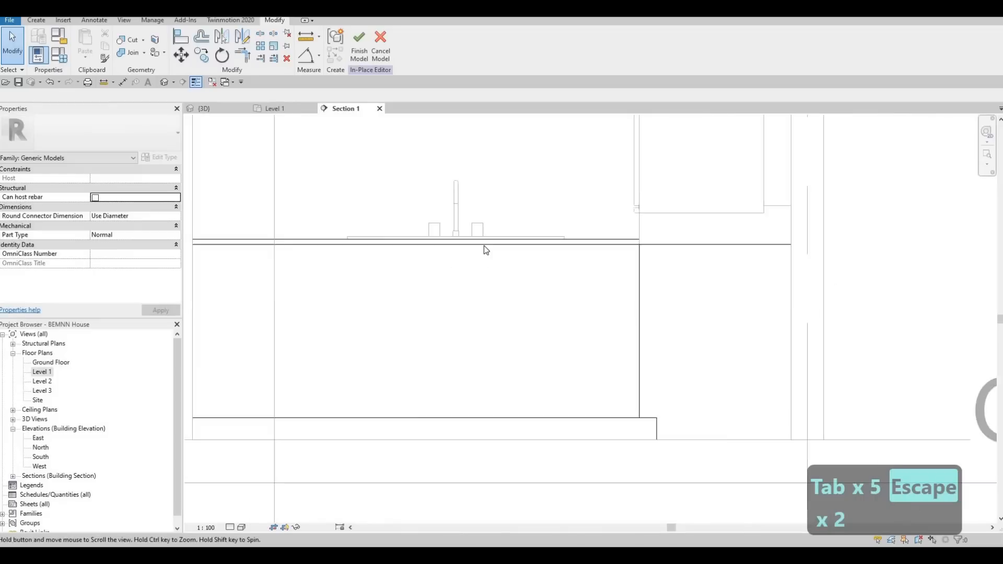
key(Escape)
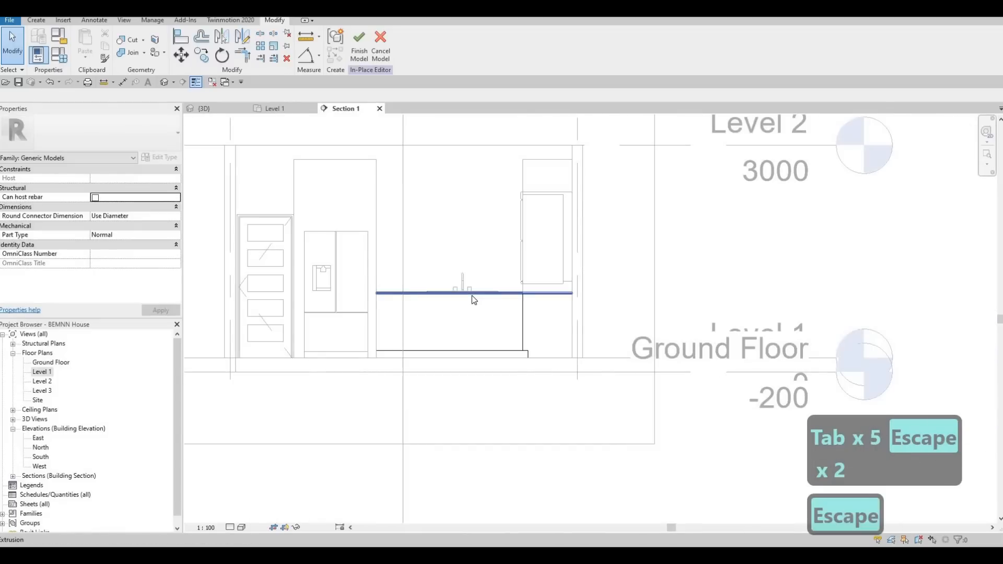
key(Tab)
key(Tab)
click(472, 296)
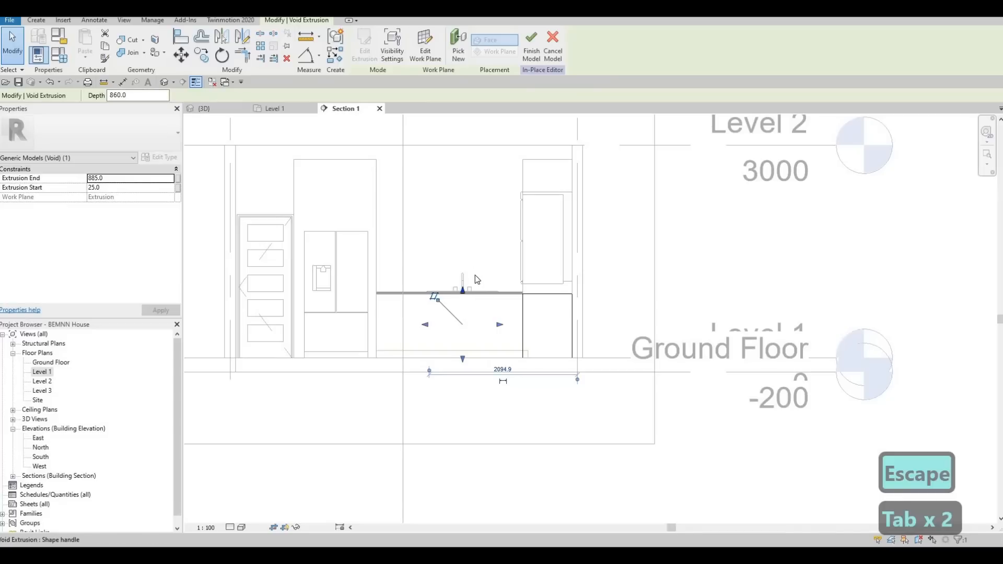
scroll(463, 295, up, 5)
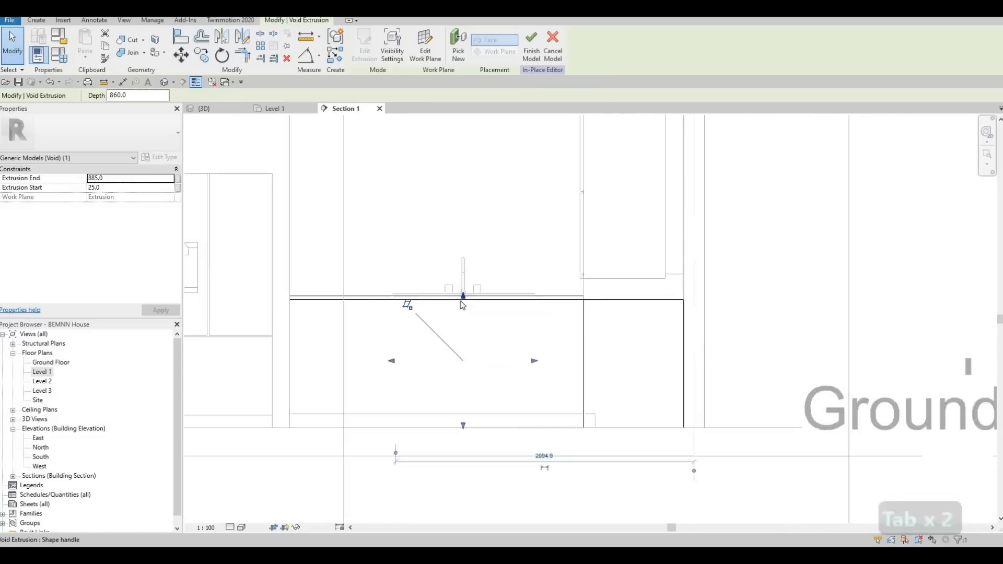
drag(463, 295, 464, 280)
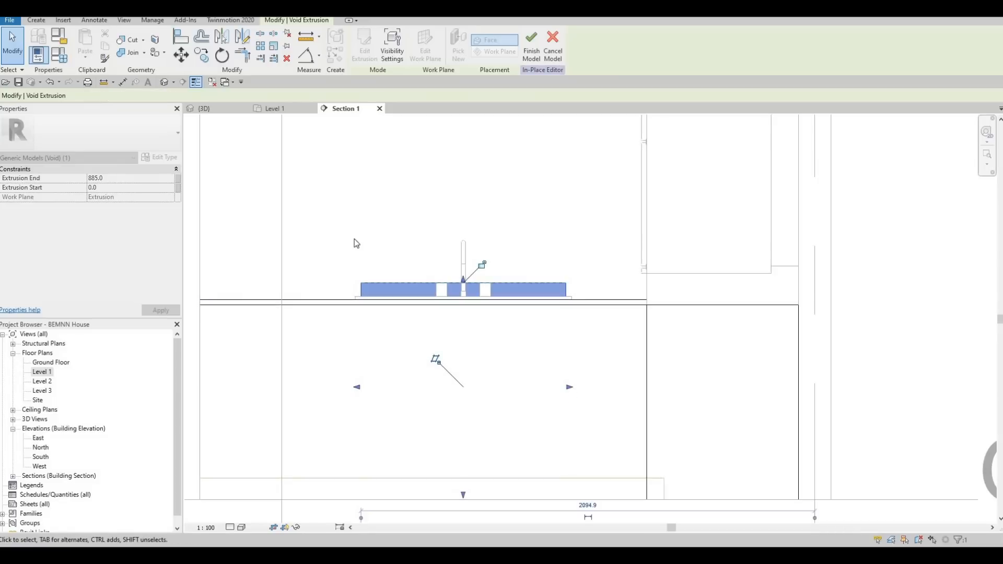
- Try to cut the counter with the stretched void, and close the in-place model in the 3D view
click(123, 42)
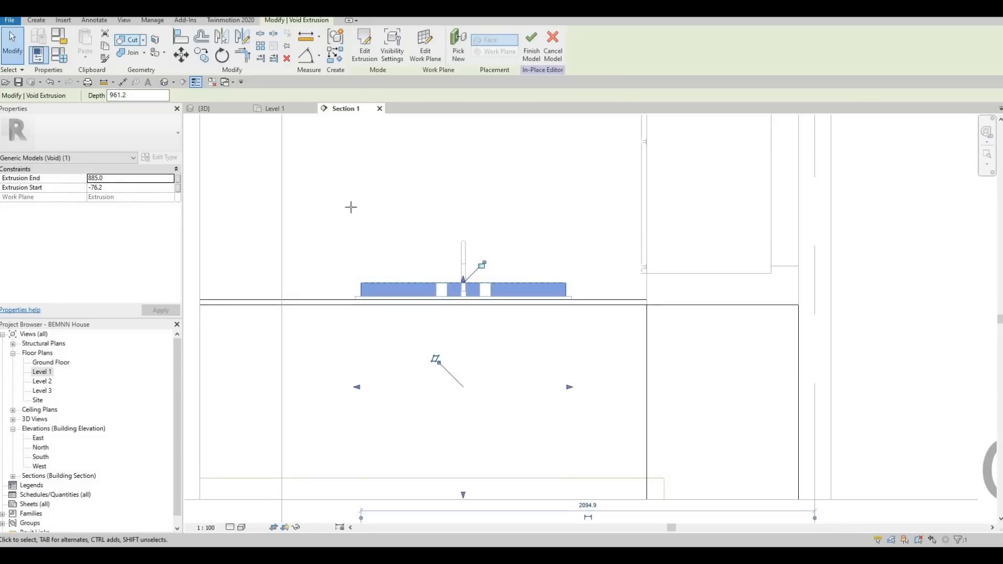
click(223, 110)
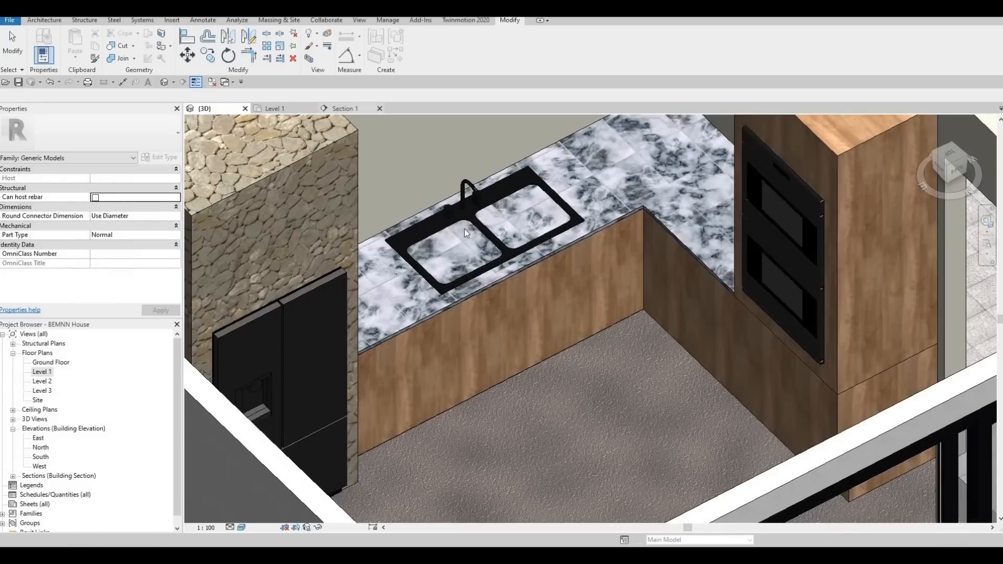
shift+middle_drag(541, 243, 419, 320)
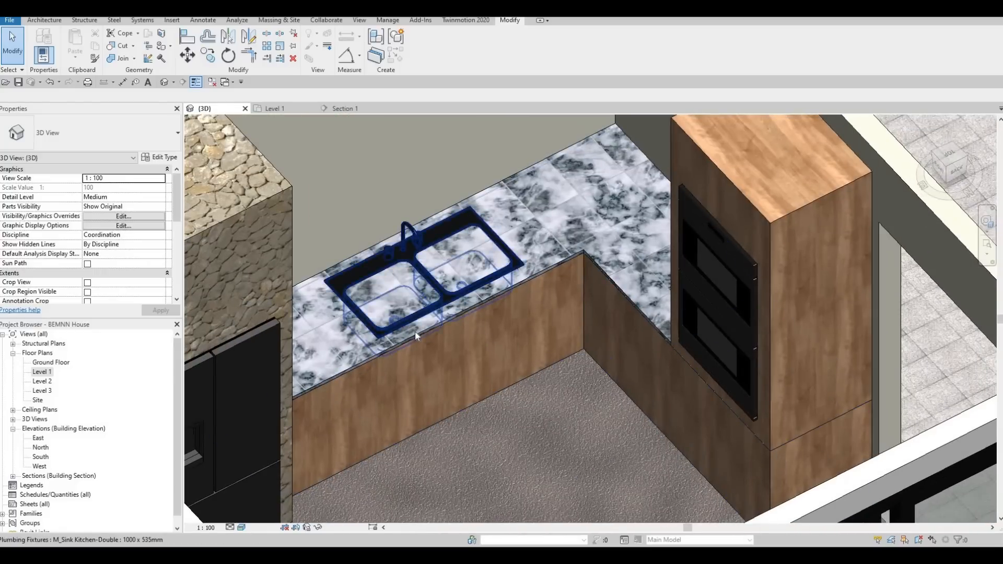
- Reopen the in-place counter model for editing and set the 3D view's visual style to Hidden Line
click(415, 331)
click(424, 48)
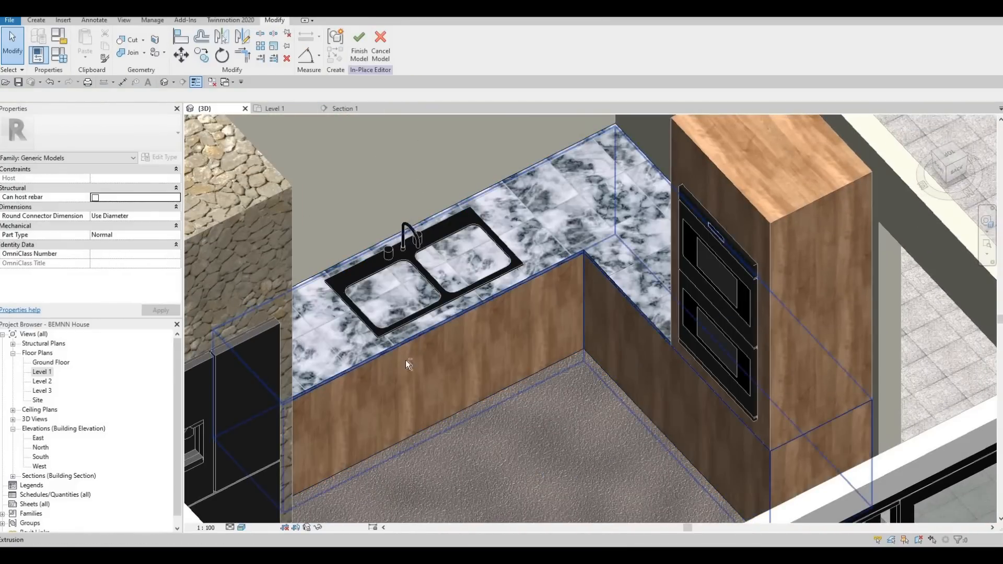
shift+middle_drag(394, 351, 393, 333)
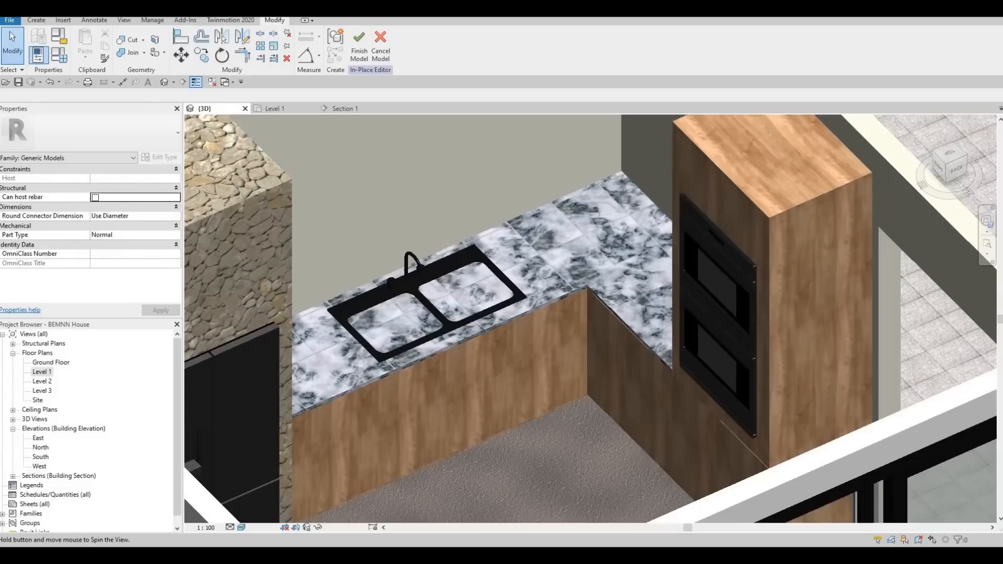
click(241, 528)
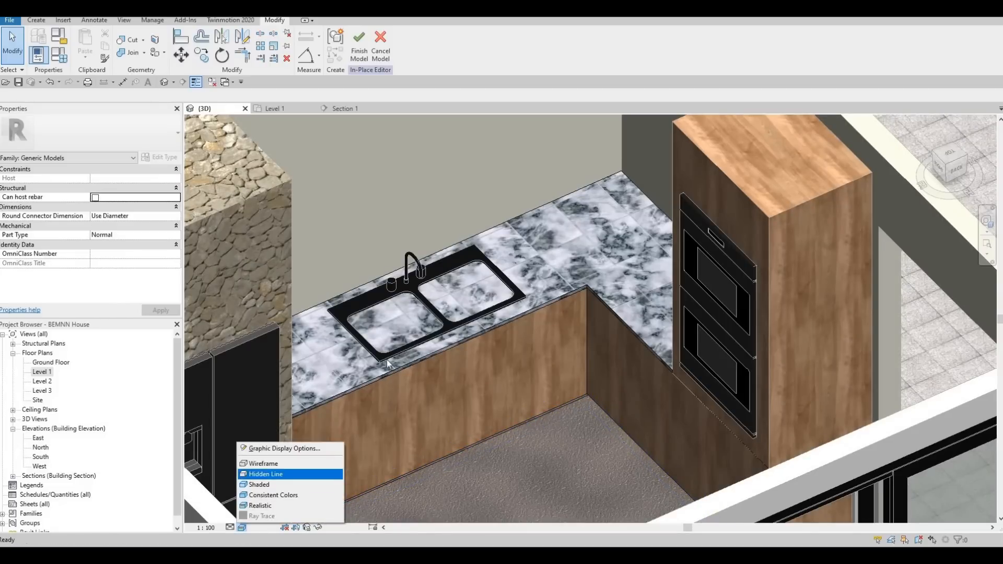
click(266, 474)
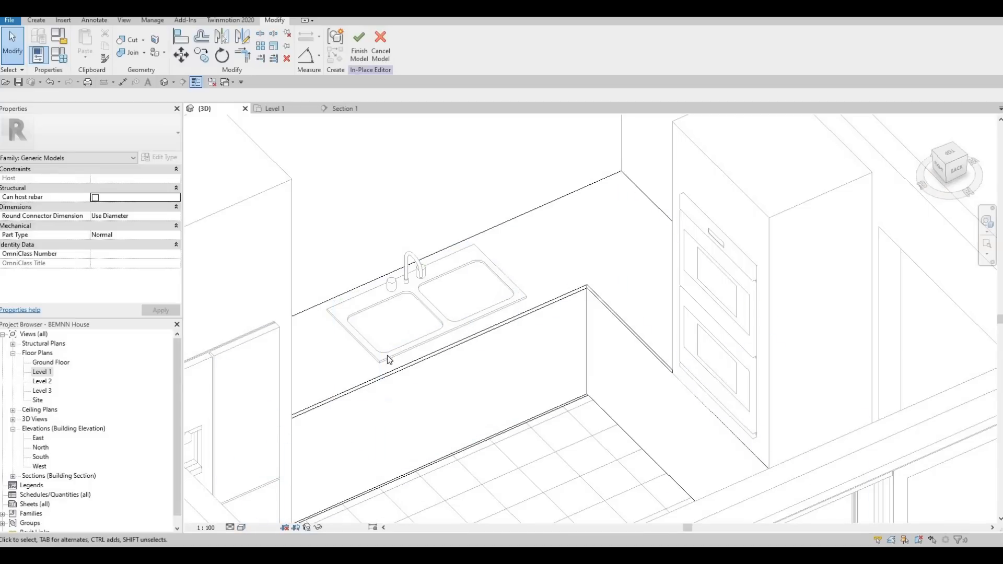
- Cut the countertop with the void extrusion beneath the sink and finish the in-place model
click(372, 363)
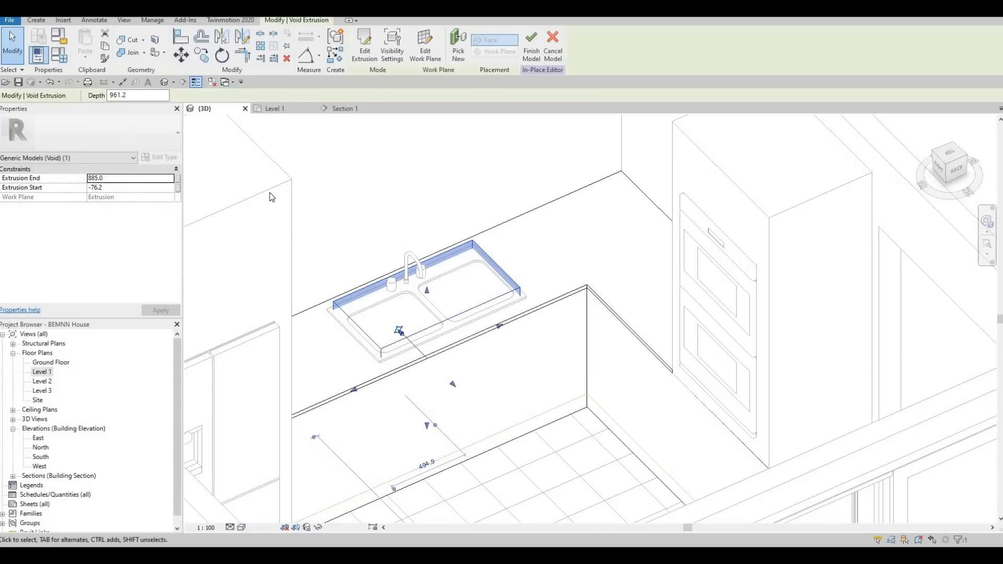
click(130, 41)
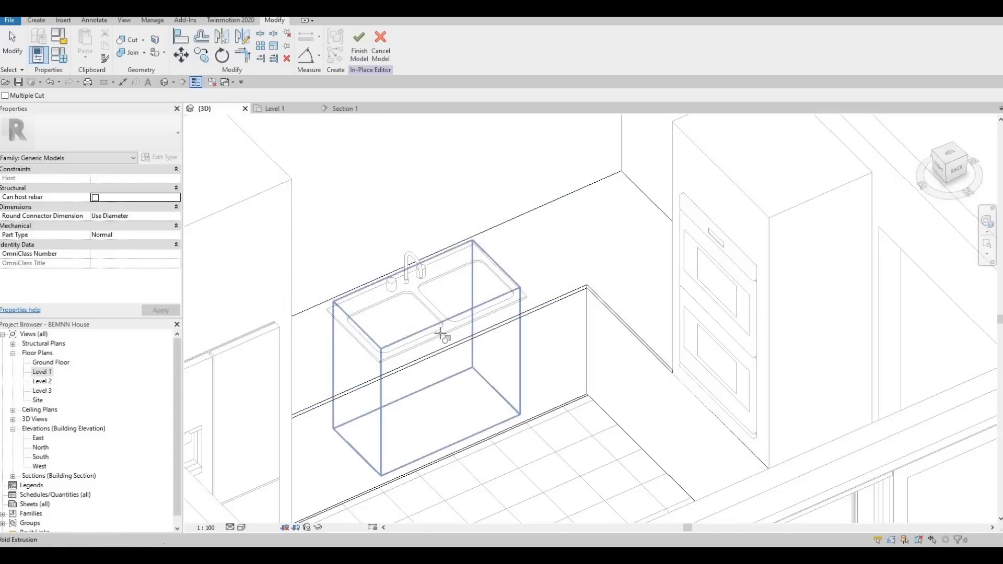
click(511, 415)
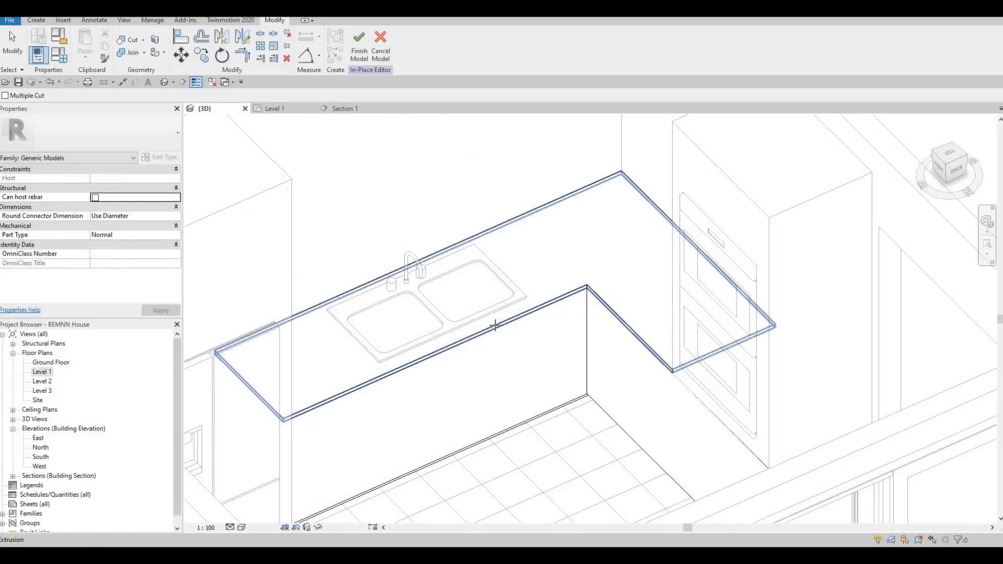
shift+middle_drag(410, 228, 409, 277)
scroll(405, 239, up, 3)
click(361, 46)
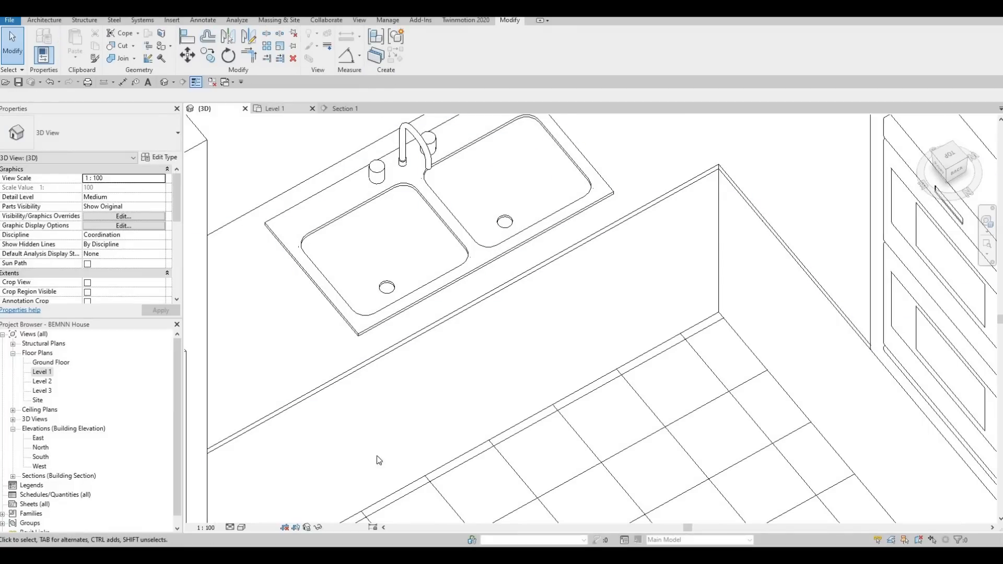
- Set the 3D view's visual style to Realistic and bring the sink into close view
click(242, 528)
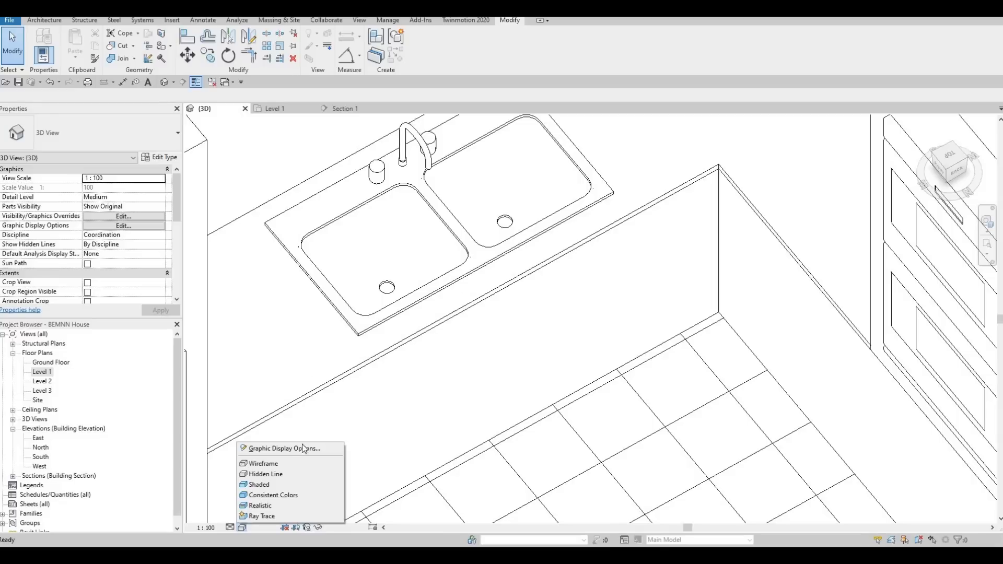
click(268, 505)
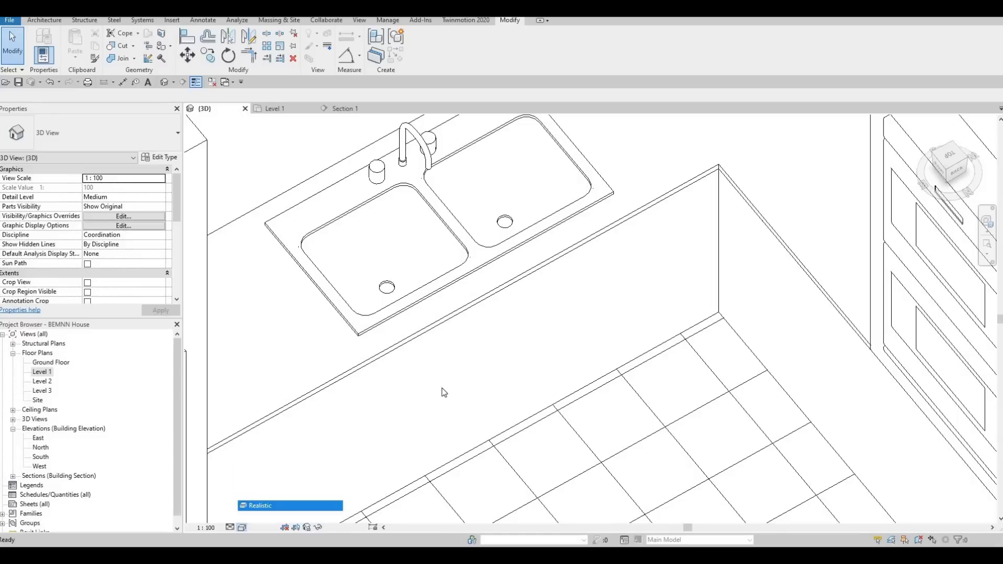
scroll(462, 384, down, 1)
shift+middle_drag(460, 376, 503, 245)
scroll(427, 456, up, 2)
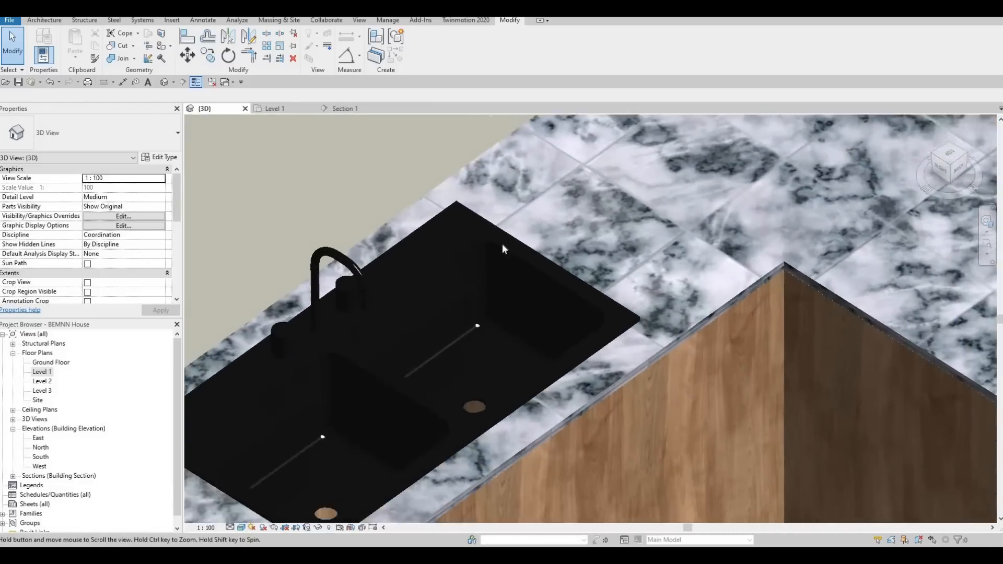
- Examine the sink bowls, their opening in the marble counter and the surrounding kitchen from several angles
scroll(499, 245, up, 5)
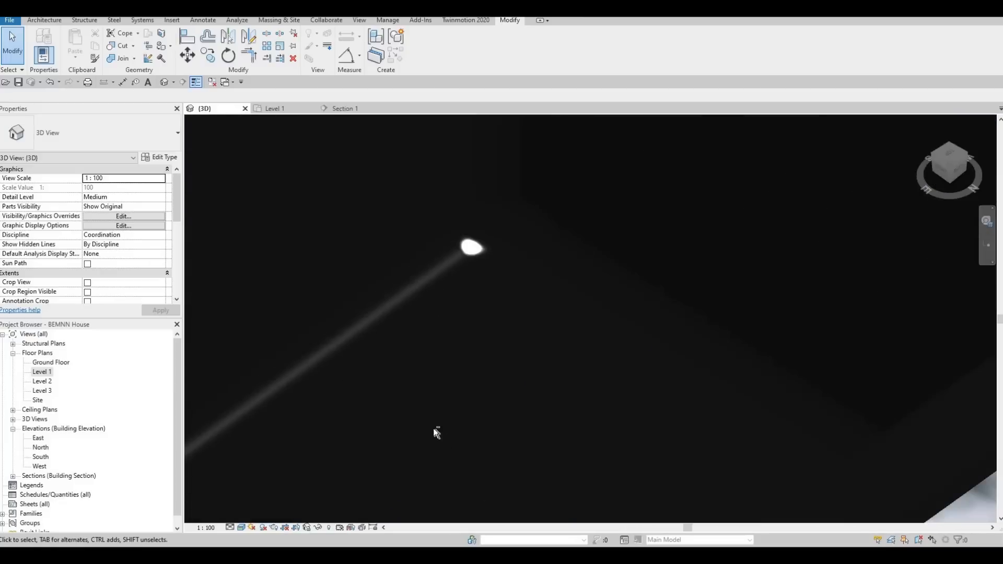
scroll(435, 430, down, 2)
shift+middle_drag(443, 447, 437, 468)
middle_drag(437, 468, 560, 237)
scroll(560, 236, down, 1)
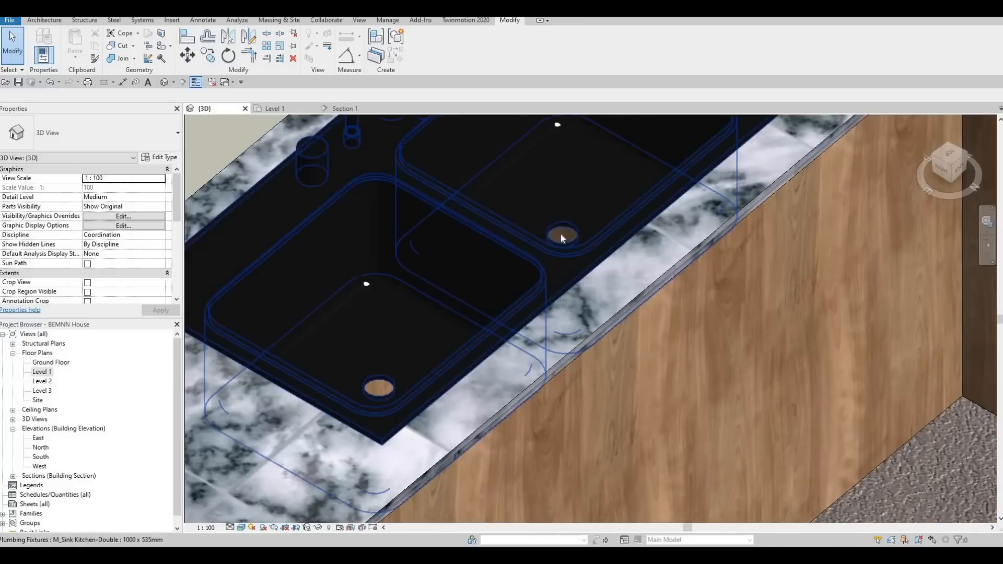
shift+middle_drag(513, 285, 528, 324)
middle_drag(538, 211, 539, 294)
scroll(360, 467, up, 4)
shift+middle_drag(487, 409, 390, 329)
scroll(454, 406, down, 2)
scroll(389, 376, down, 2)
middle_drag(467, 499, 422, 350)
scroll(405, 407, down, 2)
scroll(418, 355, down, 2)
shift+middle_drag(404, 396, 426, 471)
middle_drag(413, 486, 369, 478)
scroll(293, 395, down, 1)
middle_drag(521, 298, 390, 295)
middle_drag(309, 252, 436, 258)
scroll(442, 363, down, 2)
middle_drag(502, 300, 466, 287)
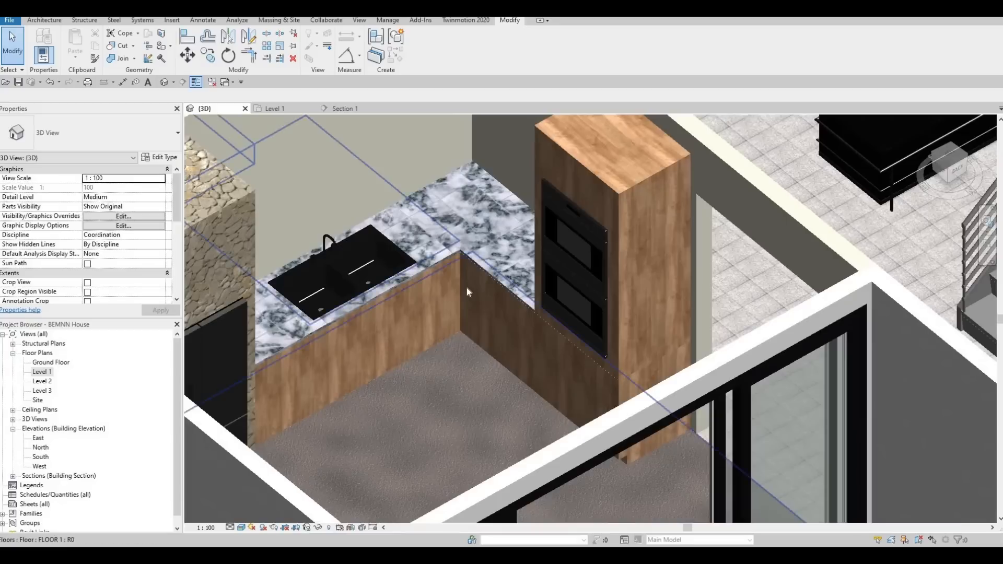
scroll(466, 288, down, 1)
middle_drag(429, 337, 466, 288)
key(Escape)
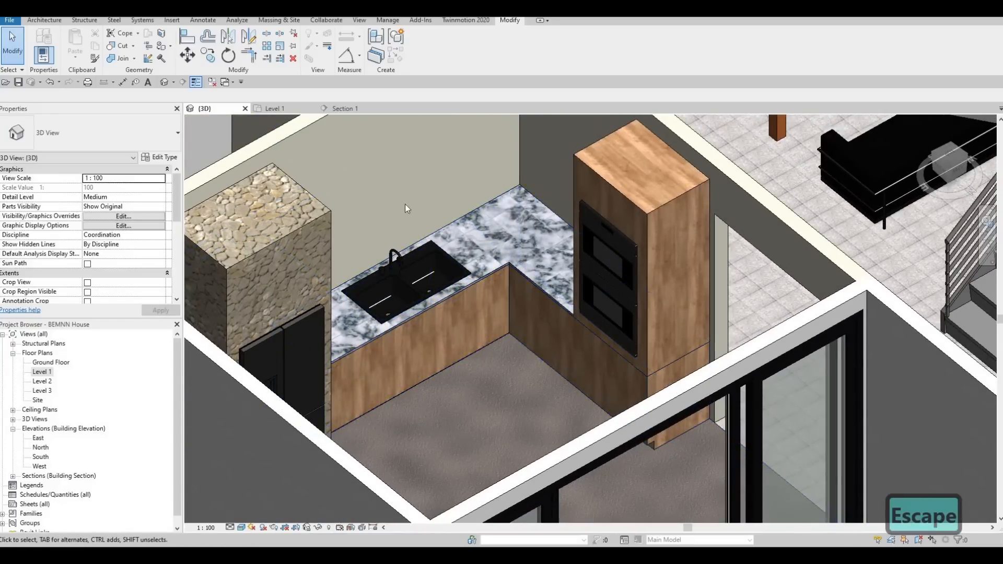
shift+middle_drag(405, 204, 563, 172)
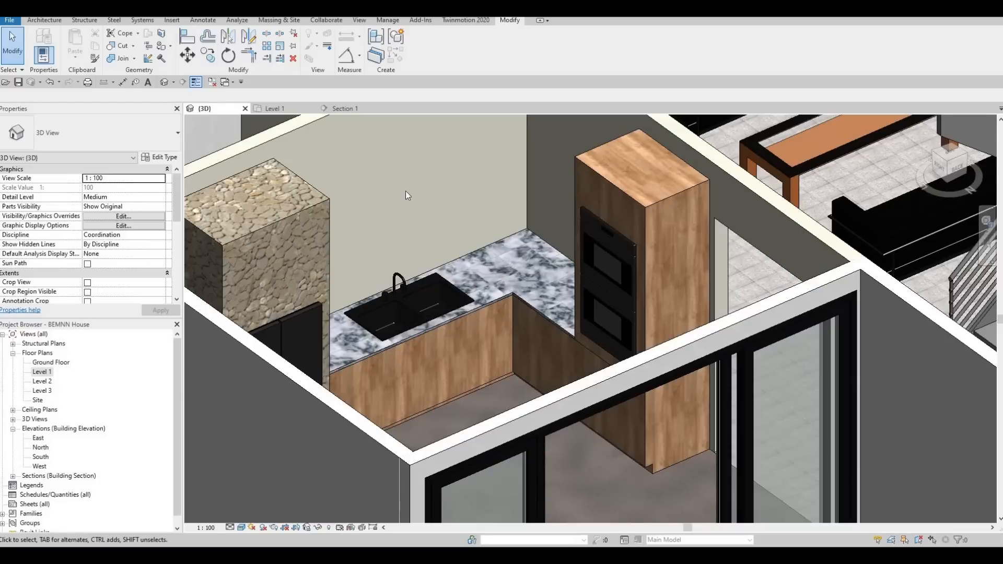
shift+middle_drag(466, 258, 500, 209)
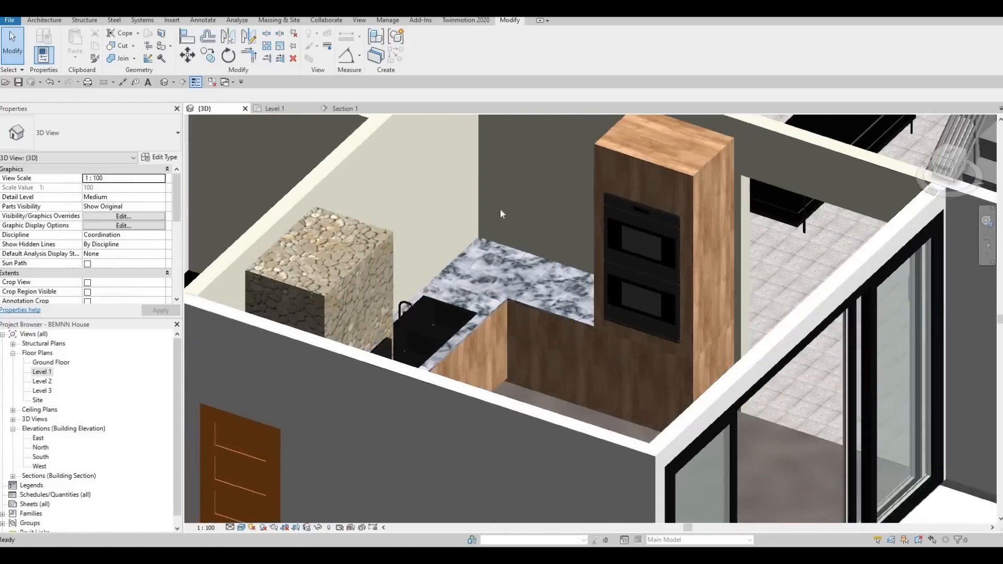
scroll(500, 209, down, 2)
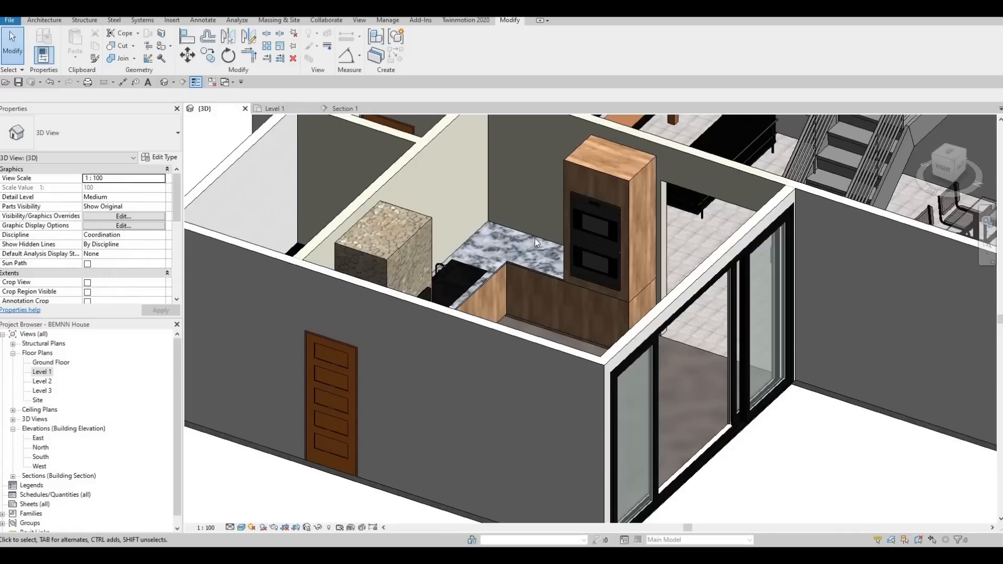
click(494, 224)
key(Escape)
- Start a new in-place Generic Models component in the Level 1 floor plan, keeping the default name
click(33, 21)
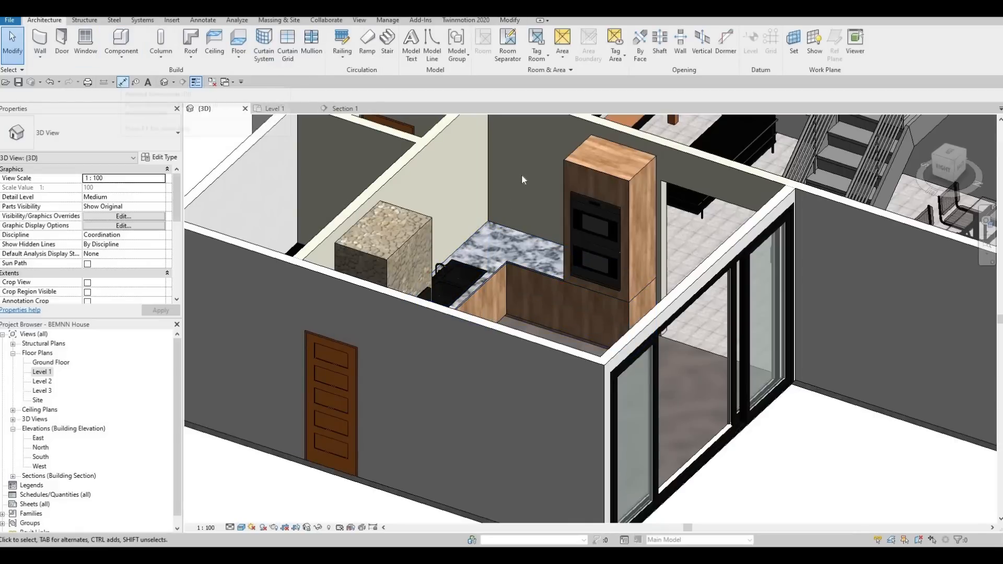
key(F1)
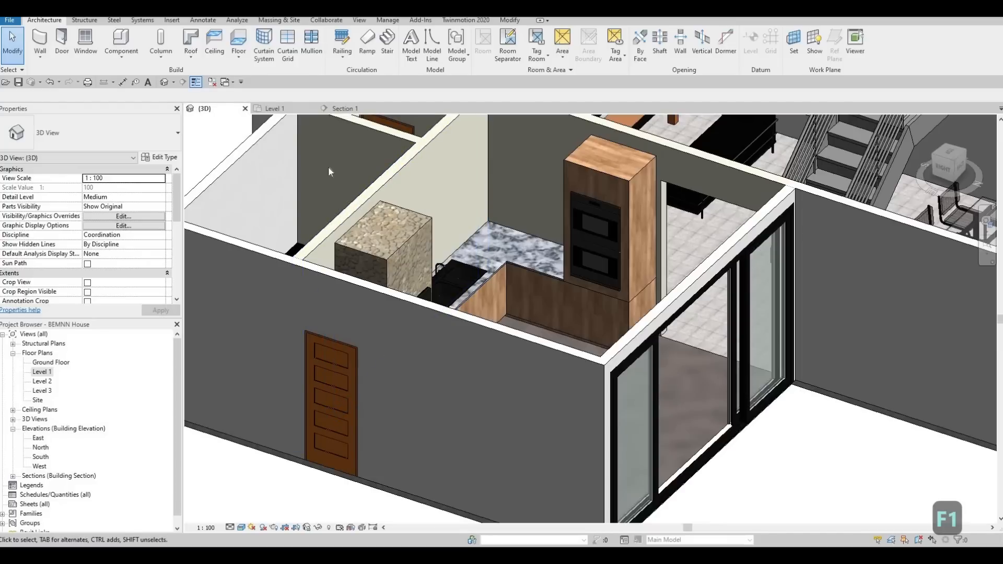
click(273, 108)
scroll(518, 271, up, 2)
scroll(519, 269, down, 5)
mouse_move(518, 269)
middle_down()
mouse_move(499, 248)
mouse_move(513, 267)
middle_up()
scroll(513, 266, down, 3)
scroll(424, 219, down, 1)
middle_drag(424, 220, 431, 276)
scroll(431, 277, down, 2)
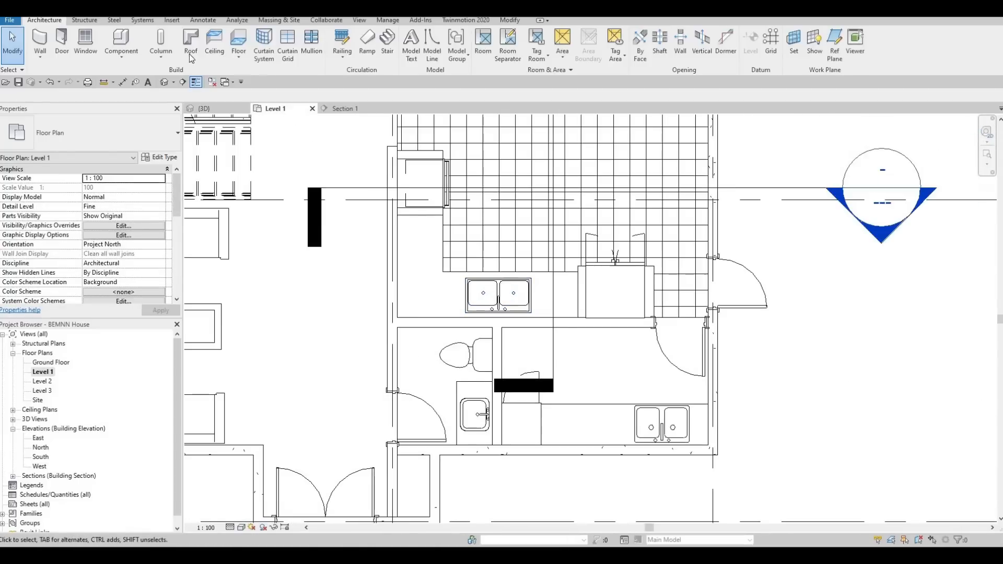
click(122, 61)
click(142, 98)
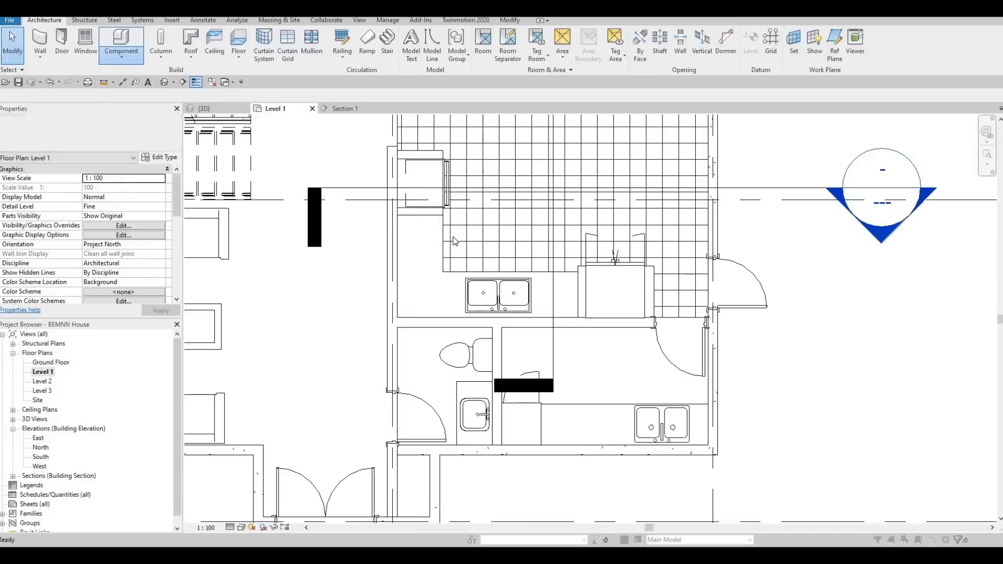
scroll(459, 277, down, 5)
click(458, 276)
click(505, 391)
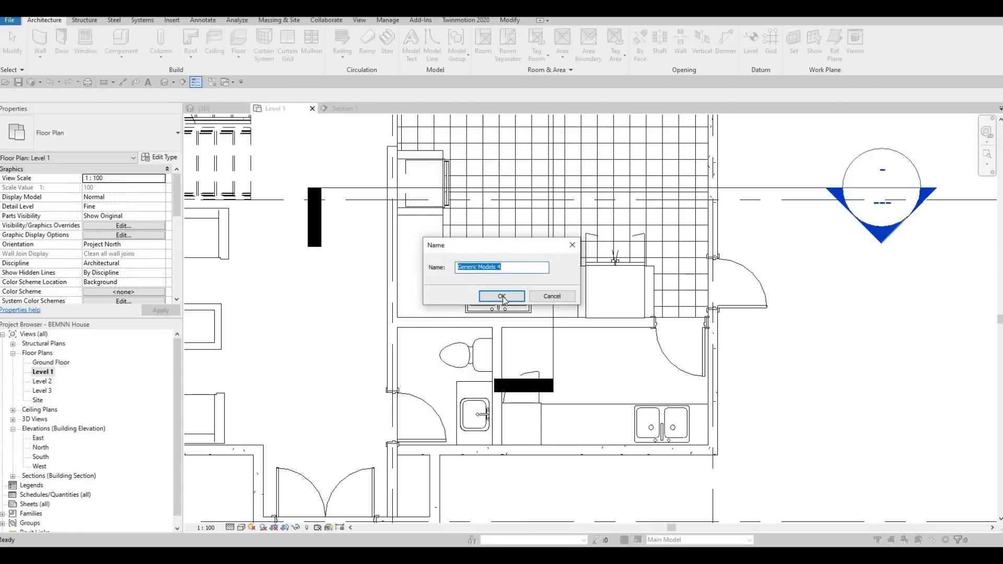
click(501, 297)
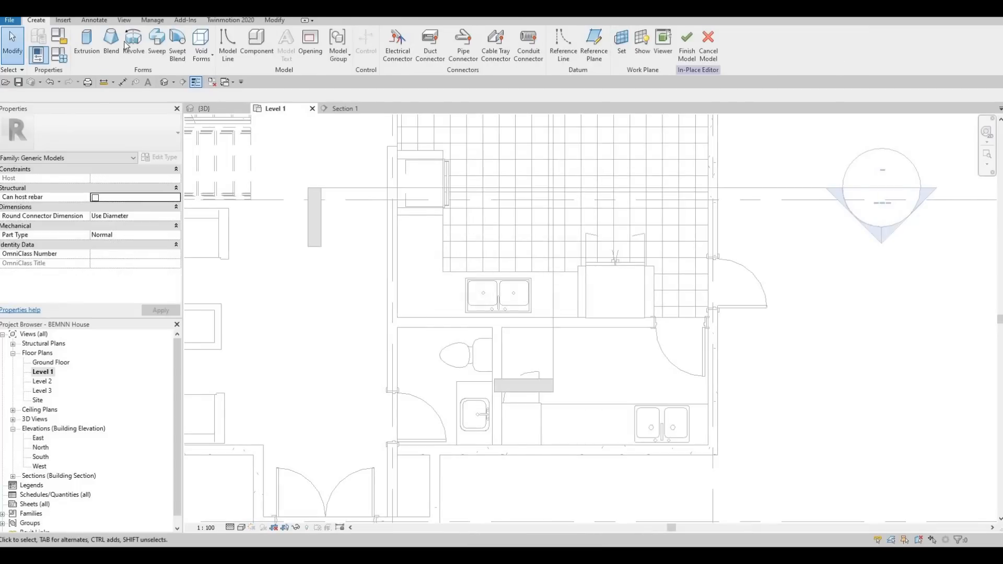
- Start a solid extrusion and sketch a rectangle against the side wall, starting beside the oven cabinet
click(86, 47)
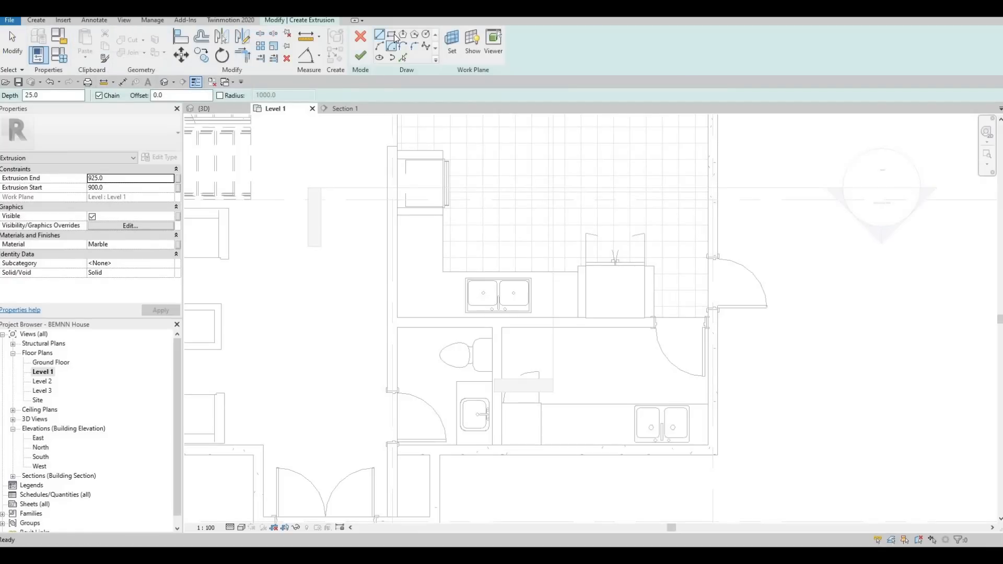
scroll(397, 217, up, 2)
scroll(397, 217, up, 1)
click(397, 215)
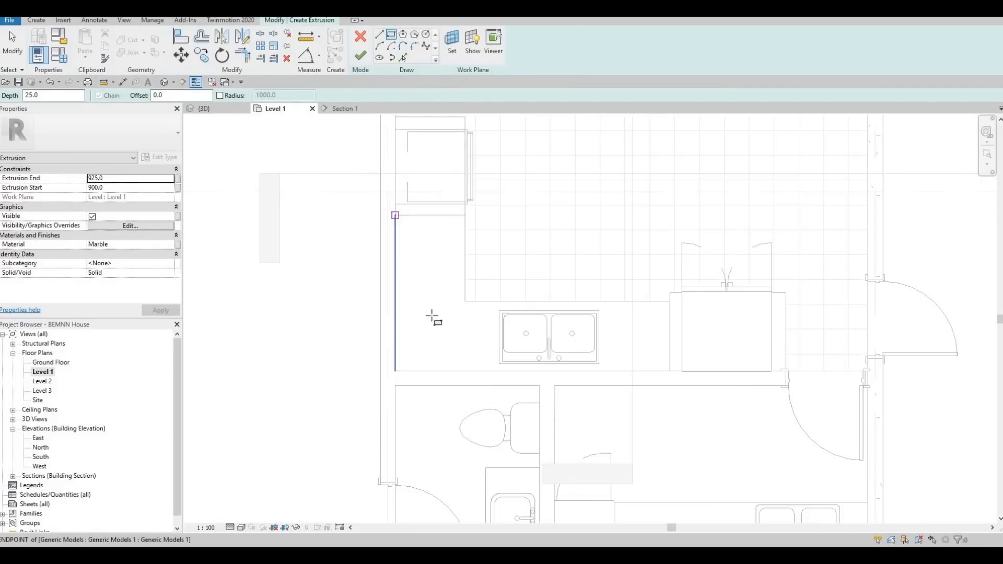
click(439, 352)
key(Escape)
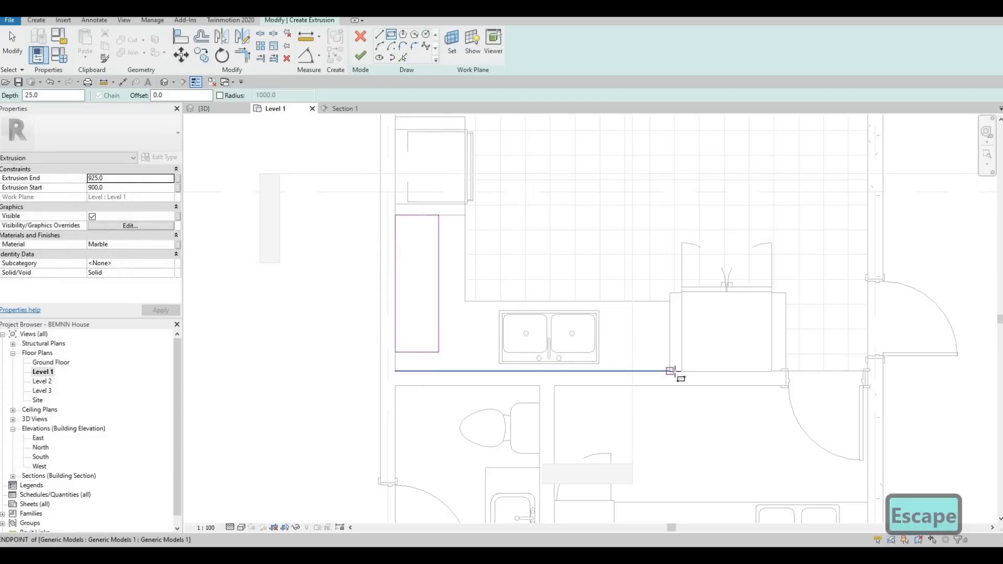
- Sketch a second rectangle along the wall behind the sink, starting at the refrigerator enclosure's wall corner
click(672, 372)
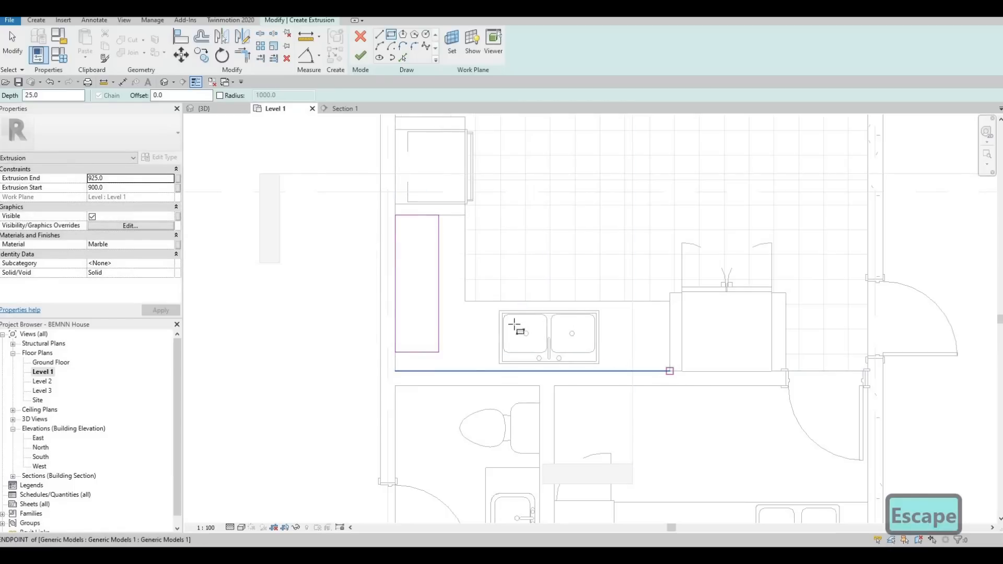
click(469, 324)
key(Escape)
key(Escape)
key(Escape)
key(Escape)
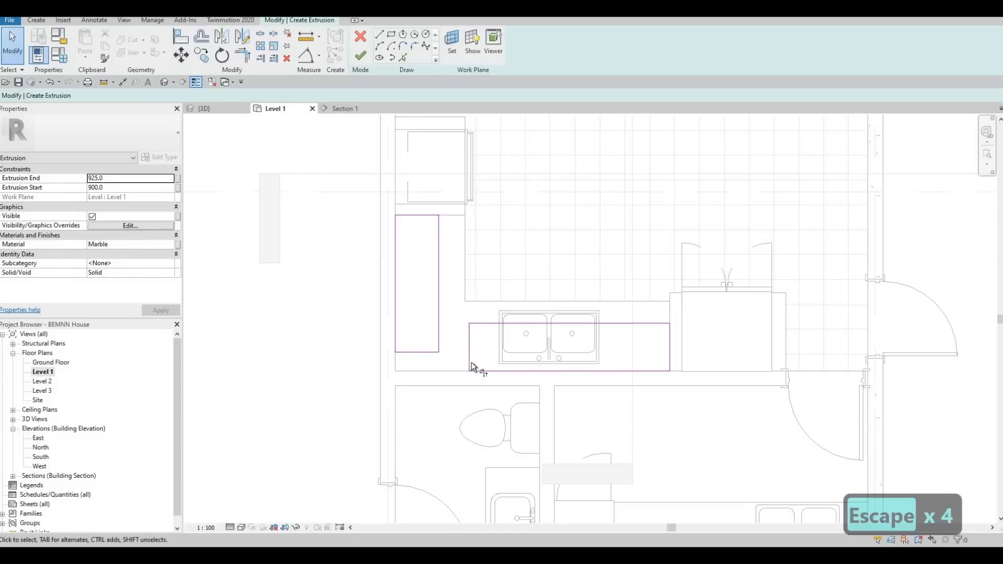
- Trim the two rectangles into one L-shaped outline and delete the two leftover lines at the inner corner
key(t)
key(r)
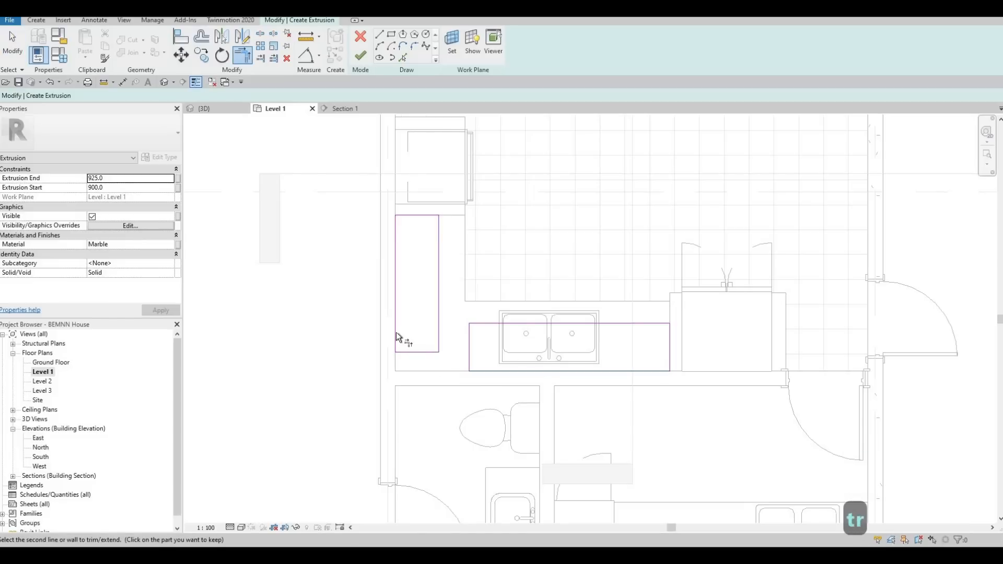
click(396, 332)
click(487, 323)
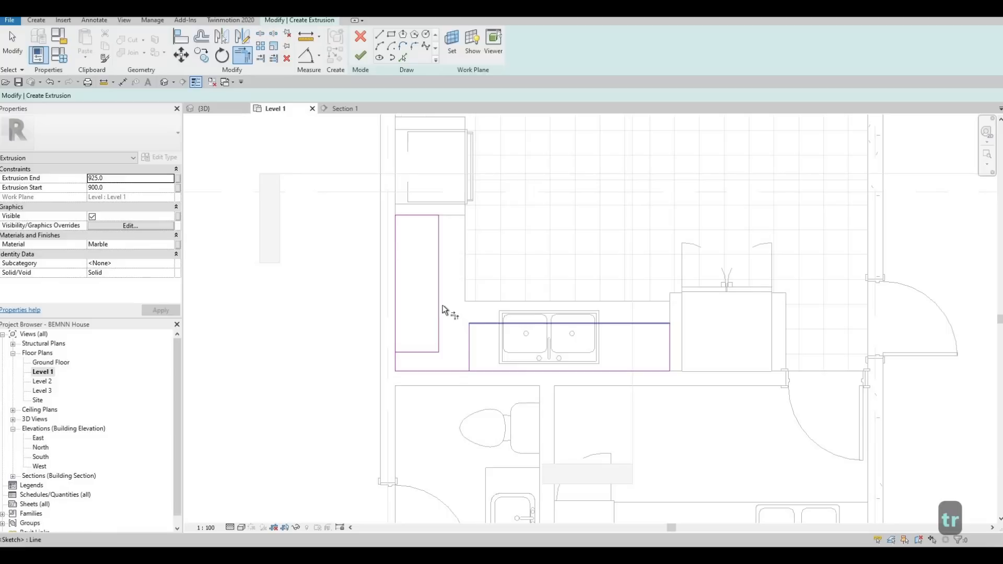
click(399, 333)
key(Escape)
key(Escape)
drag(355, 313, 481, 398)
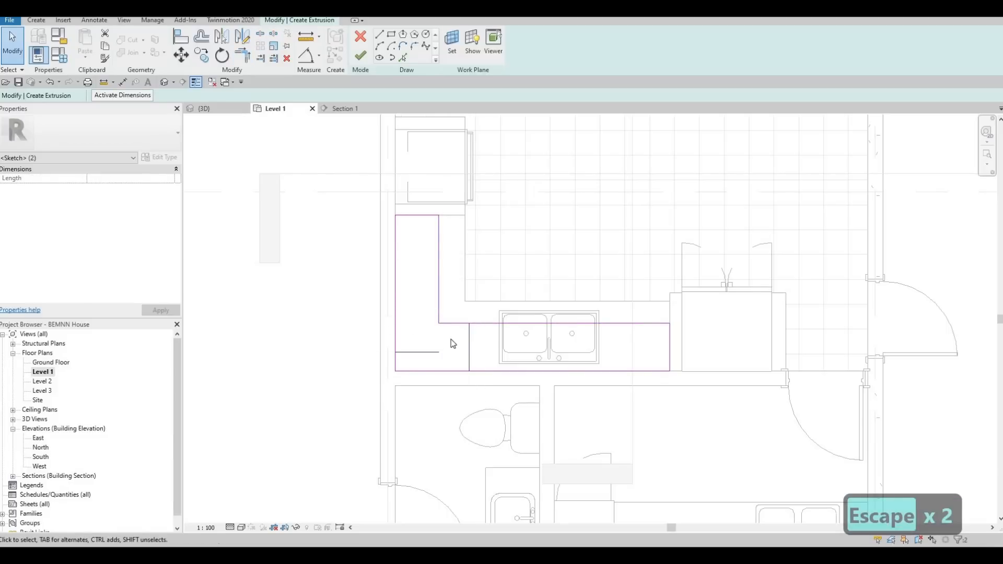
key(Delete)
key(Escape)
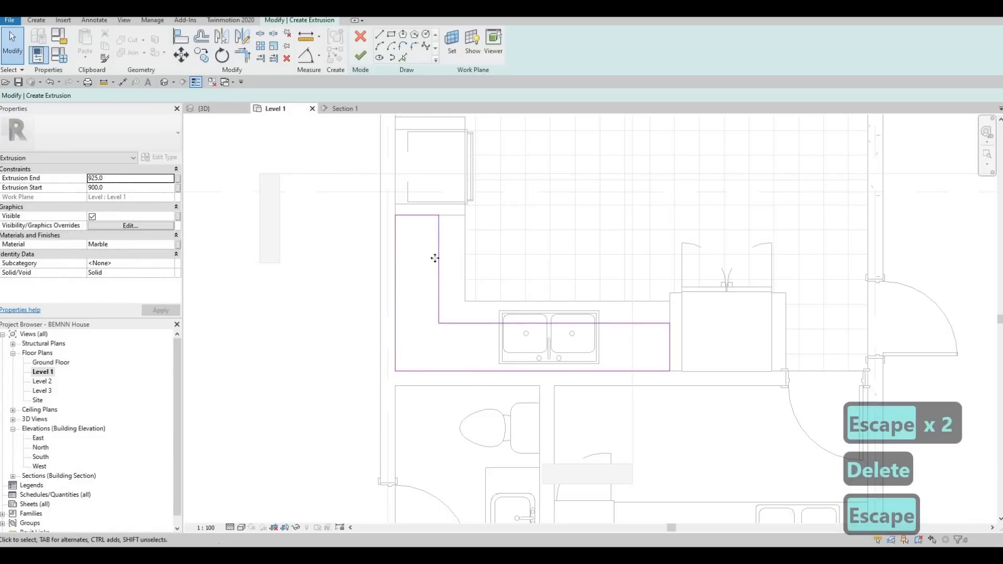
- Set the width of the L-shaped outline's leg beside the oven cabinet to 500, then reduce it to 450
click(435, 258)
click(410, 189)
text(500)
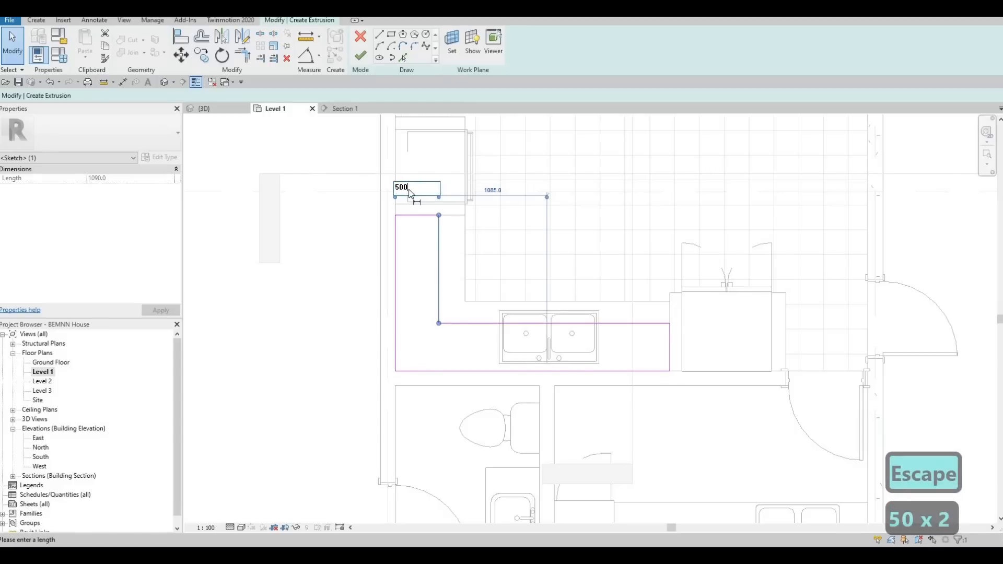
key(Return)
click(423, 191)
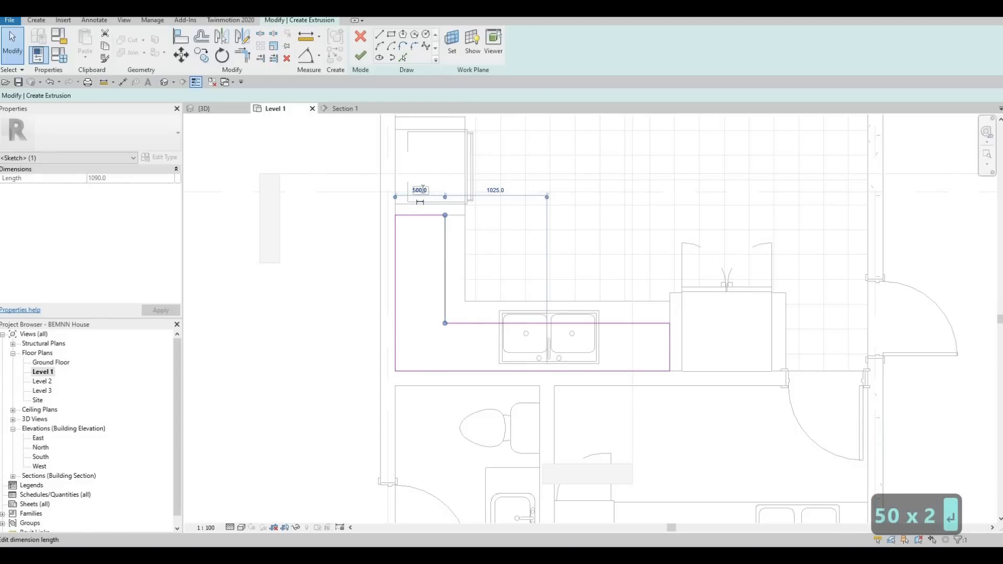
text(450)
key(Return)
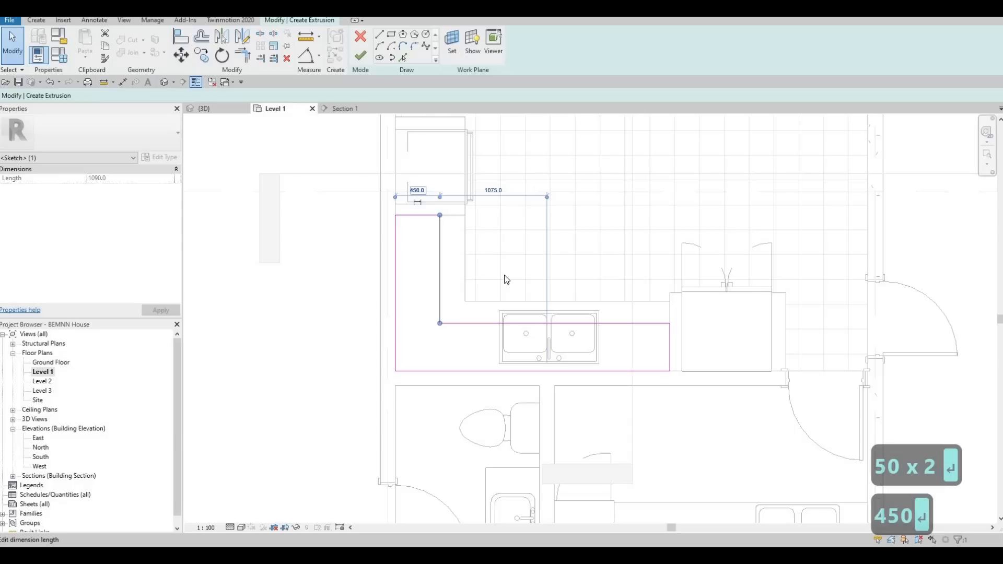
- Set the depth of the L-shaped outline's leg along the sink wall to 450
click(474, 324)
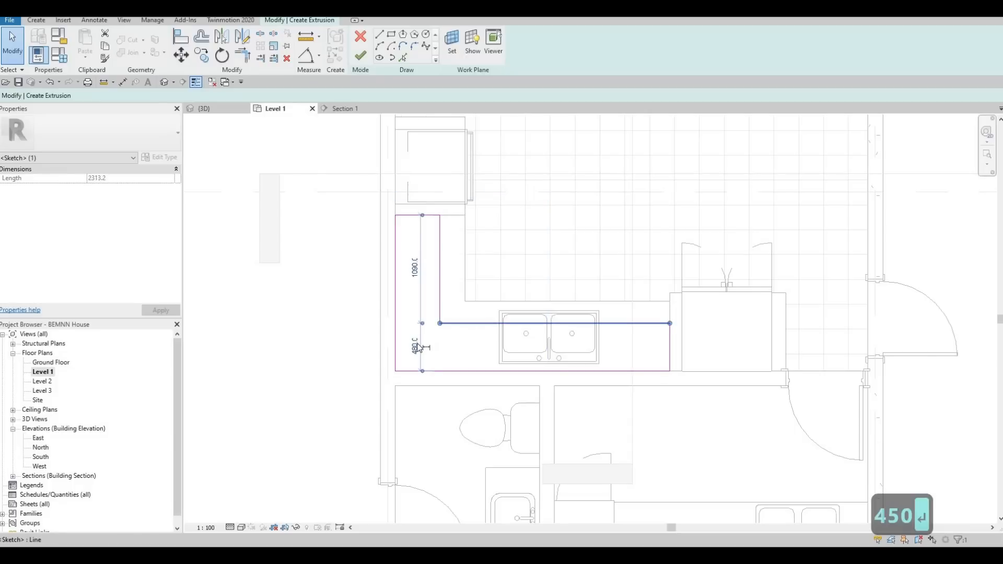
click(426, 347)
text(450)
key(Return)
key(Escape)
key(Escape)
key(Escape)
scroll(457, 297, up, 1)
middle_drag(458, 298, 410, 308)
scroll(425, 276, down, 1)
scroll(410, 308, up, 3)
scroll(552, 304, up, 1)
mouse_move(552, 304)
middle_down()
mouse_move(572, 298)
mouse_move(553, 284)
middle_up()
scroll(554, 284, down, 3)
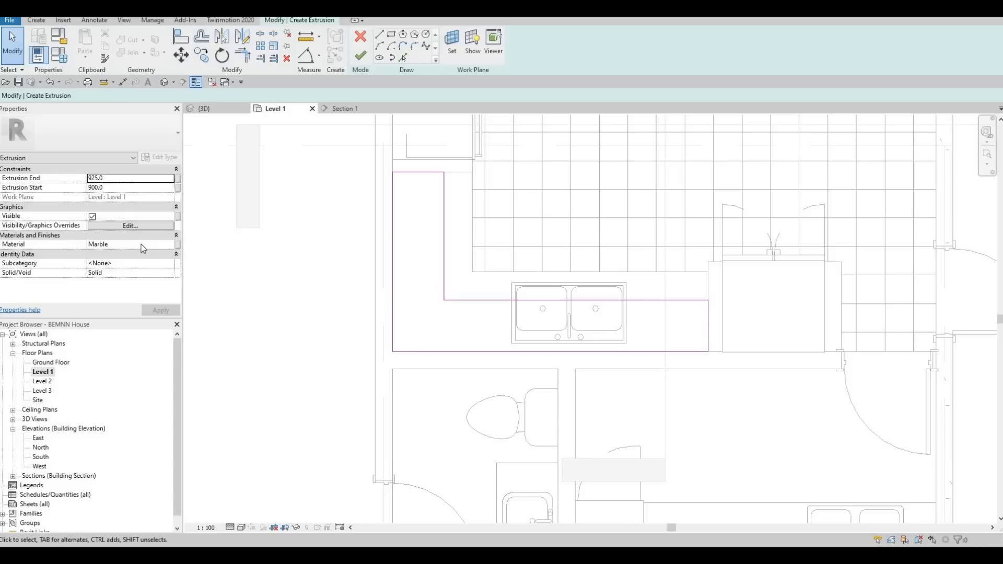
- Assign the Douglas Fir wood from the AEC Materials library as the L-shaped extrusion's material
click(170, 246)
click(168, 245)
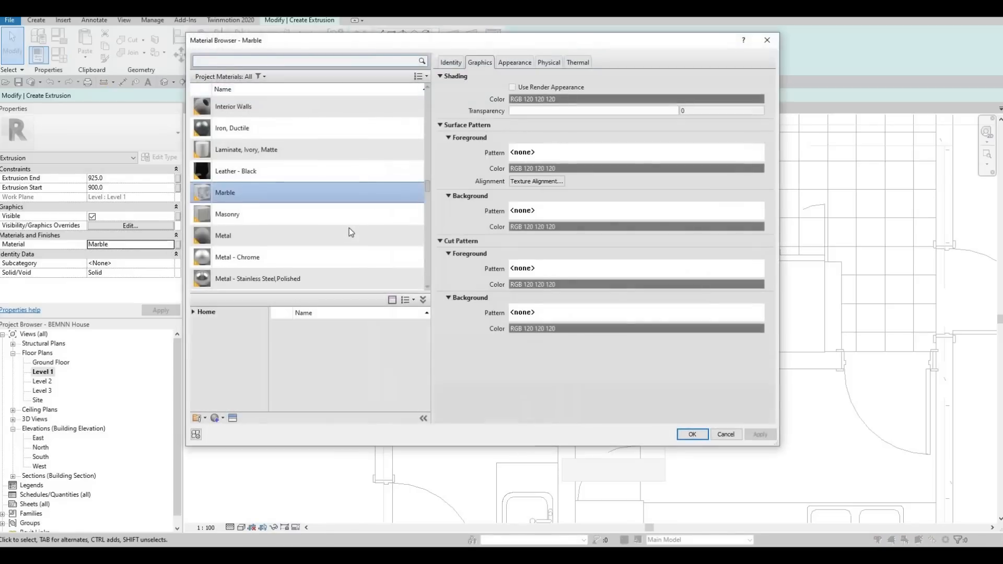
click(192, 311)
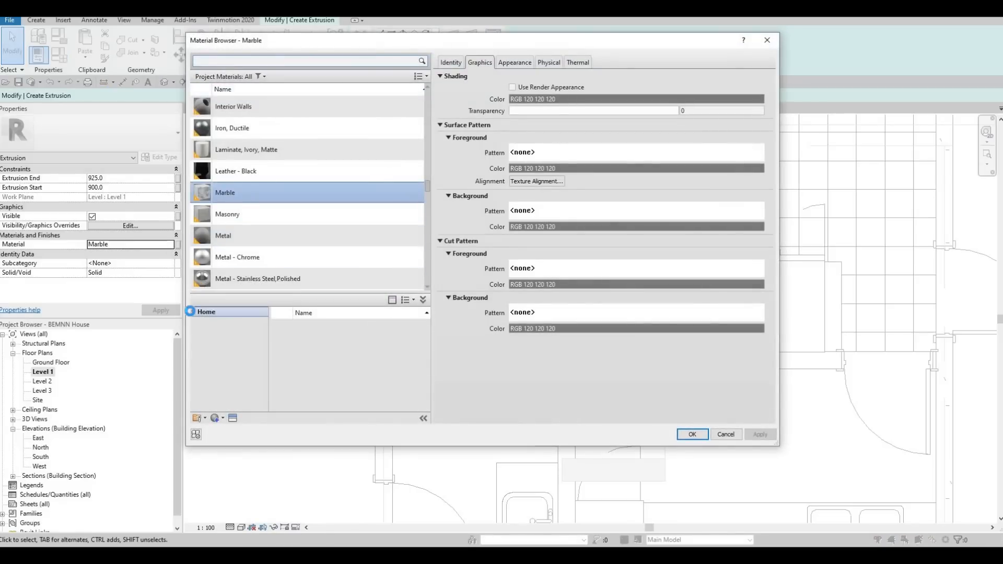
double_click(199, 330)
scroll(224, 405, down, 3)
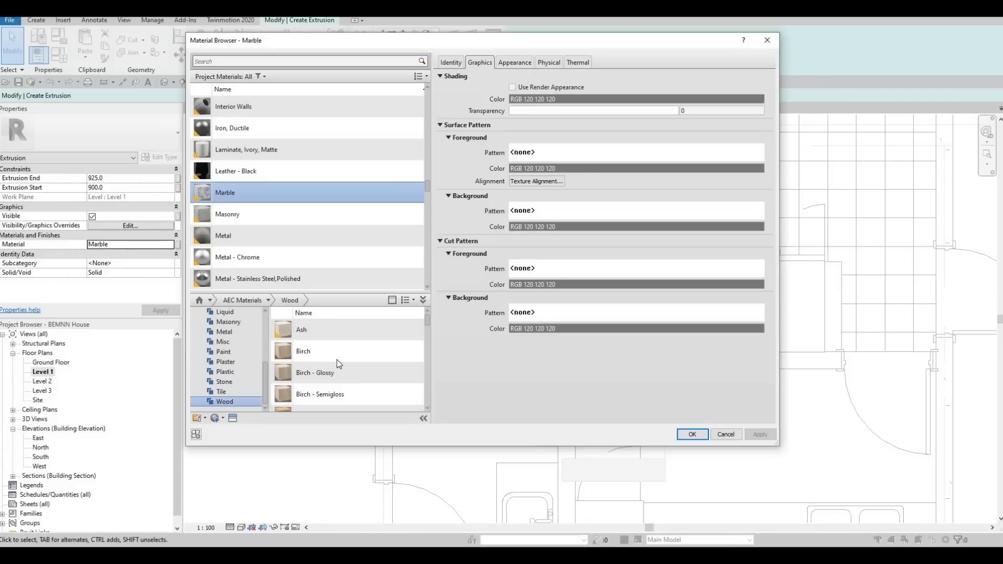
scroll(359, 368, down, 2)
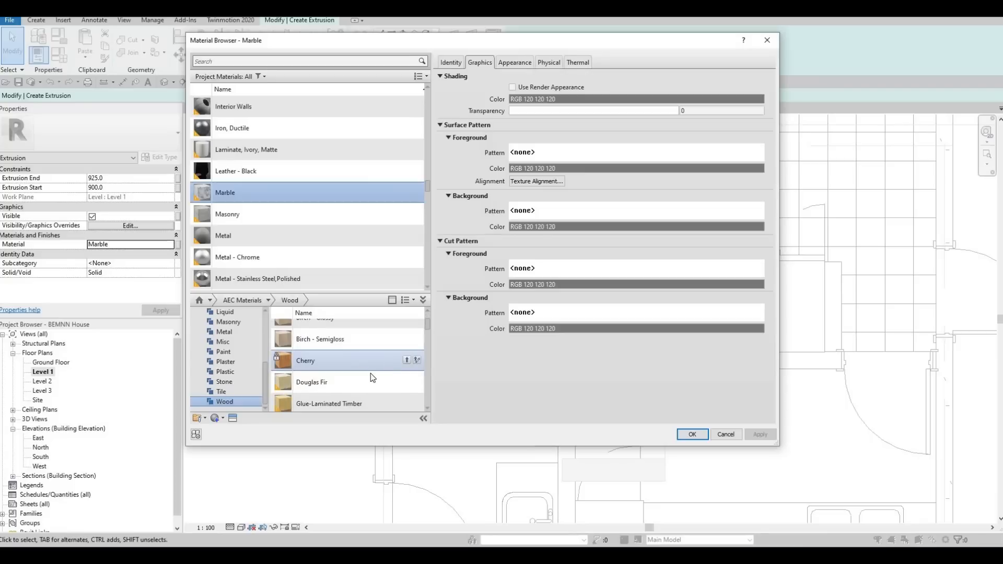
scroll(368, 368, down, 3)
click(404, 329)
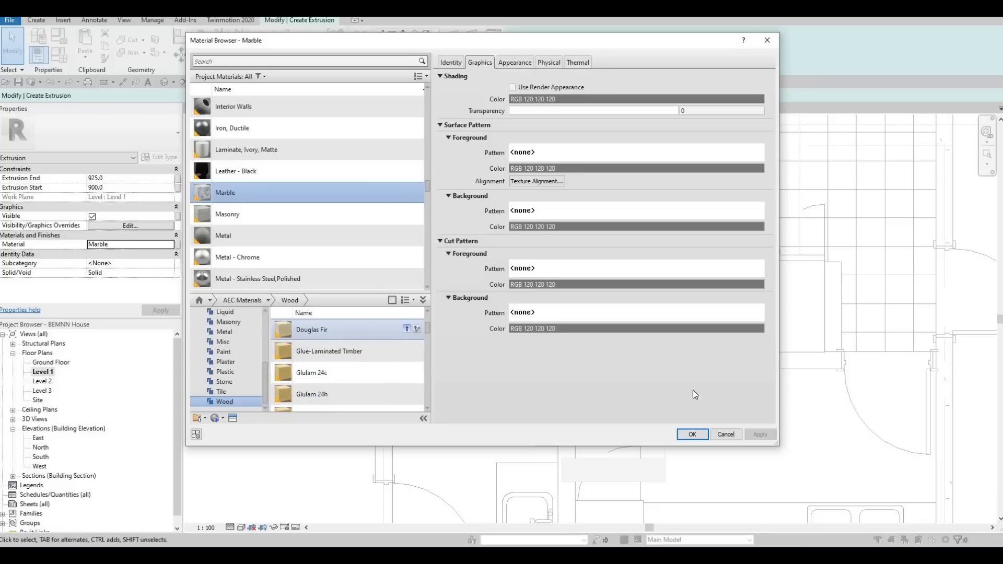
click(691, 435)
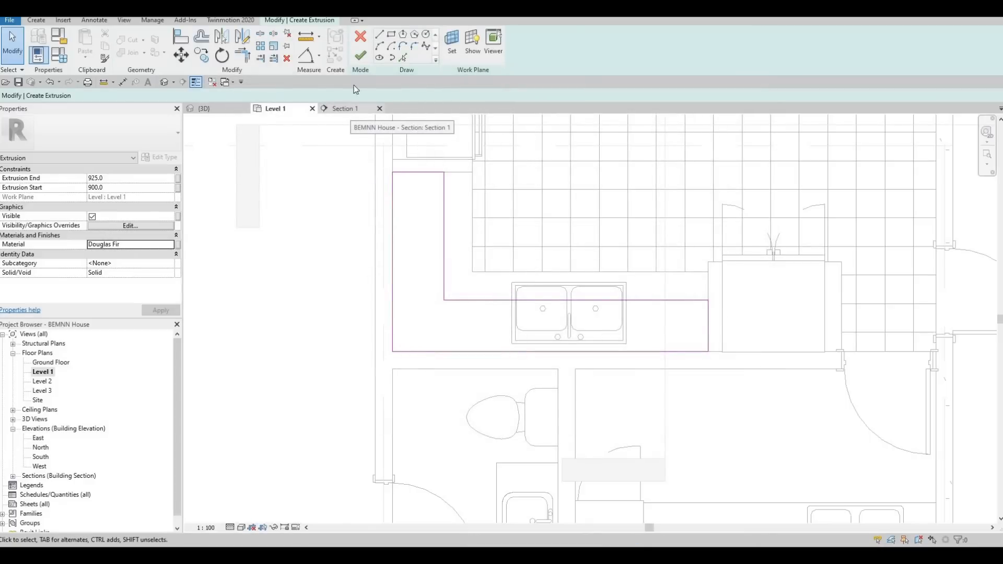
- Finish the L-shaped extrusion sketch and, in the 3D view, raise its top to about 2438 and its underside to about 1706
click(360, 57)
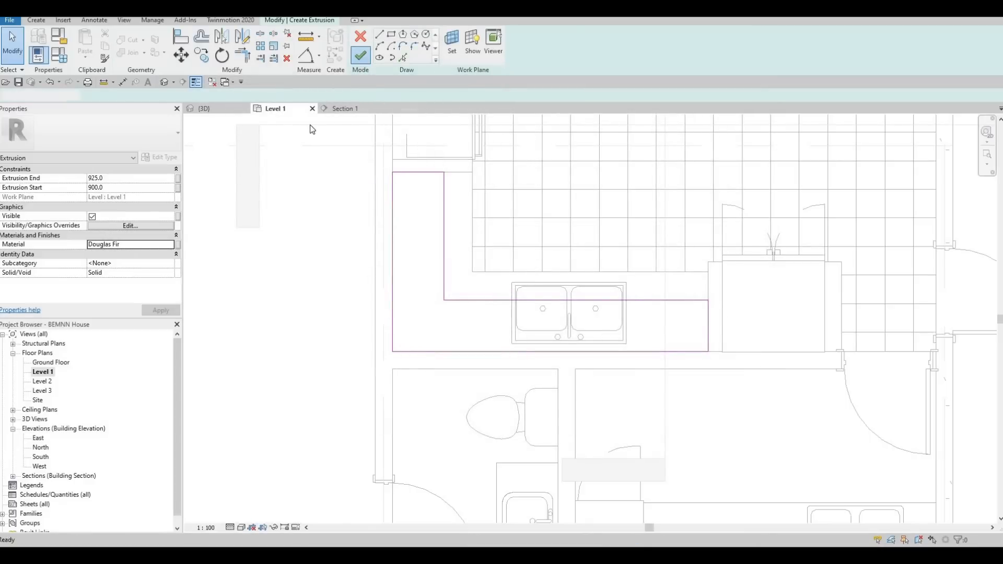
click(211, 109)
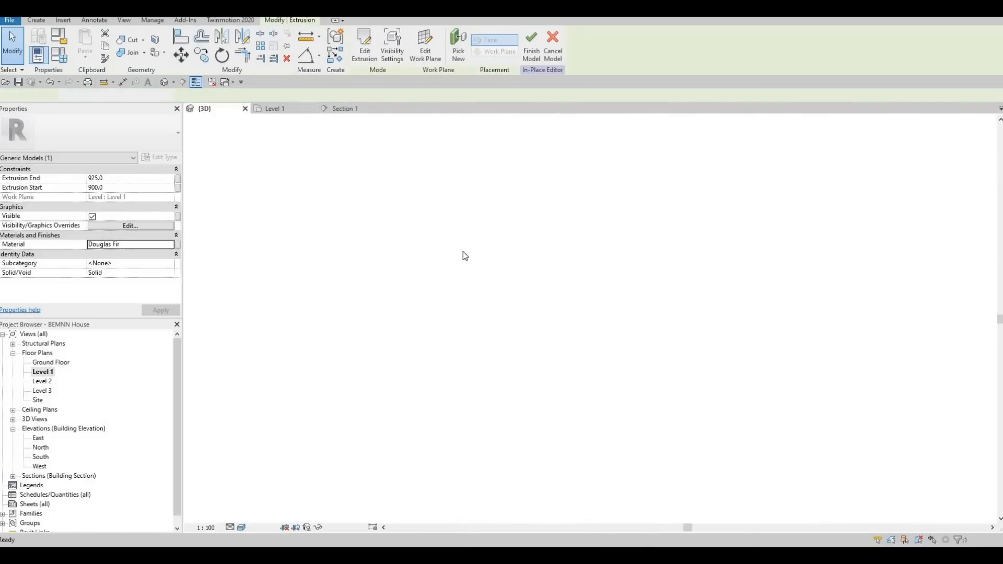
scroll(496, 253, up, 4)
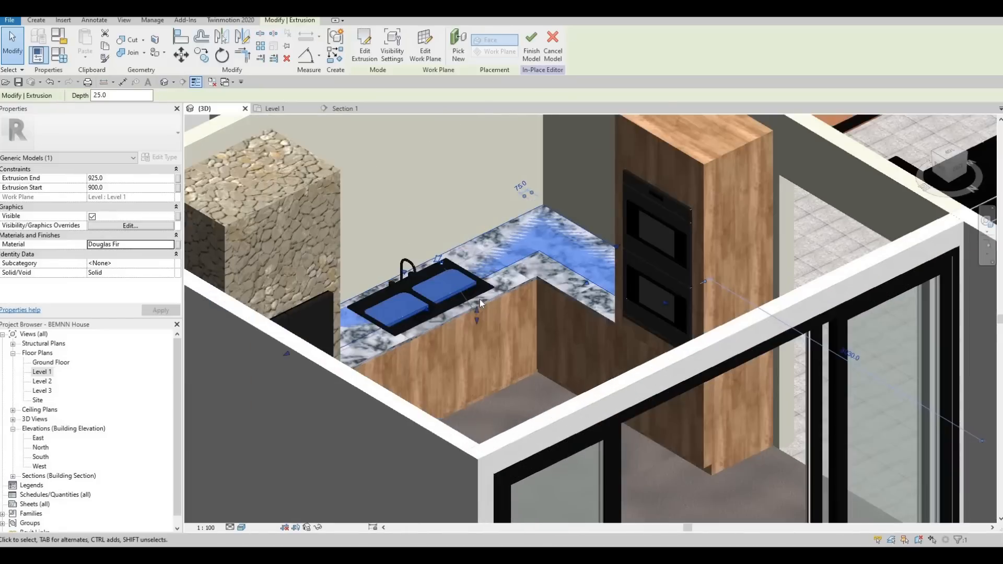
drag(479, 258, 450, 135)
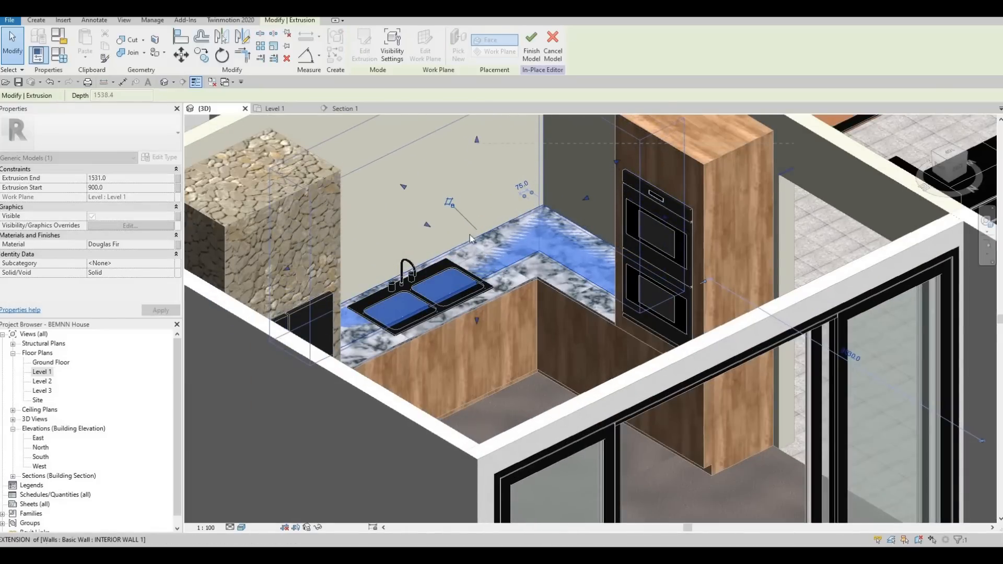
drag(470, 229, 464, 229)
scroll(293, 196, down, 1)
shift+middle_drag(278, 189, 299, 134)
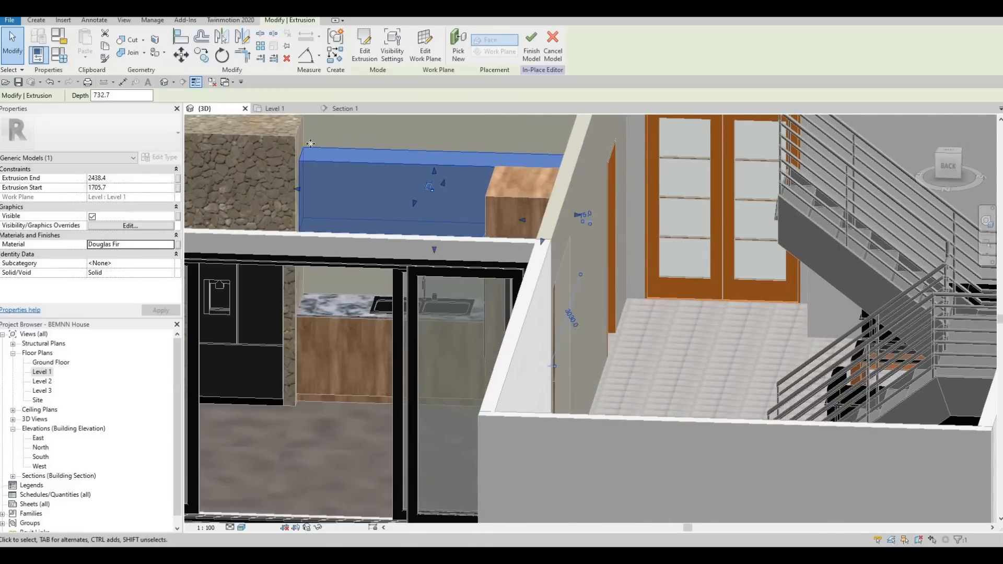
- Adjust the raised L-shaped block's height in the 3D view so it spans from about 1714 to about 2521
drag(436, 169, 417, 206)
shift+middle_drag(418, 206, 433, 253)
drag(433, 253, 429, 237)
shift+middle_drag(393, 184, 398, 280)
scroll(402, 287, up, 3)
shift+middle_drag(449, 391, 321, 155)
- Check the raised block in the Section 1 view, finish the in-place model, and inspect it in the 3D view
click(339, 108)
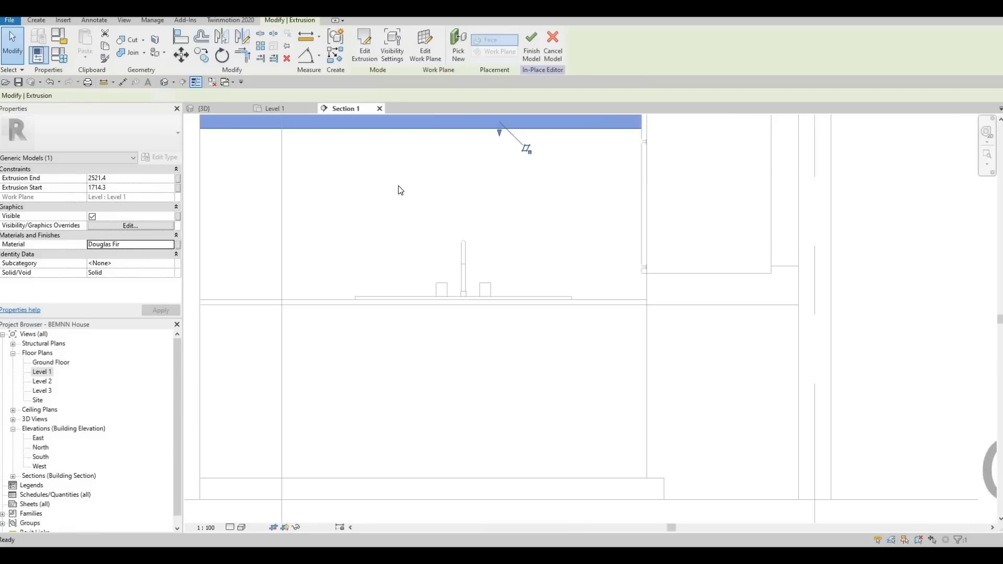
scroll(505, 376, down, 2)
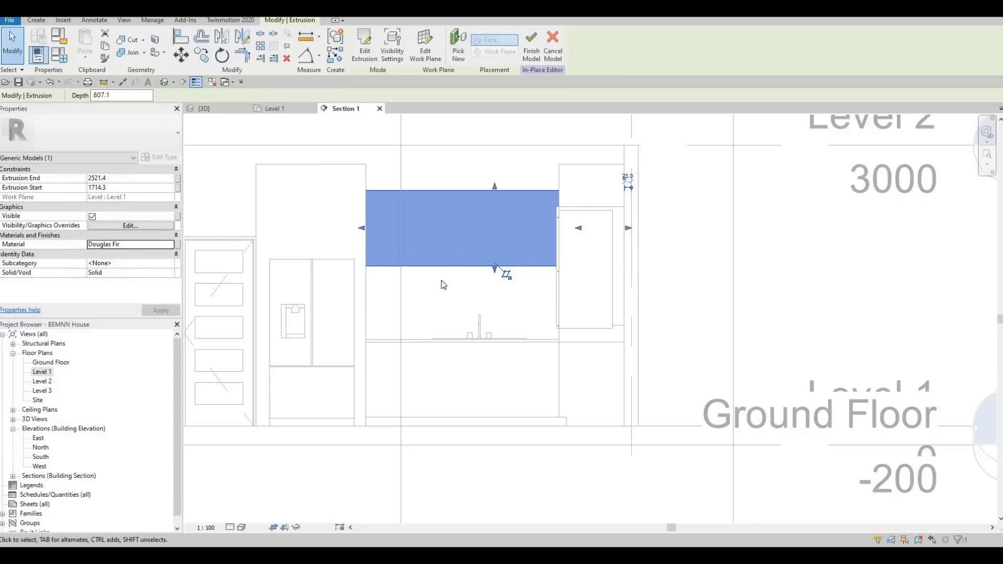
middle_drag(395, 189, 347, 155)
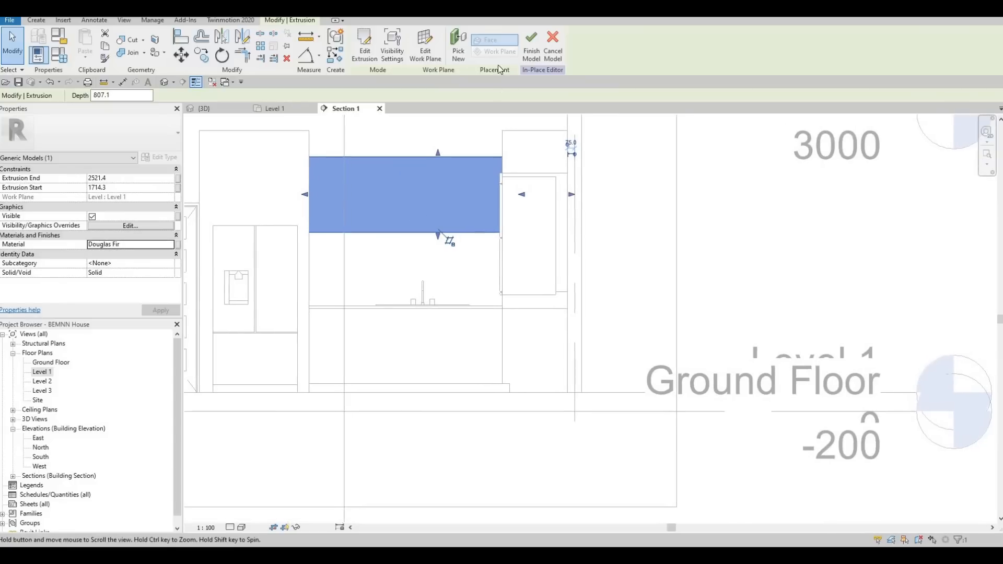
key(Escape)
key(Escape)
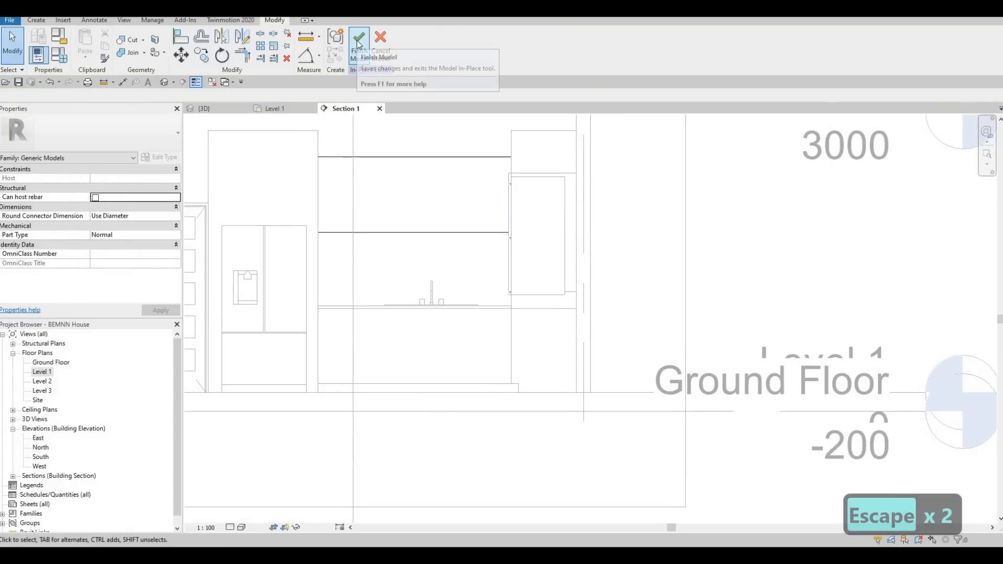
click(358, 45)
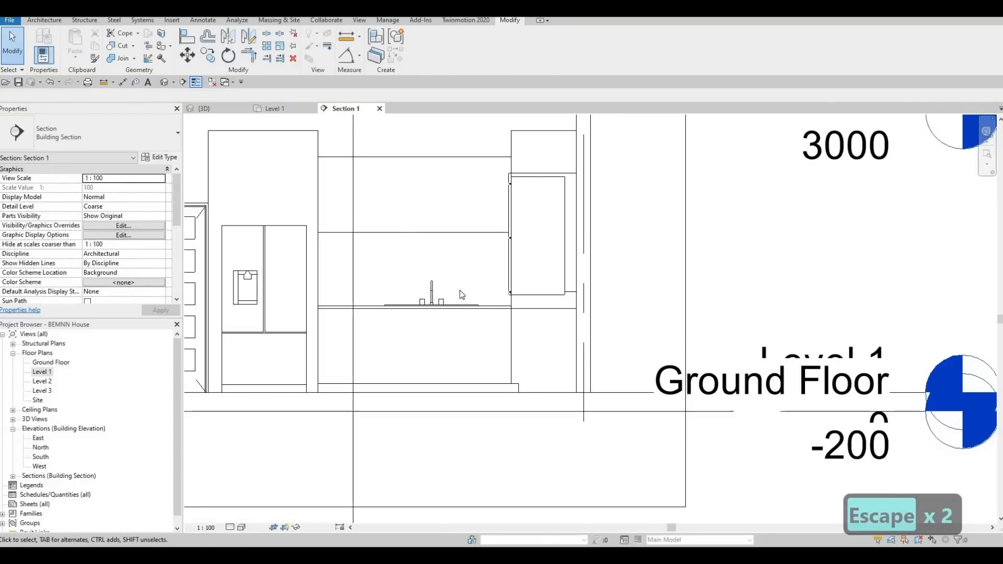
key(ctrl+Tab)
shift+middle_drag(497, 350, 469, 171)
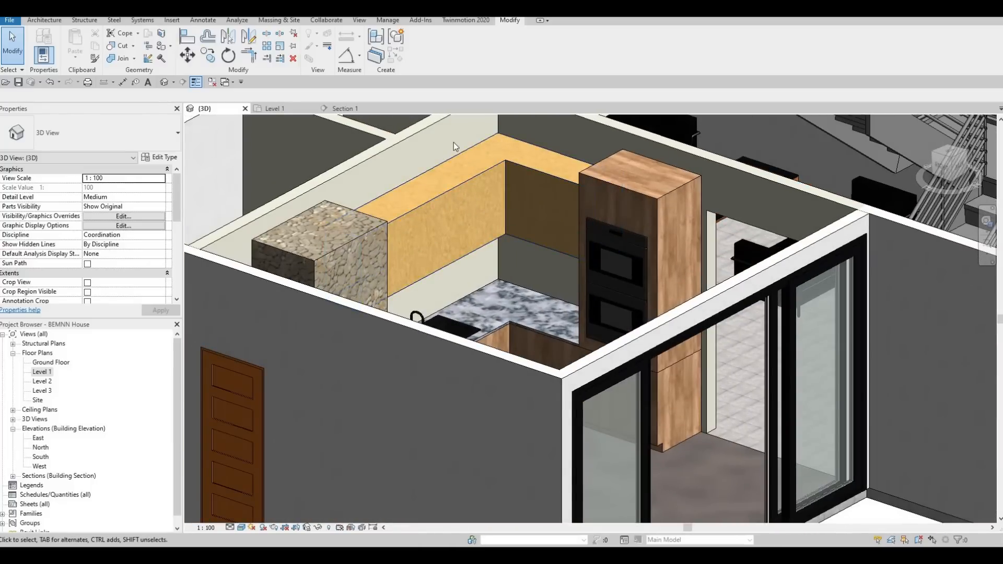
scroll(483, 209, down, 4)
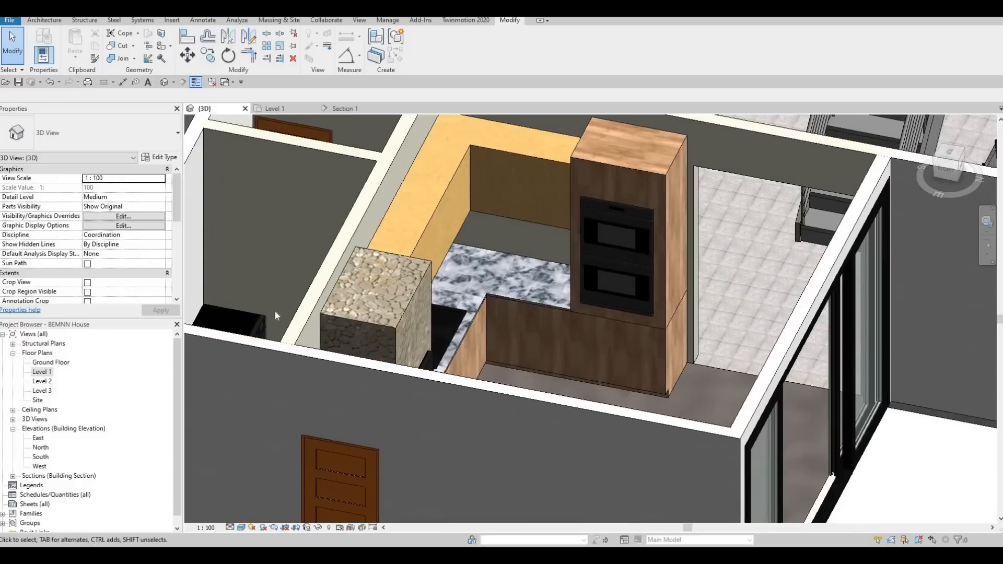
- Start a new in-place model on the Level 1 plan in the Generic Models category, keeping the suggested name
double_click(42, 371)
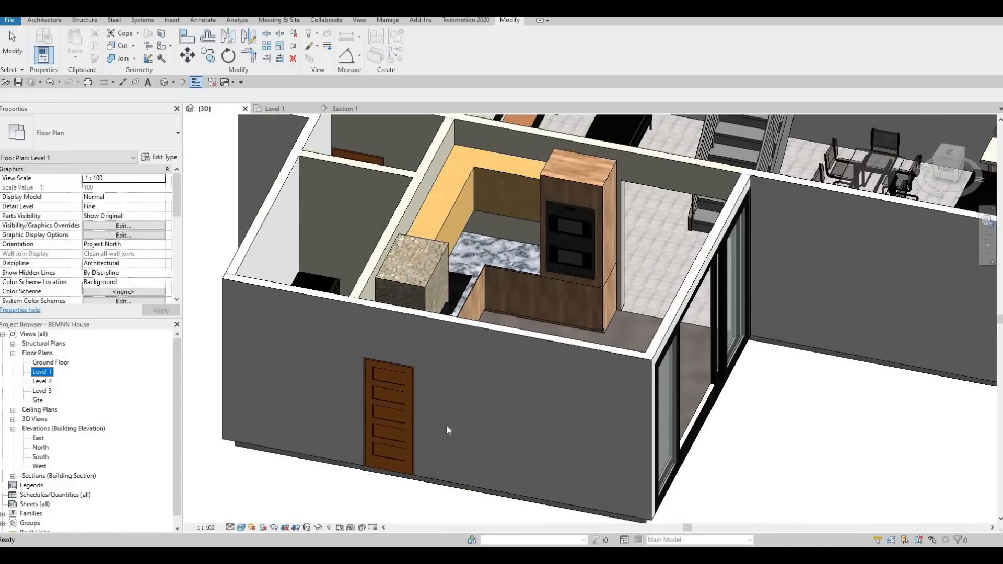
scroll(341, 165, down, 2)
middle_drag(340, 165, 290, 149)
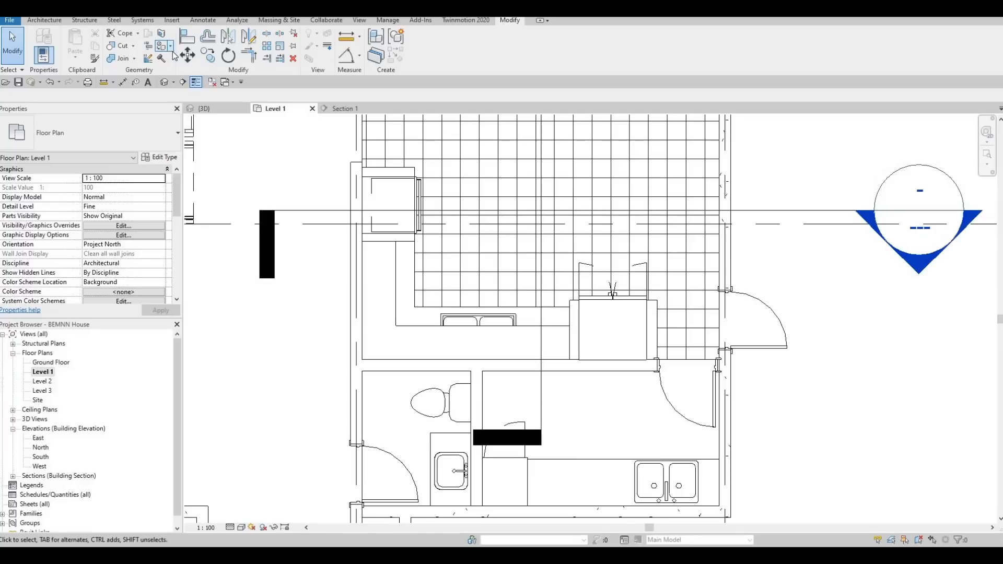
key(Escape)
key(Escape)
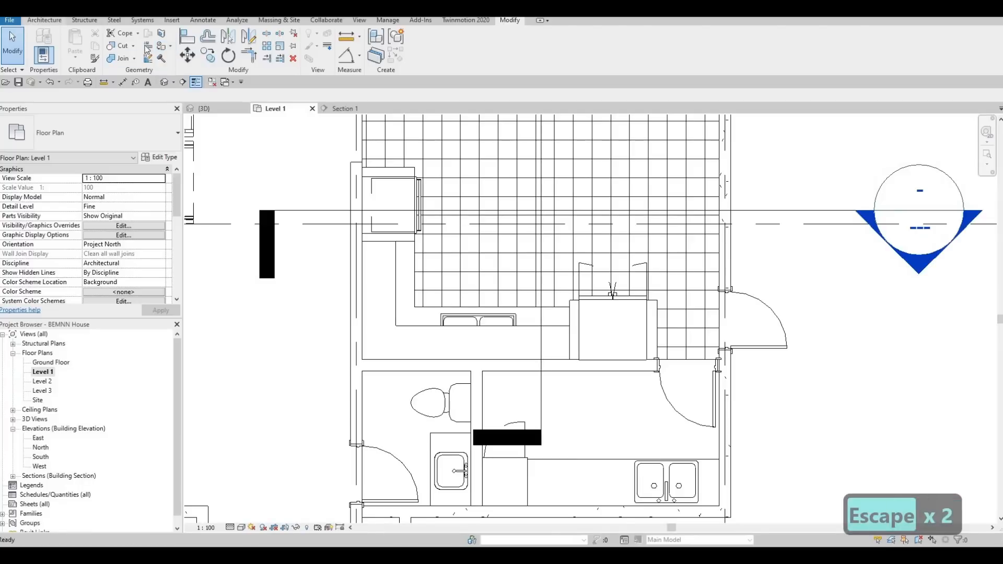
click(44, 20)
click(122, 55)
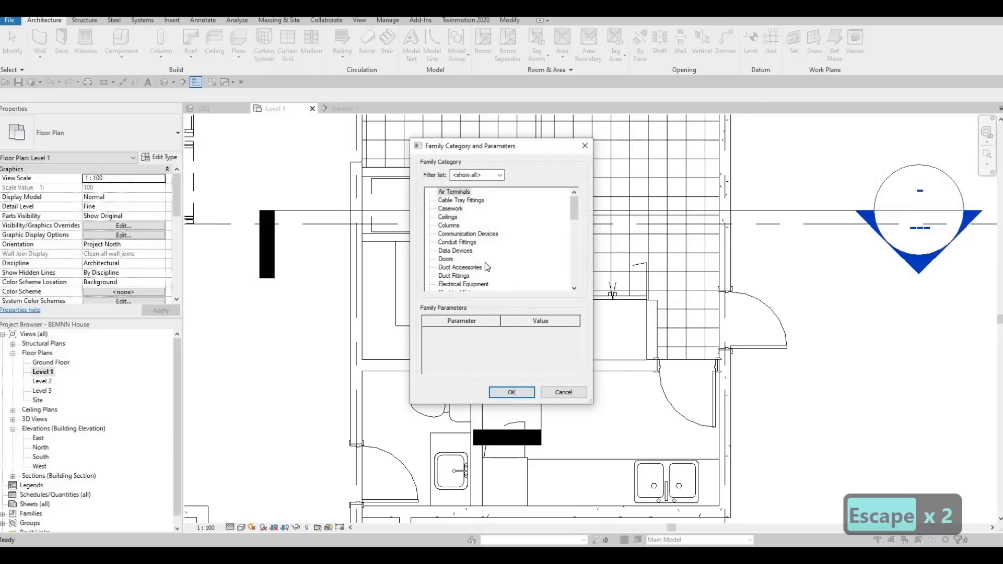
scroll(470, 264, down, 5)
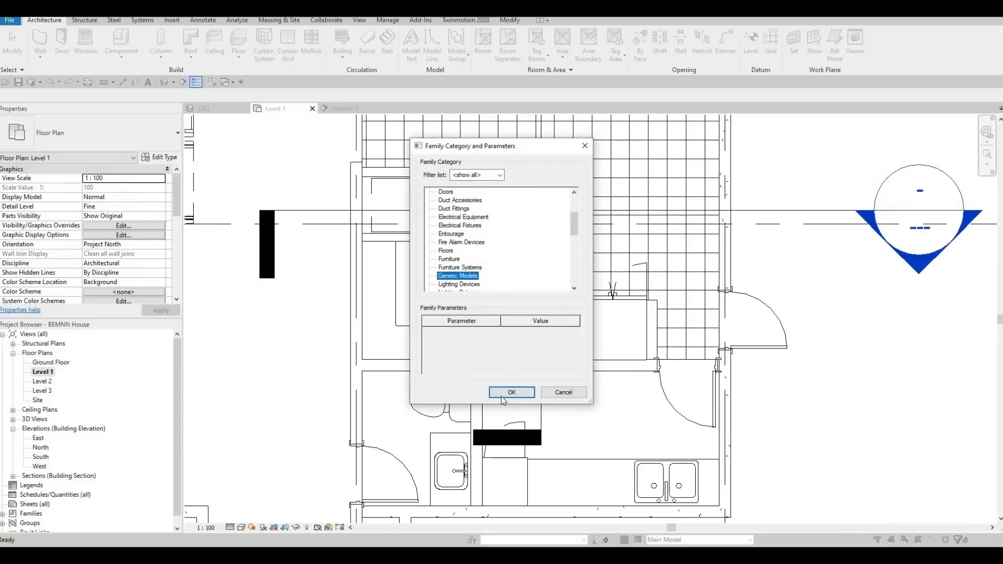
click(500, 393)
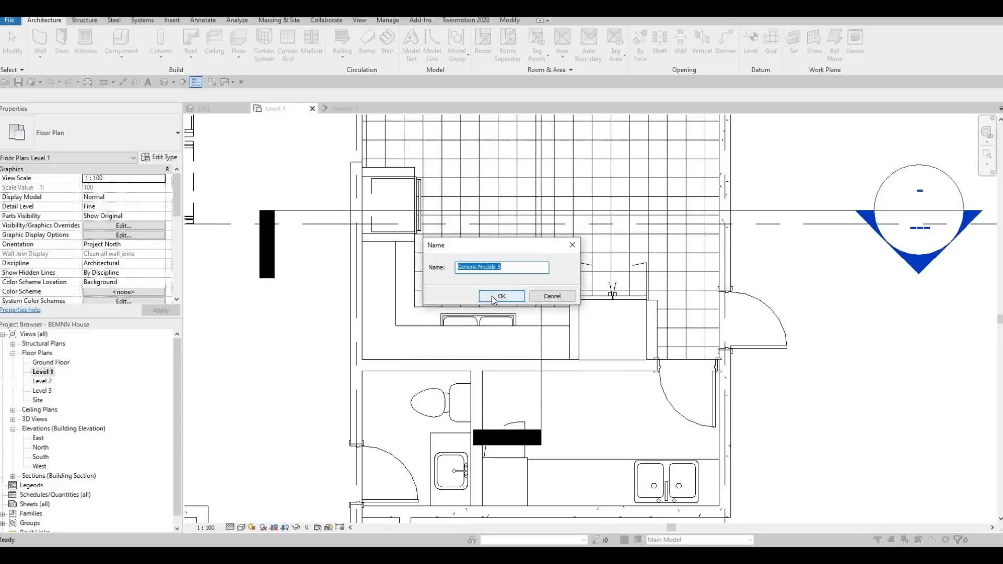
click(495, 299)
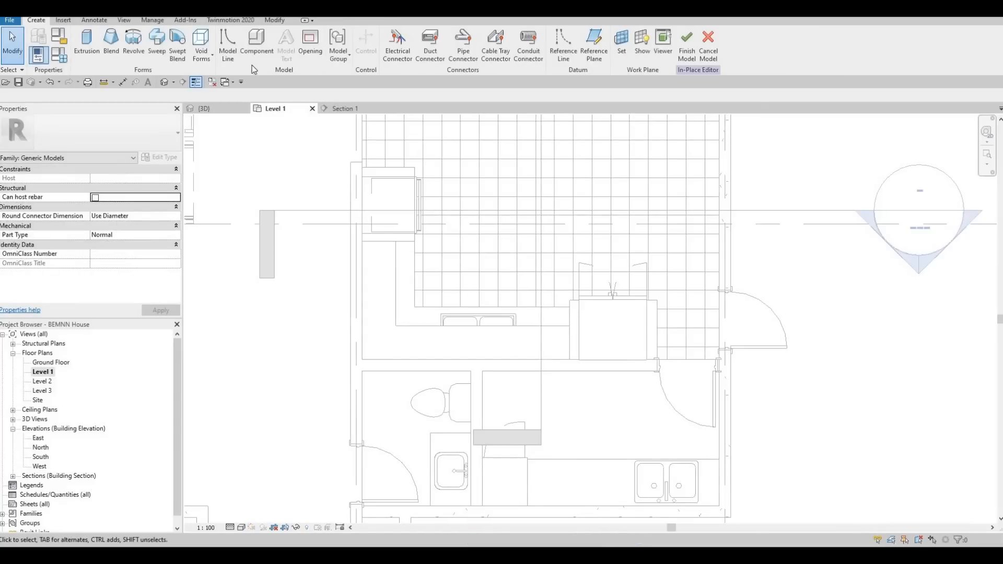
- Start an extrusion and sketch a 700 by 870 rectangle from the wall corner beside the oven cabinet to the counter's inner corner
click(87, 44)
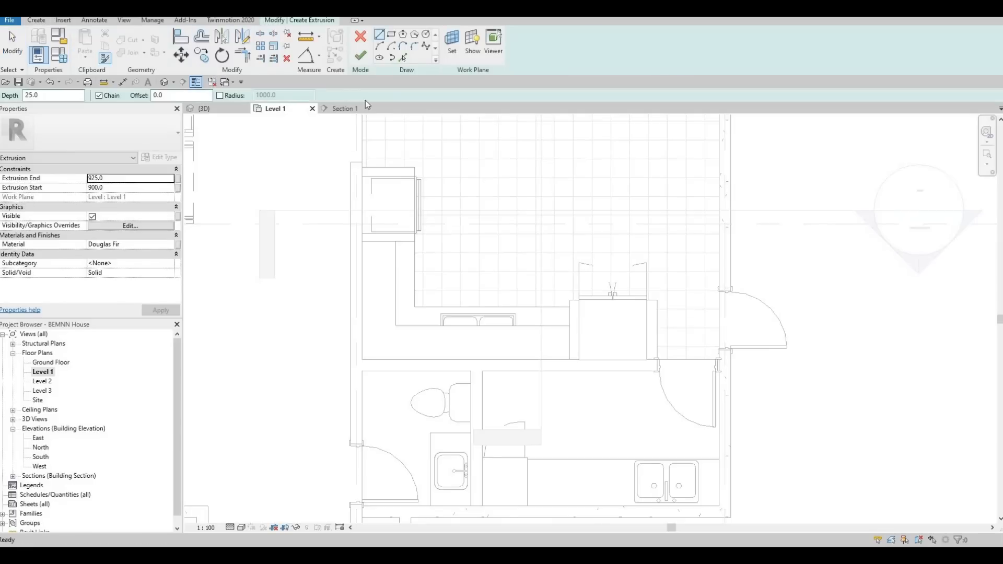
click(362, 242)
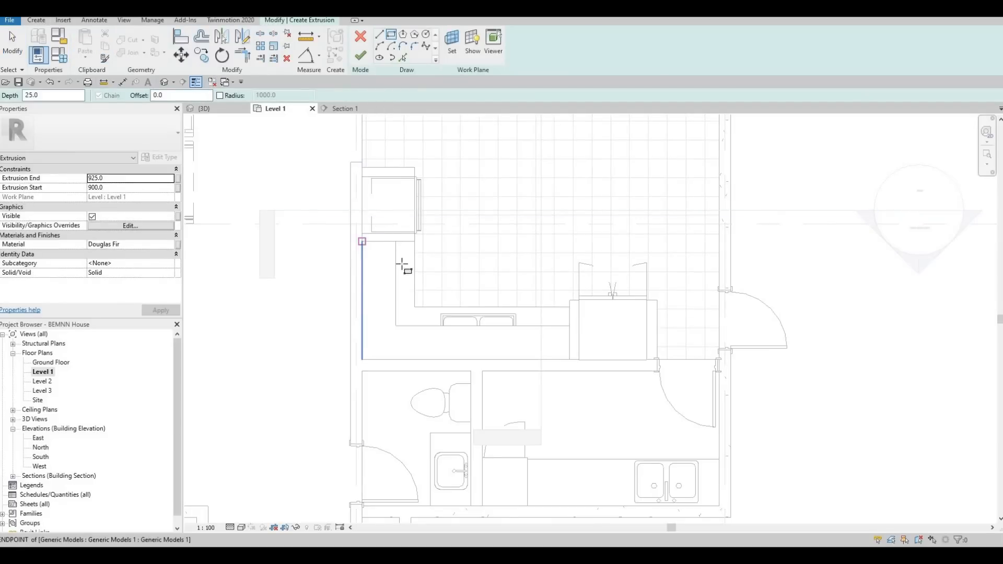
click(413, 308)
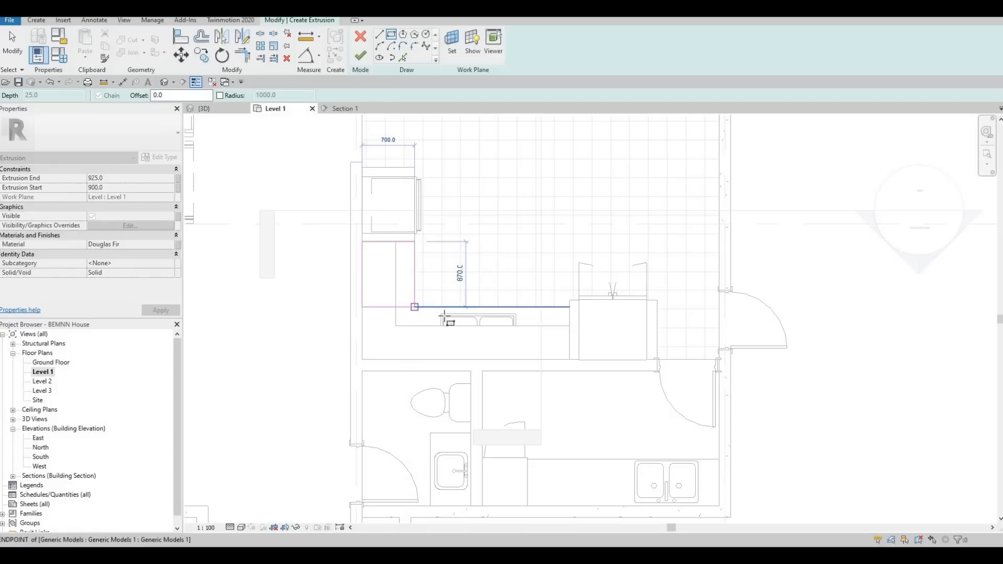
key(Escape)
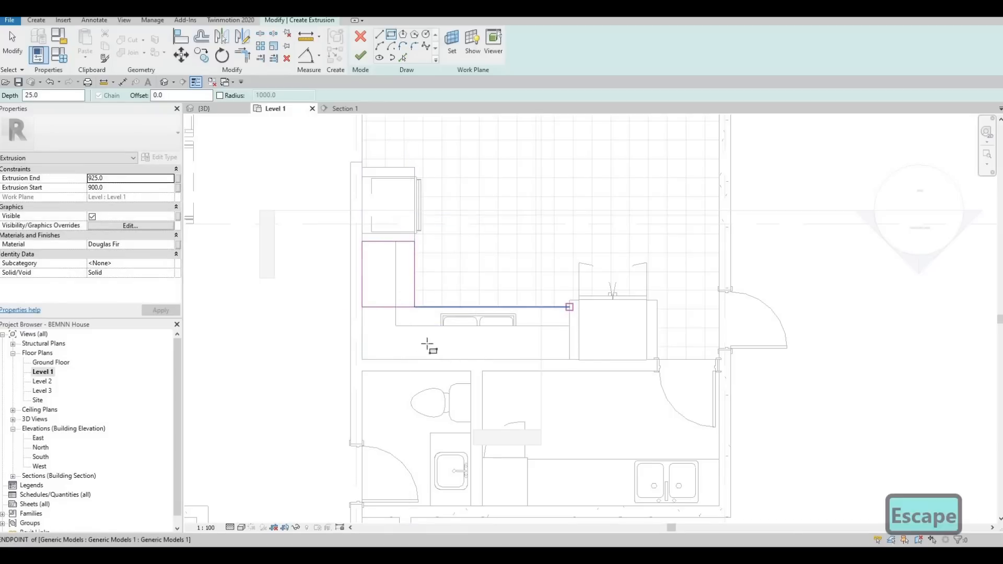
- Sketch a second rectangle over the sink counter, from its front edge at the refrigerator enclosure back to the wall
click(570, 306)
click(416, 359)
key(Escape)
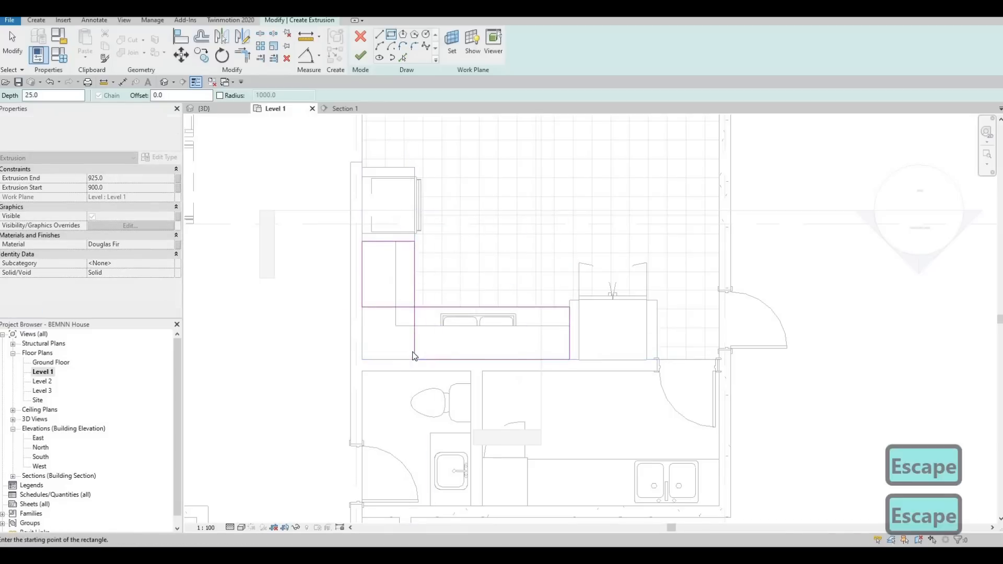
key(Escape)
- Trim the two counter rectangles into one L-shaped outline and delete the two leftover lines inside the corner
key(t)
key(r)
click(364, 289)
click(428, 309)
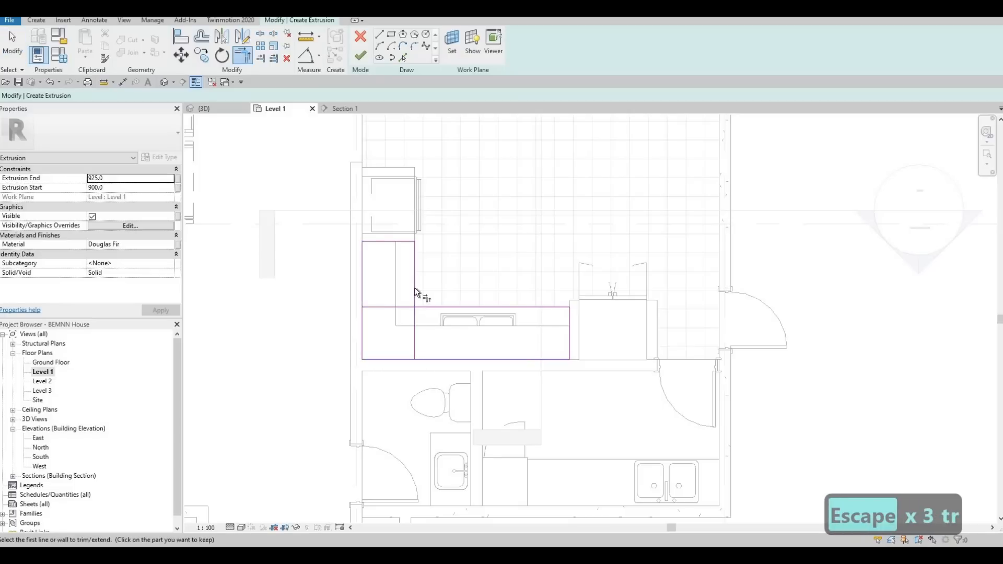
key(Escape)
key(Escape)
click(407, 308)
key(Delete)
click(416, 329)
key(Delete)
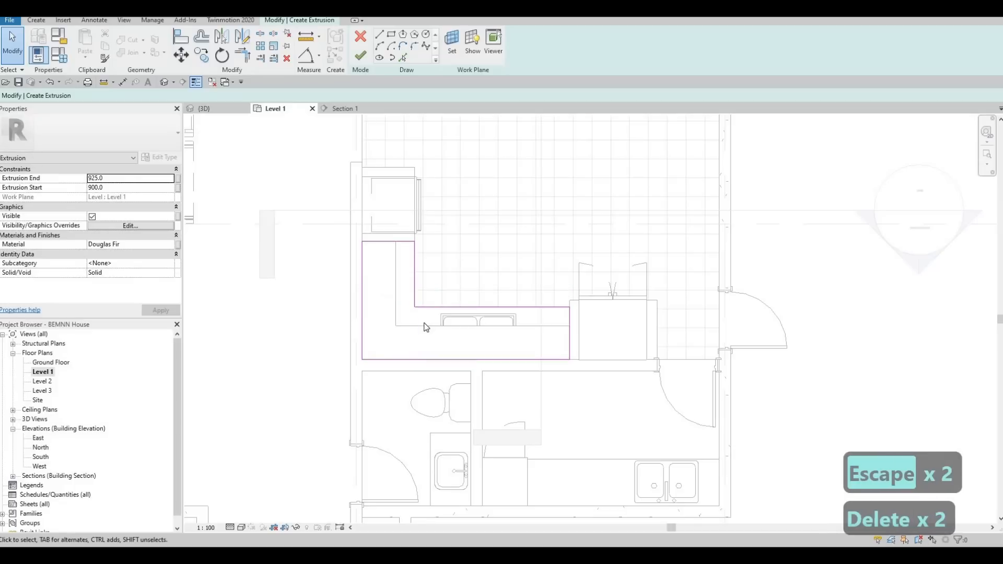
- Assign Glulam 24c from the AEC Materials Wood library as the L-shaped extrusion's material
click(175, 244)
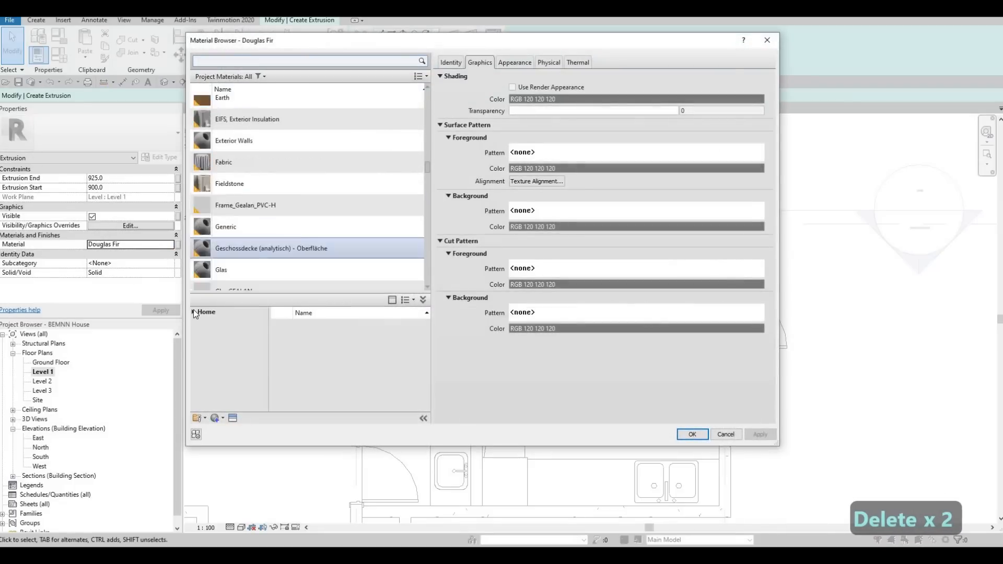
click(194, 311)
click(198, 333)
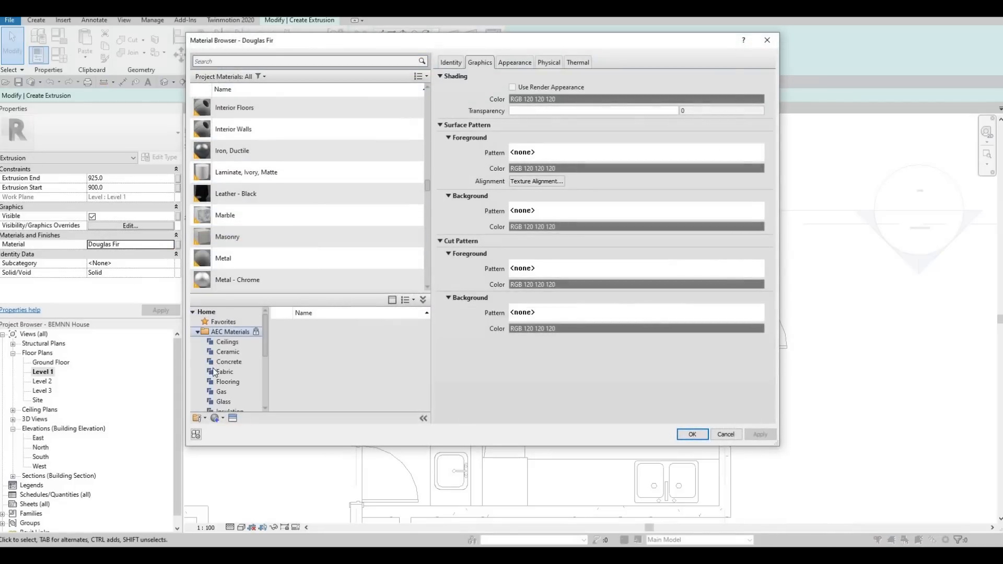
scroll(217, 405, down, 3)
click(217, 402)
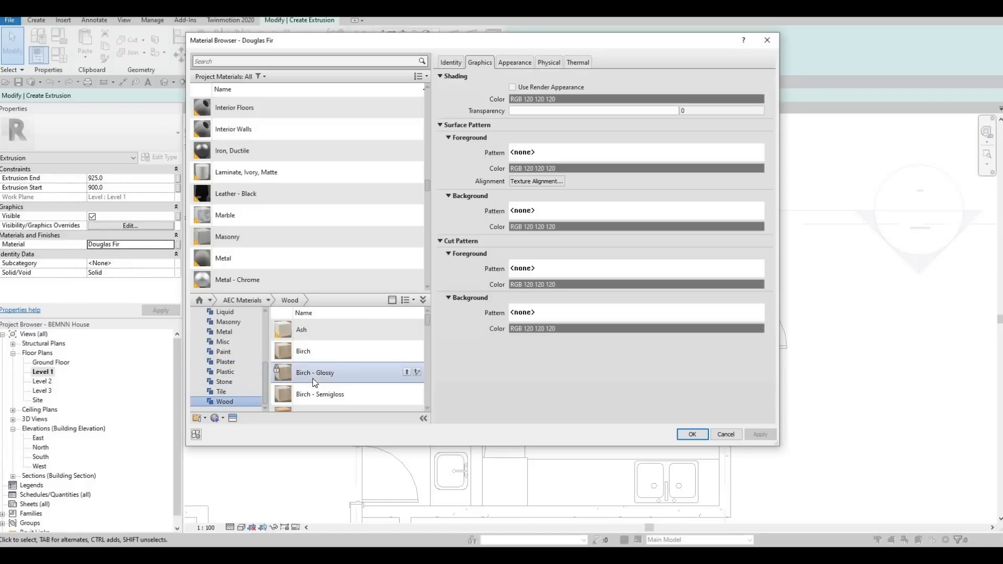
click(407, 369)
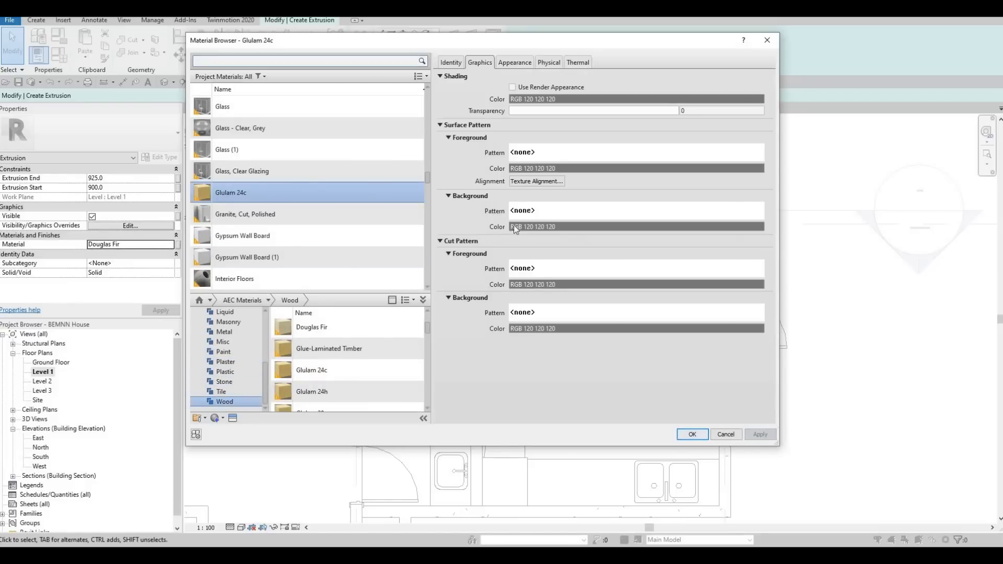
click(692, 434)
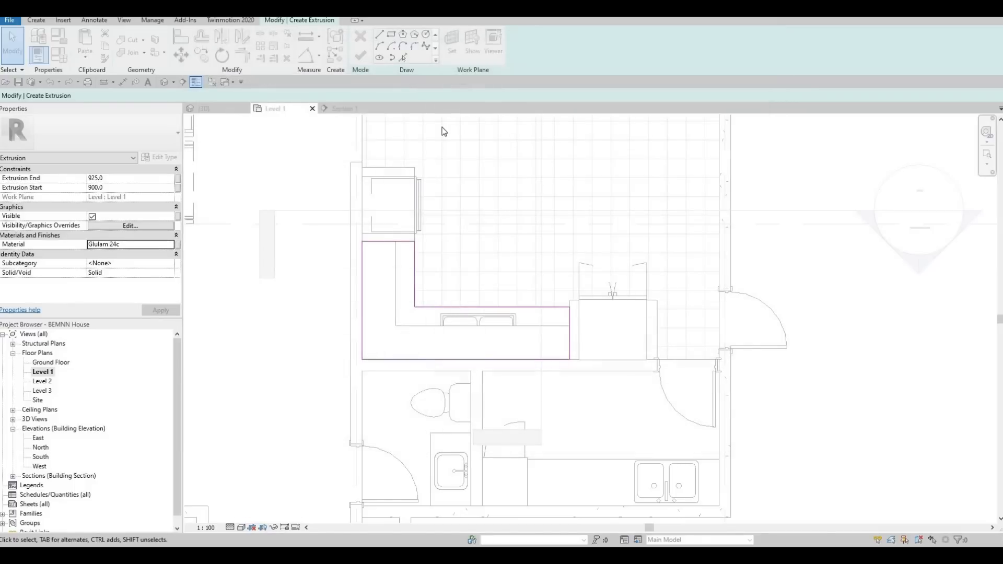
- Finish the extrusion sketch and, in the 3D view, align the extrusion's top face with the top of the stone refrigerator enclosure
click(228, 111)
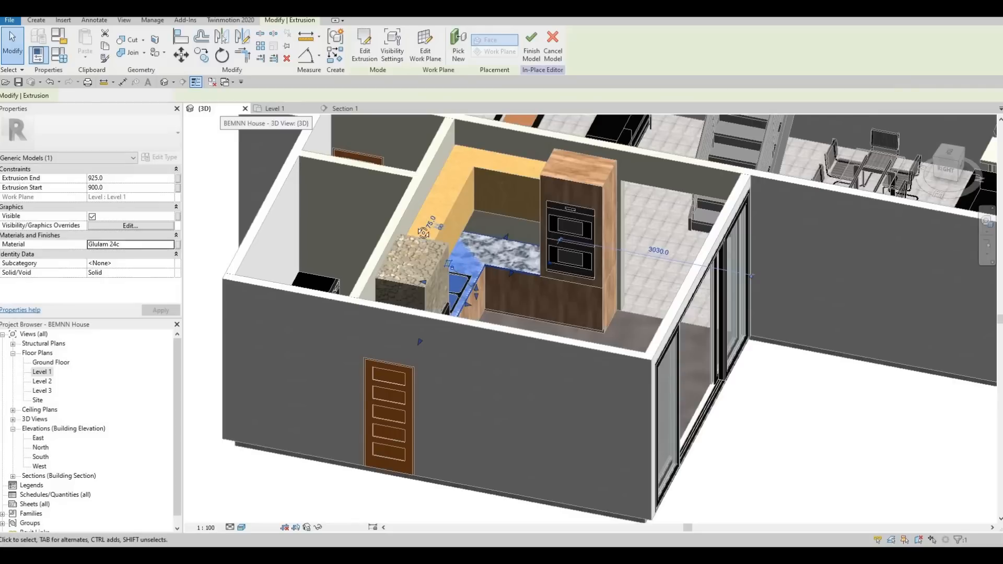
shift+middle_drag(491, 269, 471, 288)
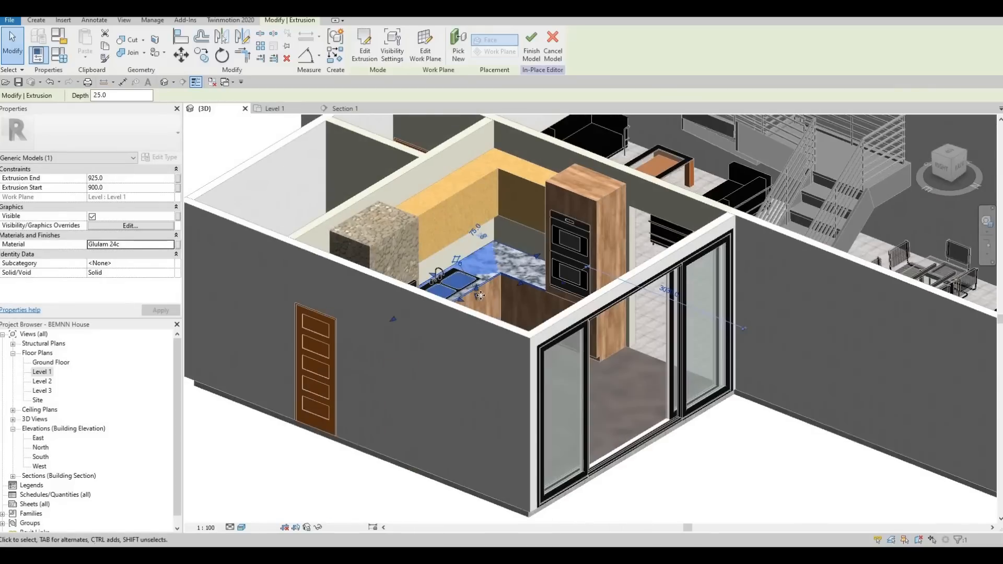
scroll(475, 295, up, 1)
drag(489, 200, 481, 167)
mouse_move(485, 269)
mouse_down()
mouse_move(480, 299)
mouse_move(480, 162)
mouse_move(475, 256)
mouse_up()
key(Escape)
key(Escape)
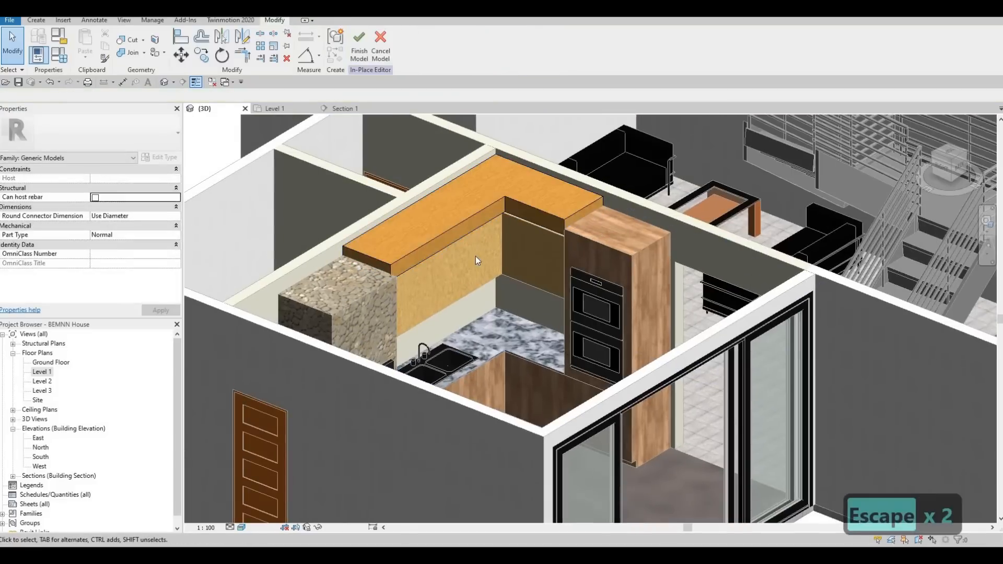
key(a)
key(l)
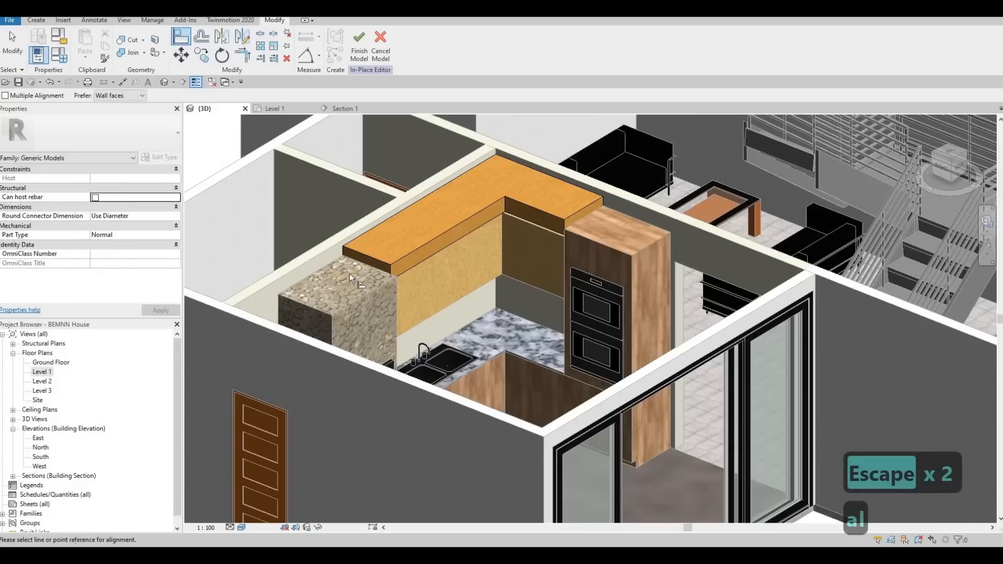
click(349, 303)
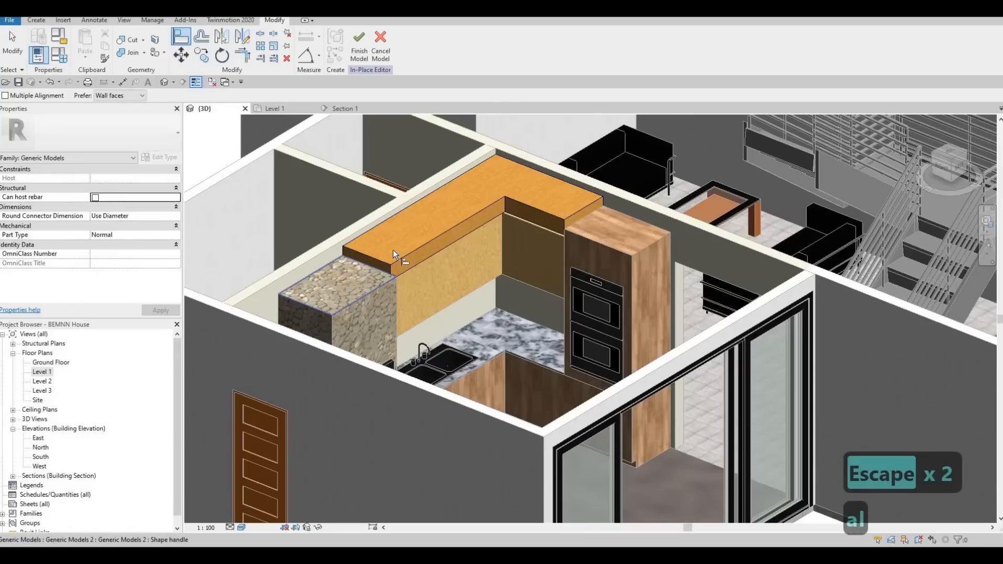
click(397, 264)
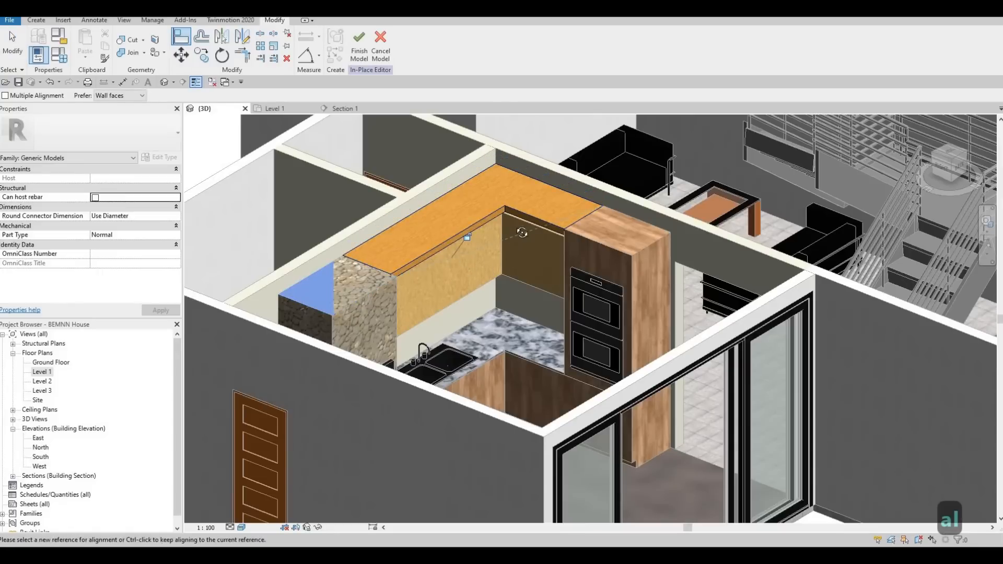
- Align the L-shaped extrusion's bottom face with the top of the wall cabinets
scroll(496, 227, up, 1)
shift+middle_drag(496, 226, 500, 265)
scroll(504, 261, up, 3)
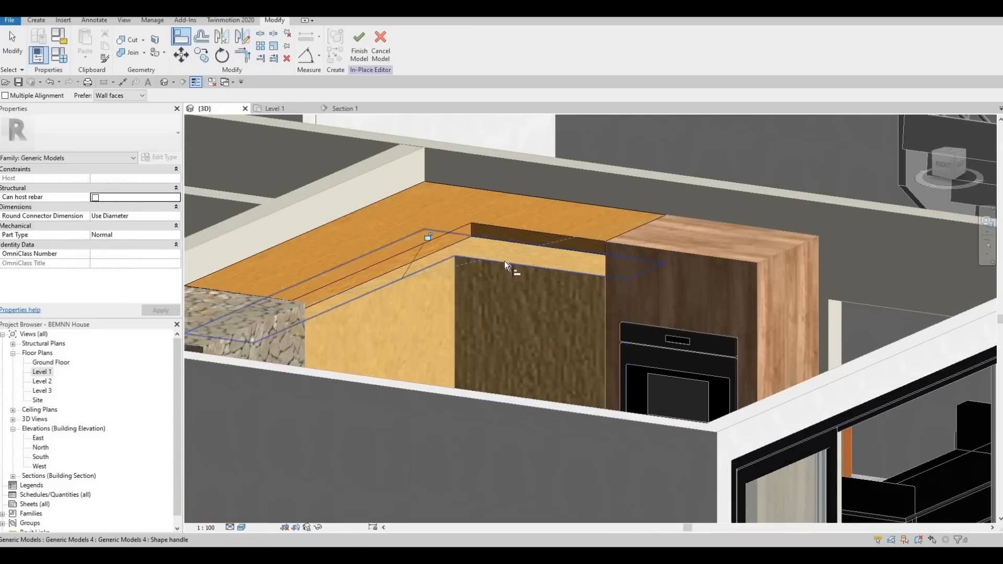
click(459, 252)
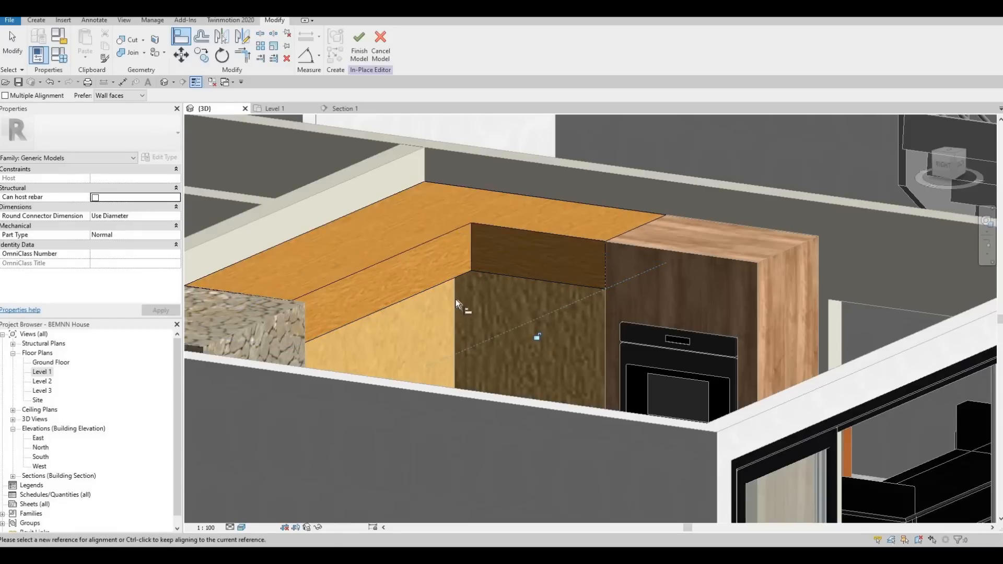
- Inspect the glulam block above the wall cabinets from the refrigerator side, the back and the sink side
shift+middle_drag(551, 274, 309, 371)
shift+middle_drag(380, 191, 364, 158)
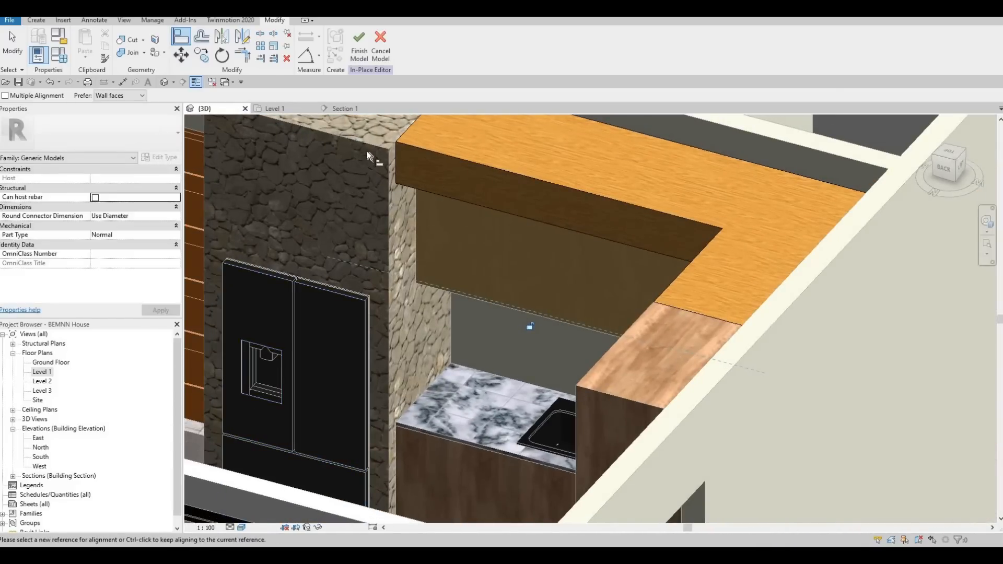
shift+middle_drag(671, 231, 464, 288)
scroll(455, 249, up, 5)
shift+middle_drag(224, 260, 278, 304)
scroll(273, 308, down, 5)
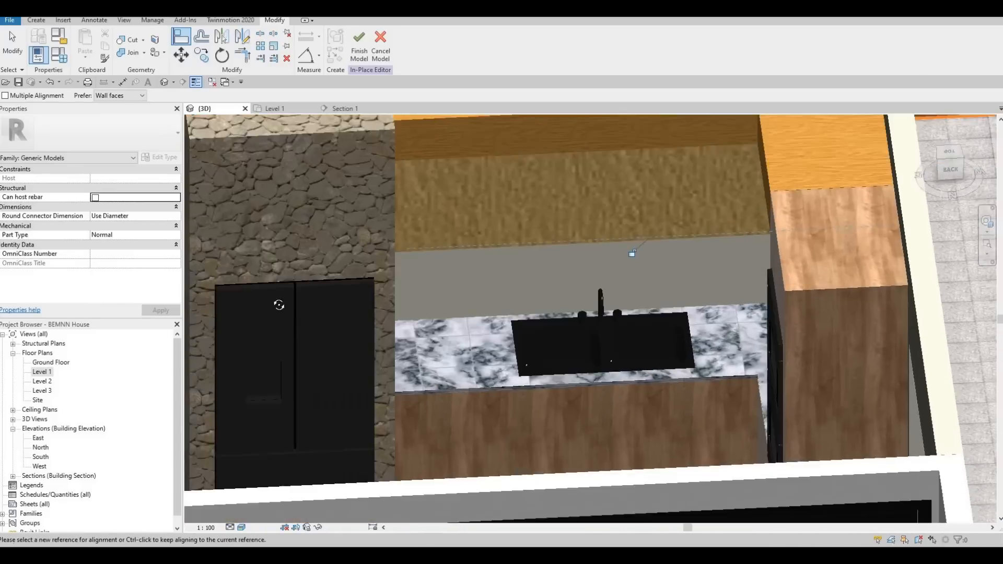
scroll(509, 255, down, 3)
shift+middle_drag(510, 255, 507, 256)
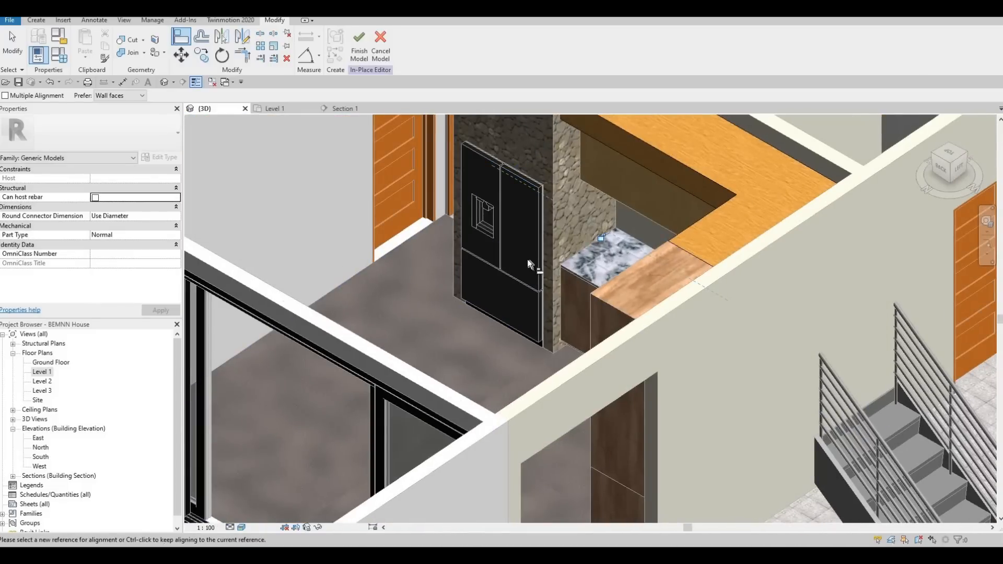
scroll(527, 260, up, 2)
shift+middle_drag(589, 309, 536, 250)
scroll(545, 303, down, 3)
middle_drag(534, 182, 534, 280)
scroll(541, 269, up, 3)
- End the alignment and finish the in-place model of the glulam block above the wall cabinets
key(Escape)
key(Escape)
scroll(554, 251, down, 4)
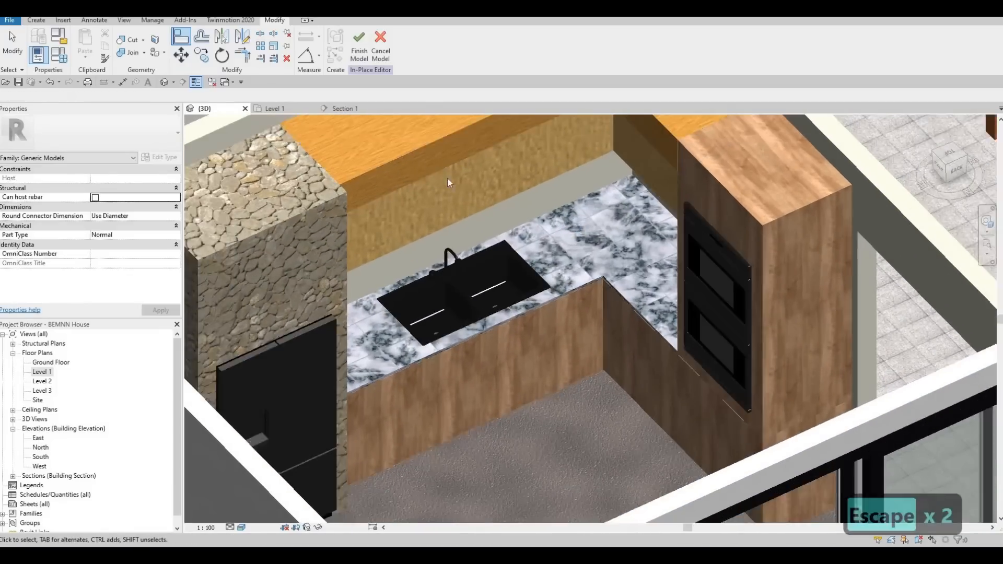
scroll(522, 261, up, 2)
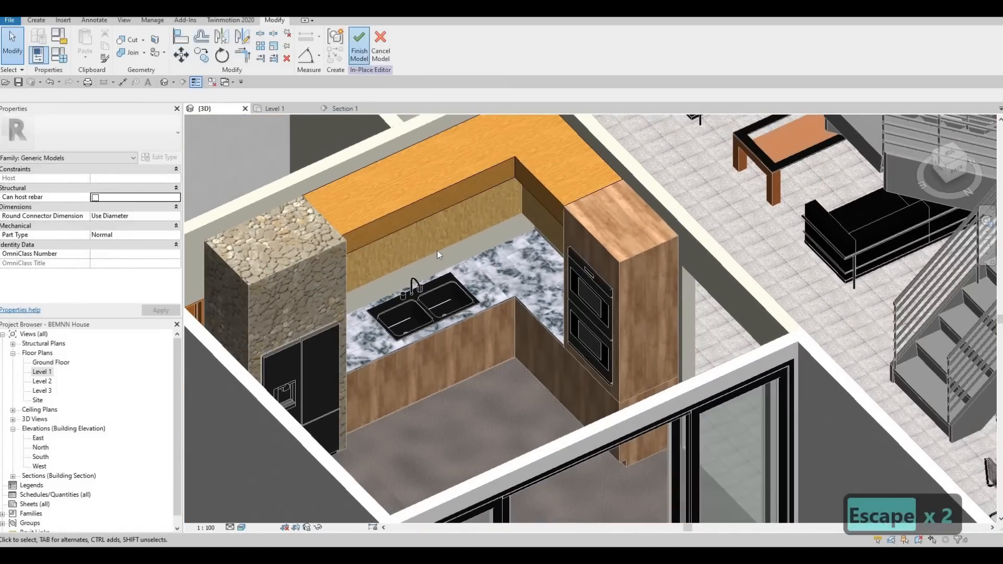
middle_drag(457, 247, 512, 237)
scroll(489, 182, down, 3)
key(Escape)
scroll(553, 224, up, 2)
scroll(512, 235, up, 2)
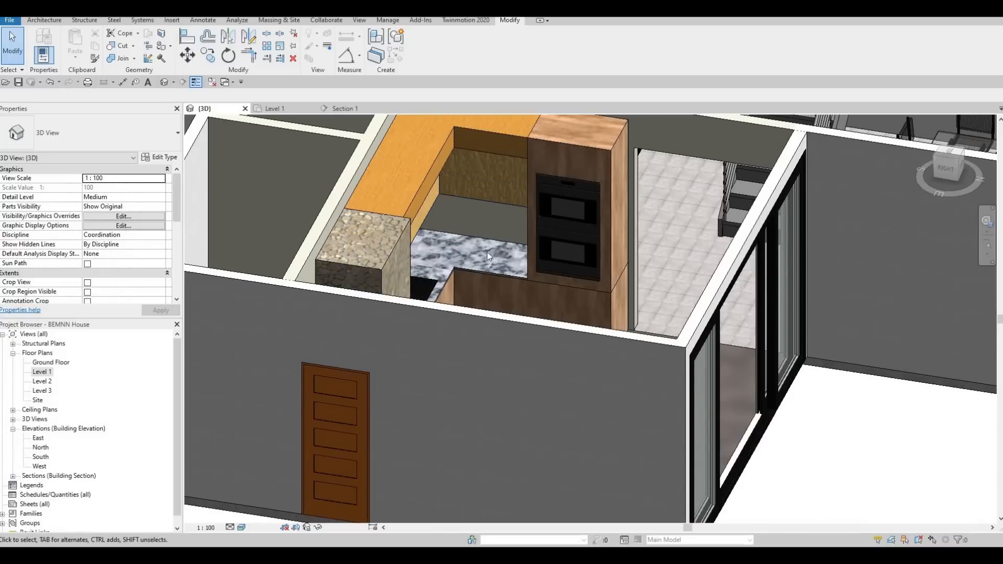
- Examine the kitchen in 3D from several angles, covering the counter, base cabinets, oven cabinet and wall behind the sink
scroll(519, 249, down, 5)
shift+middle_drag(593, 325, 484, 275)
scroll(484, 274, up, 3)
shift+middle_drag(499, 270, 606, 290)
scroll(605, 286, down, 3)
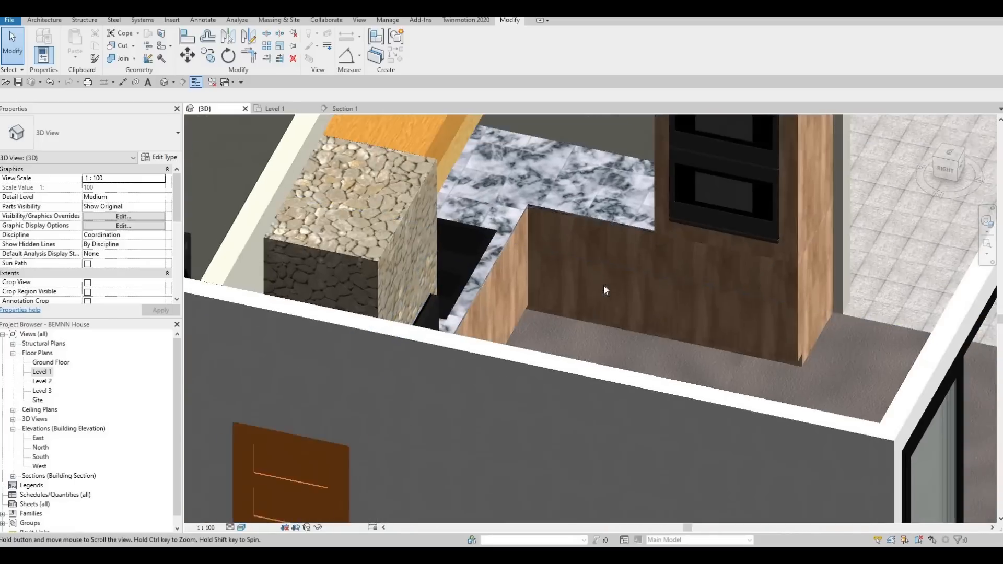
scroll(636, 217, up, 2)
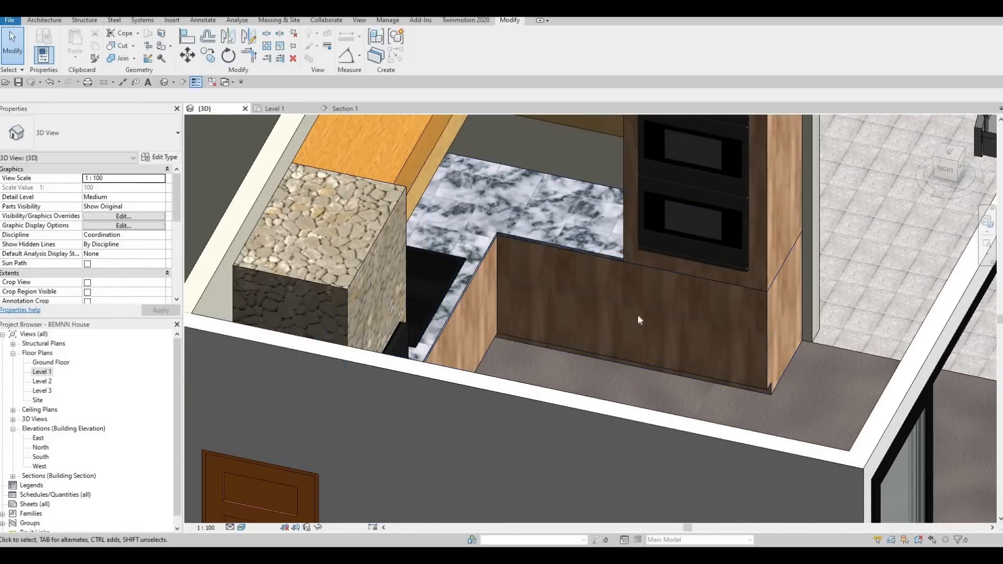
scroll(648, 221, up, 1)
middle_drag(649, 220, 646, 295)
scroll(645, 293, down, 3)
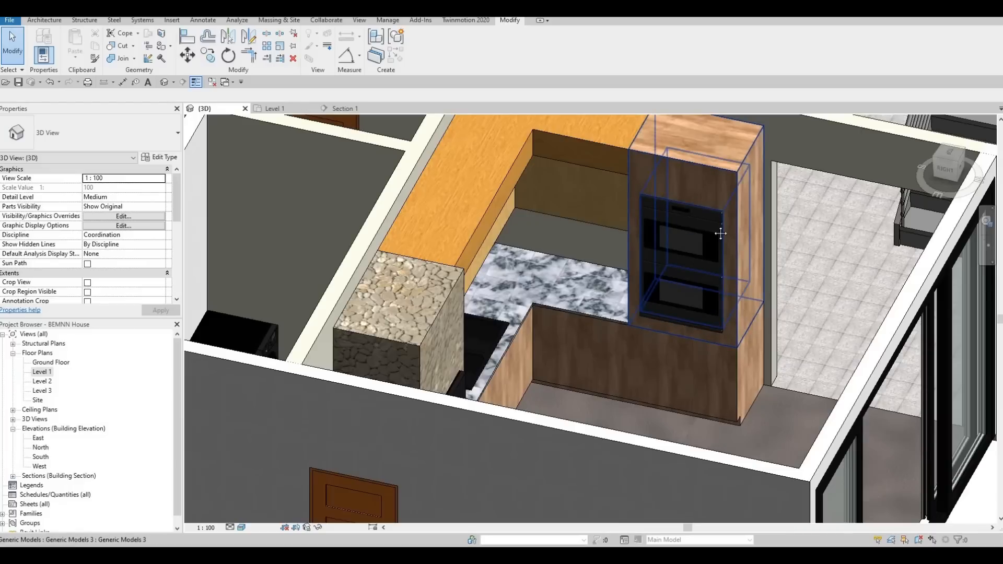
middle_drag(755, 280, 774, 249)
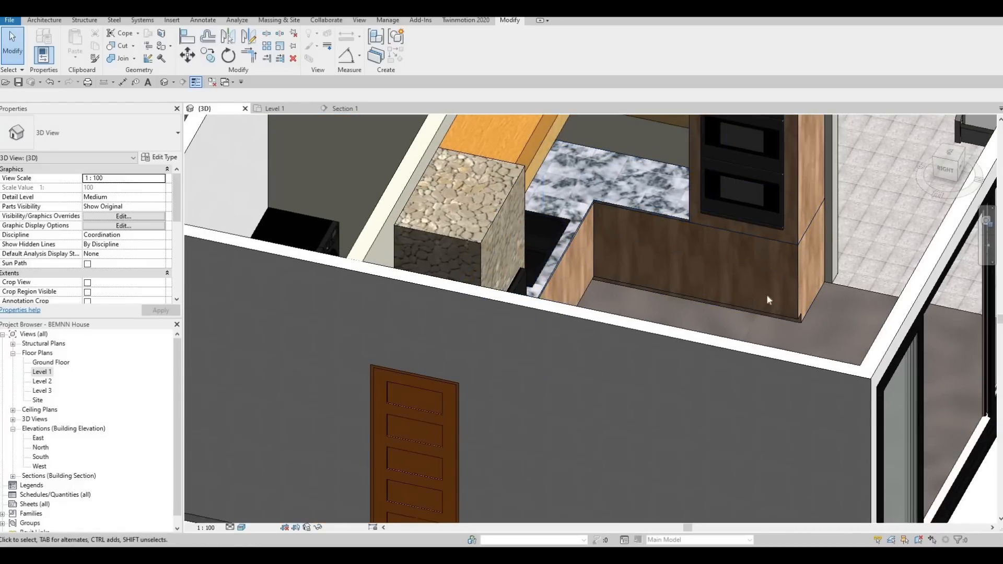
shift+middle_drag(694, 290, 656, 267)
scroll(559, 161, down, 4)
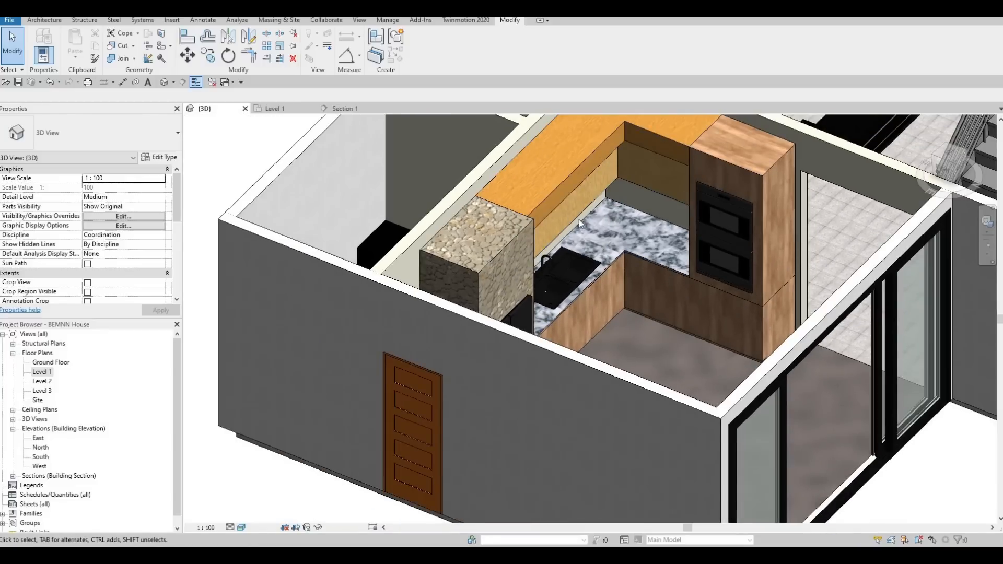
scroll(584, 270, down, 2)
shift+middle_drag(584, 269, 525, 229)
scroll(525, 230, up, 5)
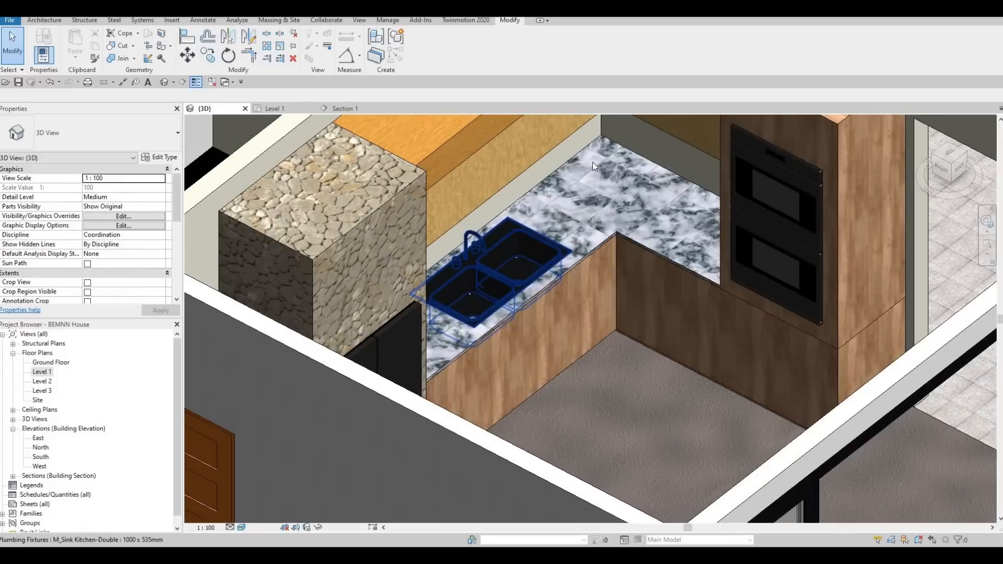
- Start another in-place model on the Level 1 plan in the Generic Models category, accepting the proposed name
double_click(41, 372)
scroll(498, 303, down, 2)
scroll(533, 304, up, 3)
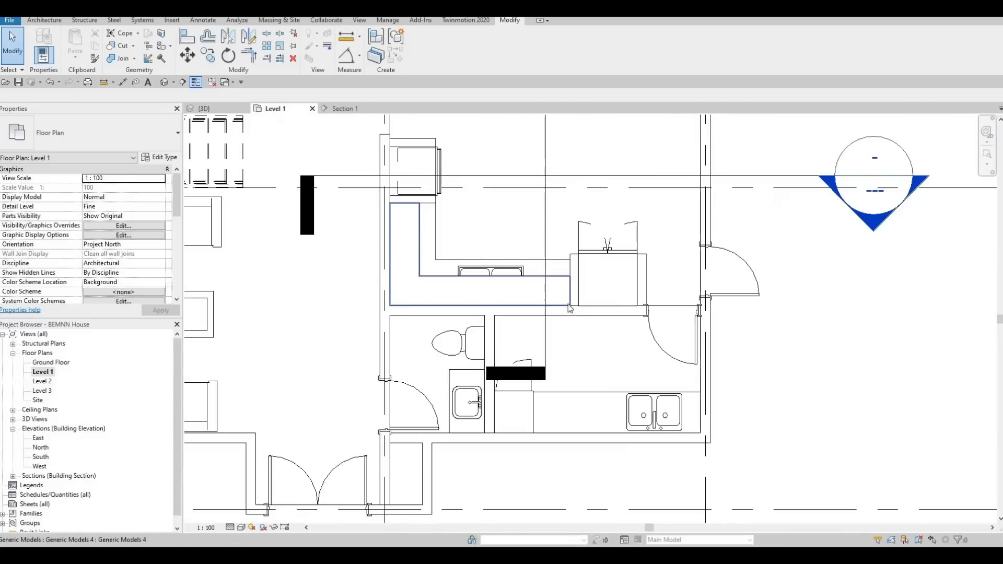
scroll(566, 306, up, 2)
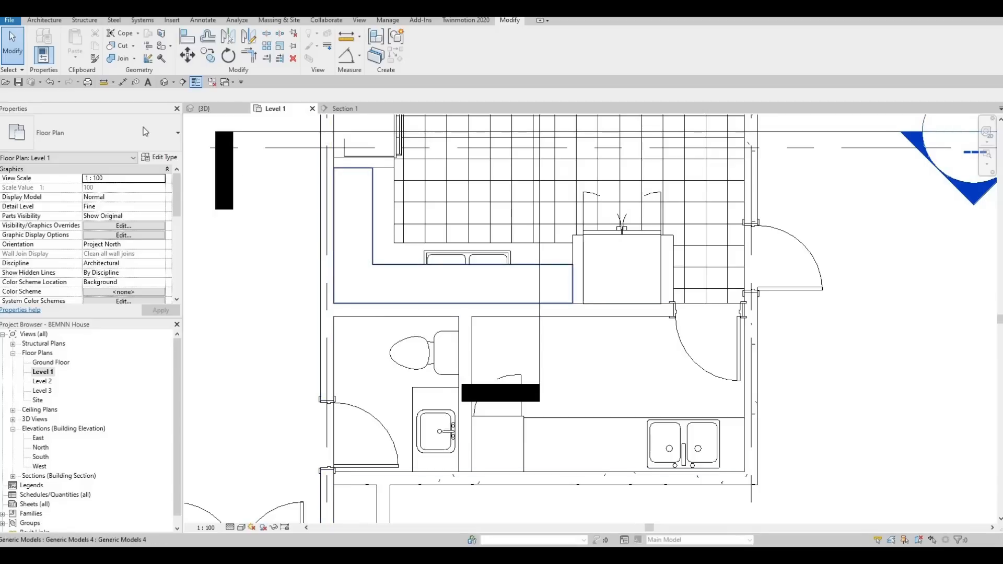
click(44, 20)
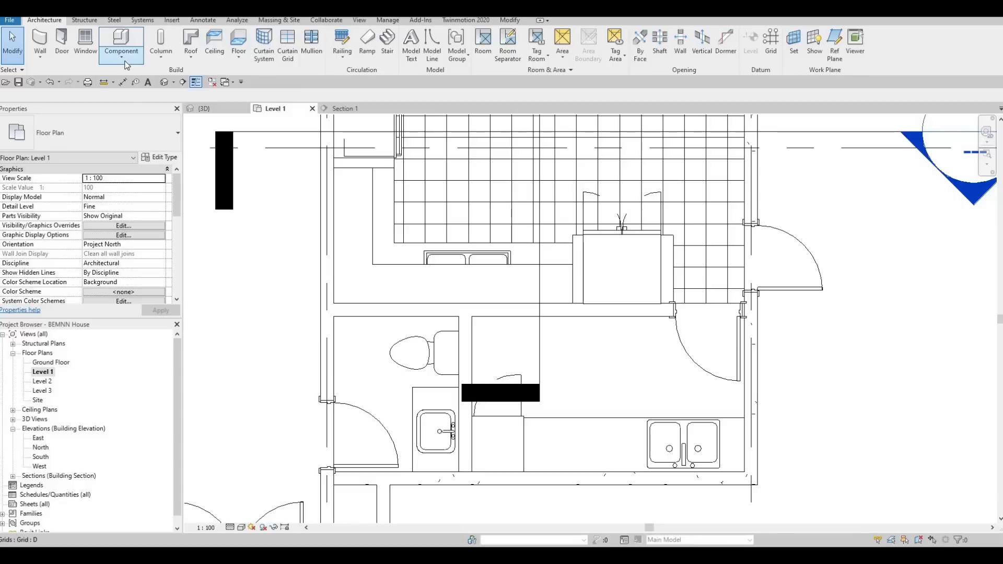
click(121, 55)
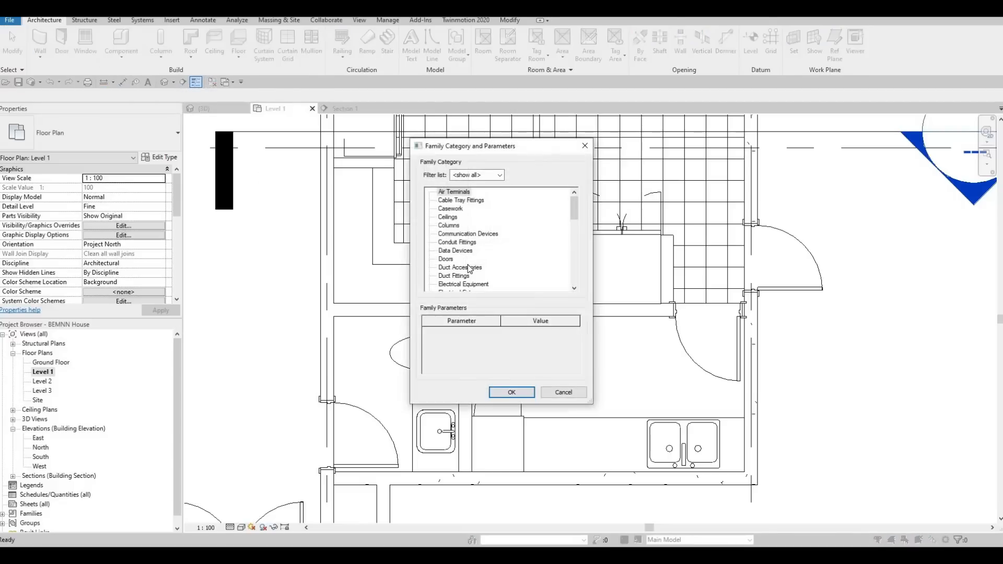
scroll(469, 268, down, 4)
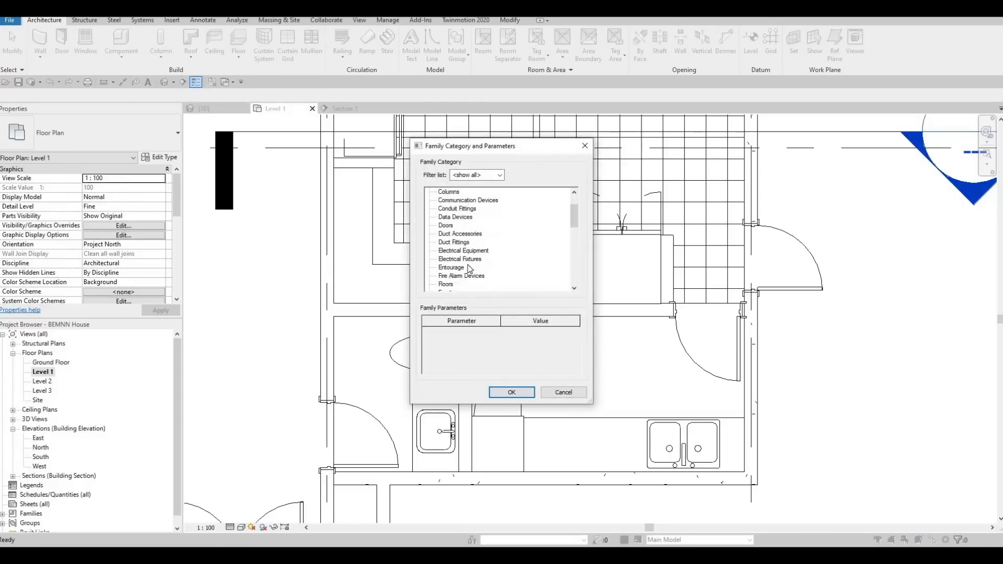
click(512, 392)
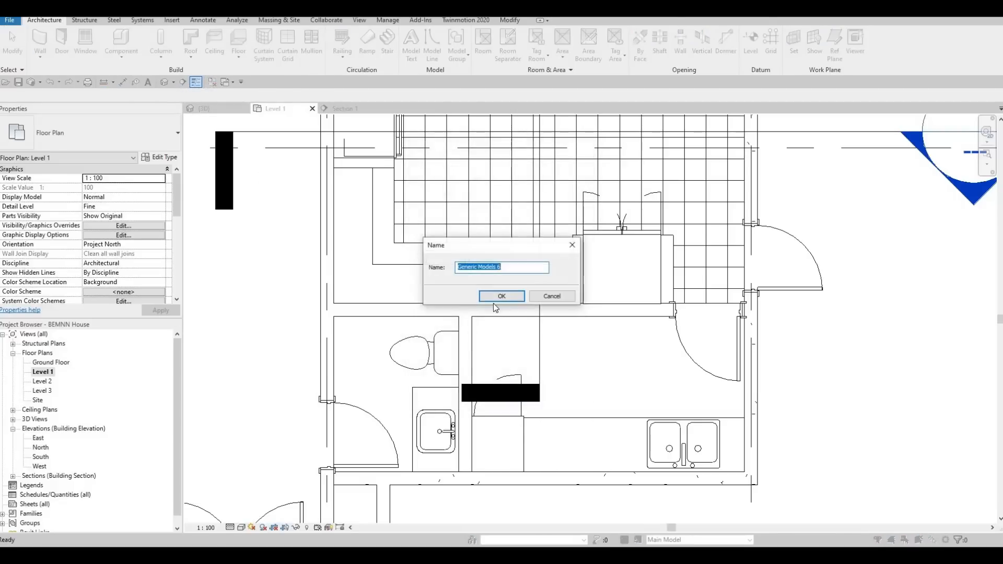
click(495, 297)
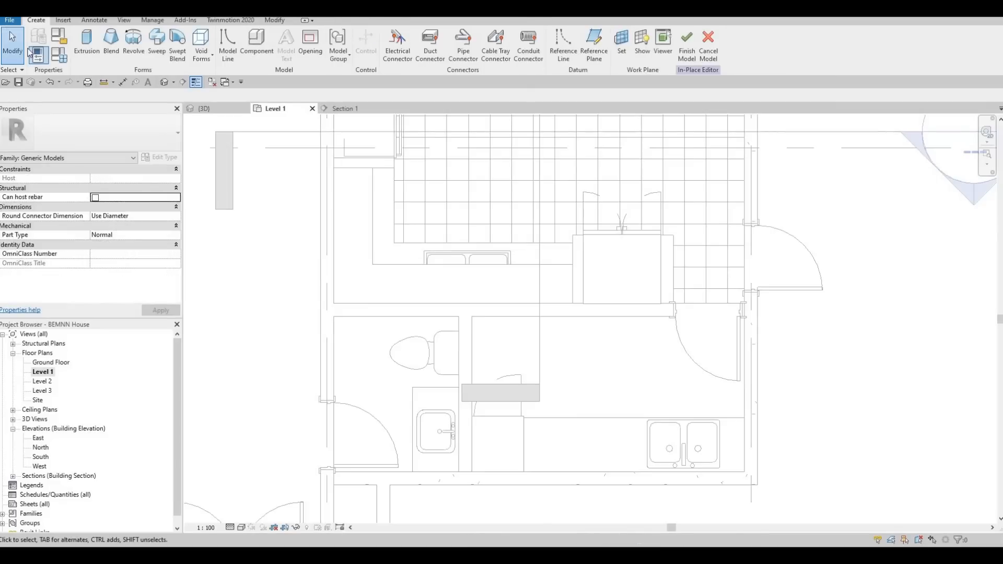
- Start an extrusion and sketch two thin rectangles, one along the wall beside the oven cabinet and one about 1800 by 100 behind the sink
click(91, 49)
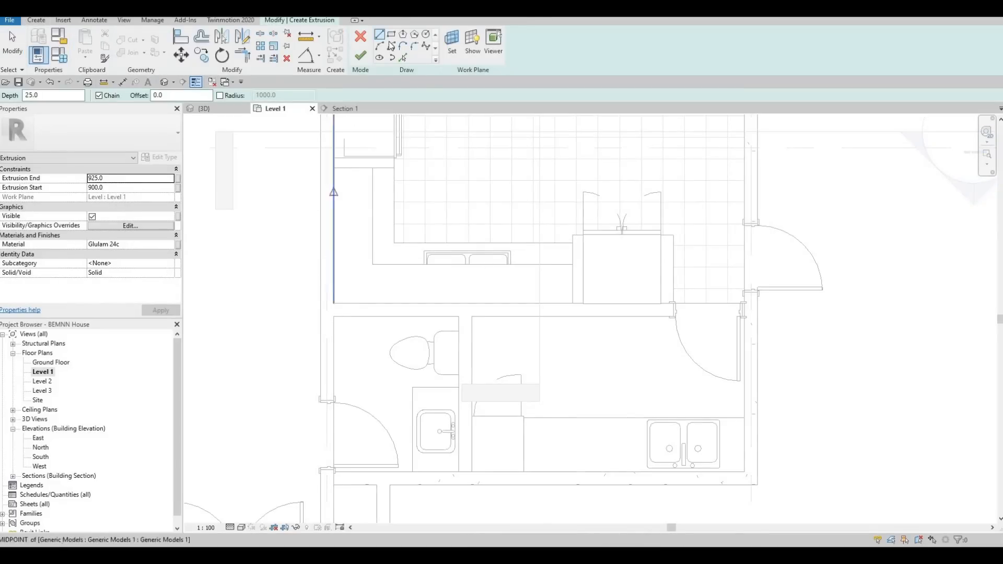
scroll(345, 177, up, 2)
click(335, 168)
click(332, 342)
key(Escape)
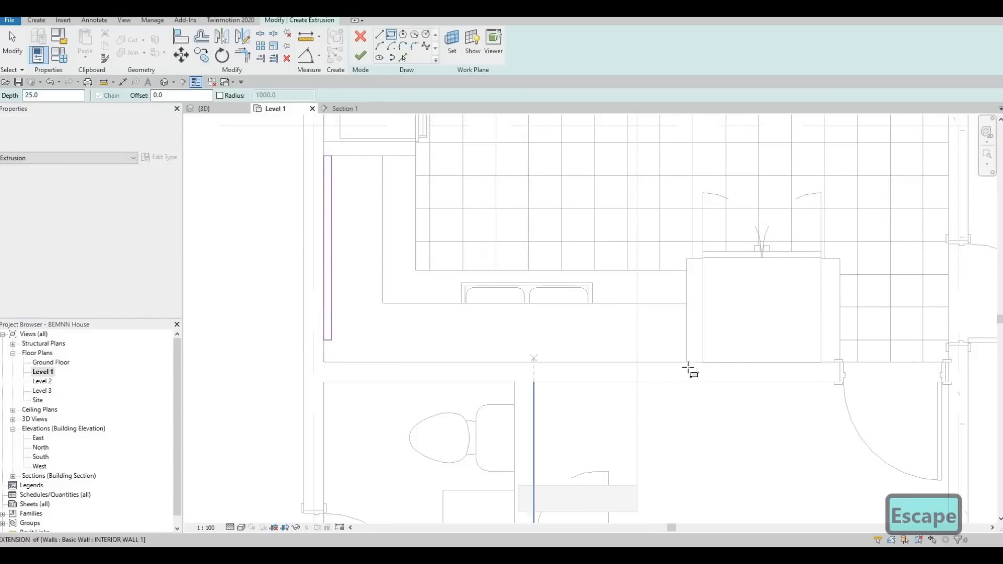
click(450, 349)
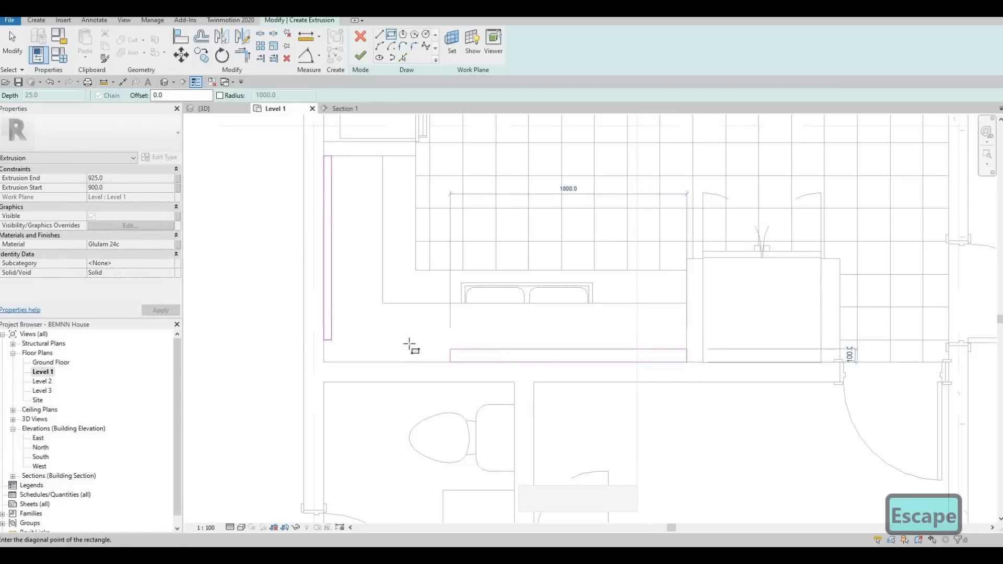
- Trim the two thin rectangles into one L-shaped outline meeting at the wall corner and delete the leftover end segments
key(Escape)
key(Escape)
key(Escape)
key(t)
key(r)
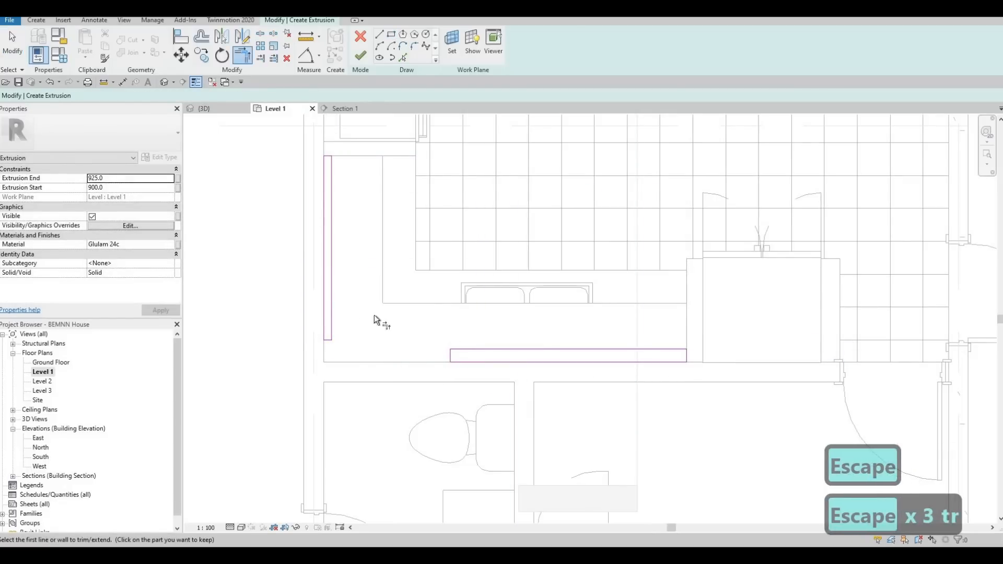
click(321, 316)
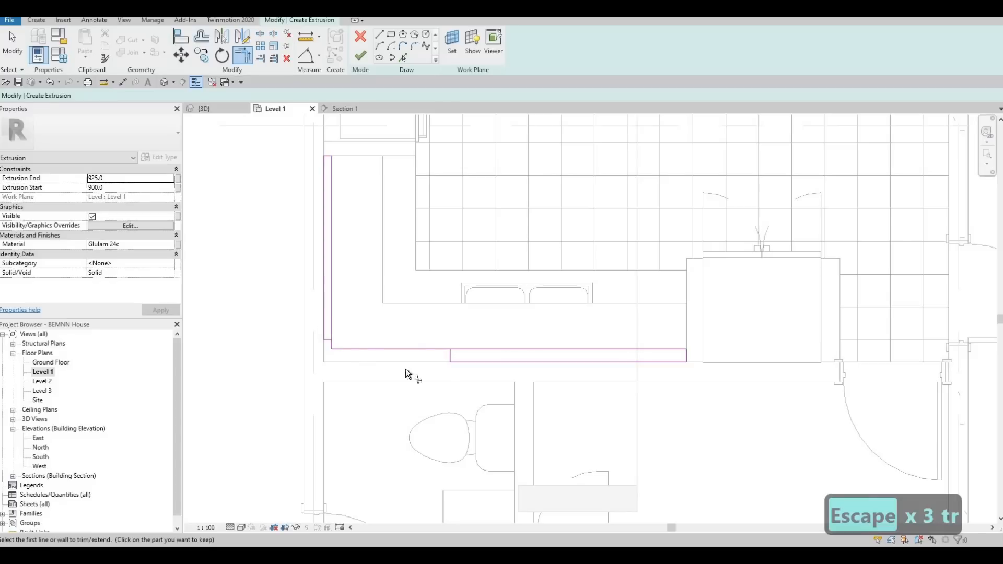
click(463, 361)
key(Escape)
key(Escape)
mouse_move(273, 312)
mouse_down()
mouse_move(358, 339)
mouse_move(473, 400)
mouse_up()
key(Delete)
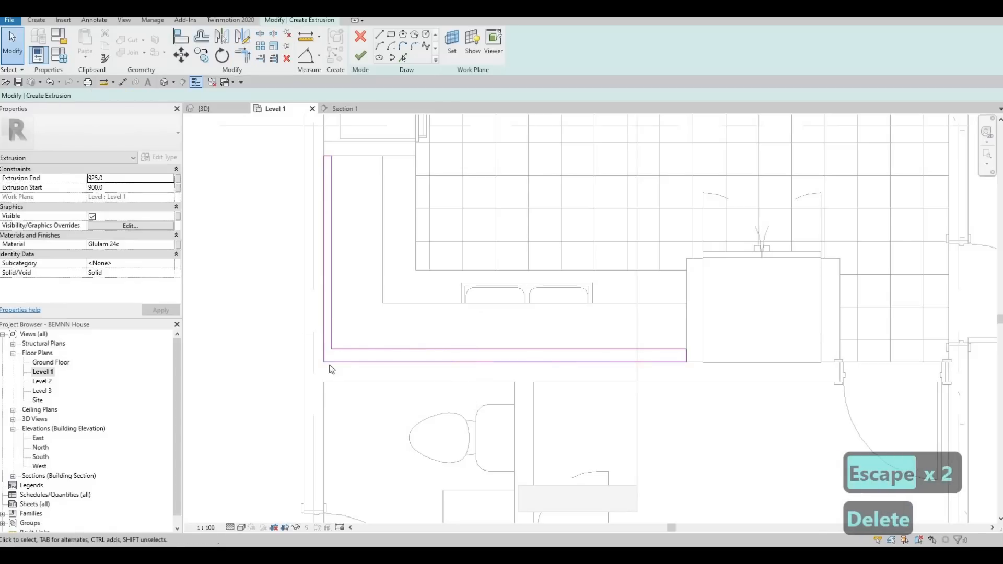
- Set the thickness of the L-shaped outline's leg along the wall beside the oven cabinet to 10 mm
scroll(343, 383, up, 2)
key(Escape)
key(Escape)
click(326, 322)
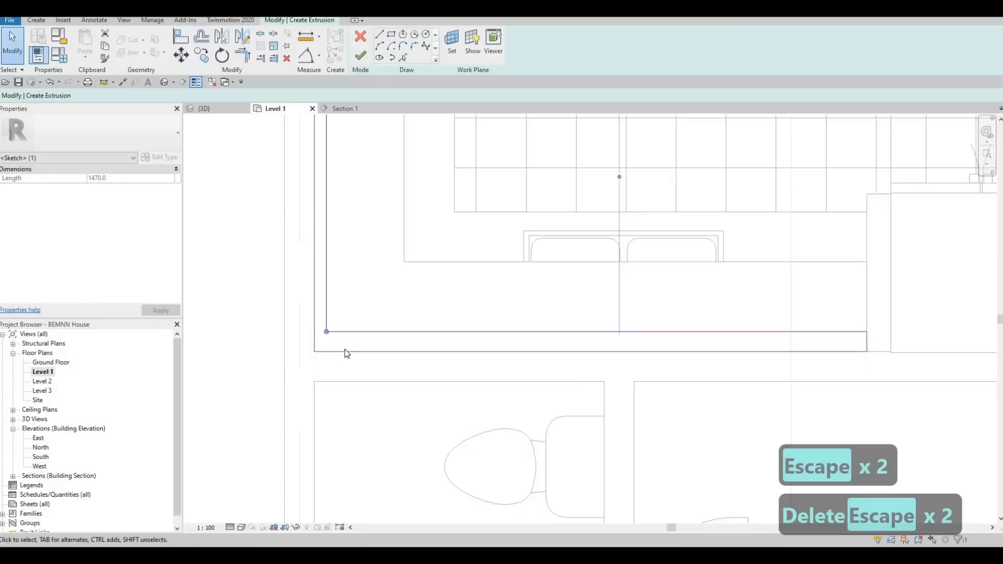
middle_drag(347, 354, 351, 494)
scroll(350, 491, down, 2)
scroll(330, 227, up, 4)
scroll(329, 222, up, 2)
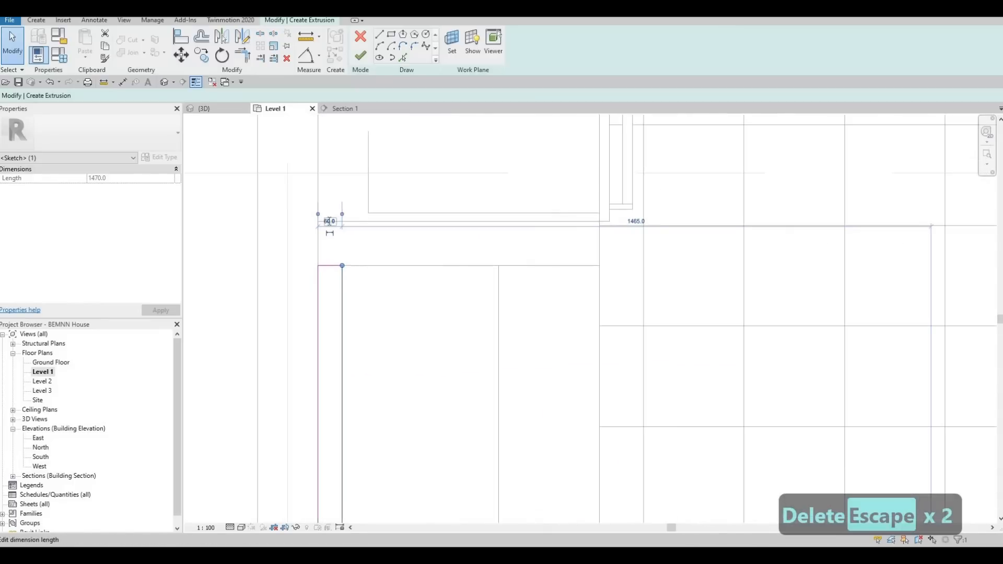
text(10)
key(Return)
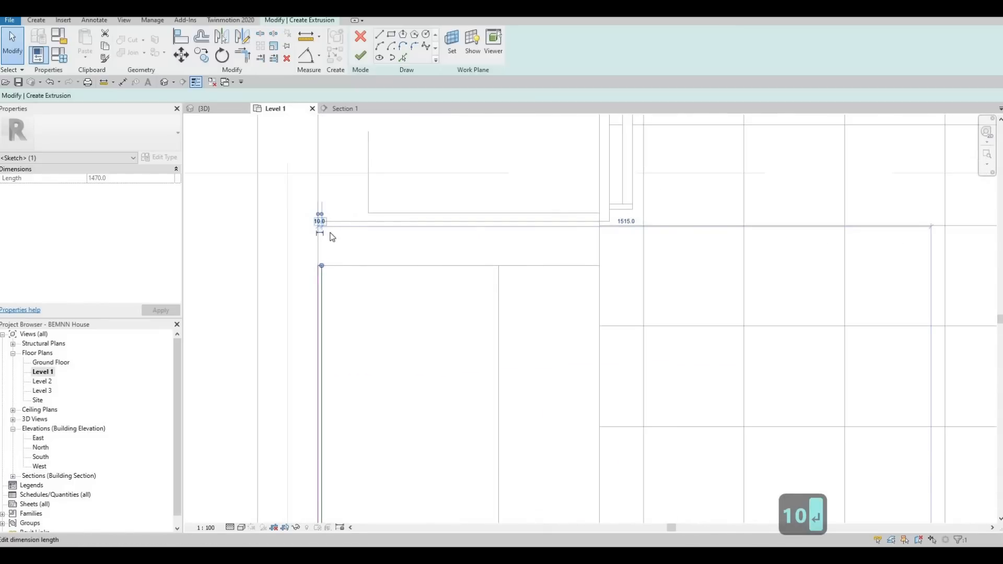
scroll(544, 390, down, 3)
scroll(555, 371, up, 3)
key(Escape)
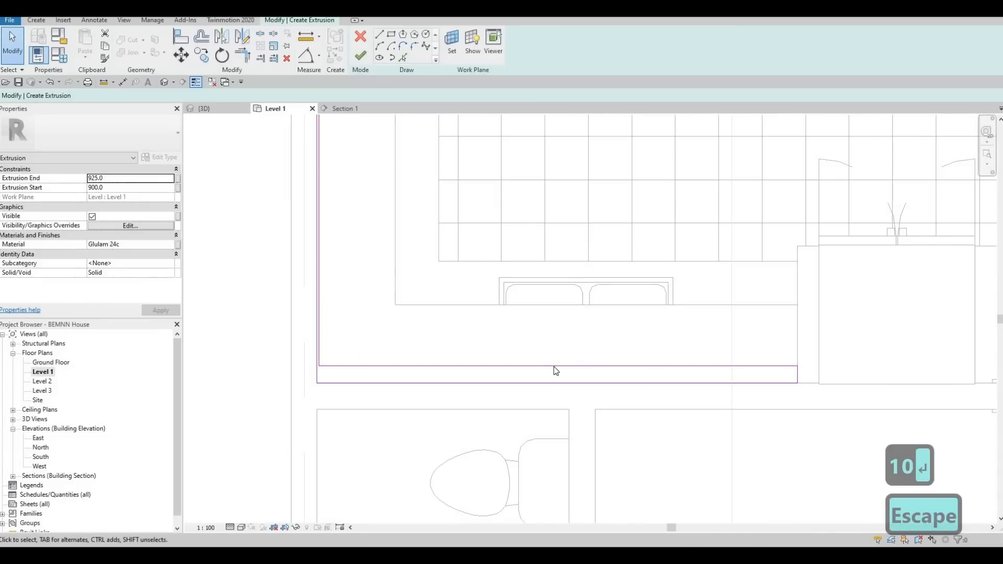
- Set the thickness of the outline's leg along the wall behind the sink to 10 mm
click(792, 383)
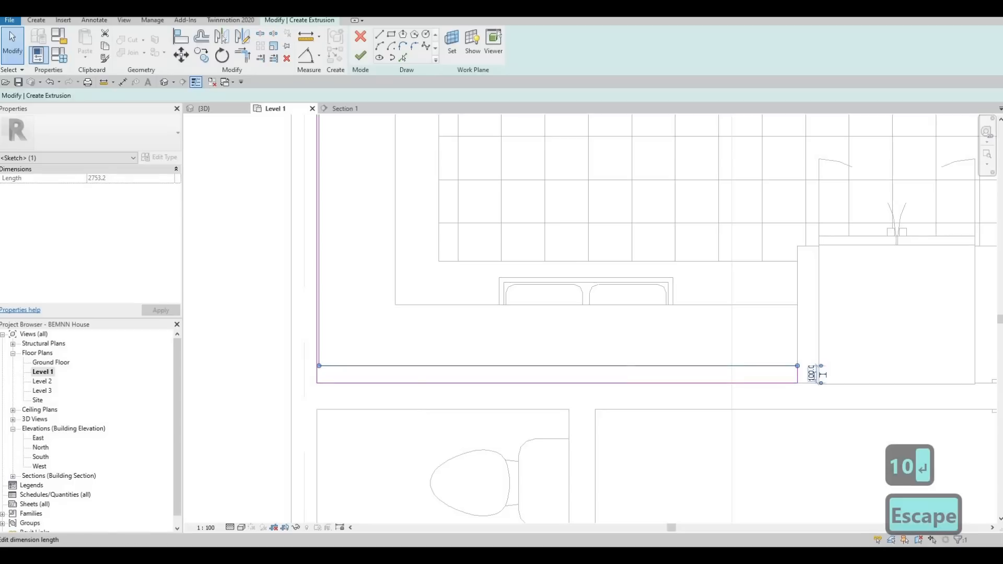
text(10)
key(Return)
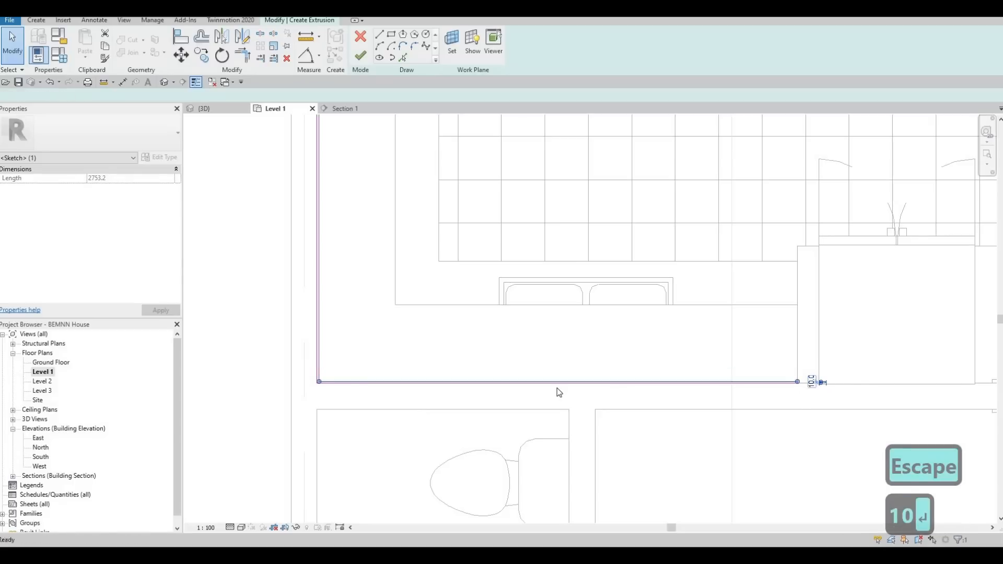
key(Escape)
key(Escape)
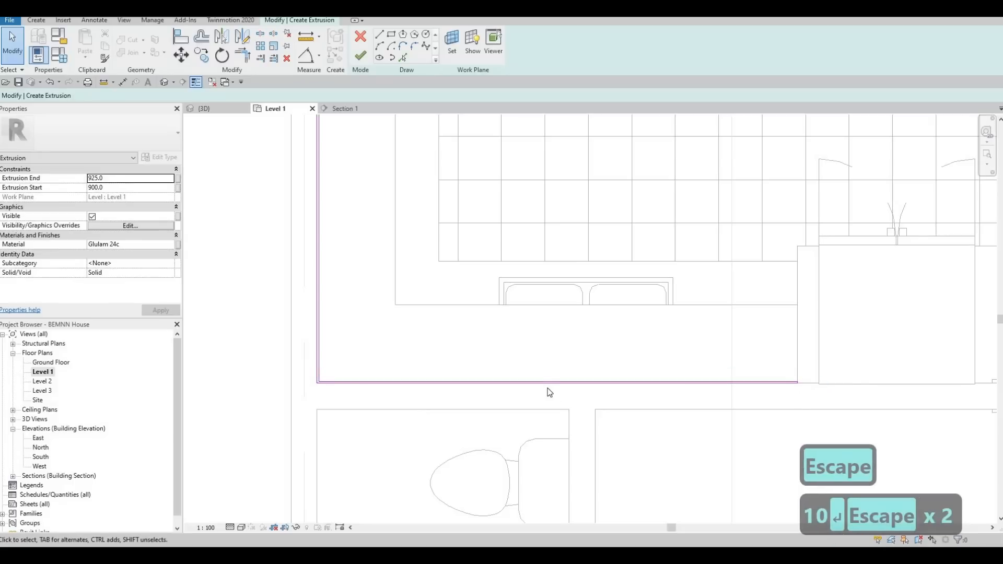
- Set the extrusion's end to 1000 and its start to 925
click(118, 187)
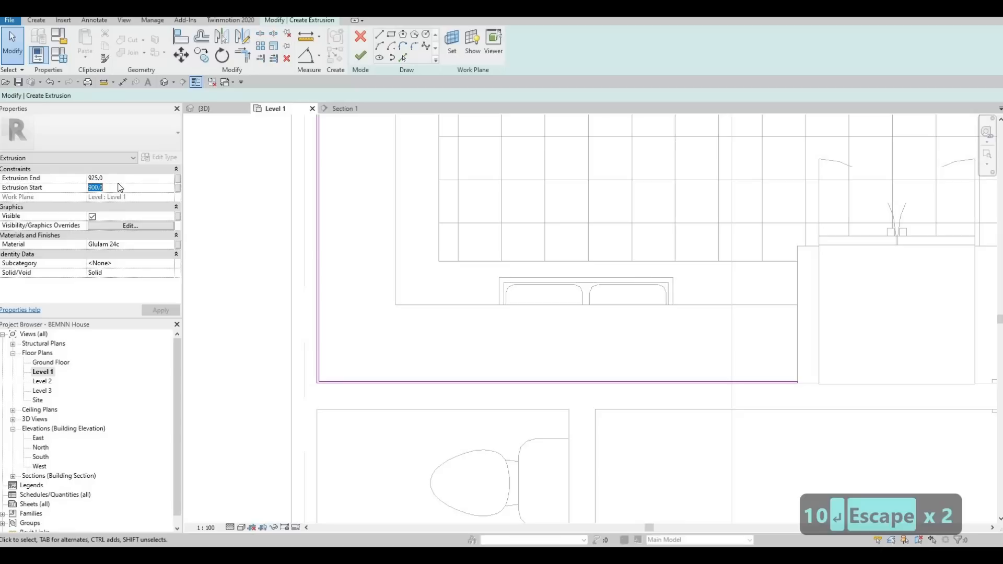
click(118, 181)
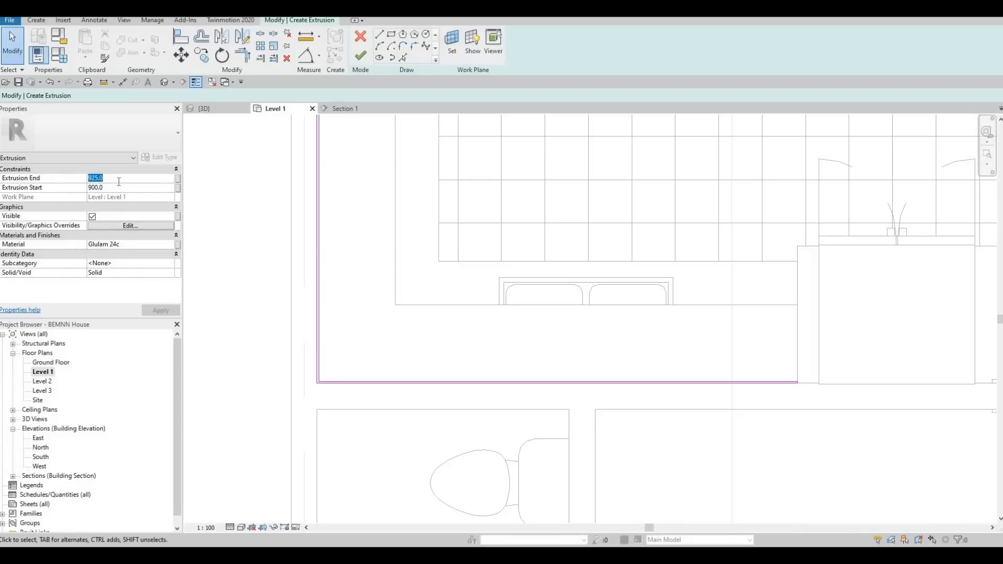
text(1000)
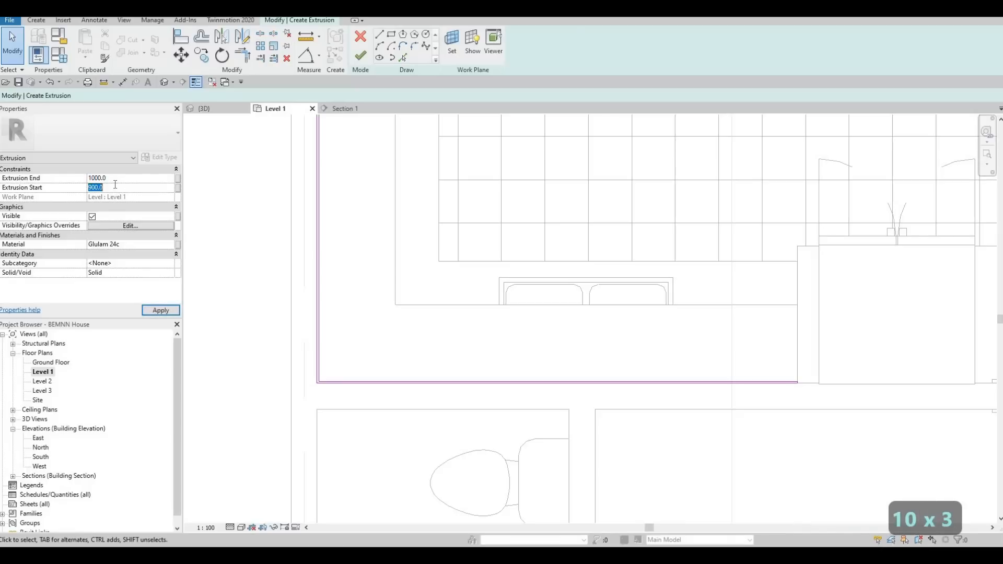
text(925)
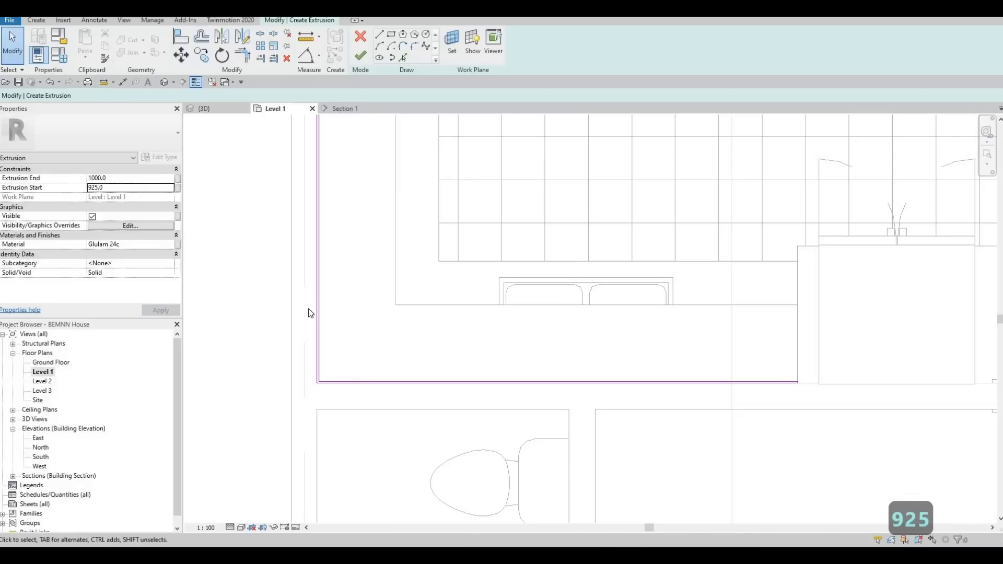
- Add Tile, Stone and Ceramic mix from the AEC Materials tile library and assign it as the extrusion's material
click(167, 244)
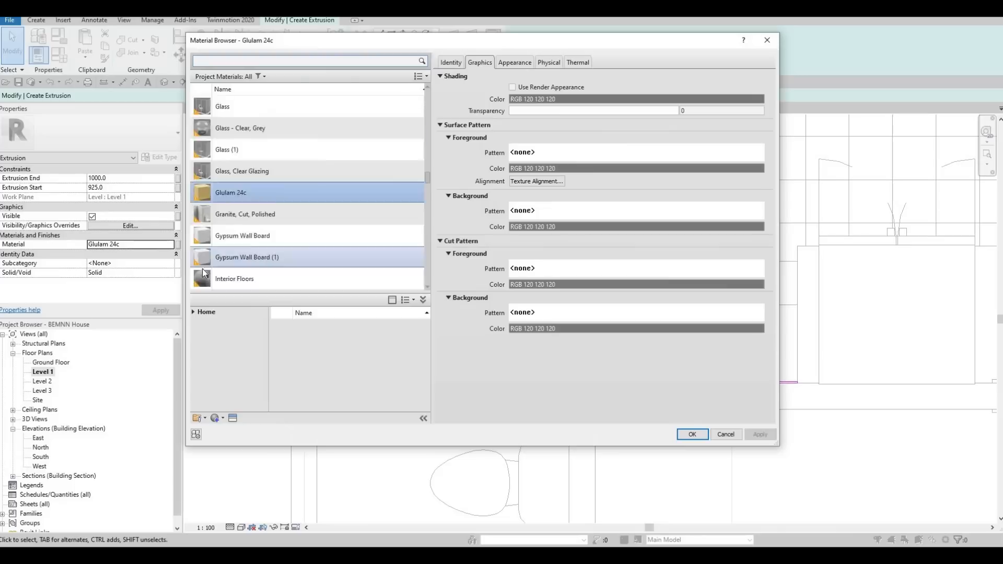
scroll(202, 268, down, 3)
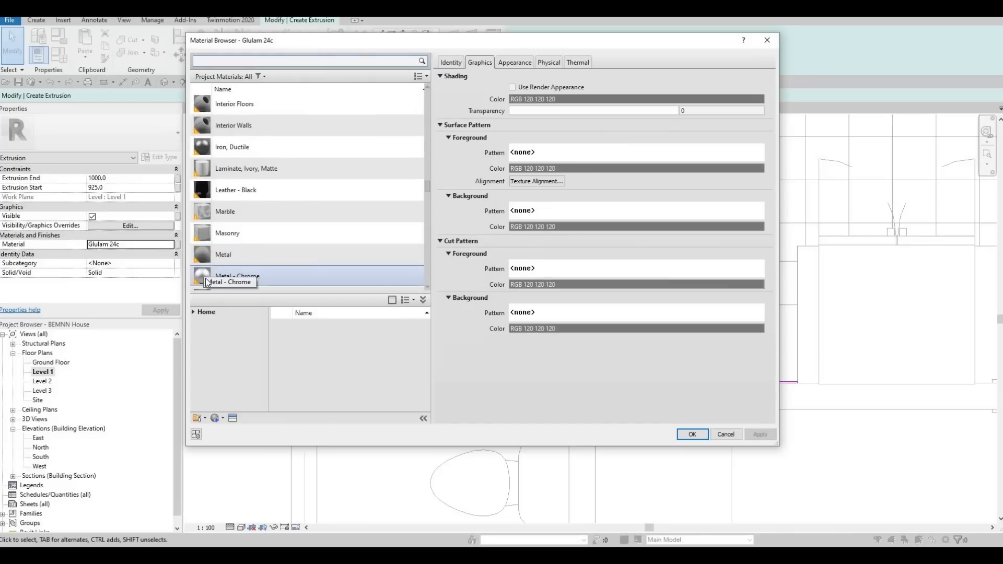
click(193, 311)
click(197, 332)
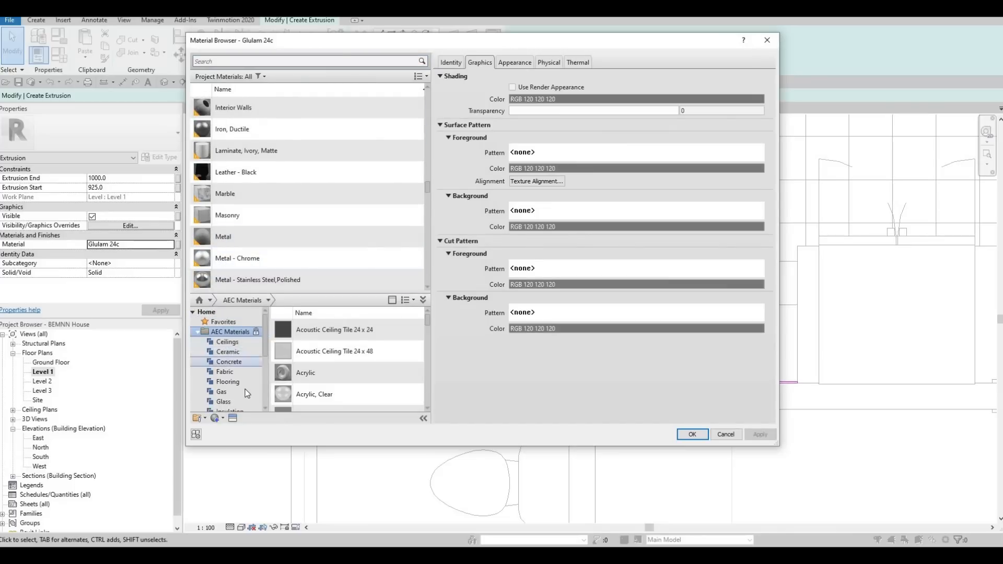
scroll(239, 387, down, 2)
scroll(233, 397, down, 2)
click(233, 391)
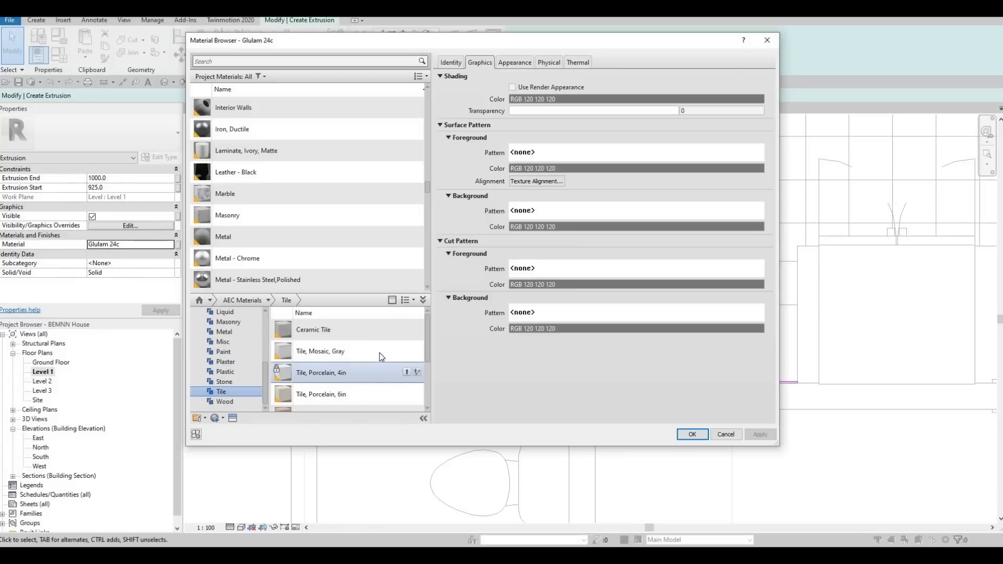
scroll(379, 353, down, 3)
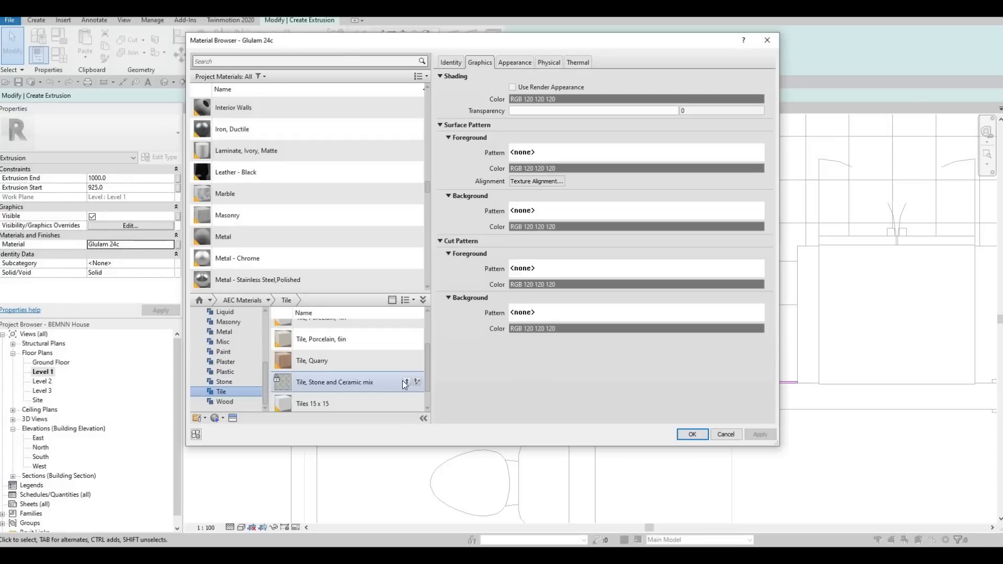
click(407, 382)
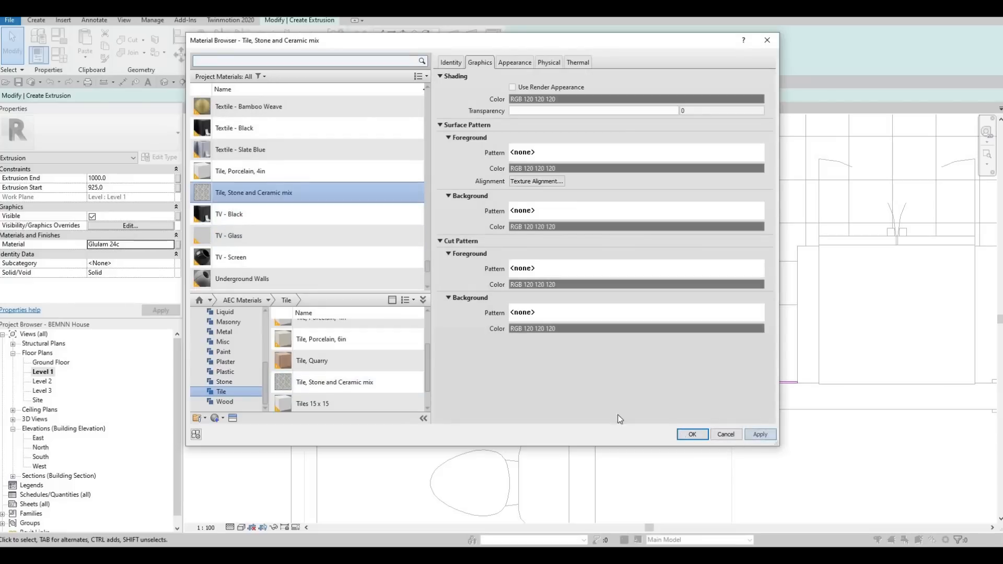
click(693, 434)
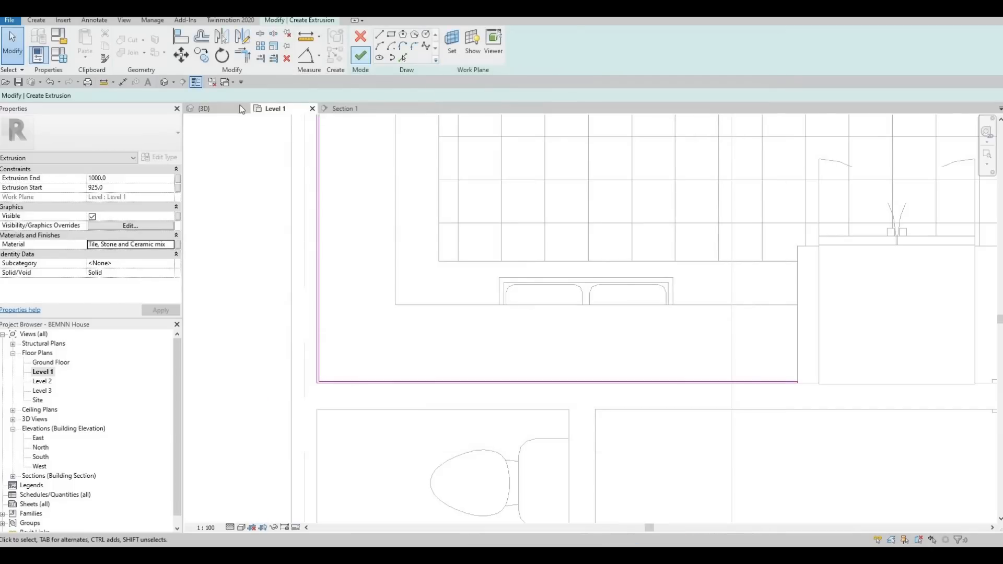
- Finish the extrusion sketch and, in the 3D view, align the backsplash's top face to the underside of the wall cabinets
click(238, 108)
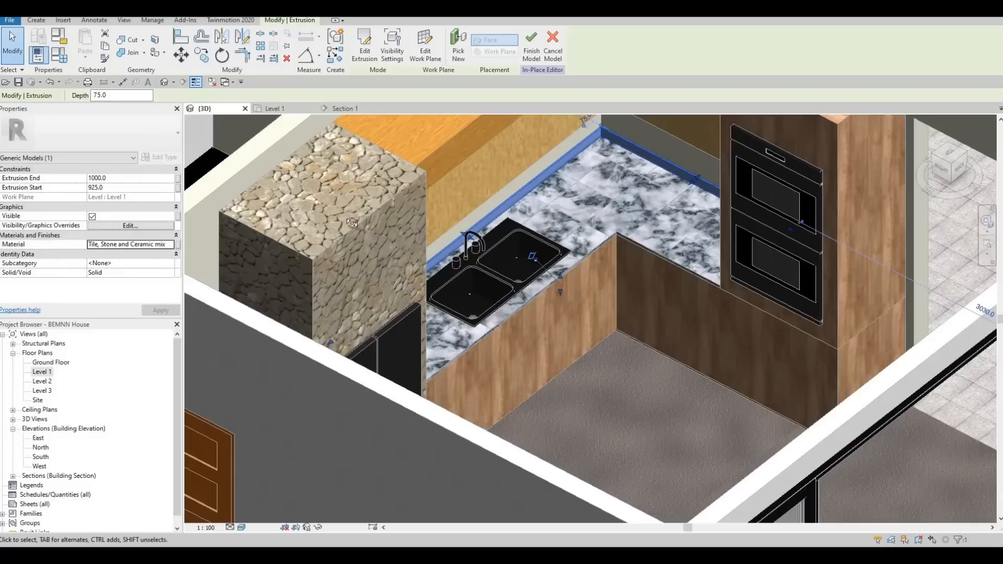
scroll(470, 219, up, 5)
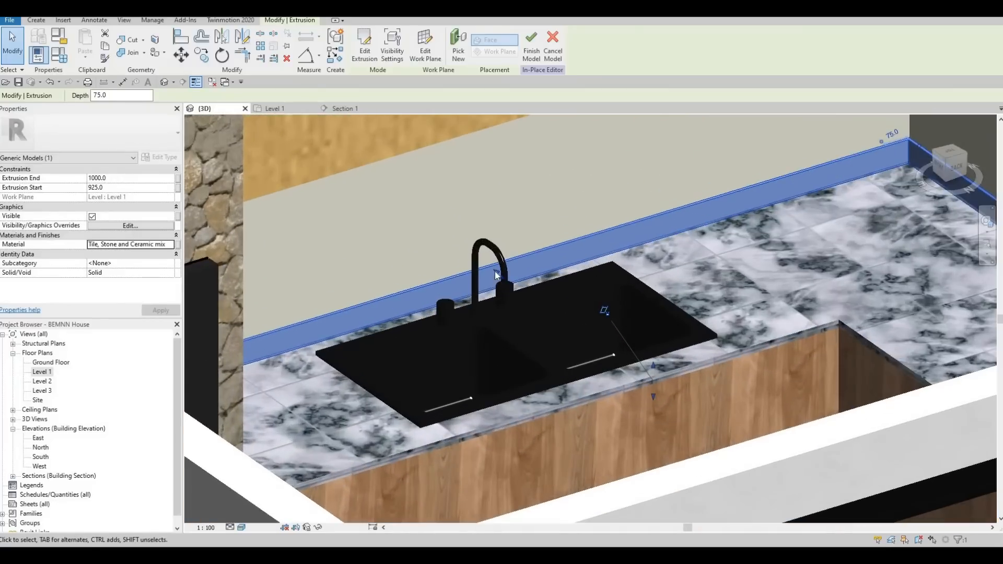
shift+middle_drag(507, 254, 642, 353)
drag(638, 300, 586, 193)
shift+middle_drag(586, 193, 574, 225)
key(a)
key(l)
scroll(571, 194, up, 2)
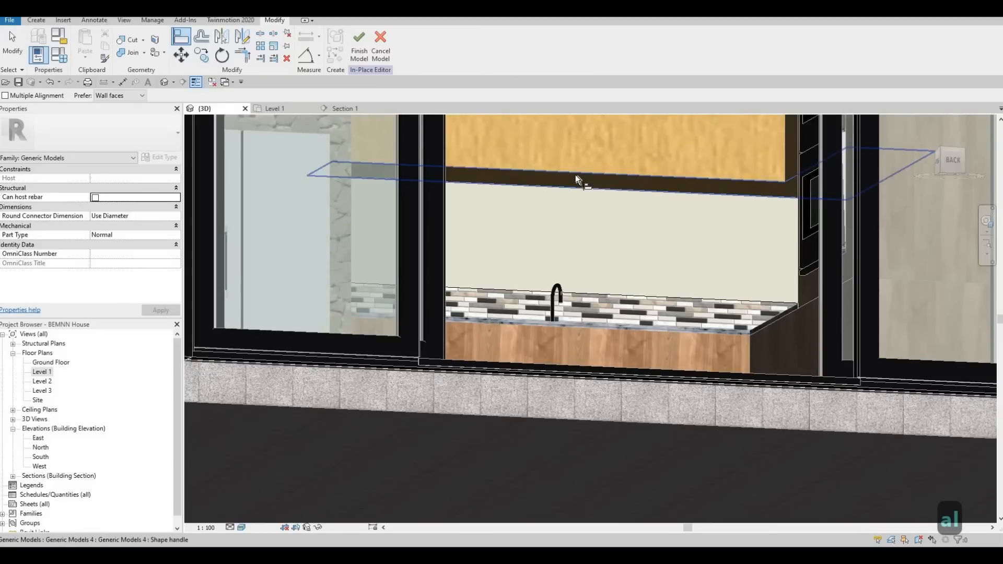
shift+middle_drag(570, 212, 531, 241)
scroll(527, 272, up, 4)
click(525, 280)
scroll(560, 334, down, 5)
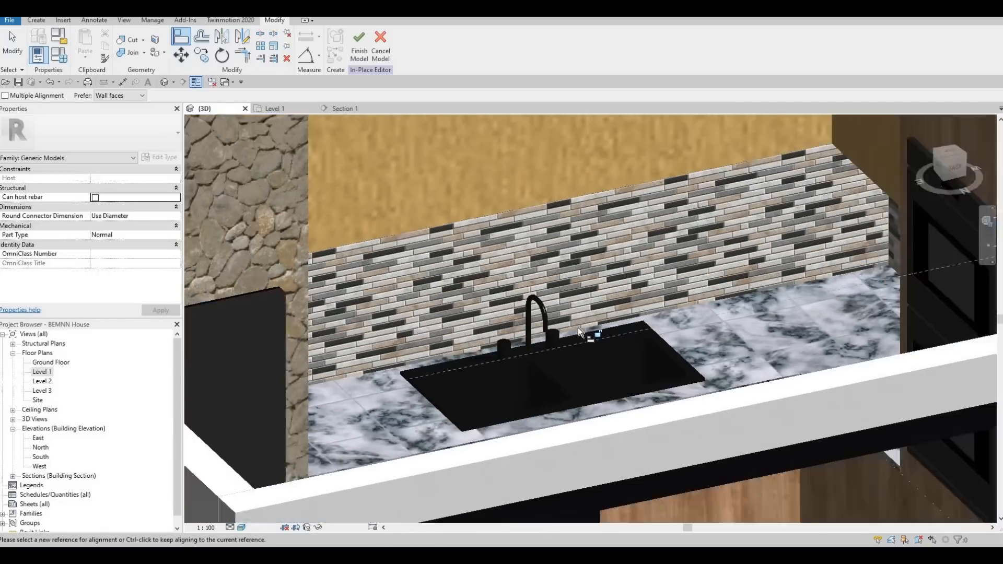
- Examine the tiled backsplash in 3D behind the sink and beside the oven cabinet
scroll(578, 328, down, 2)
shift+middle_drag(491, 317, 510, 293)
shift+middle_drag(566, 345, 534, 385)
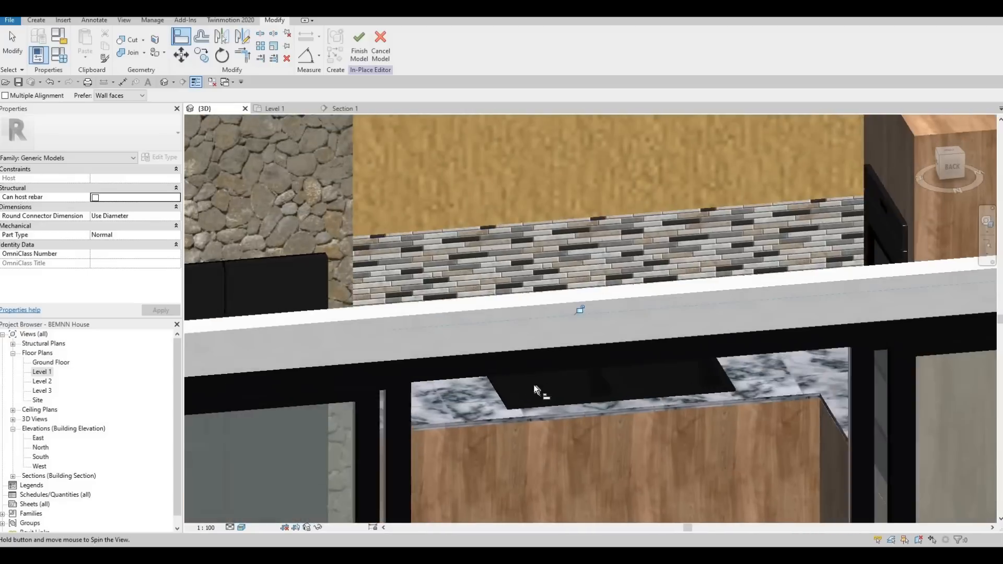
scroll(617, 410, down, 3)
shift+middle_drag(642, 422, 609, 360)
scroll(632, 387, up, 3)
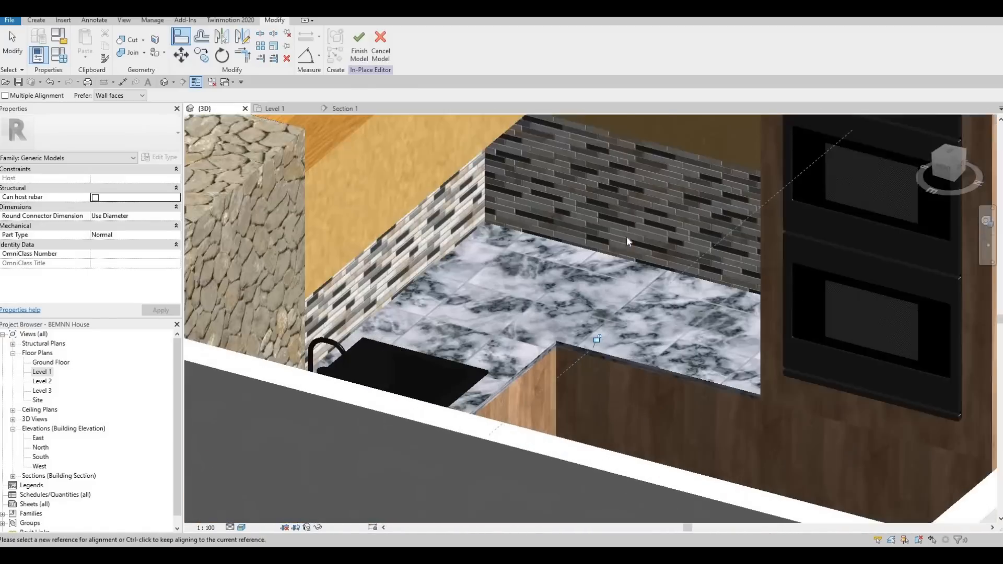
scroll(627, 238, up, 1)
- End the alignment and finish the in-place model of the tiled backsplash
key(Escape)
key(Escape)
key(Escape)
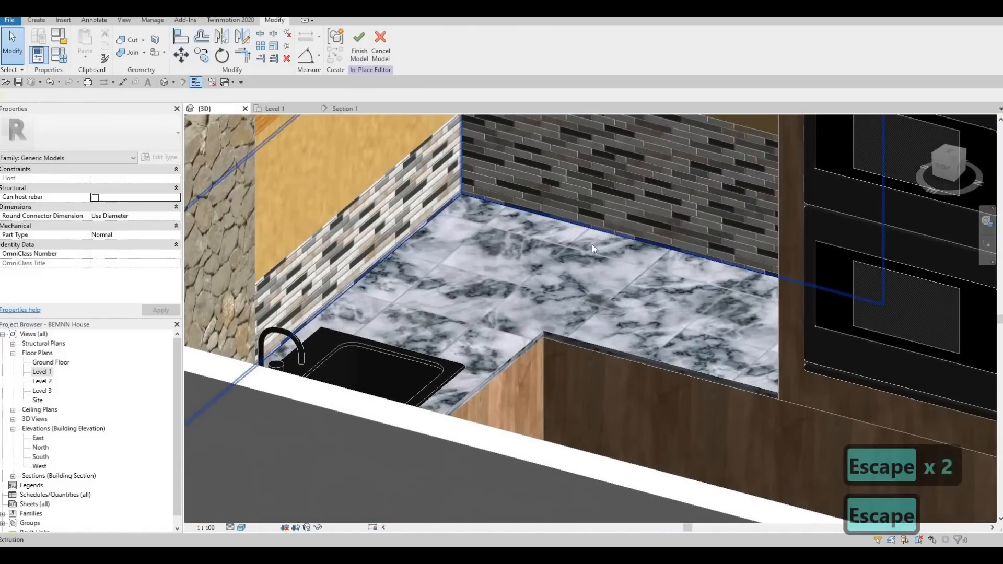
click(601, 238)
scroll(610, 230, down, 3)
key(Escape)
key(Escape)
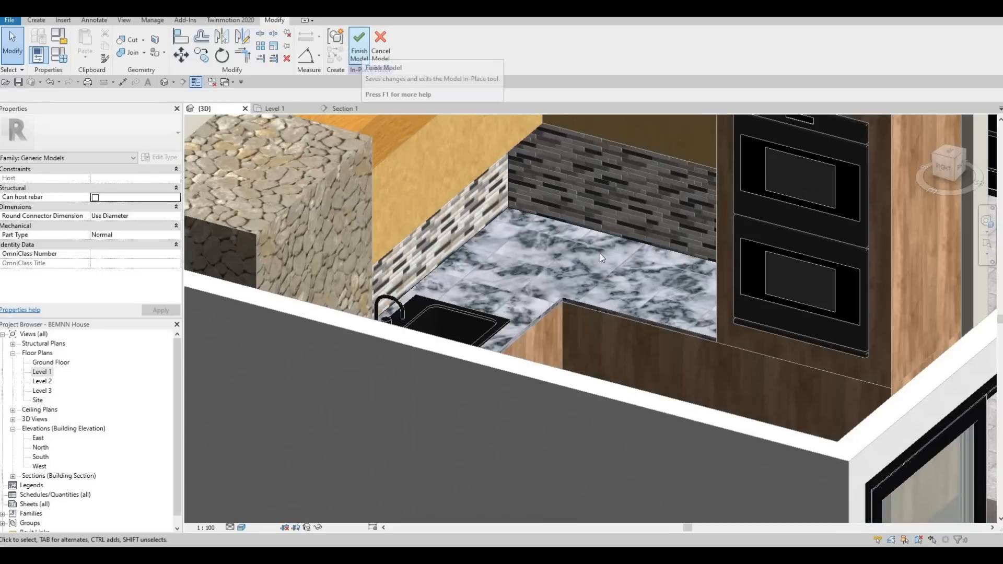
shift+middle_drag(620, 339, 314, 152)
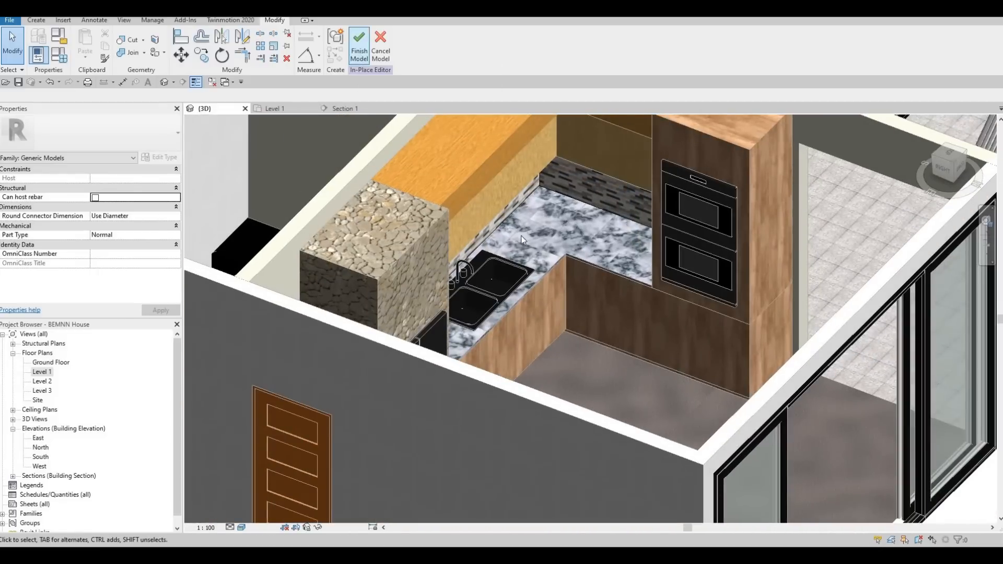
shift+middle_drag(522, 238, 522, 293)
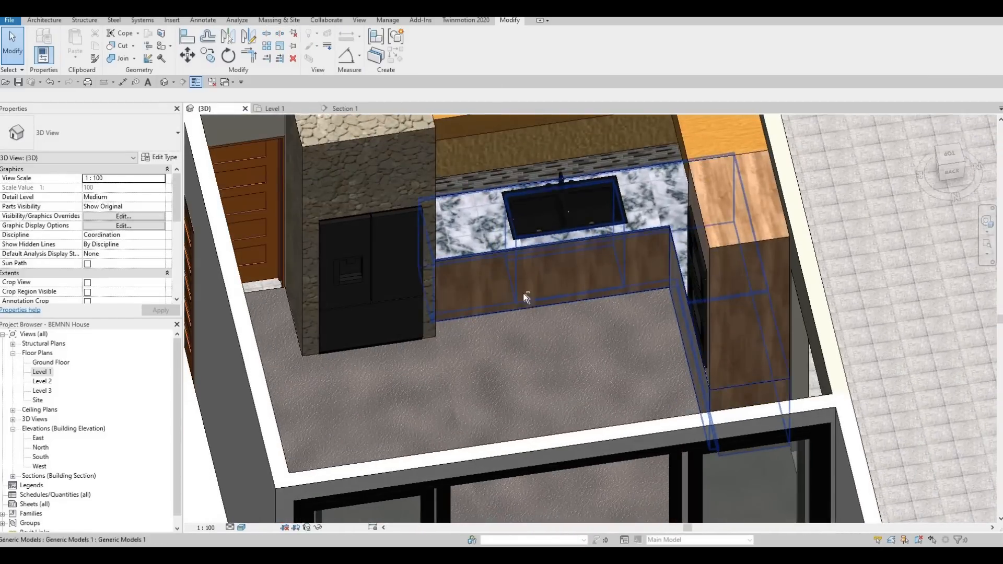
- Examine the whole kitchen in 3D from several angles, covering the cabinets, fridge enclosure and open floor area
shift+middle_drag(713, 323, 598, 300)
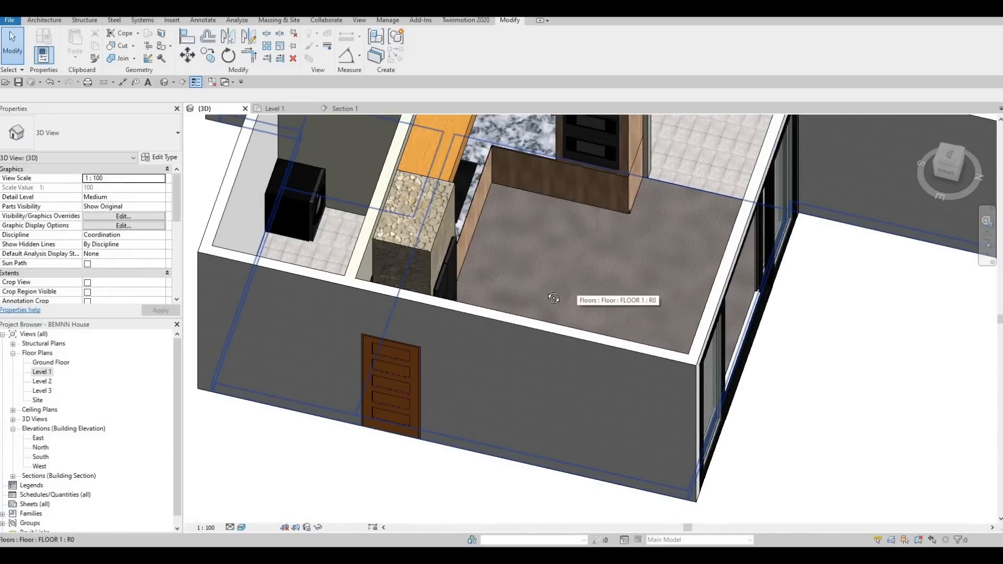
shift+middle_drag(503, 267, 434, 246)
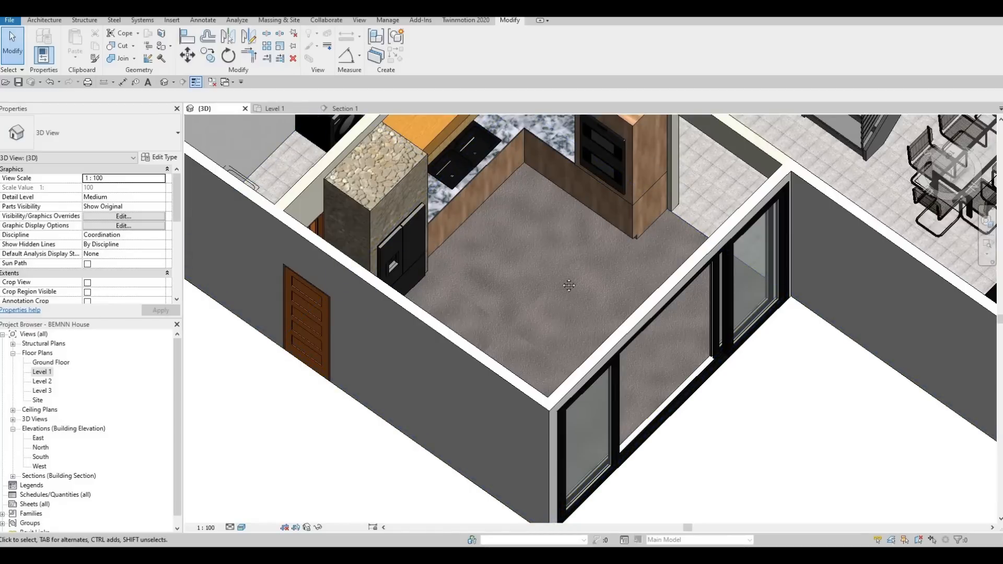
scroll(560, 277, down, 1)
scroll(506, 217, down, 1)
scroll(529, 246, up, 4)
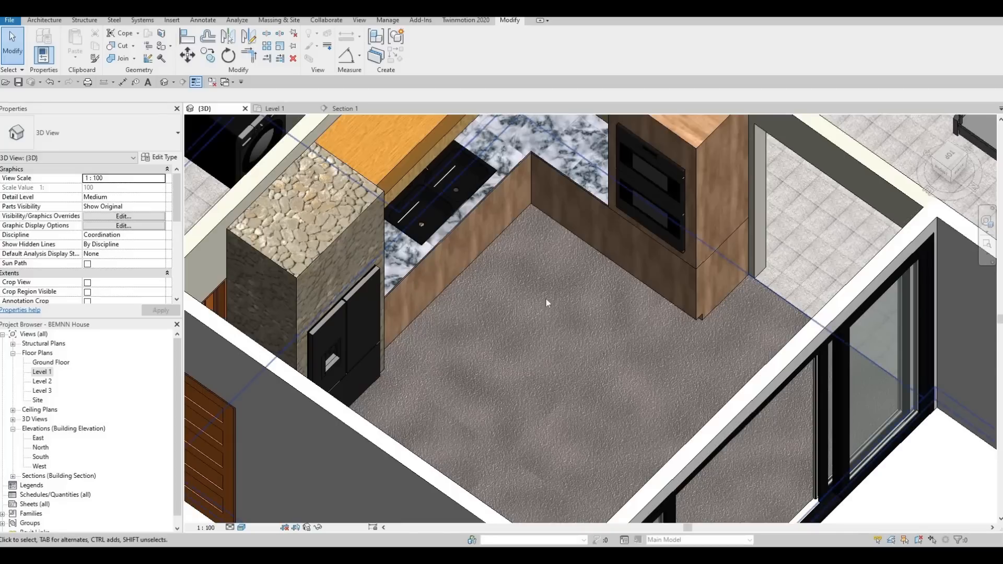
middle_drag(517, 329, 544, 297)
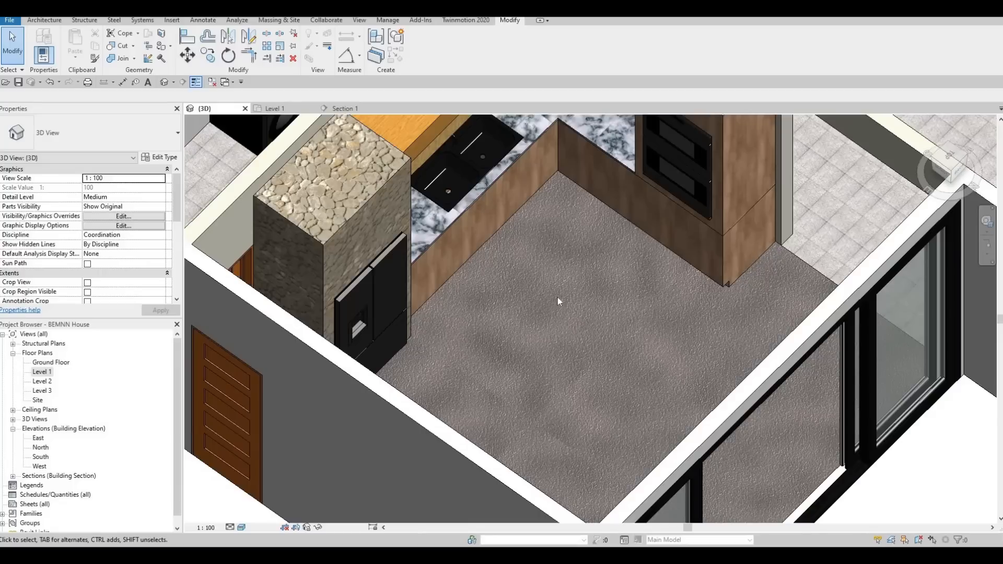
- Examine the kitchen in 3D, the Level 1 plan and Section 1, focusing on the fridge, sink and wall cabinet elevation
middle_drag(559, 318, 534, 376)
scroll(535, 358, down, 2)
scroll(547, 351, up, 1)
scroll(547, 351, down, 1)
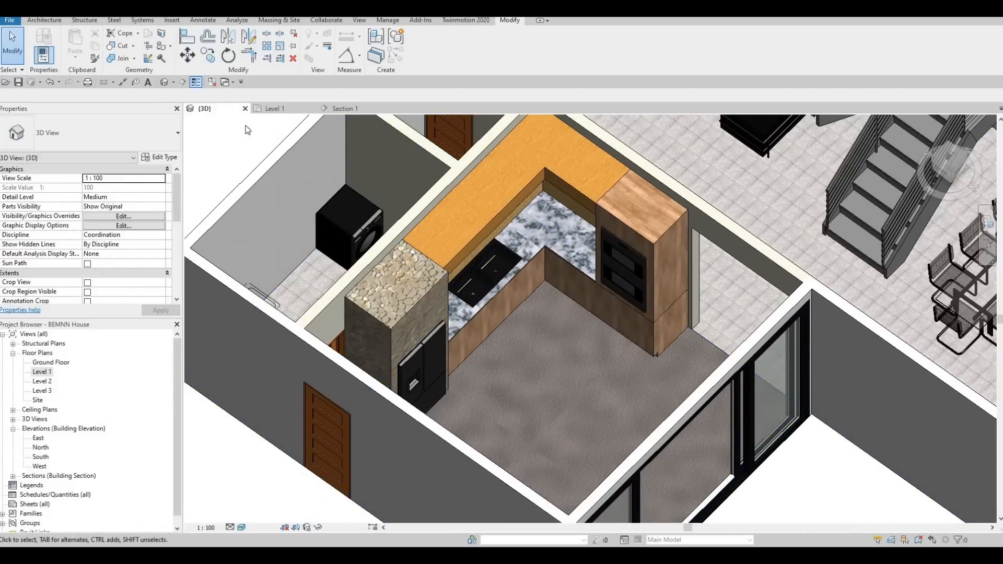
click(337, 108)
middle_drag(401, 291, 438, 285)
scroll(437, 285, down, 2)
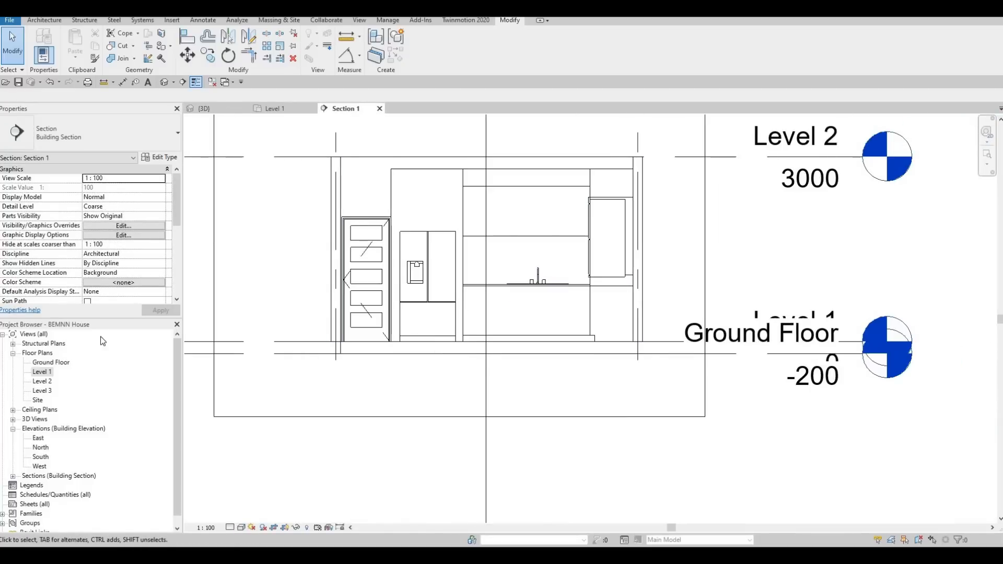
click(270, 107)
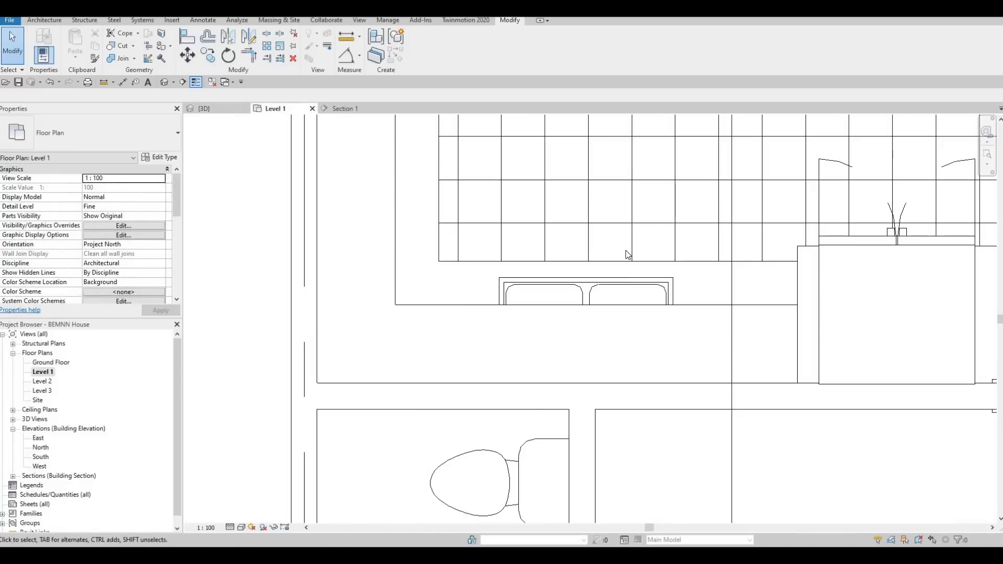
scroll(928, 228, down, 1)
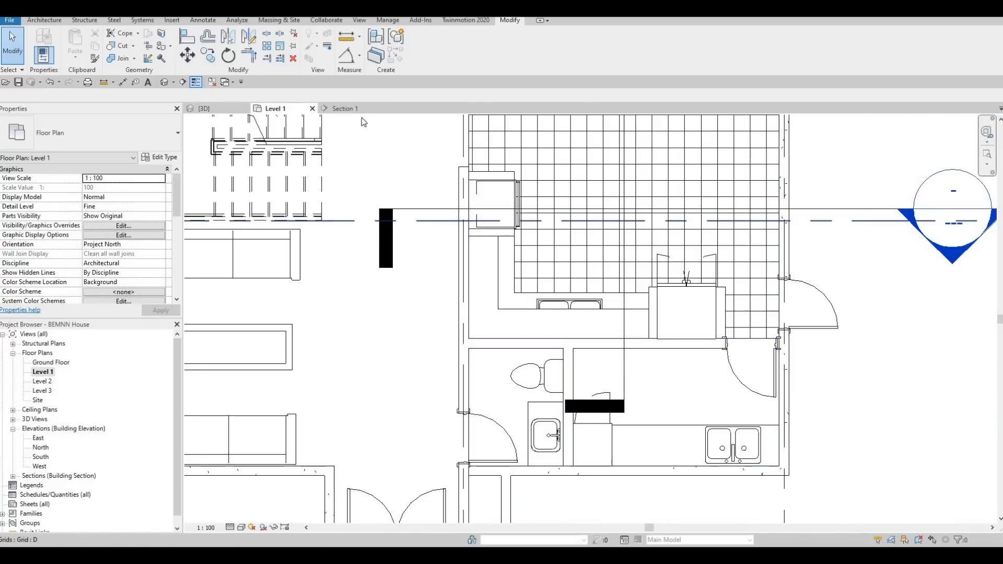
click(345, 108)
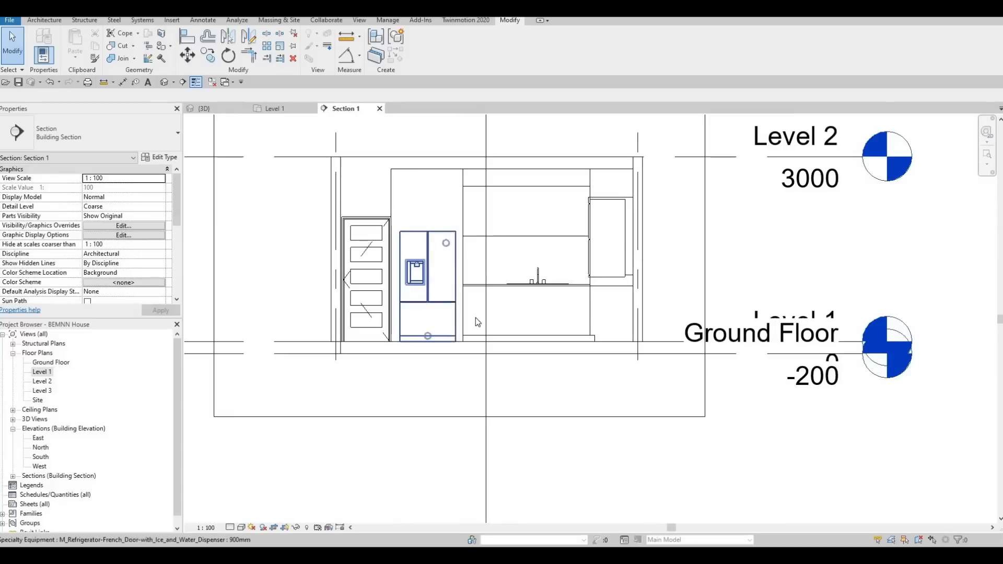
middle_drag(475, 318, 525, 323)
scroll(525, 322, up, 3)
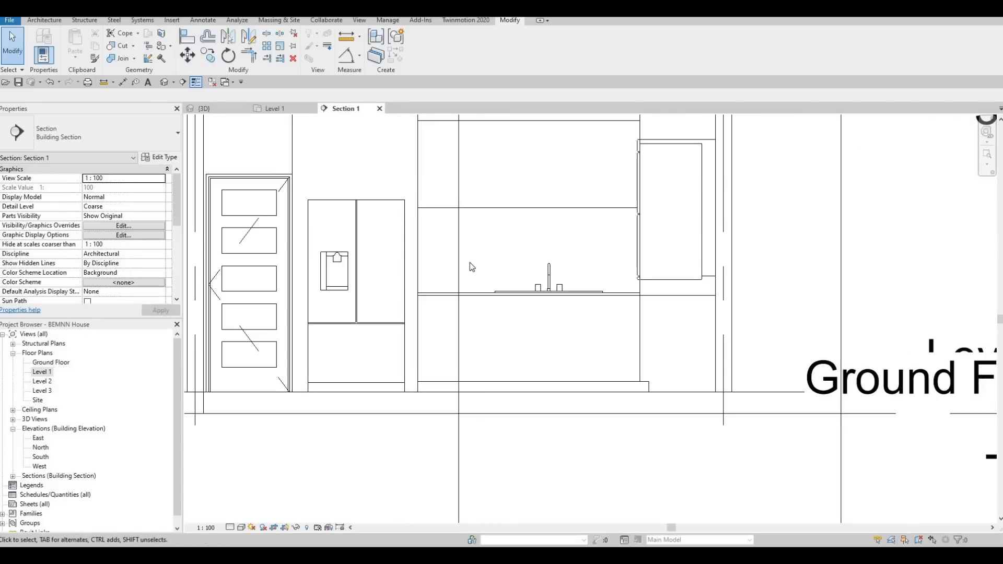
middle_drag(546, 275, 487, 377)
scroll(486, 376, down, 1)
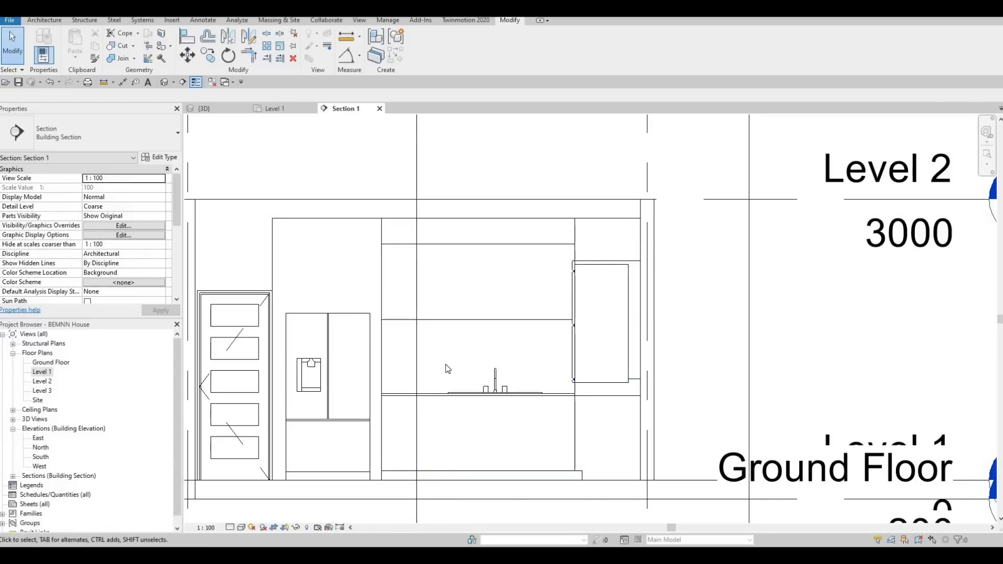
middle_drag(446, 364, 451, 353)
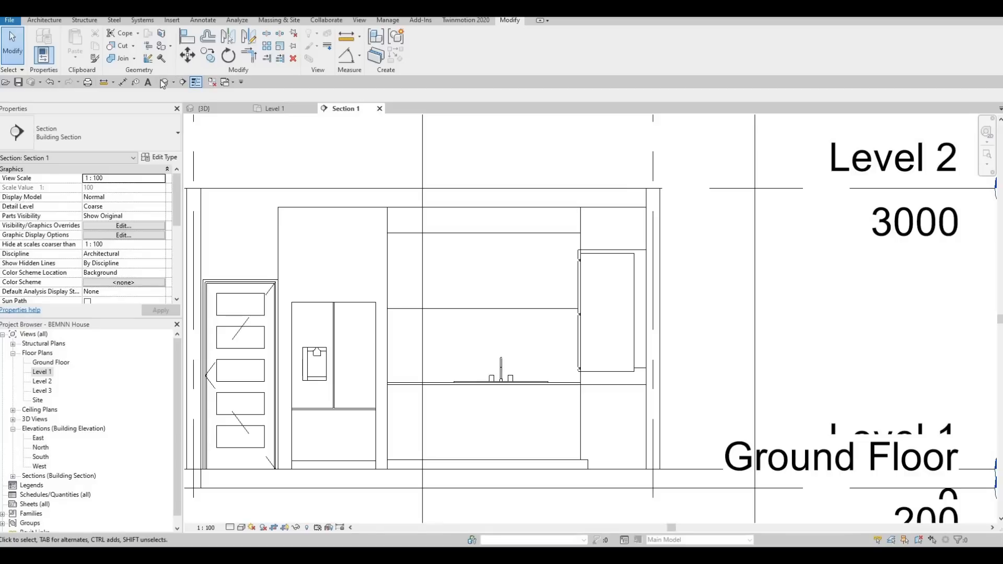
- Inspect the wall cabinet fronts above the sink and beside the oven cabinet in 3D from several angles
click(218, 110)
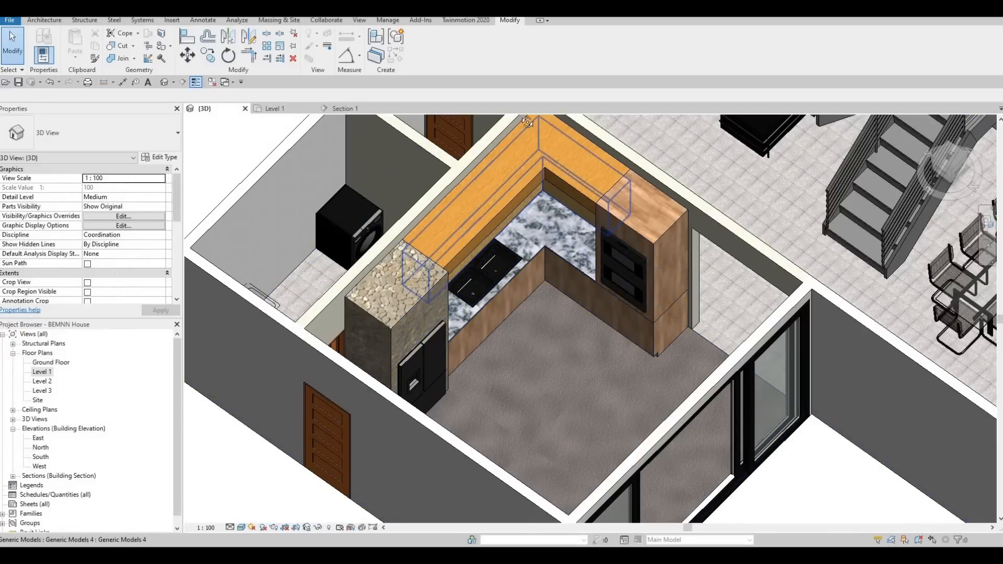
shift+middle_drag(538, 245, 540, 218)
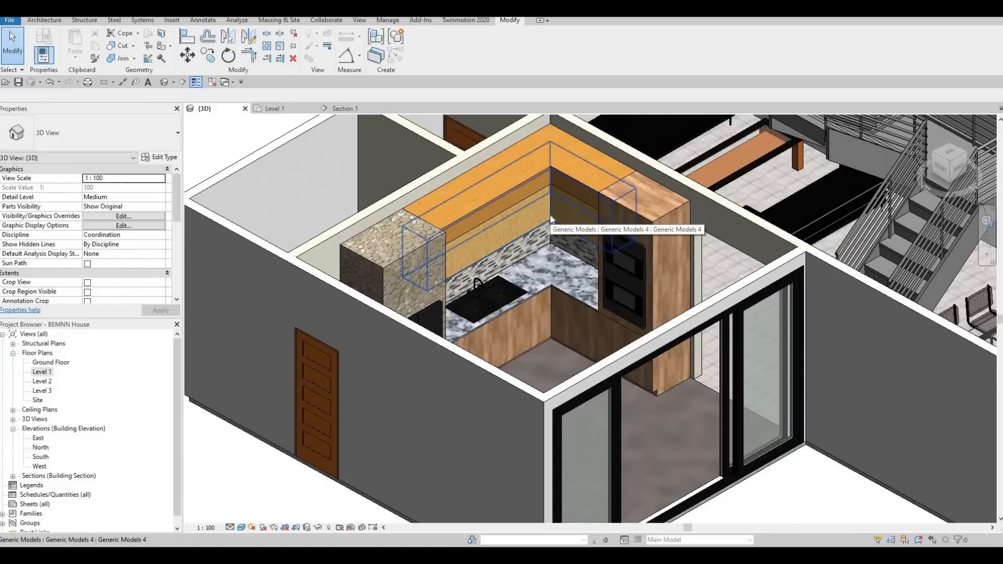
shift+middle_drag(483, 144, 647, 336)
shift+middle_drag(667, 460, 554, 212)
scroll(553, 211, up, 5)
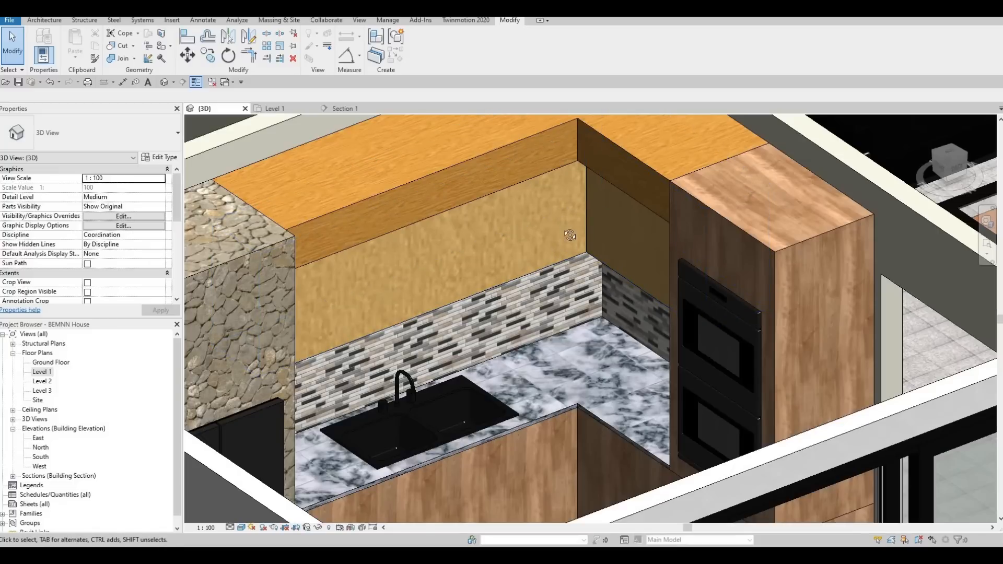
shift+middle_drag(546, 225, 559, 295)
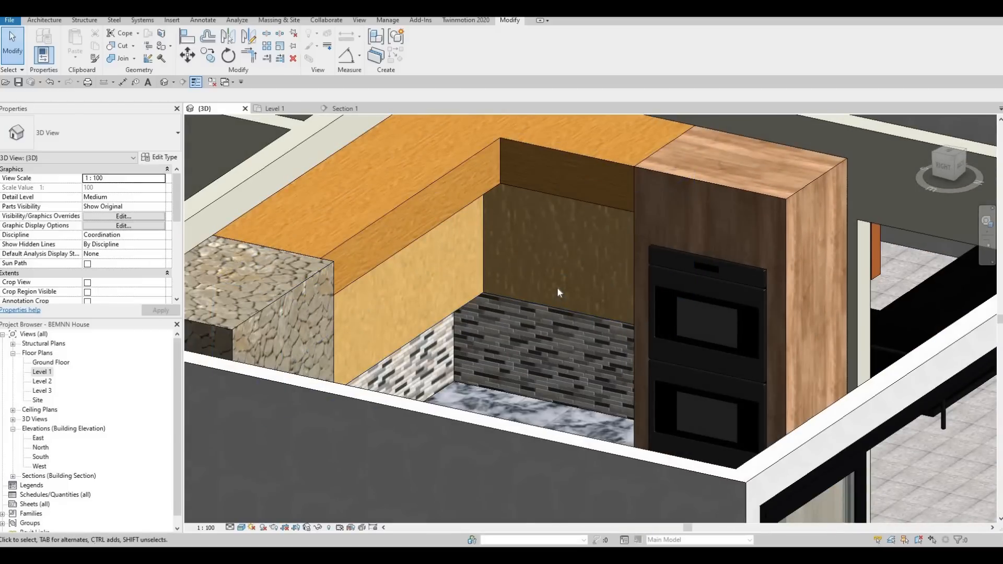
scroll(454, 331, up, 1)
scroll(444, 320, down, 3)
shift+middle_drag(429, 412, 556, 139)
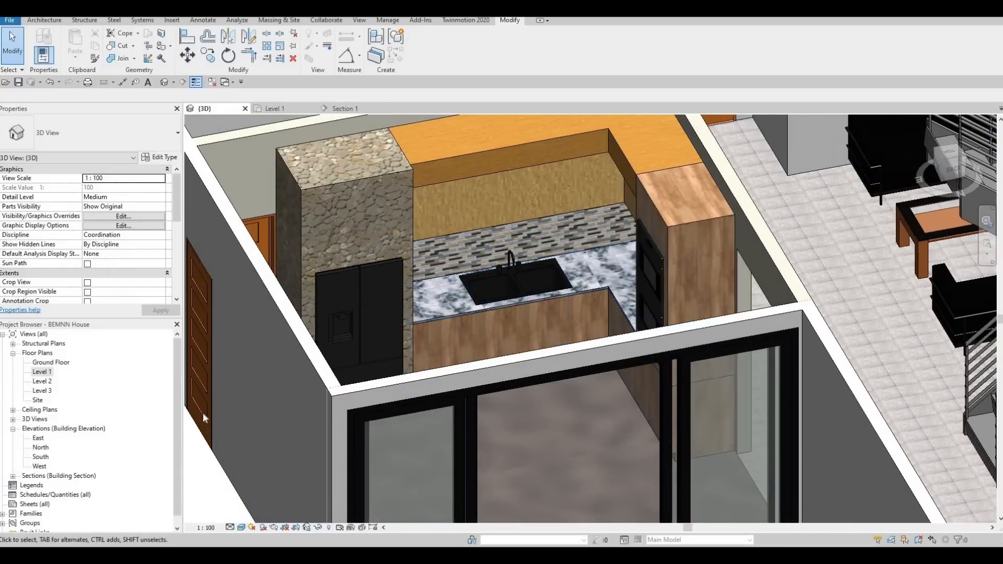
- In Section 1, create a new in-place model in the Generic Models category with the default name
click(272, 109)
click(344, 108)
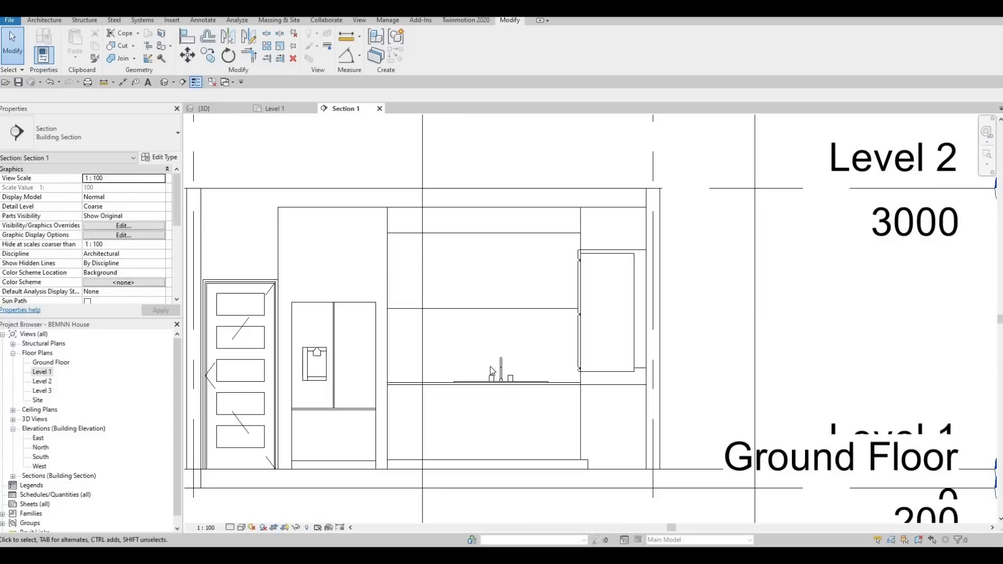
scroll(460, 331, up, 2)
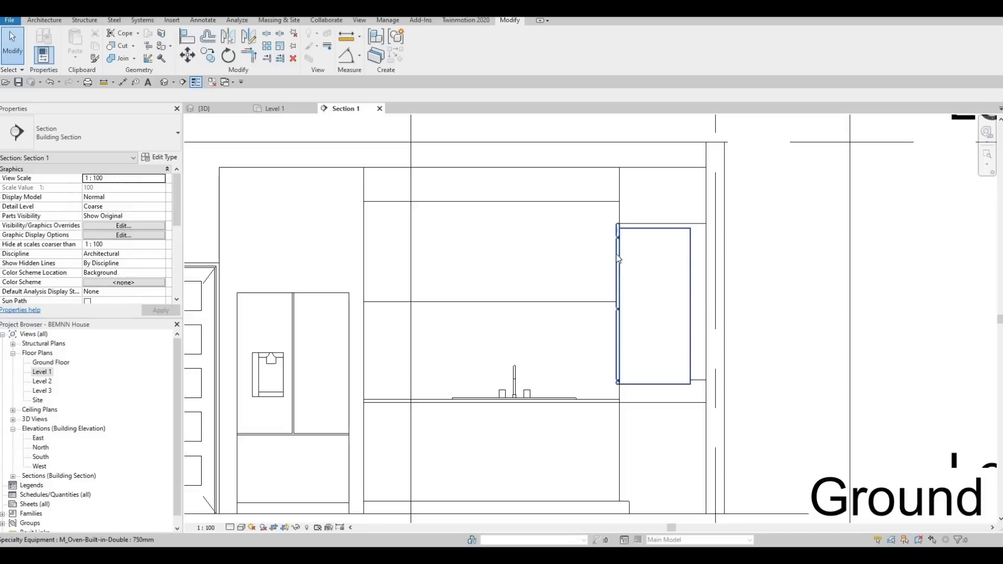
click(34, 23)
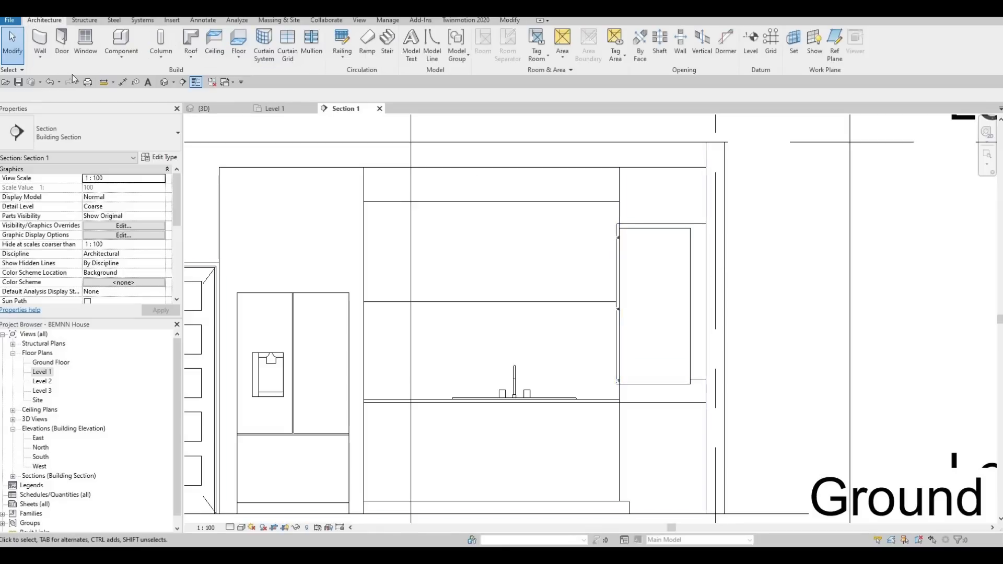
click(121, 57)
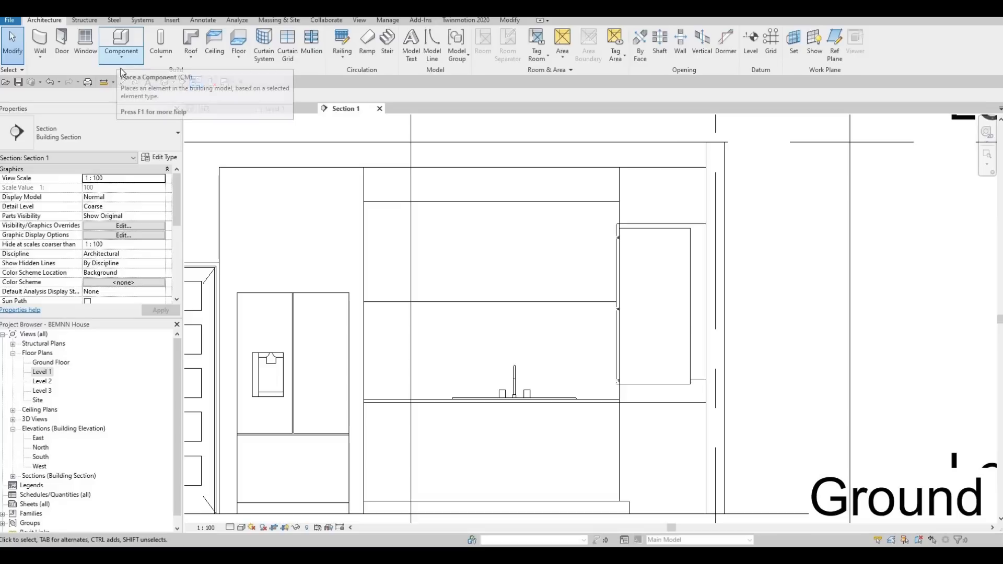
click(140, 99)
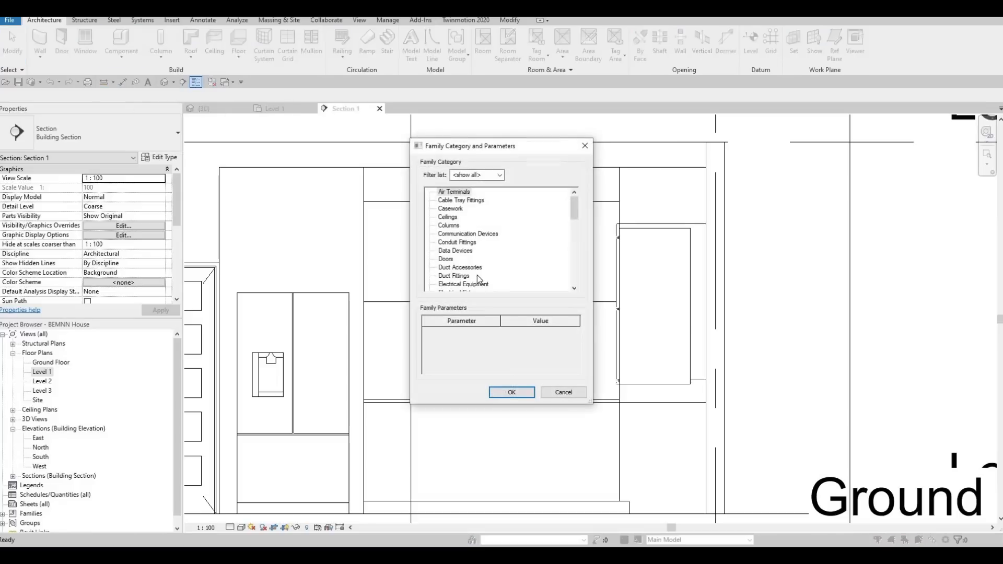
scroll(480, 276, down, 3)
scroll(473, 276, down, 1)
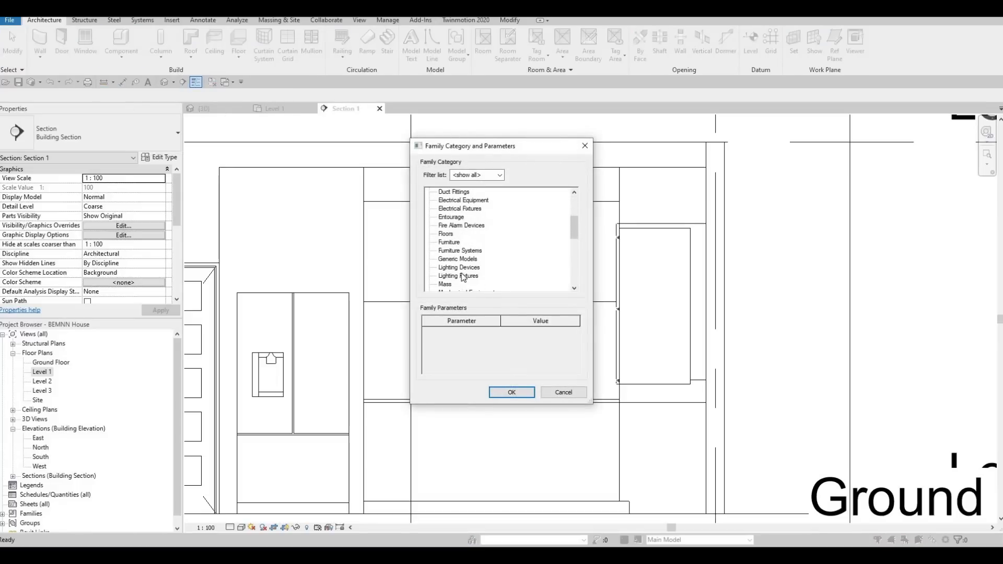
key(g)
click(511, 392)
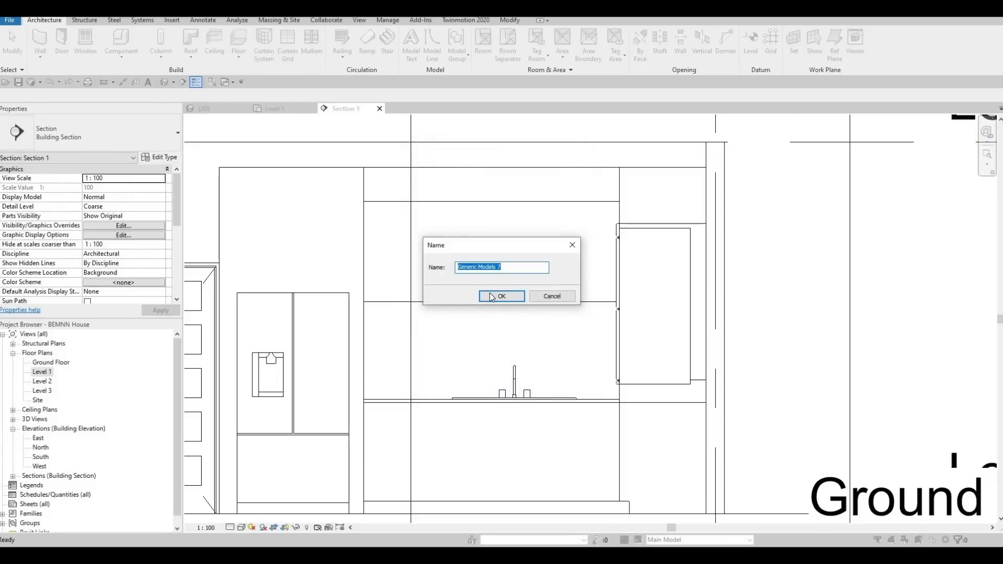
click(492, 297)
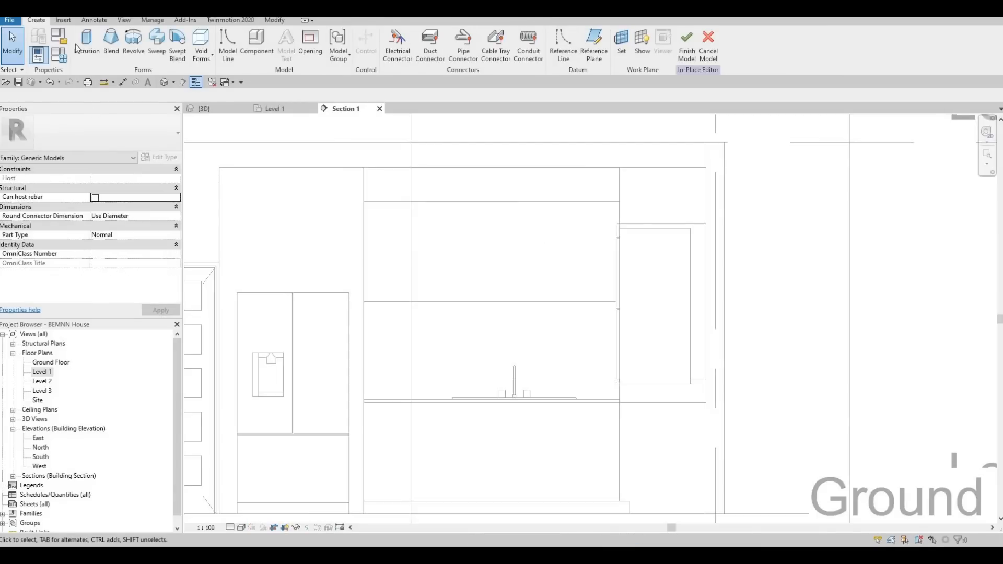
- Start an extrusion using the front face of the wall cabinets above the sink as its work plane
click(79, 48)
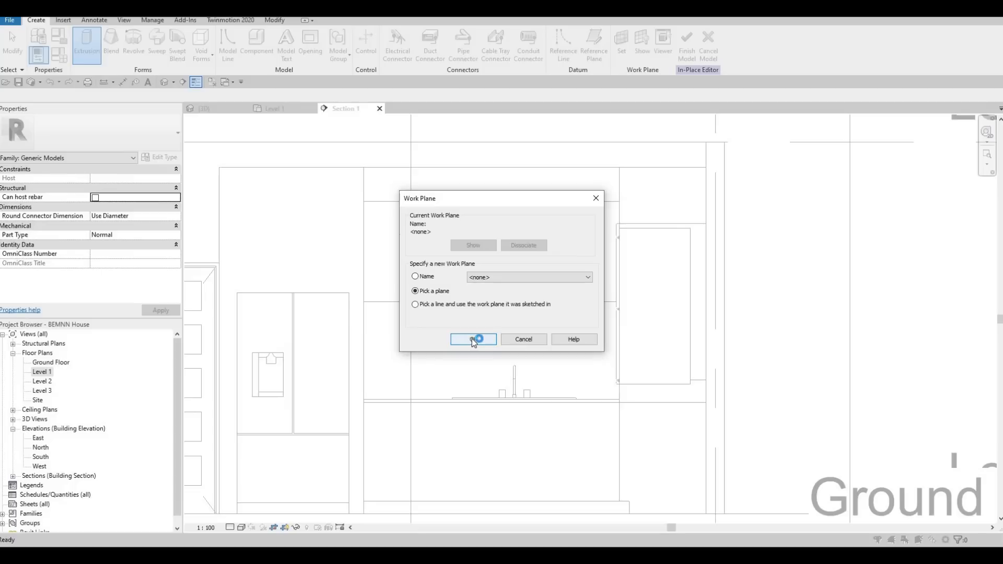
key(Return)
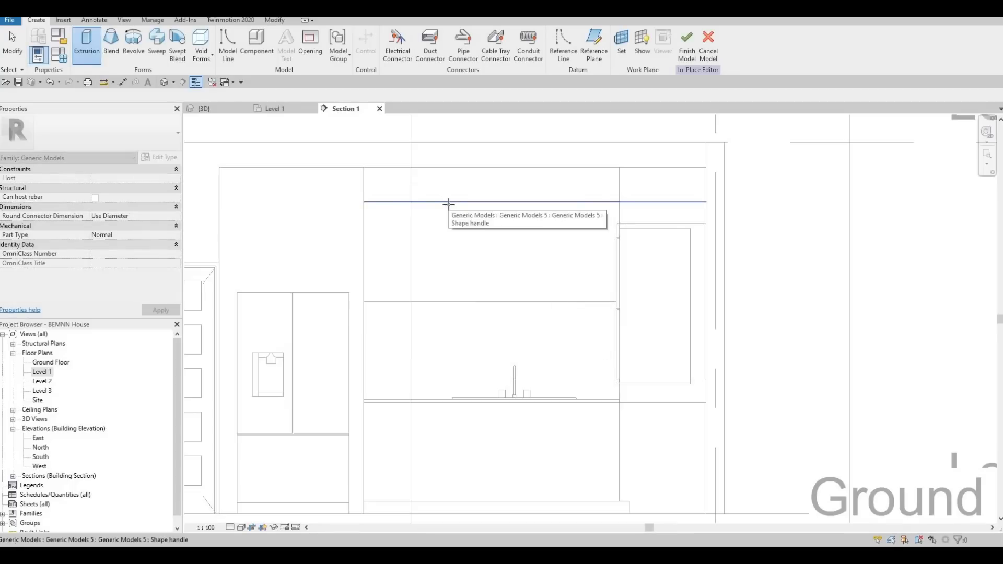
key(Tab)
key(Tab)
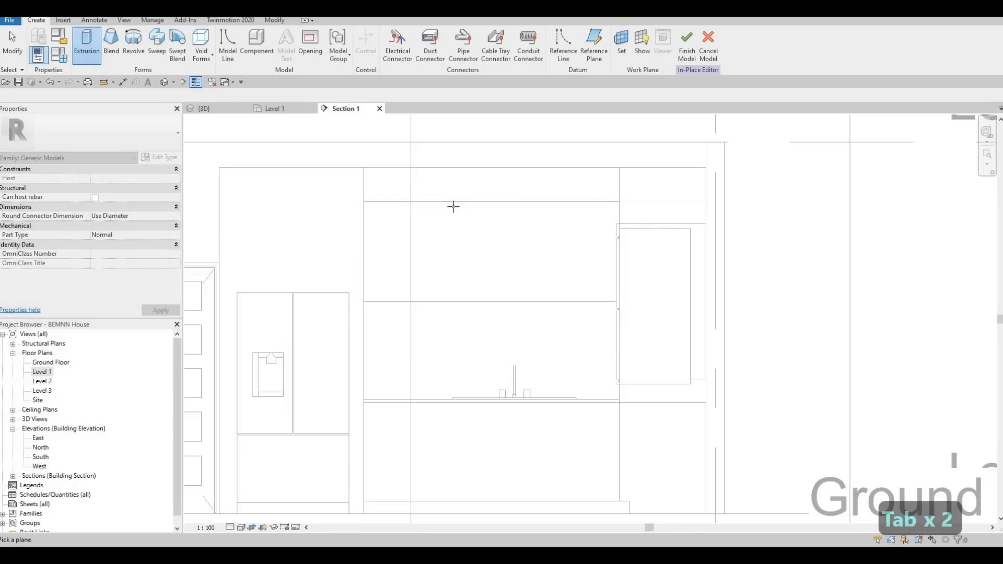
key(Tab)
key(Tab)
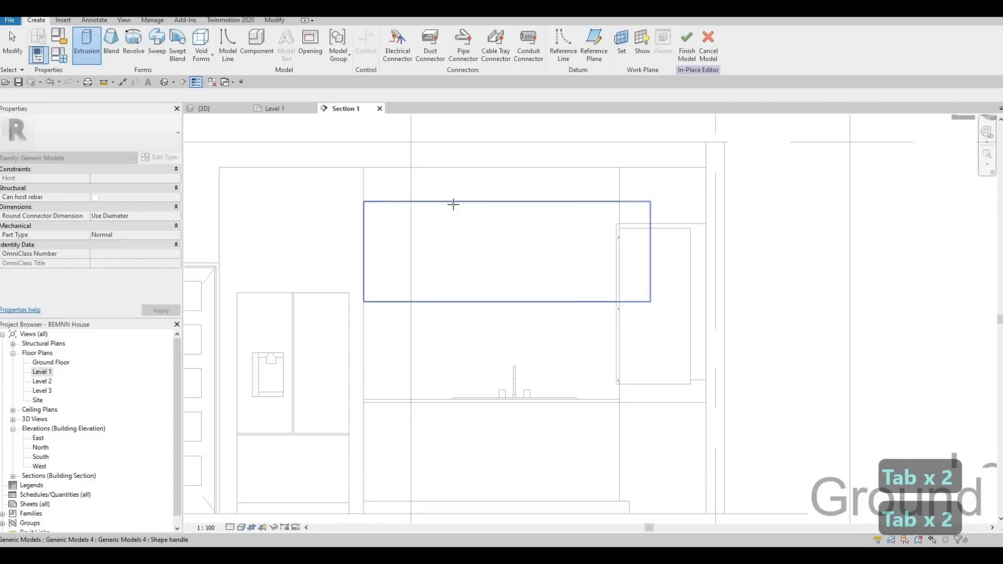
click(450, 219)
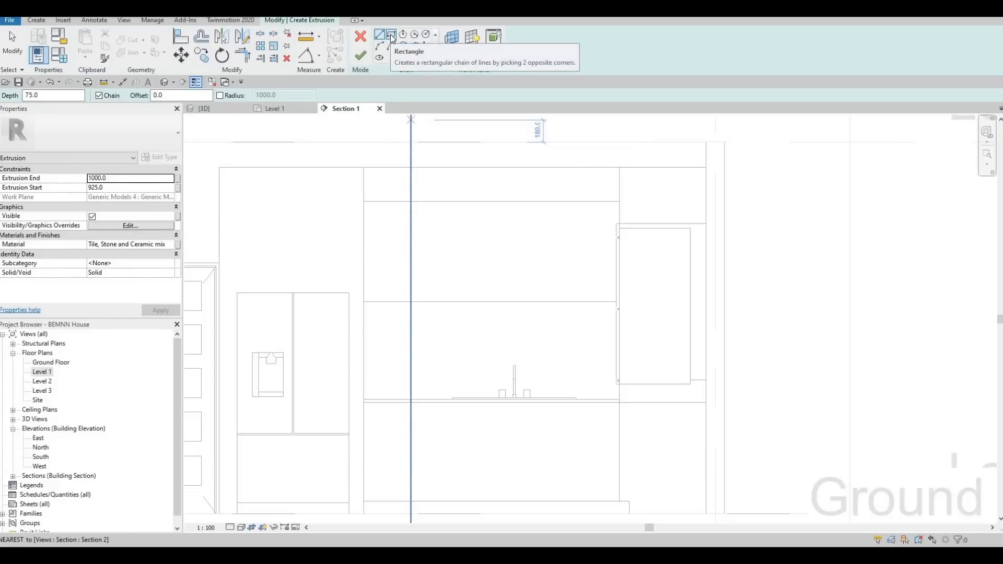
- Begin a rectangular profile with a 10 mm offset at the upper-left corner of the wall cabinet front above the sink
click(392, 36)
double_click(171, 95)
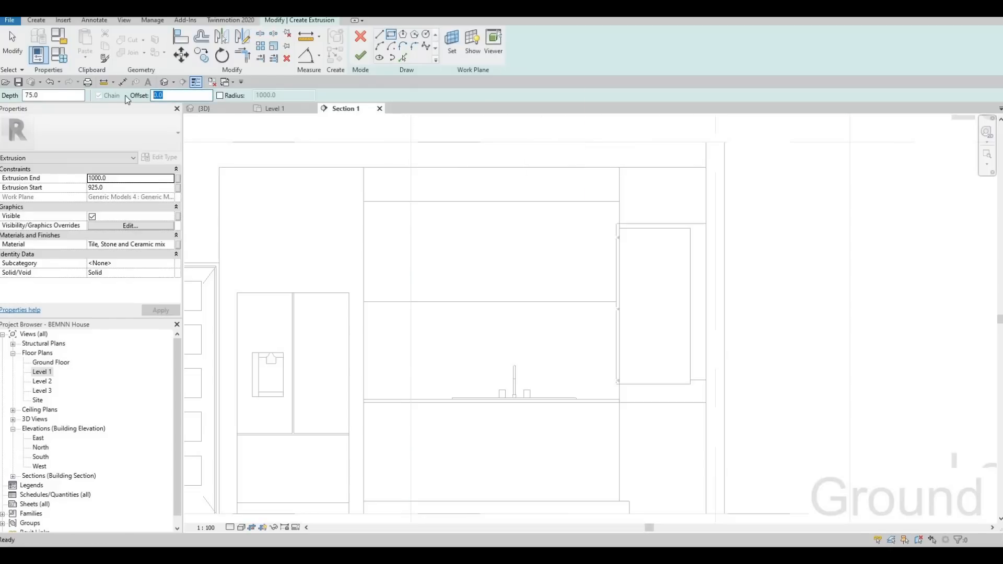
text(10)
key(Return)
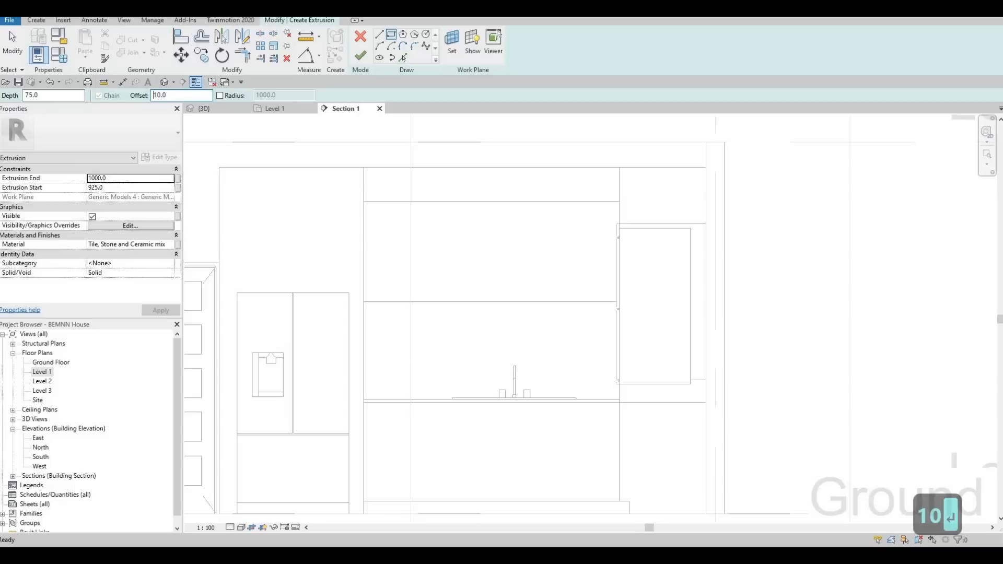
click(363, 201)
scroll(362, 202, up, 4)
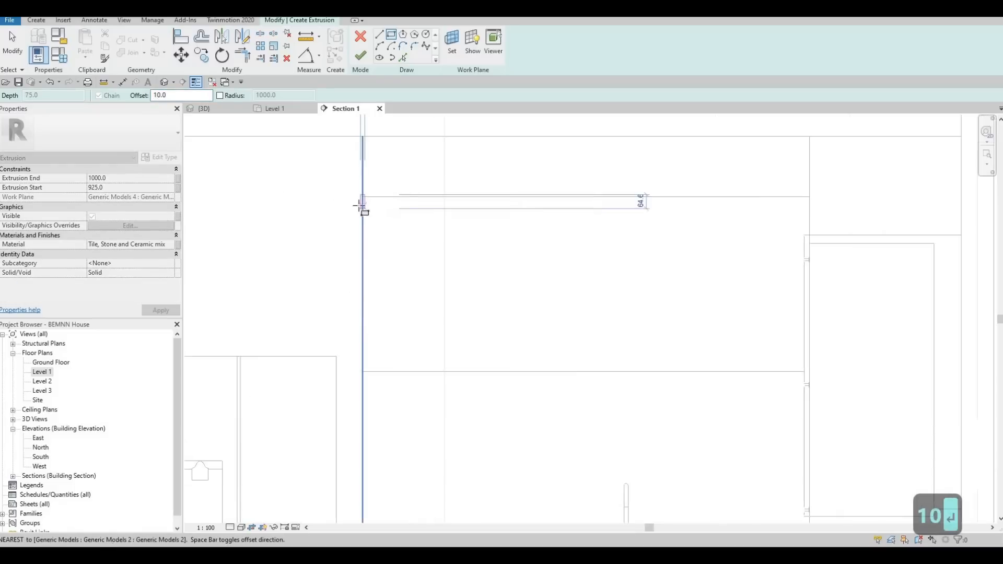
scroll(381, 219, up, 2)
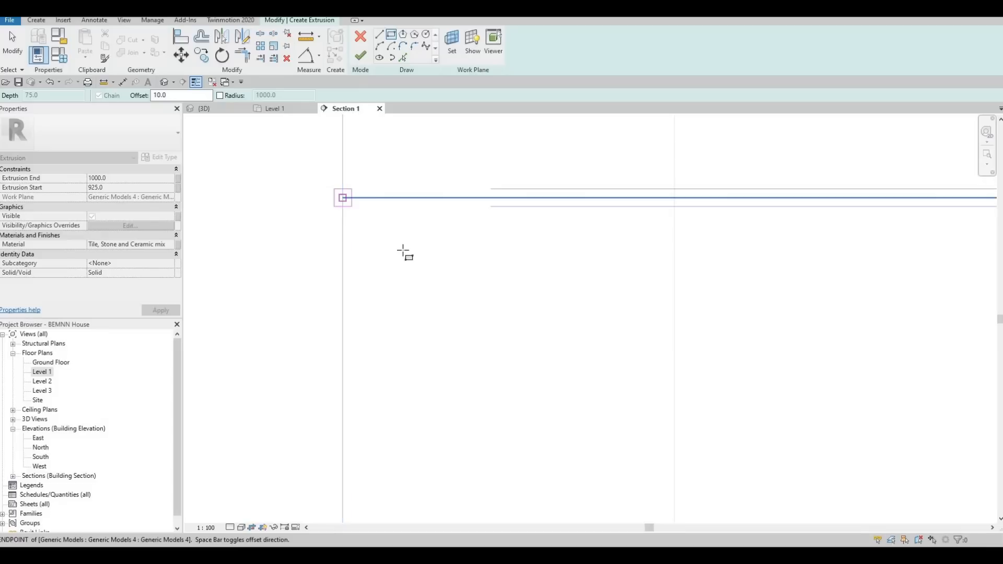
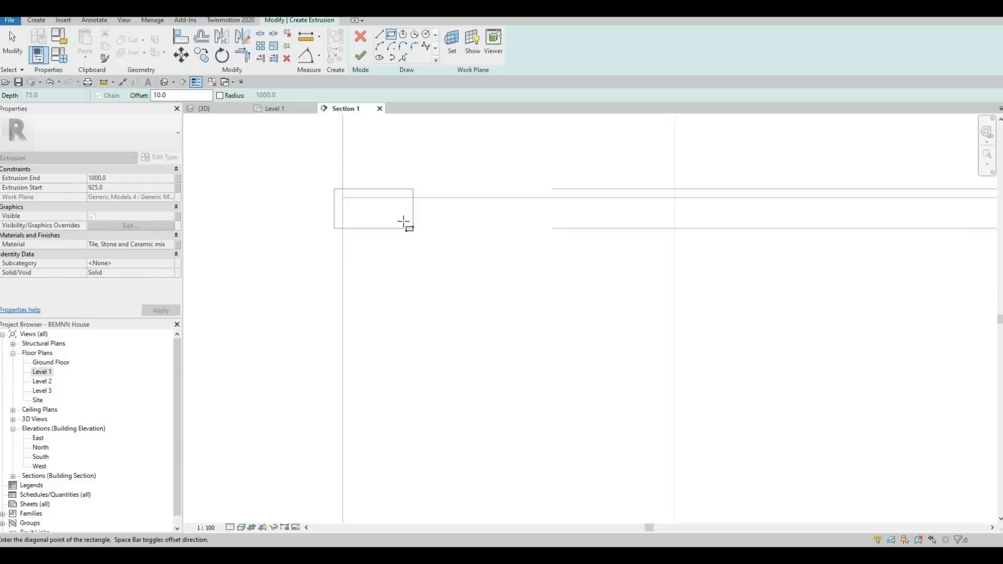
- Flip the 10 mm offset inward and finish the rectangle, about 787 mm high, at the cabinet front's lower-right corner beside the oven
key(space)
middle_drag(544, 417, 363, 298)
scroll(363, 296, down, 2)
mouse_move(530, 371)
middle_down()
mouse_move(526, 335)
mouse_move(525, 358)
middle_up()
scroll(525, 360, down, 4)
middle_drag(661, 429, 519, 331)
scroll(519, 331, down, 2)
scroll(702, 354, up, 2)
scroll(721, 351, up, 2)
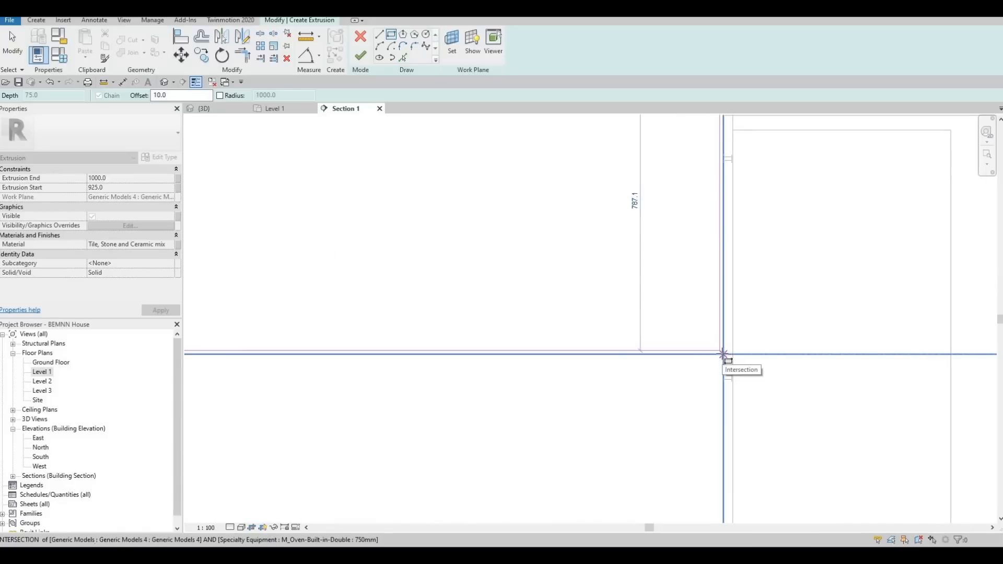
scroll(723, 354, down, 3)
click(720, 352)
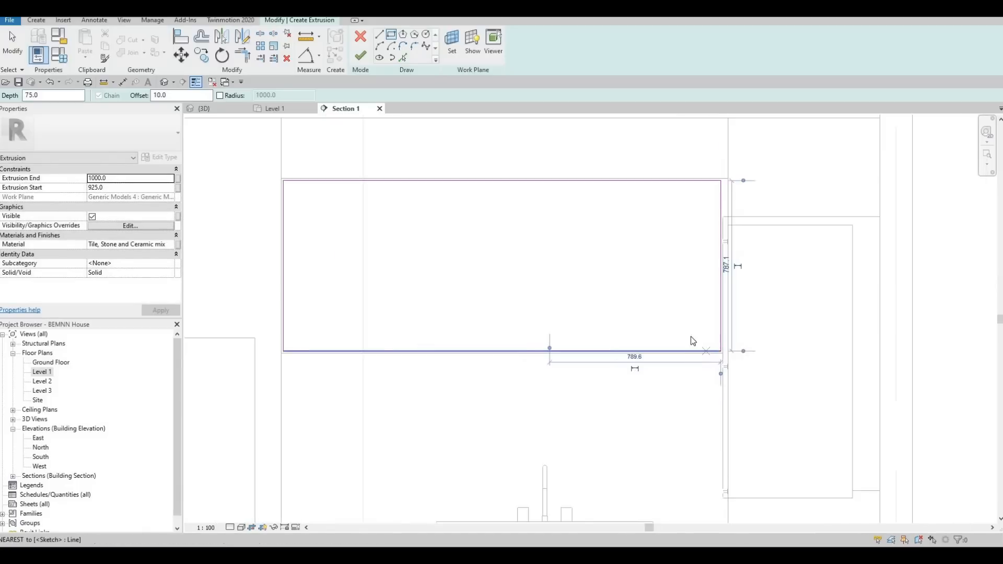
key(Escape)
key(Escape)
key(Escape)
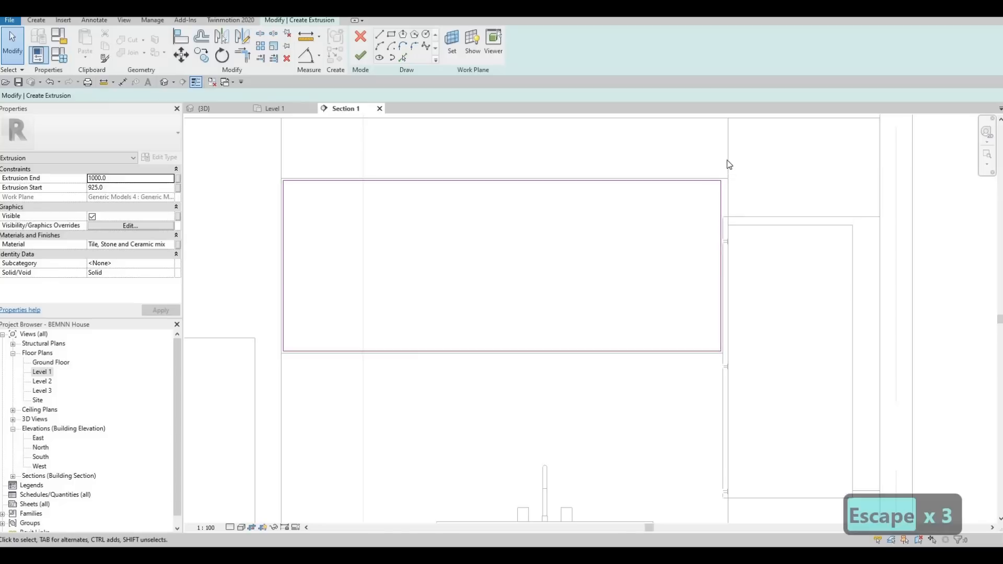
scroll(739, 266, down, 2)
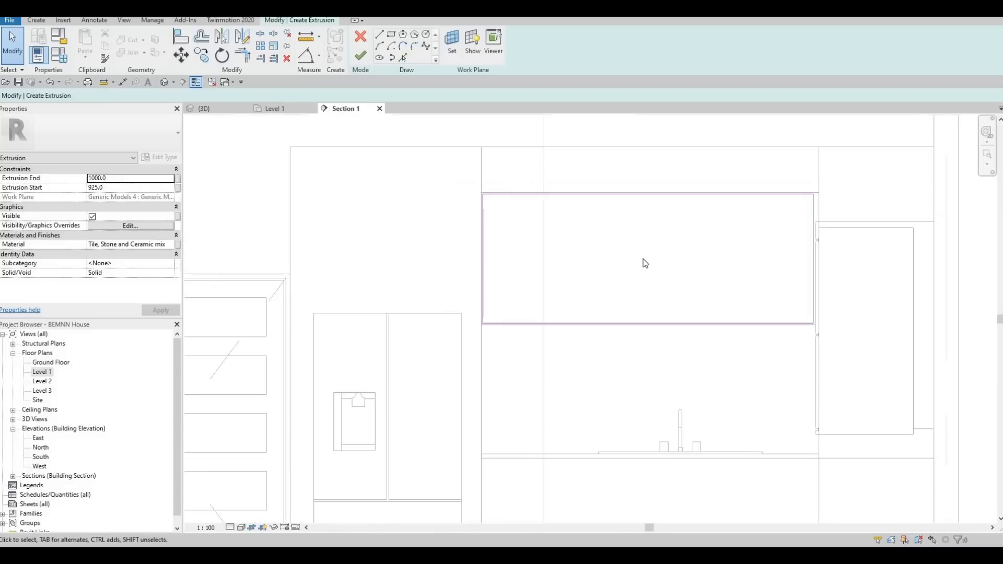
middle_drag(501, 221, 462, 218)
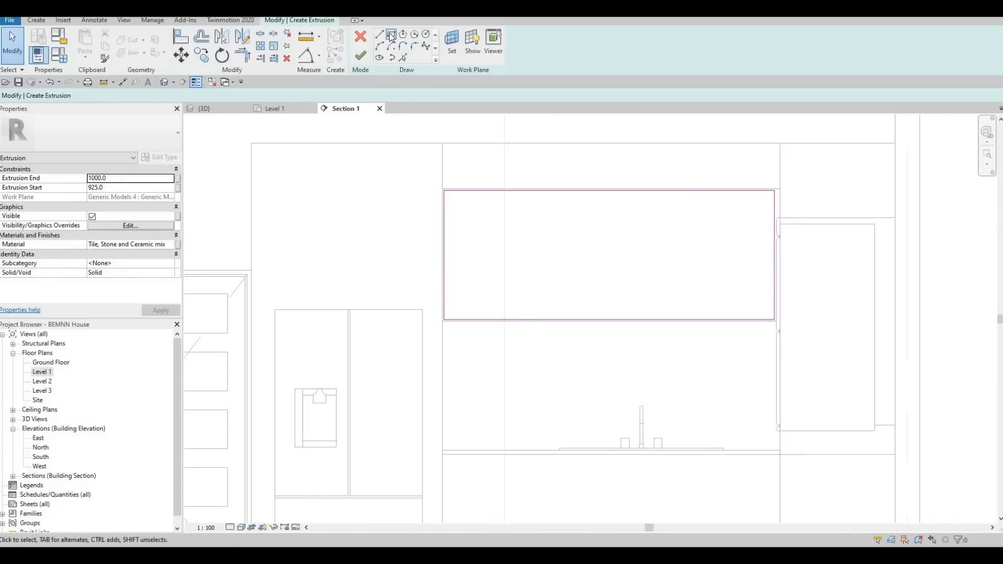
middle_drag(640, 320, 618, 305)
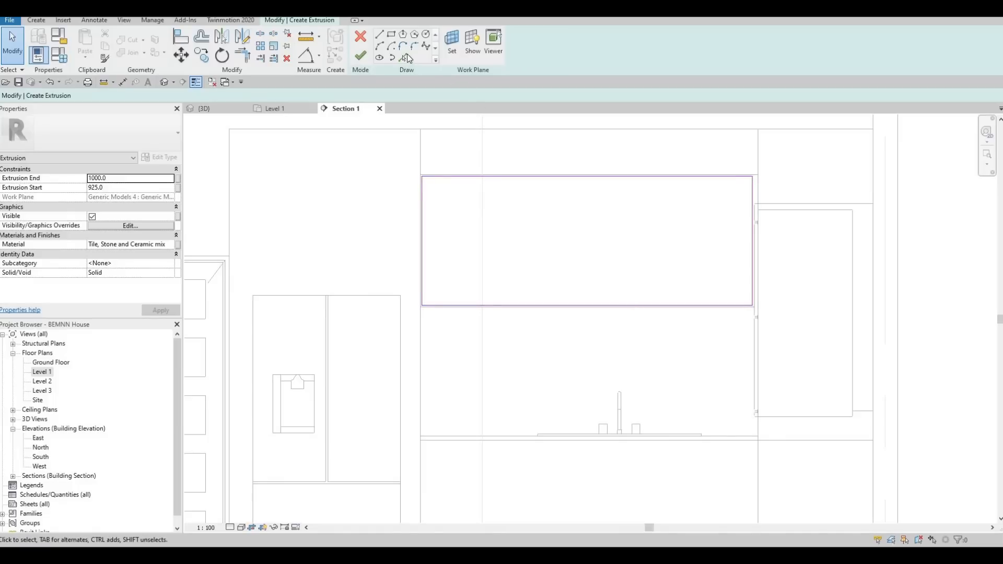
click(380, 37)
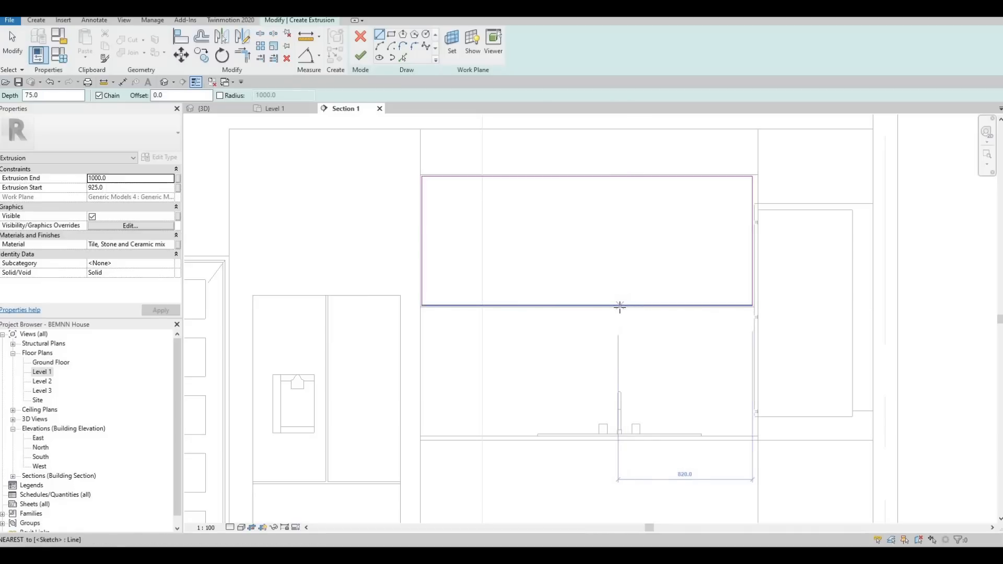
scroll(622, 306, up, 2)
click(624, 305)
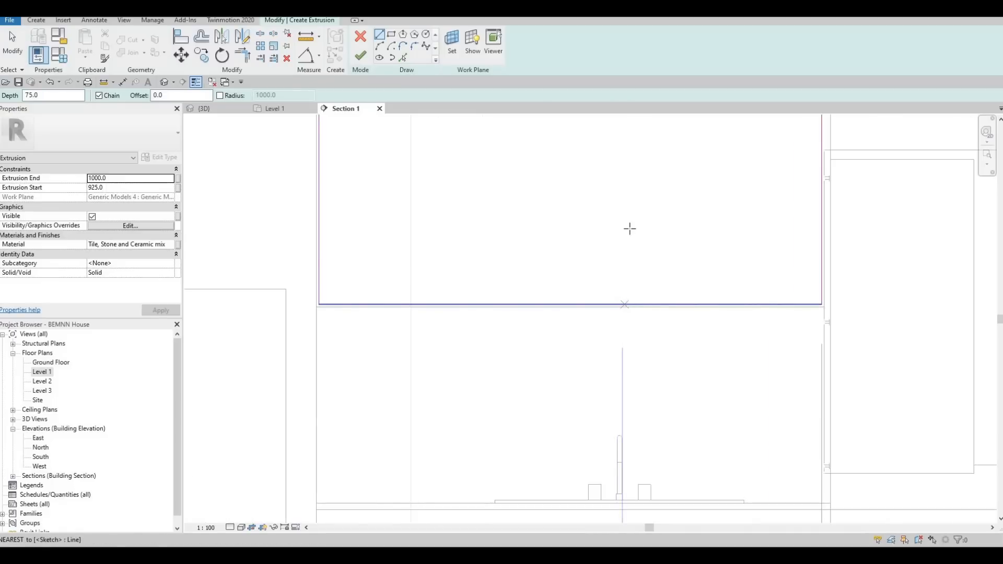
middle_drag(629, 226, 623, 265)
scroll(623, 264, down, 1)
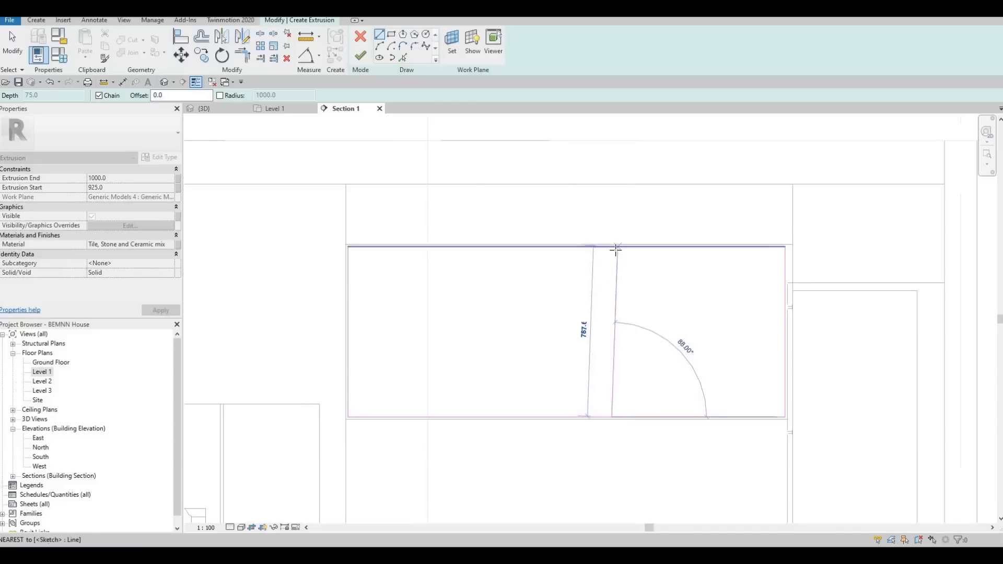
click(618, 250)
key(Escape)
key(Escape)
click(617, 298)
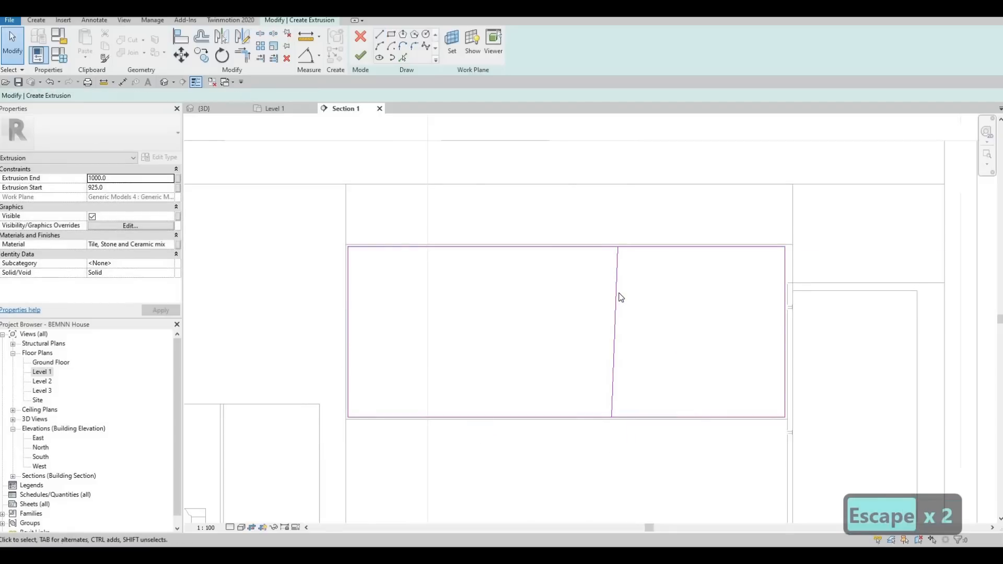
key(Delete)
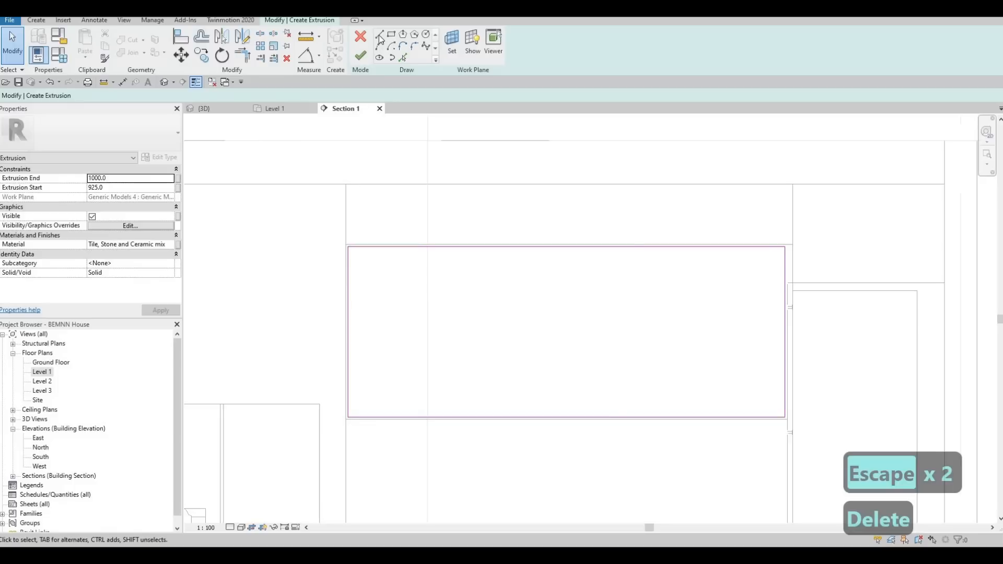
- Draw a vertical divider line from the rectangle's bottom edge to its top edge, about 800 mm from its right edge
key(l)
key(i)
middle_drag(608, 412, 608, 288)
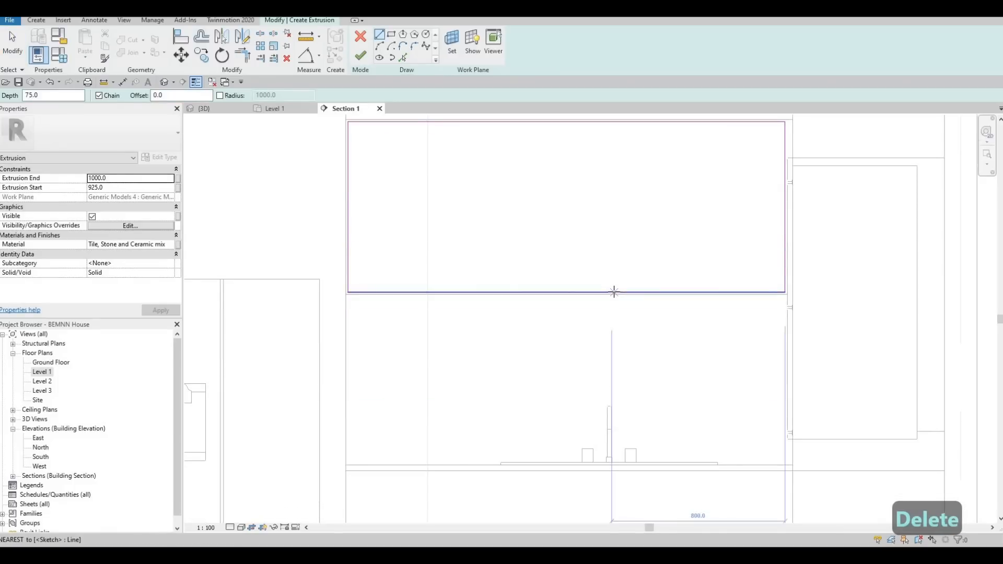
scroll(614, 291, up, 2)
click(611, 293)
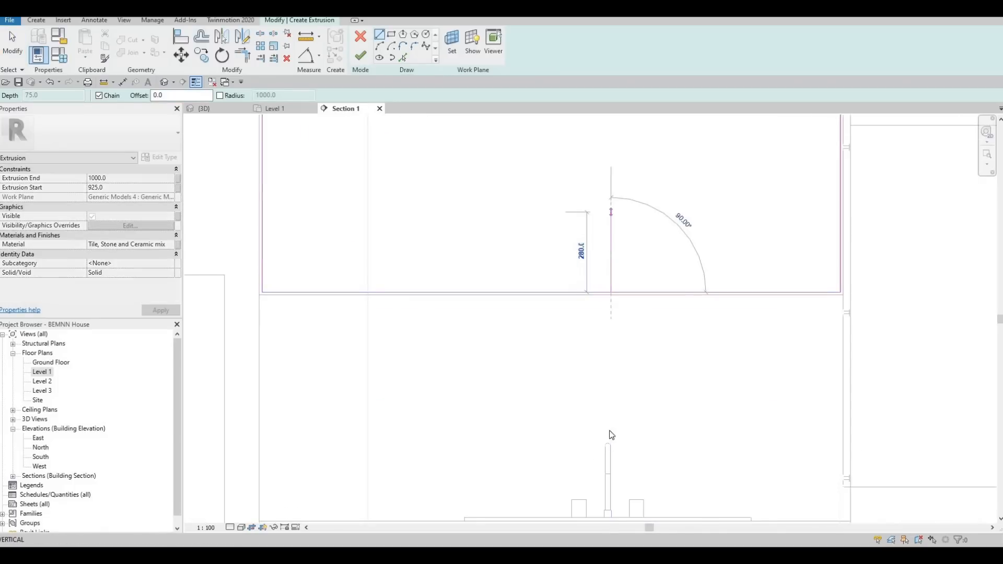
middle_drag(615, 282, 610, 431)
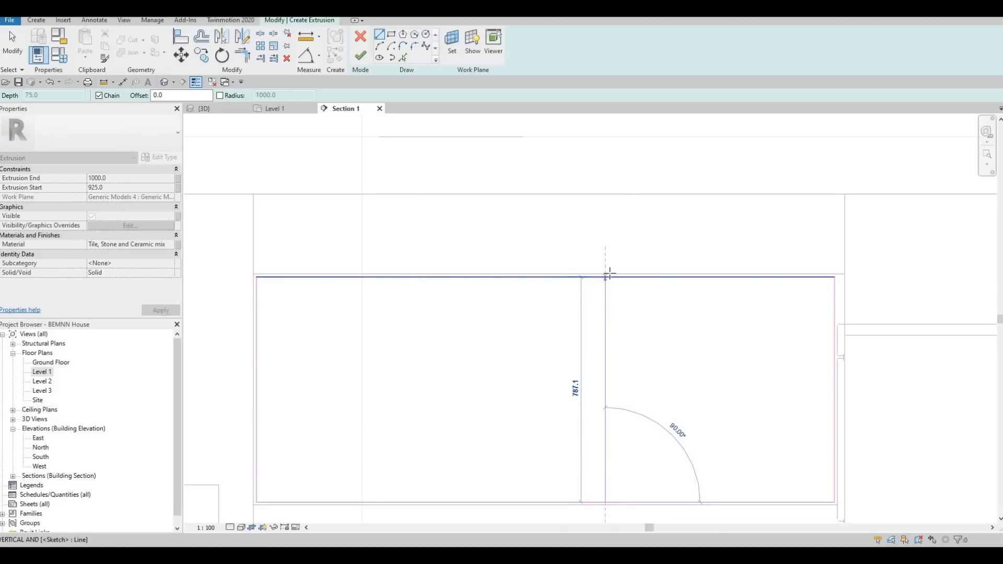
click(606, 278)
key(Escape)
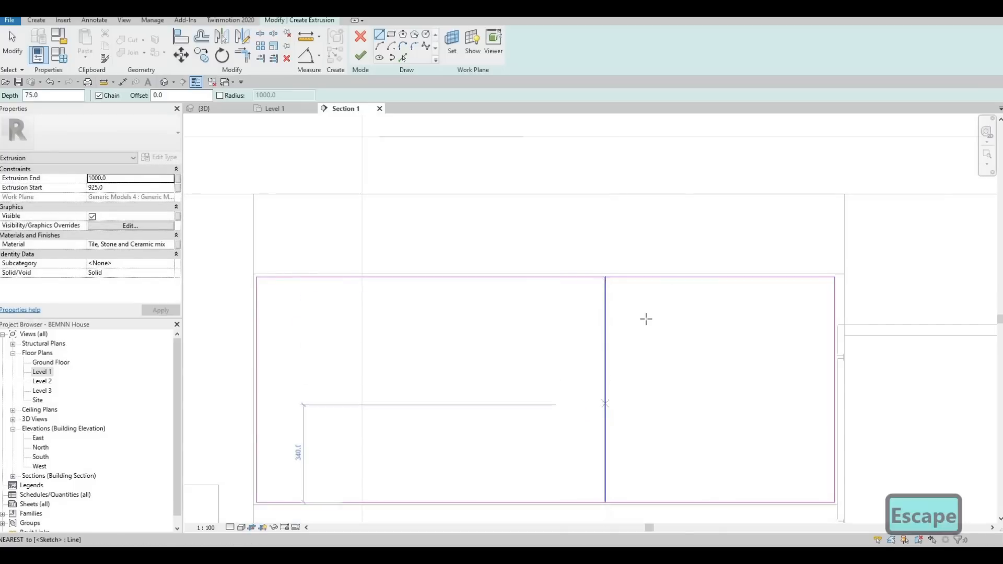
- Draw two more full-height vertical dividers, about 520 mm to the left and 500 mm to the right of the first one
scroll(644, 318, down, 2)
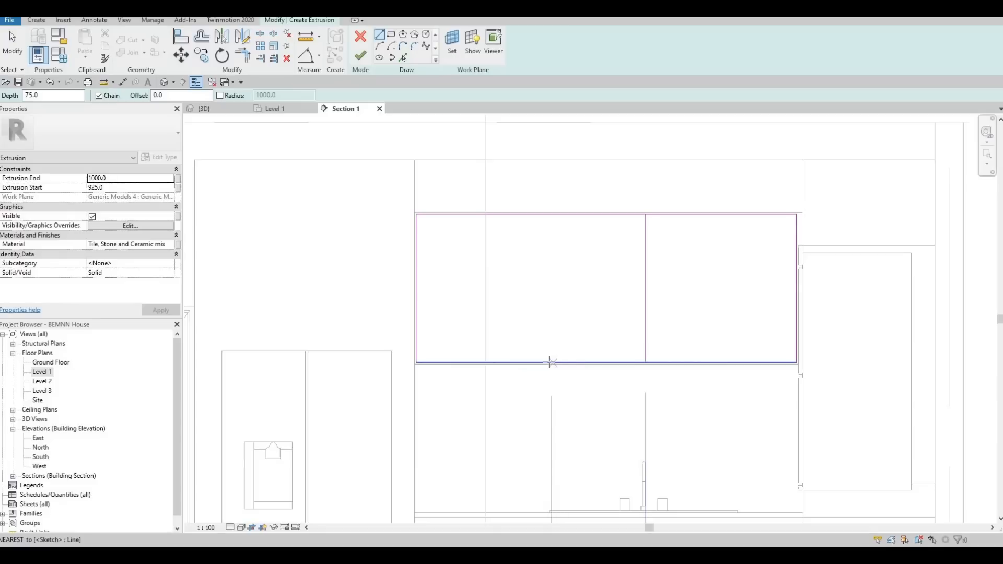
click(548, 362)
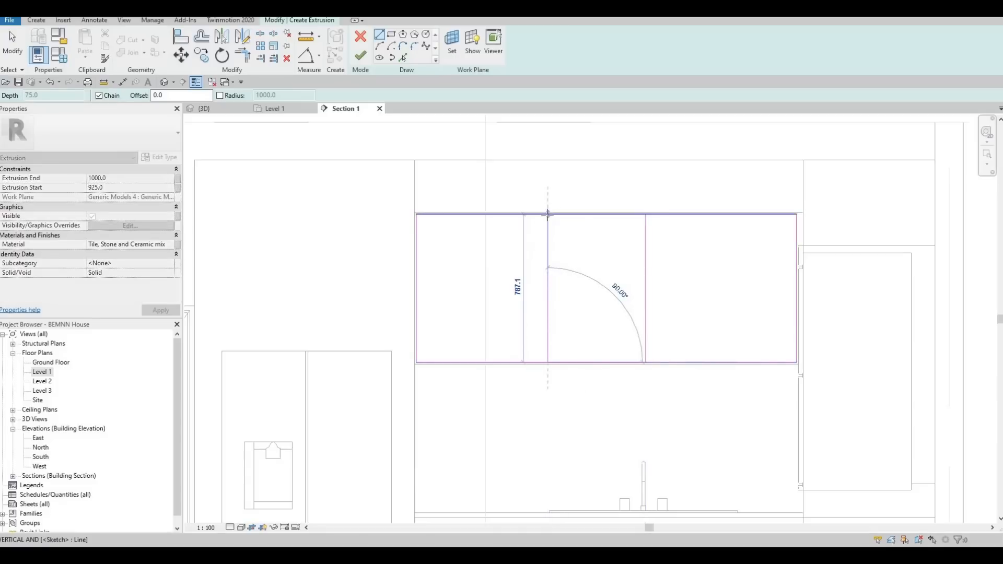
click(548, 213)
key(Escape)
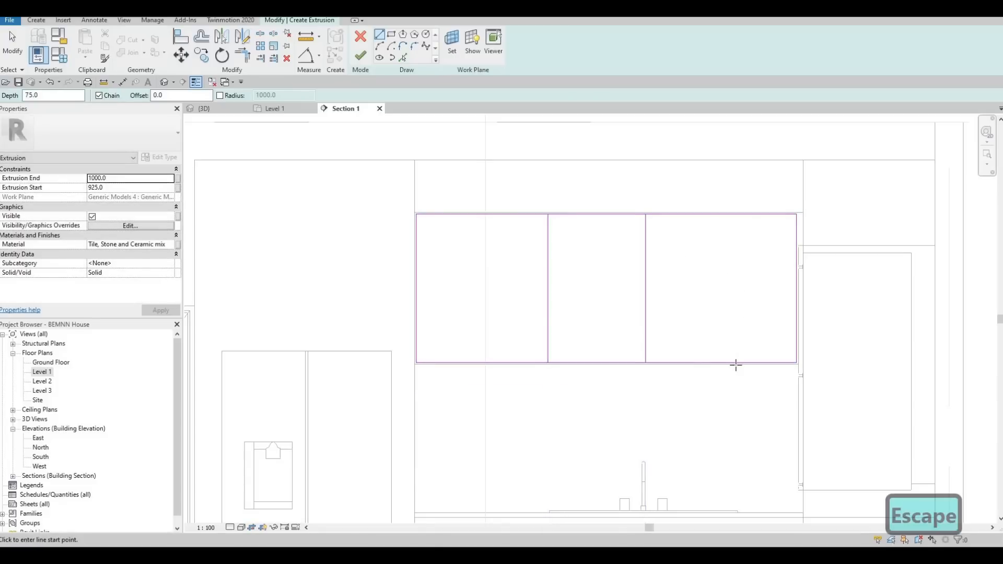
click(739, 363)
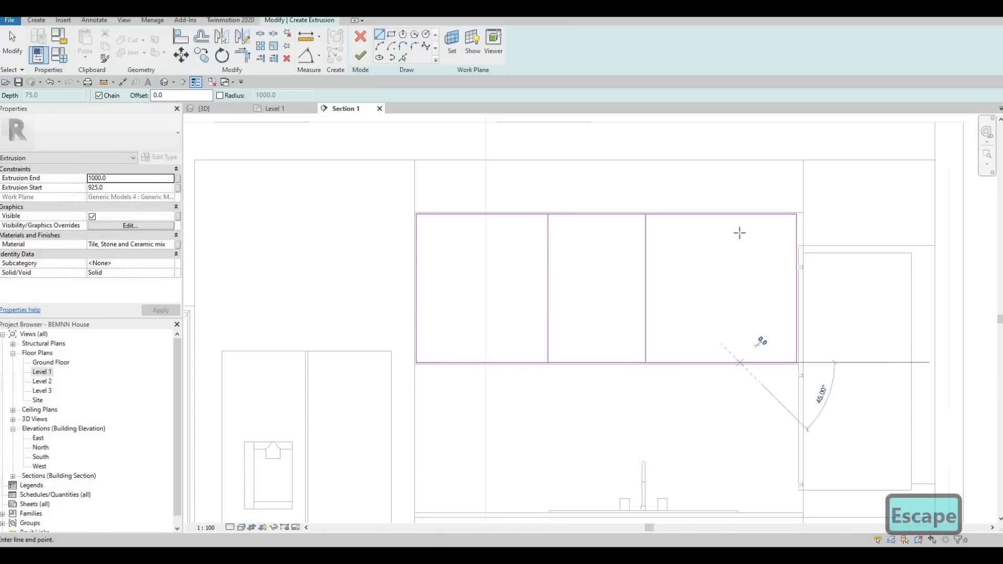
click(738, 215)
key(Escape)
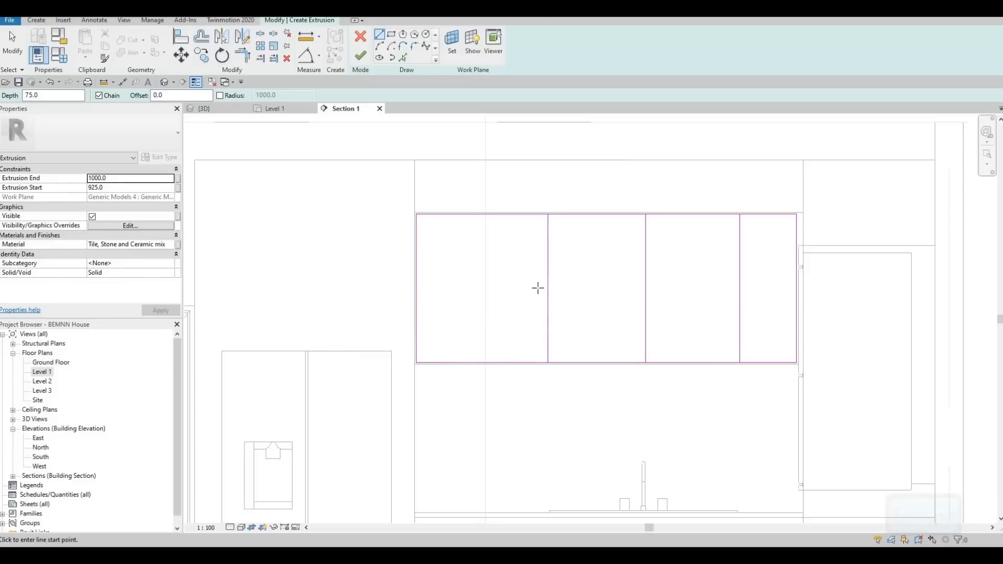
- Draw a fourth full-height vertical divider about 200 mm from the rectangle's left edge
click(455, 362)
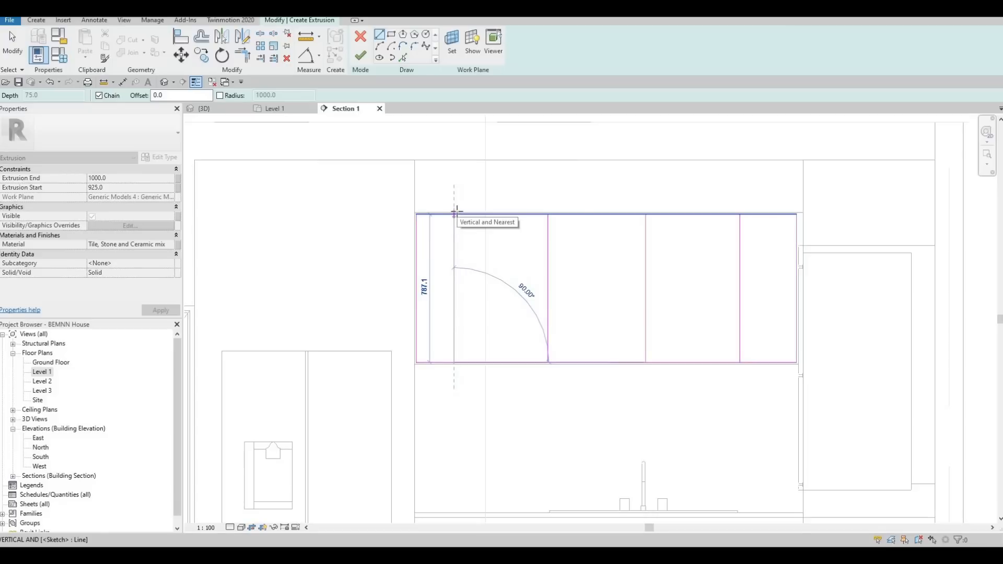
click(454, 214)
key(Escape)
key(Escape)
- Set the distance between the two middle dividers to 500 mm by moving the left one of the pair
click(549, 258)
click(599, 376)
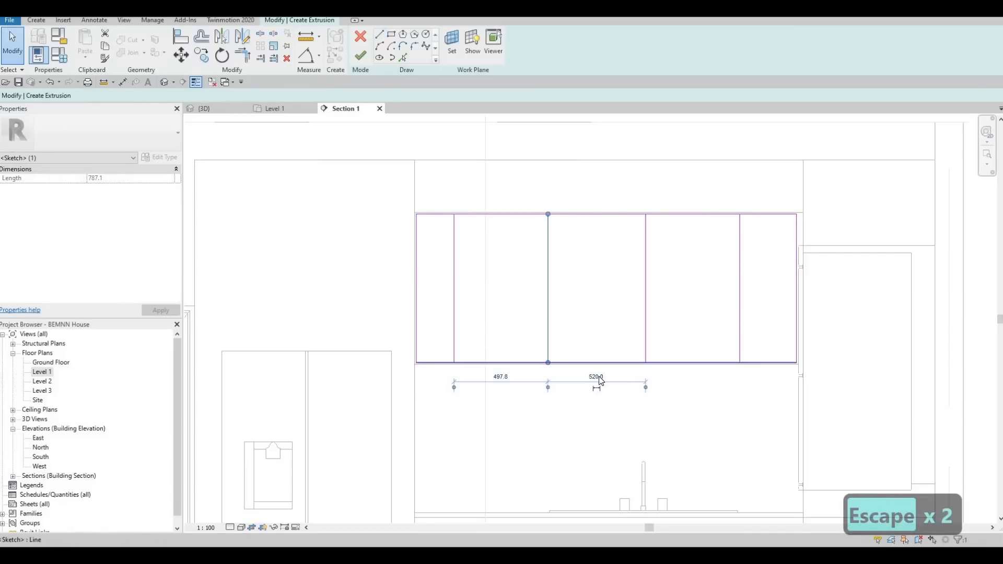
key(Escape)
click(739, 337)
key(Escape)
key(Escape)
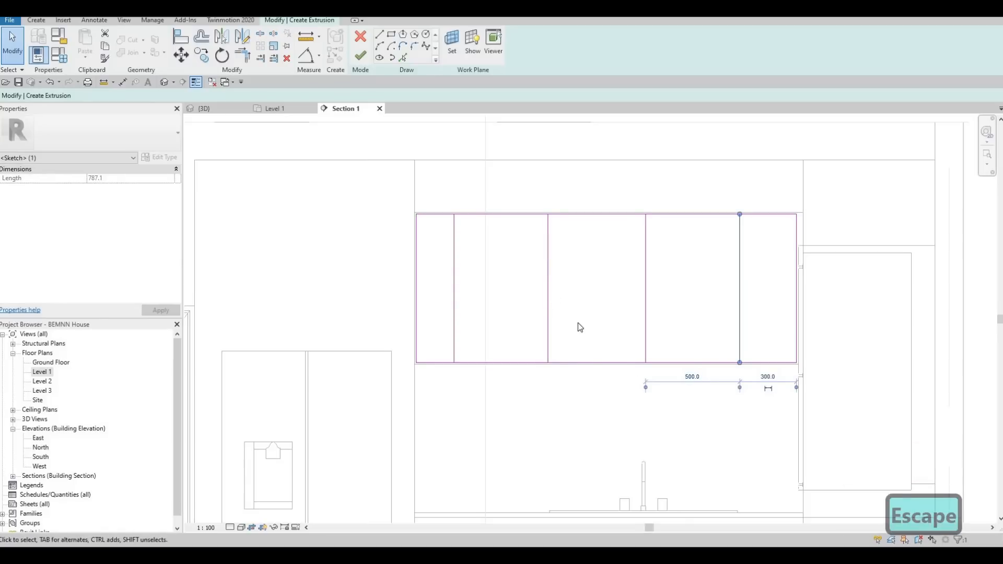
click(549, 295)
click(590, 376)
text(500)
key(Return)
key(Escape)
key(Escape)
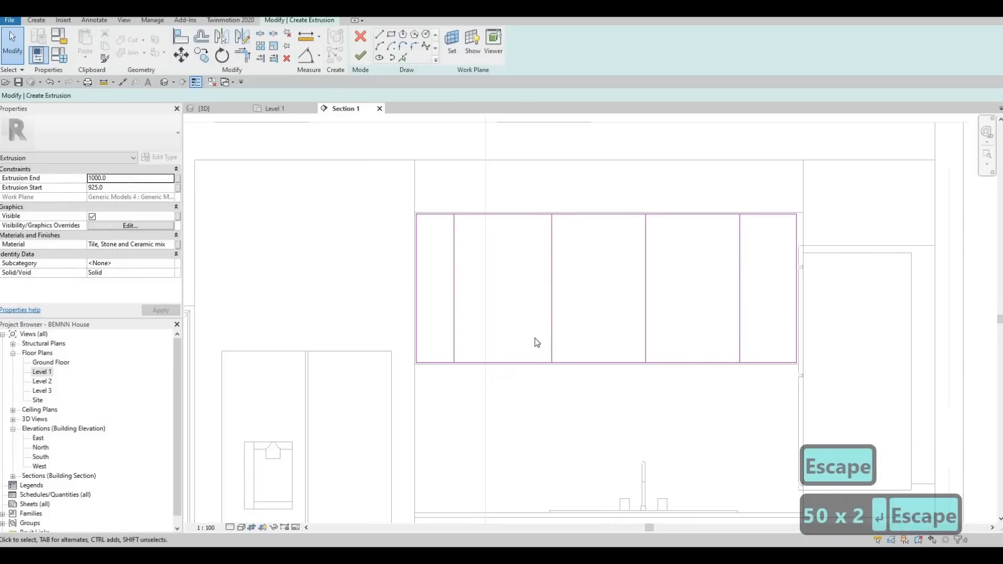
- Set the distance between the leftmost divider and its neighbour to 500 mm, and check the widths of both end panels
click(455, 293)
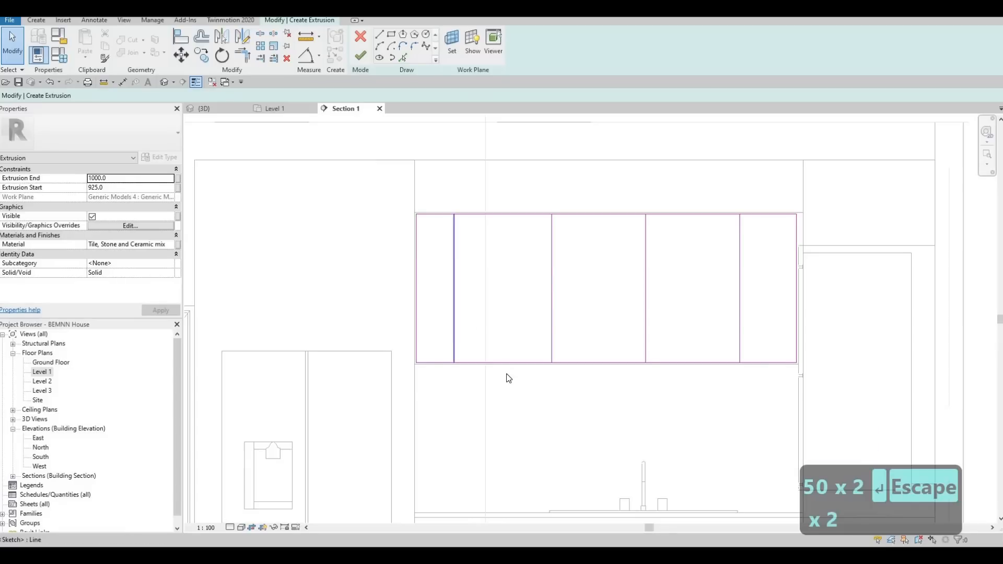
click(502, 376)
text(500)
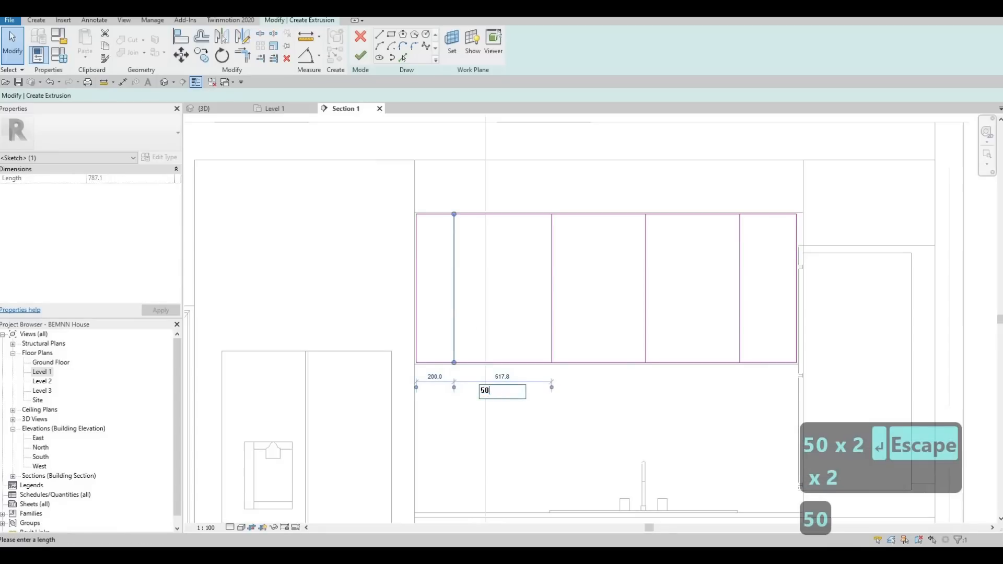
key(Return)
key(Escape)
key(Escape)
key(Escape)
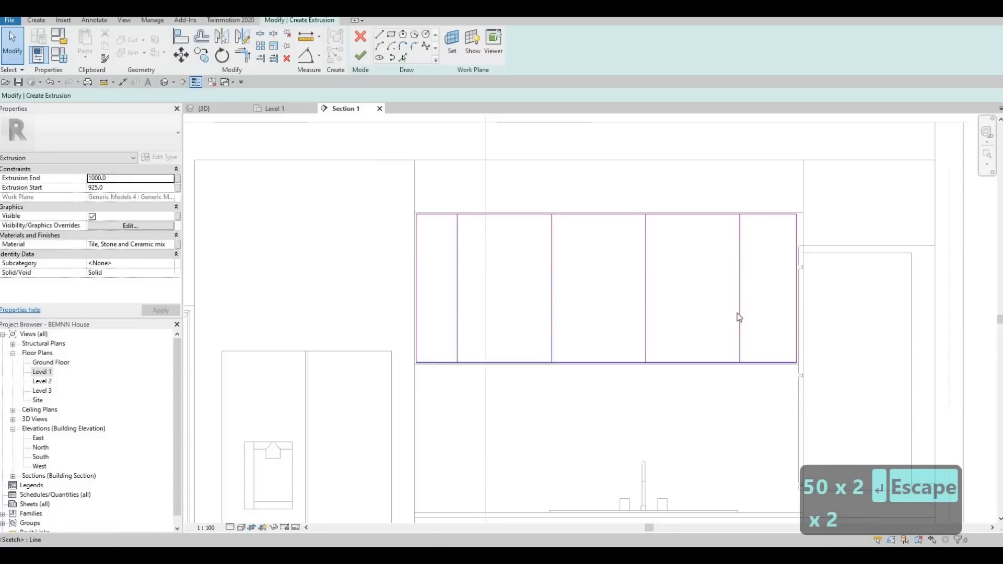
click(740, 313)
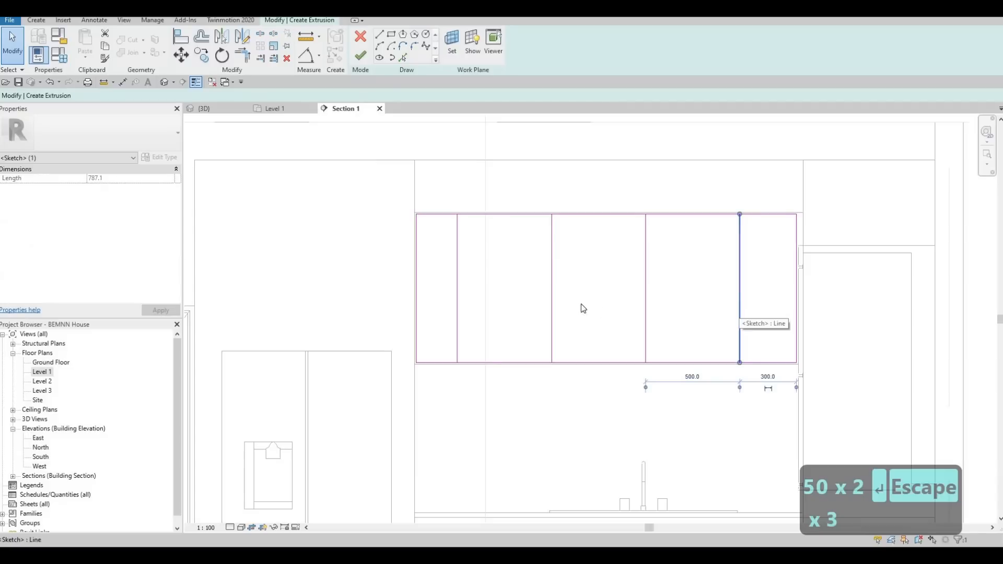
key(Escape)
click(458, 303)
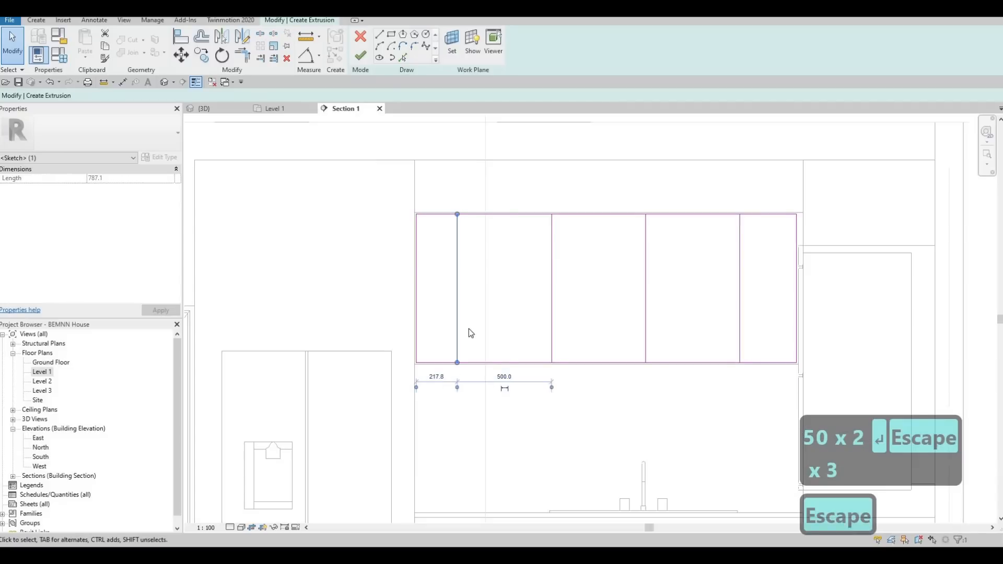
key(Escape)
key(Escape)
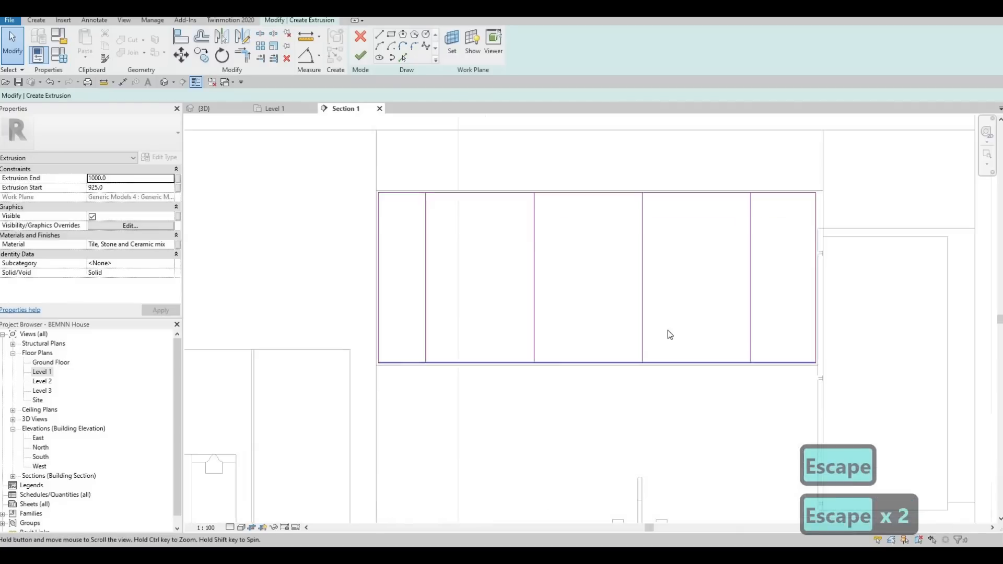
- Add a parallel copy of each of the four vertical dividers, offset 10 mm to its left
scroll(667, 330, down, 1)
scroll(663, 301, up, 1)
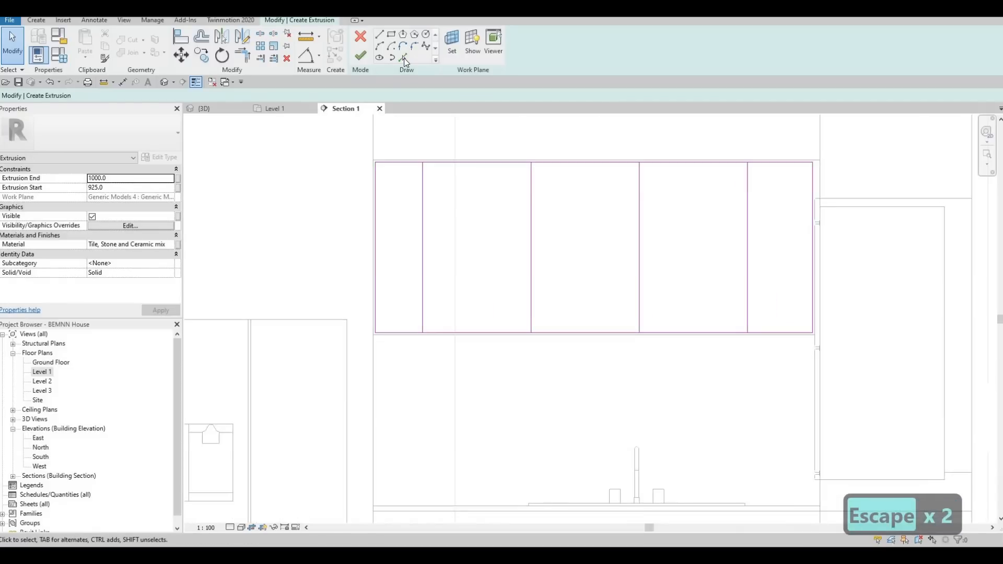
click(403, 58)
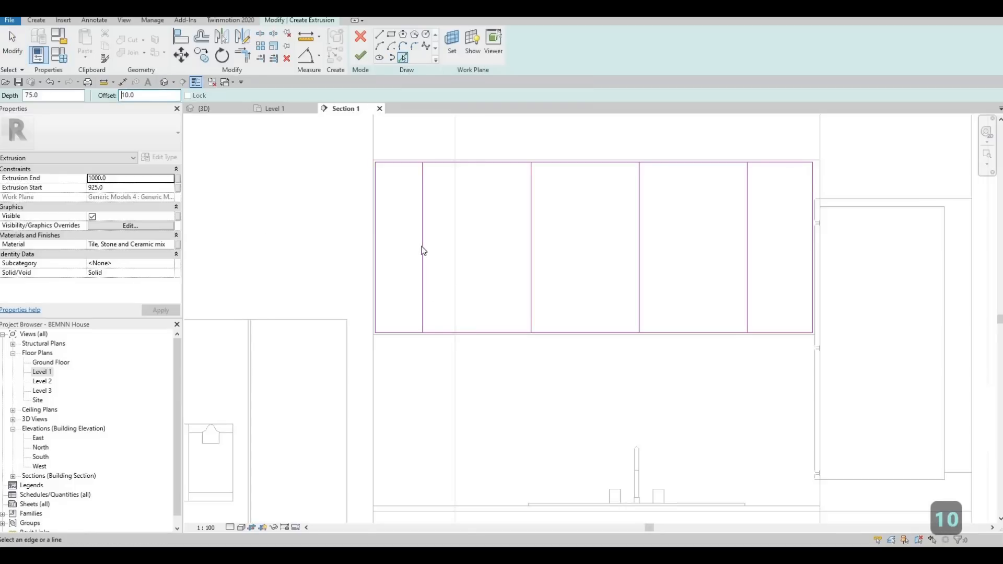
click(487, 239)
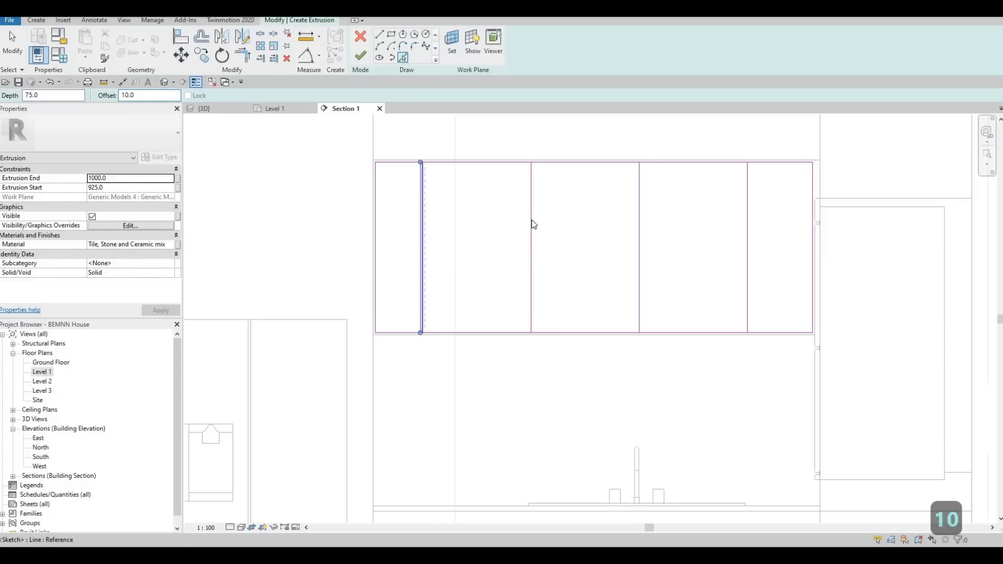
click(626, 223)
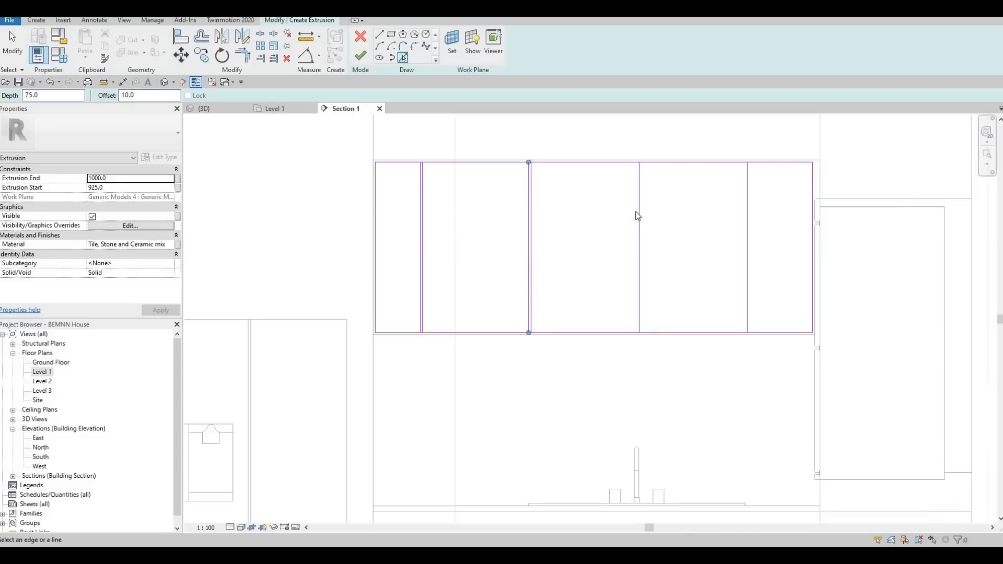
click(721, 212)
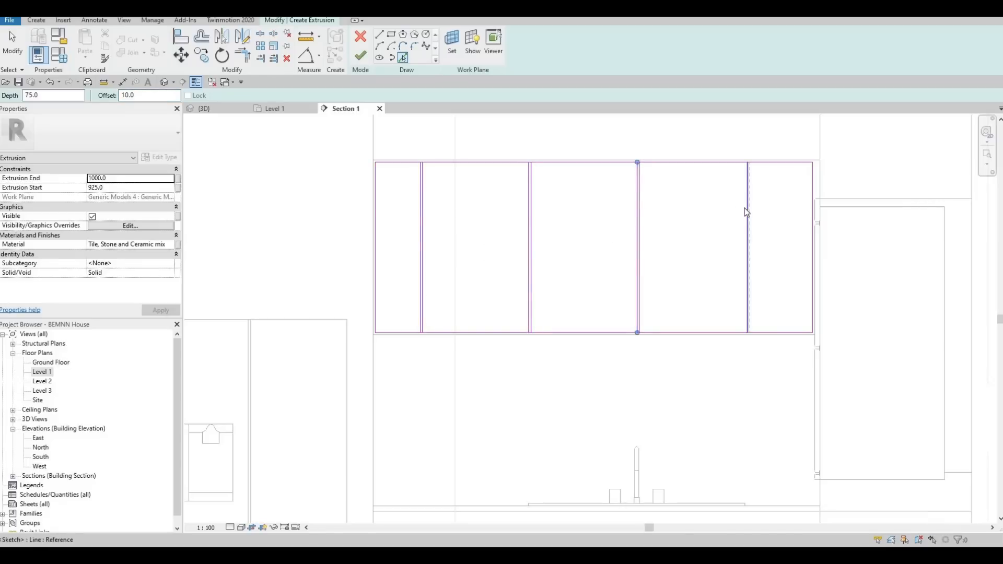
click(652, 274)
key(Escape)
key(Escape)
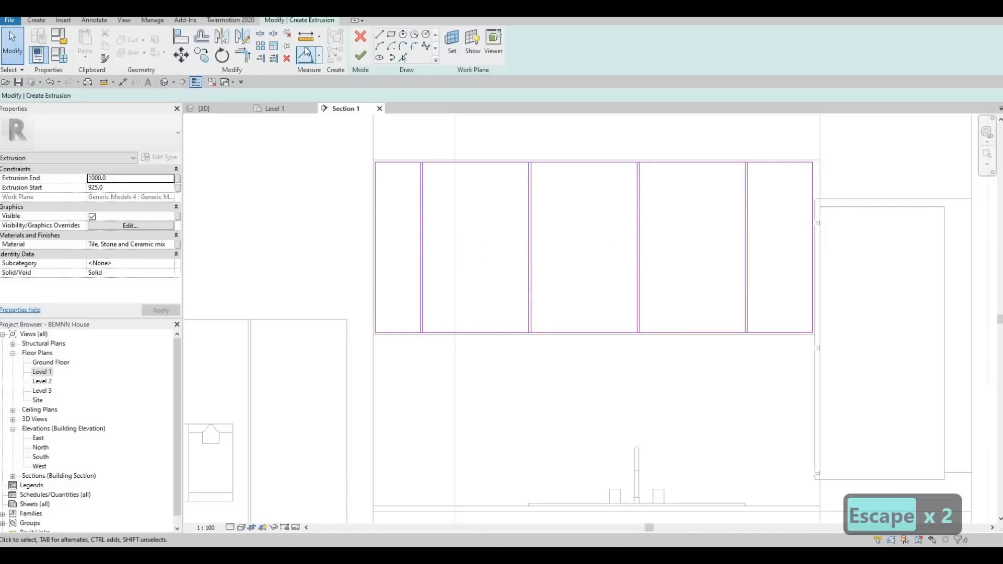
- Split the sketch's top edge inside each of the four 10 mm gaps between the paired dividers
key(s)
key(l)
scroll(417, 161, up, 5)
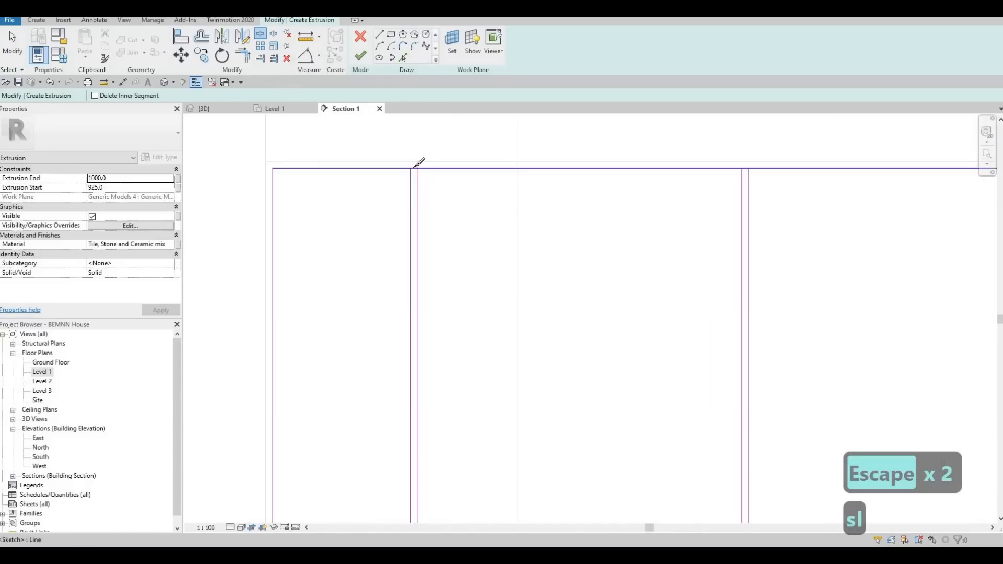
scroll(420, 161, up, 2)
scroll(750, 162, down, 2)
scroll(747, 169, up, 1)
click(747, 168)
scroll(718, 165, down, 2)
middle_drag(948, 187, 647, 181)
scroll(677, 162, up, 2)
scroll(658, 161, up, 2)
click(657, 161)
scroll(635, 160, down, 2)
middle_drag(938, 163, 678, 163)
scroll(677, 162, up, 2)
click(674, 161)
scroll(659, 342, down, 4)
- Split the sketch's bottom edge inside each of the four 10 mm divider gaps
middle_drag(691, 413, 705, 261)
scroll(677, 308, up, 4)
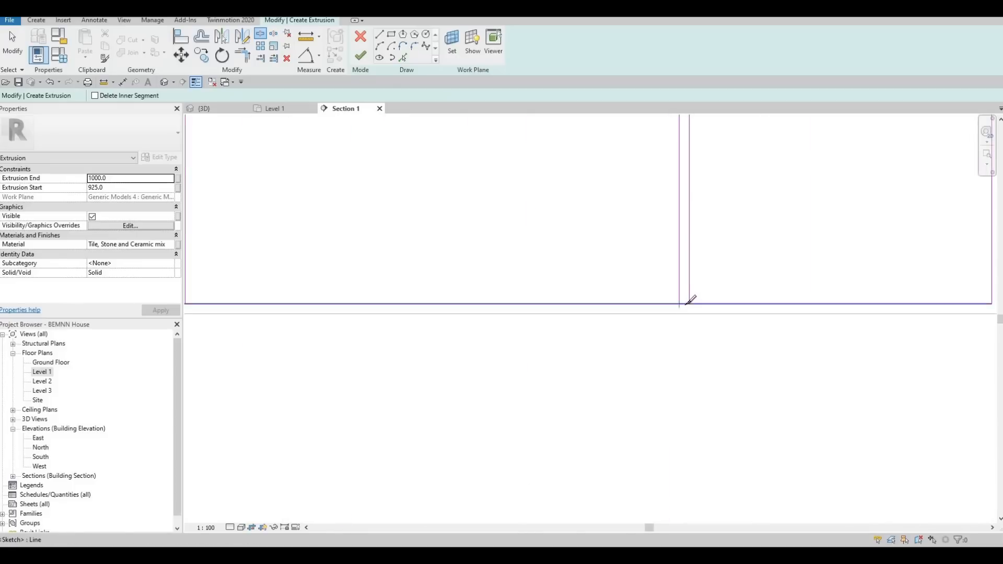
click(683, 303)
scroll(633, 303, down, 2)
middle_drag(408, 315, 587, 330)
scroll(585, 316, up, 4)
click(585, 327)
scroll(525, 313, down, 2)
middle_drag(271, 293, 690, 304)
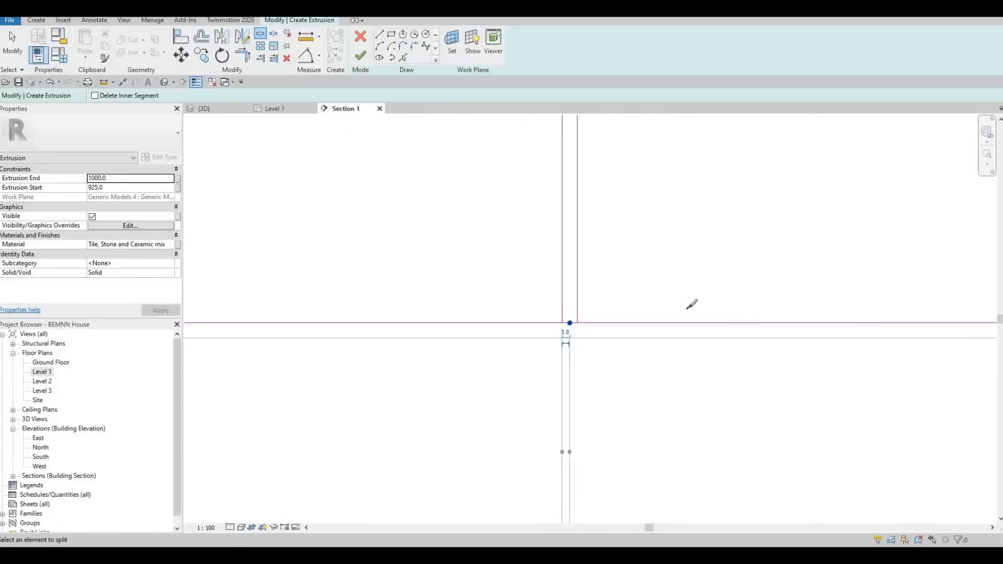
scroll(632, 327, up, 3)
click(627, 331)
scroll(616, 319, down, 3)
middle_drag(201, 335, 648, 370)
scroll(638, 355, up, 3)
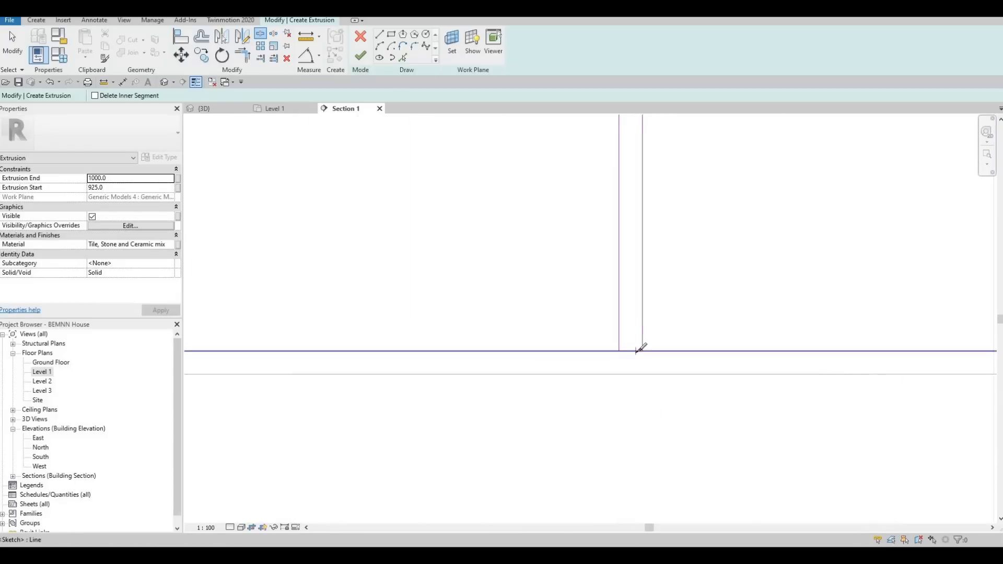
click(632, 329)
scroll(632, 342, down, 3)
key(Escape)
key(Escape)
key(Escape)
scroll(632, 351, down, 2)
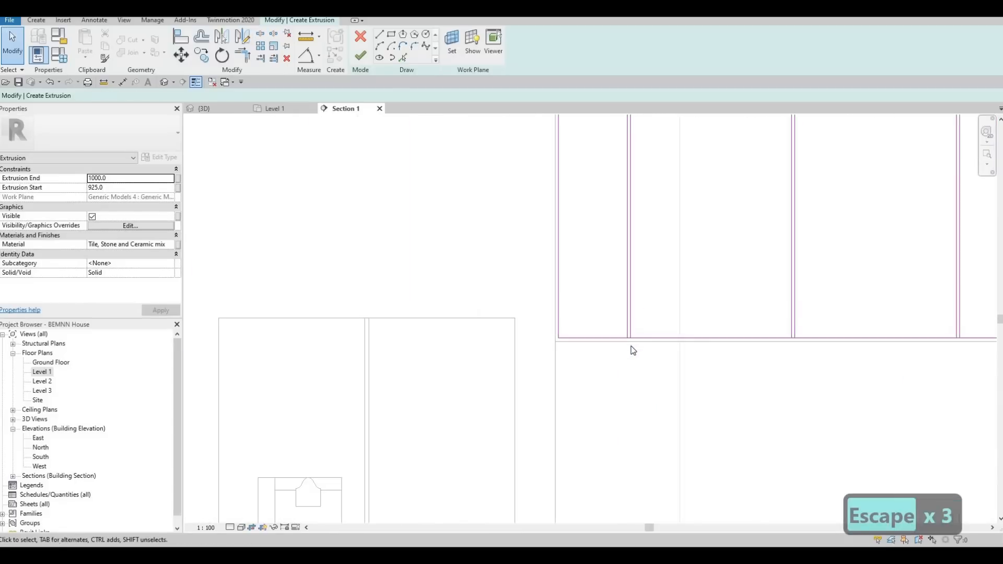
- Trim the bottom edge to corners with the divider lines on both sides of the two leftmost gaps
key(t)
key(r)
scroll(629, 329, up, 2)
click(623, 322)
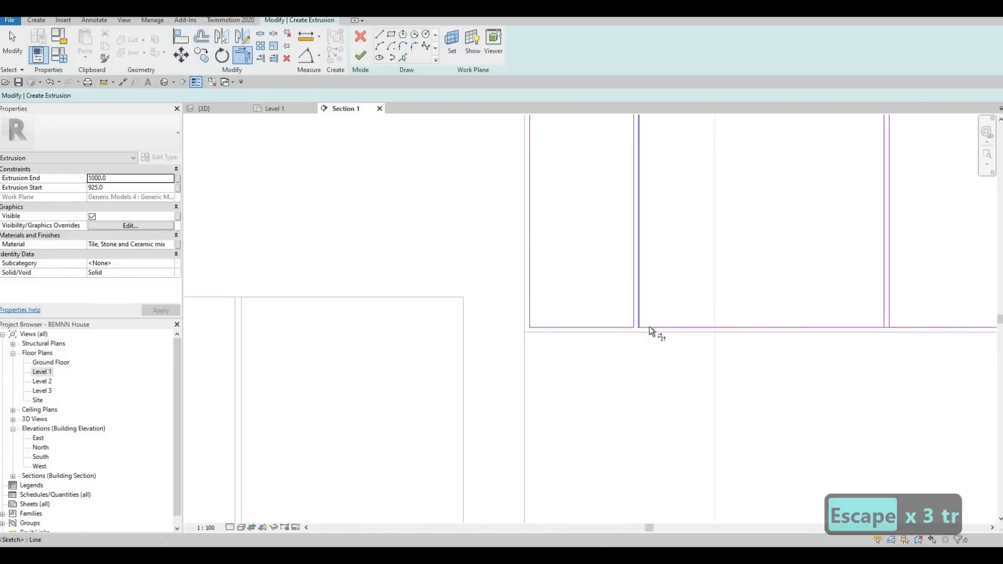
mouse_move(680, 308)
middle_down()
mouse_move(679, 323)
mouse_move(685, 302)
middle_up()
scroll(686, 302, up, 3)
click(693, 317)
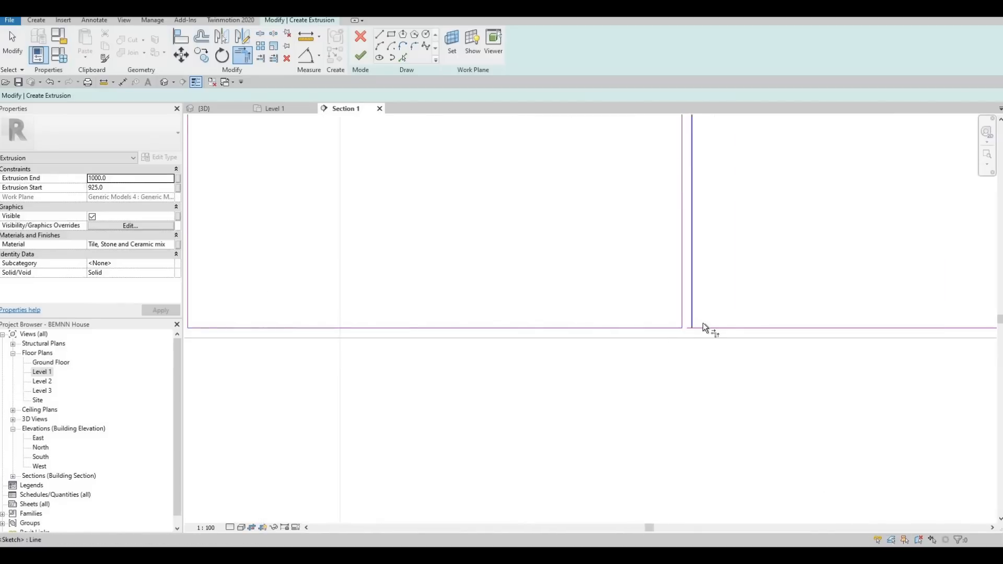
scroll(802, 290, down, 3)
- Trim the bottom edge to corners with the divider lines at the two rightmost gaps
scroll(801, 286, up, 3)
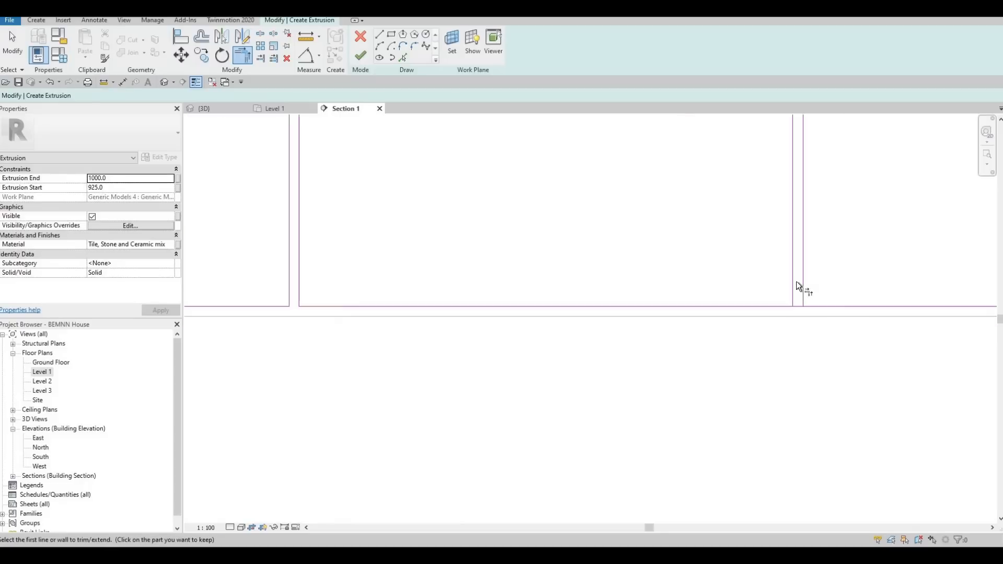
click(790, 291)
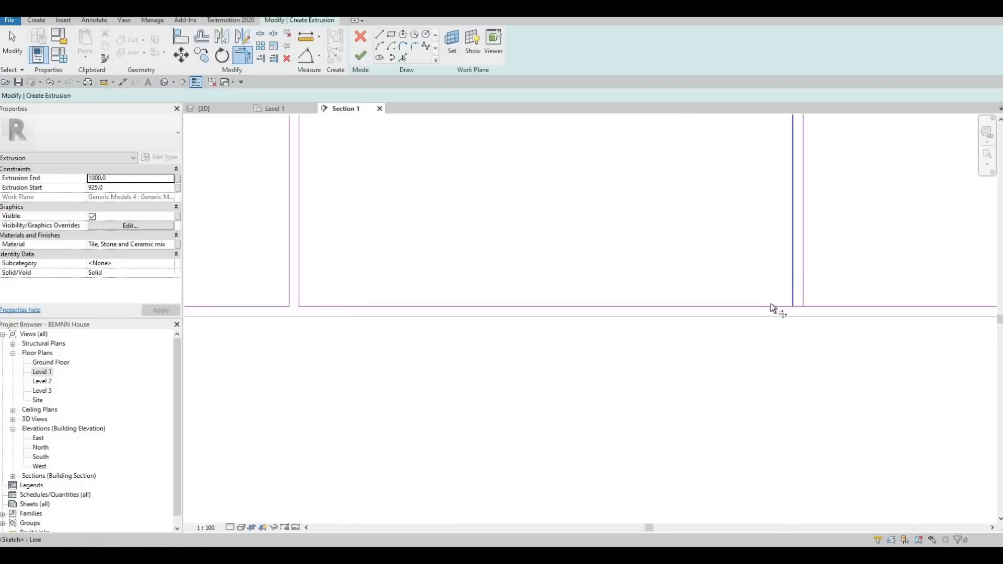
click(817, 306)
click(803, 287)
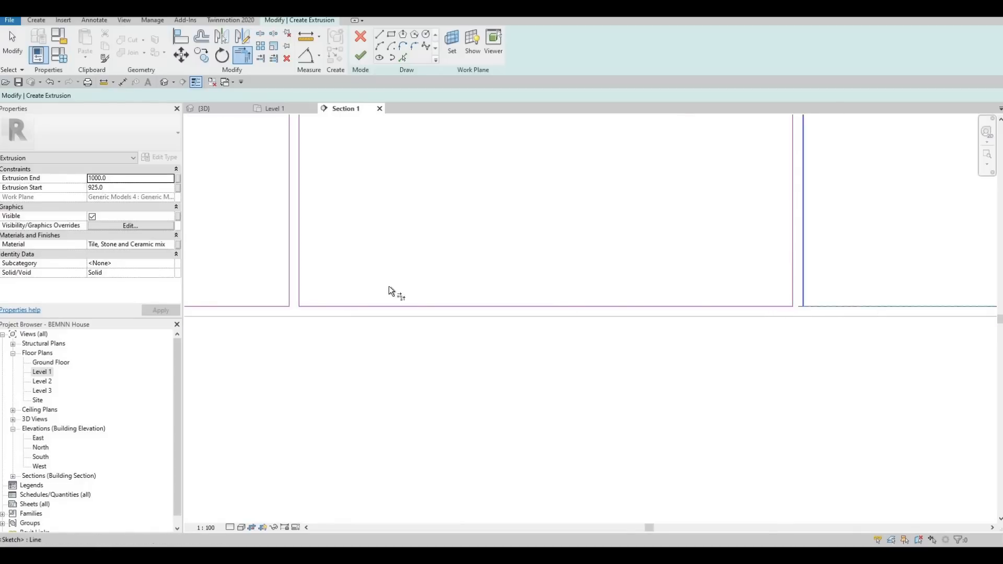
scroll(817, 266, down, 2)
click(795, 301)
click(826, 278)
- Trim the top edge to corners with the divider lines at the two rightmost gaps
scroll(788, 311, down, 4)
scroll(781, 240, up, 4)
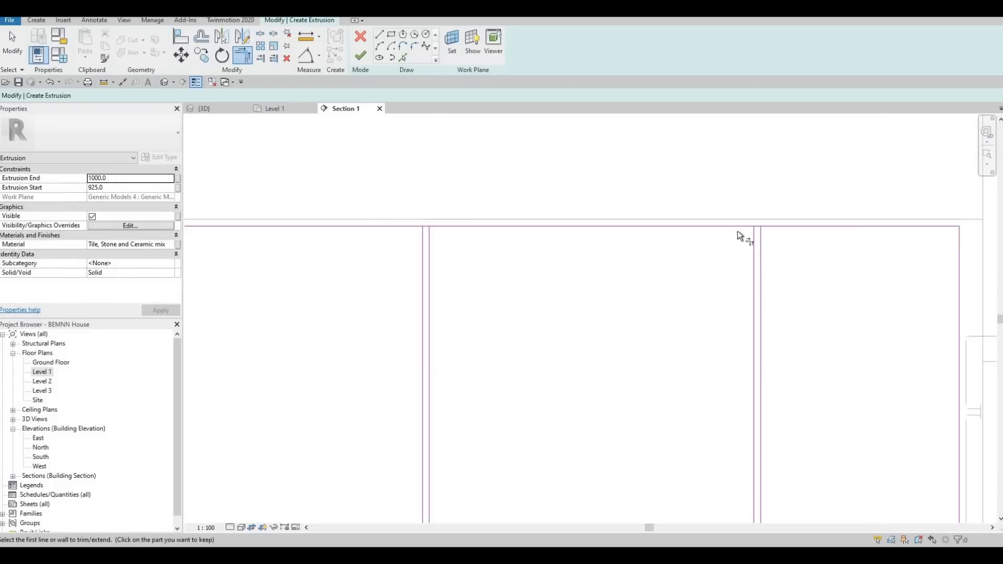
click(728, 226)
click(713, 219)
scroll(573, 254, down, 4)
scroll(450, 257, up, 3)
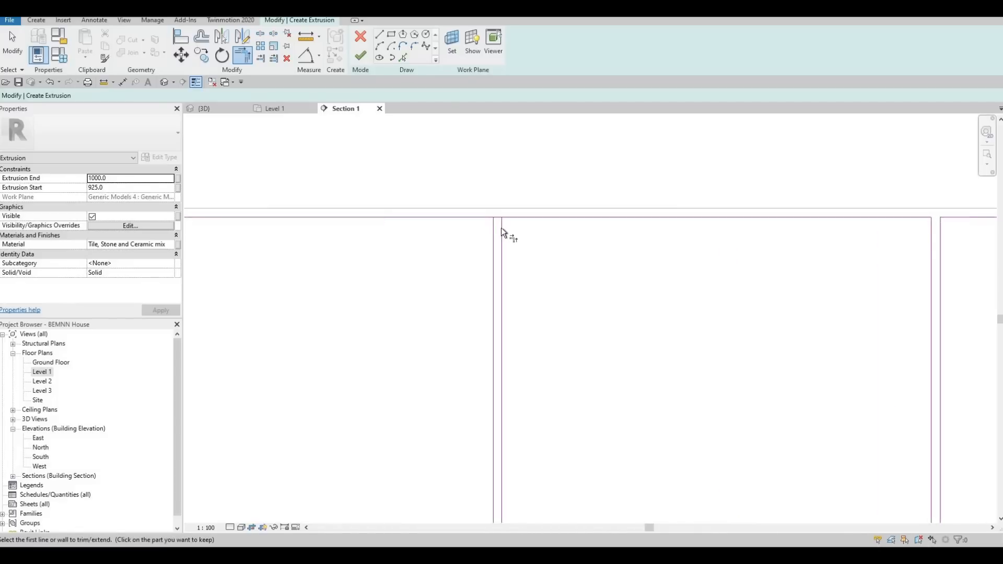
click(502, 227)
click(525, 216)
click(492, 225)
click(477, 217)
- Trim the top edge to corners at the two leftmost gaps, closing all five door panel outlines
scroll(344, 239, down, 4)
scroll(266, 236, up, 4)
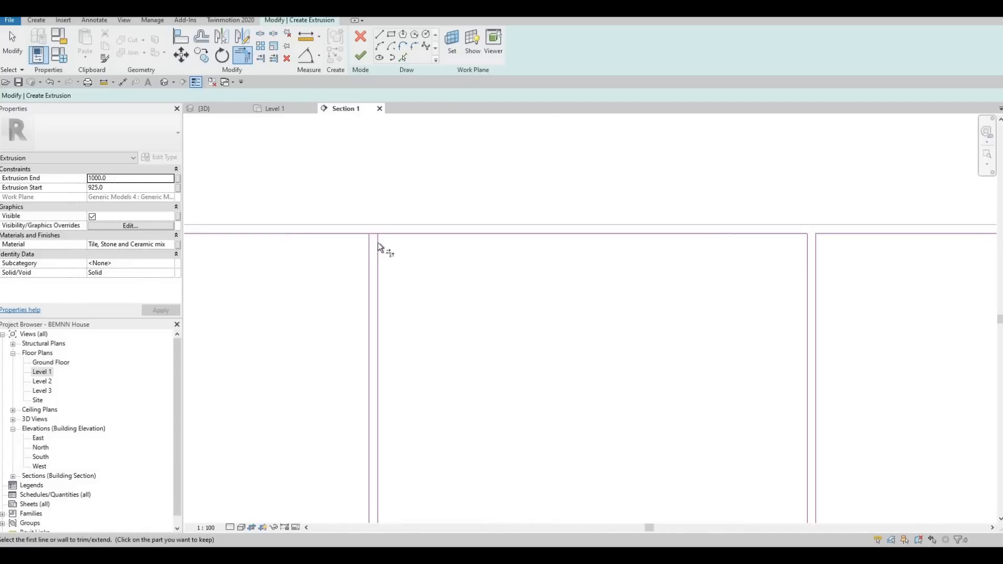
click(379, 243)
click(390, 233)
click(368, 239)
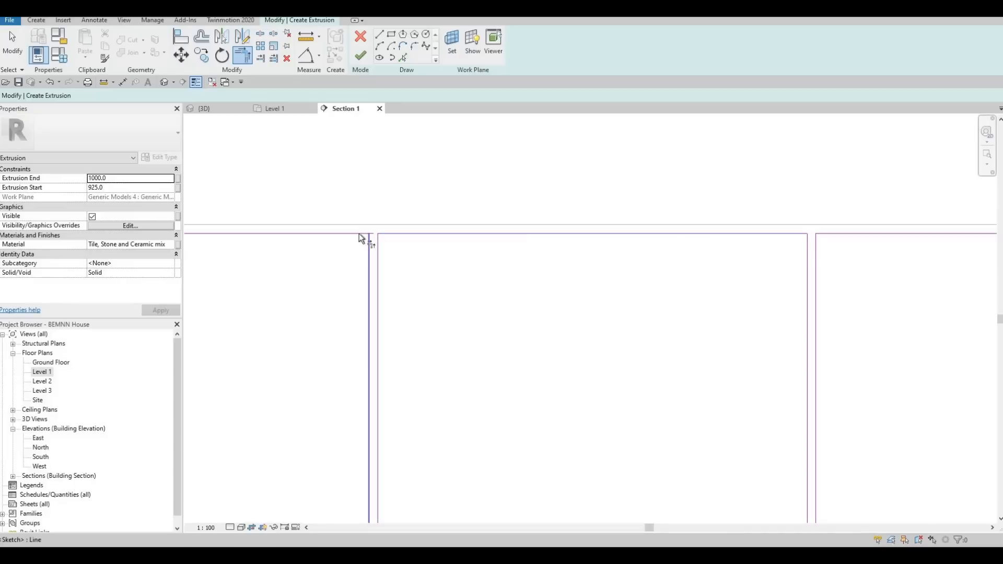
scroll(538, 227, down, 2)
scroll(493, 225, up, 2)
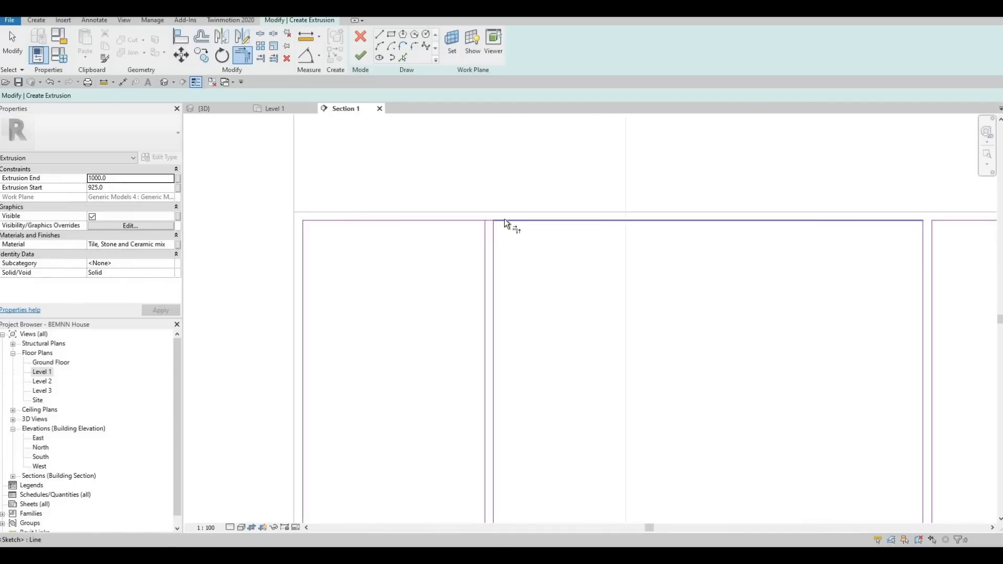
click(485, 229)
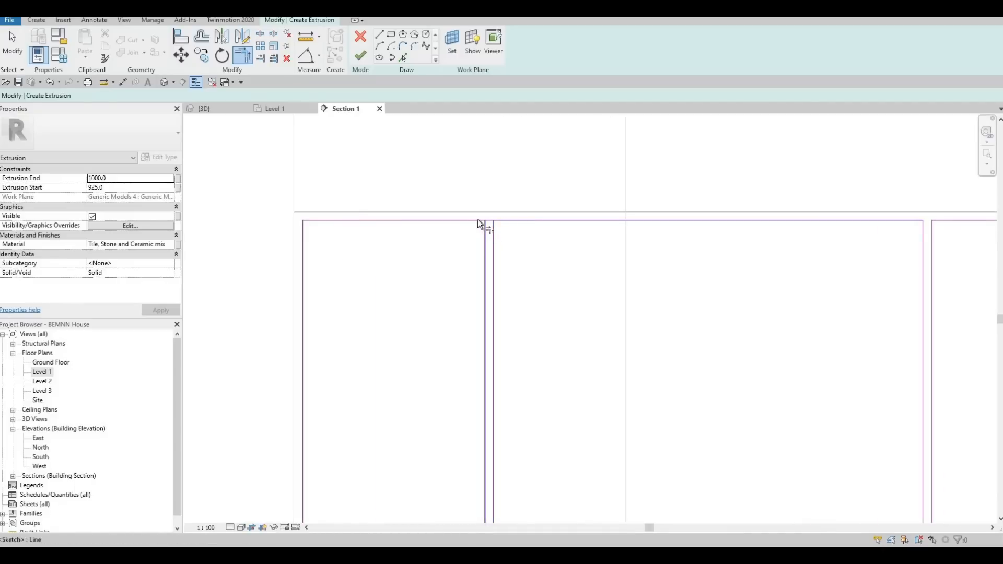
click(483, 212)
scroll(483, 212, down, 2)
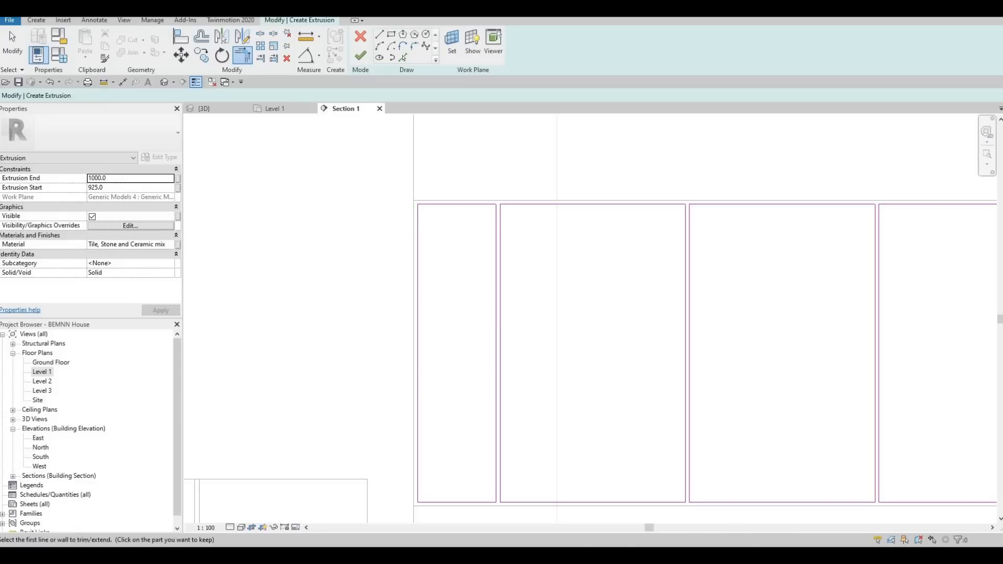
- Set the door panels' extrusion start to 0 and extrusion end to 10 mm
key(Tab)
text(0)
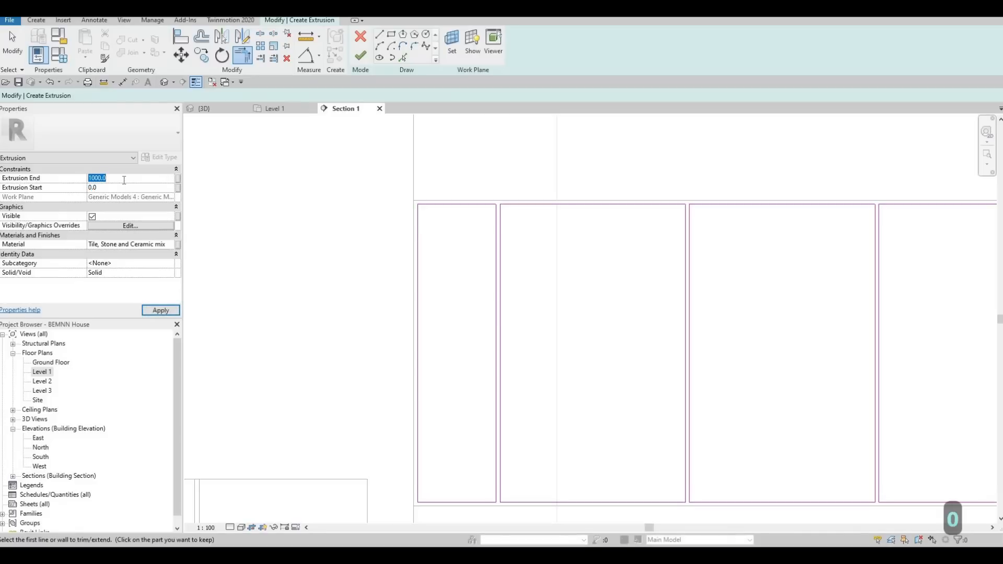
text(25)
key(BackSpace)
key(BackSpace)
key(BackSpace)
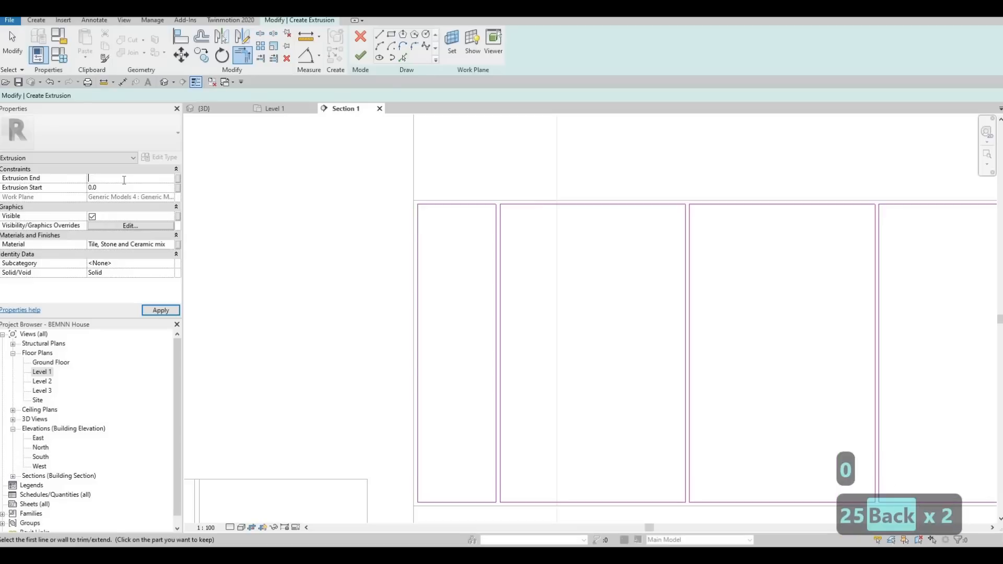
text(10)
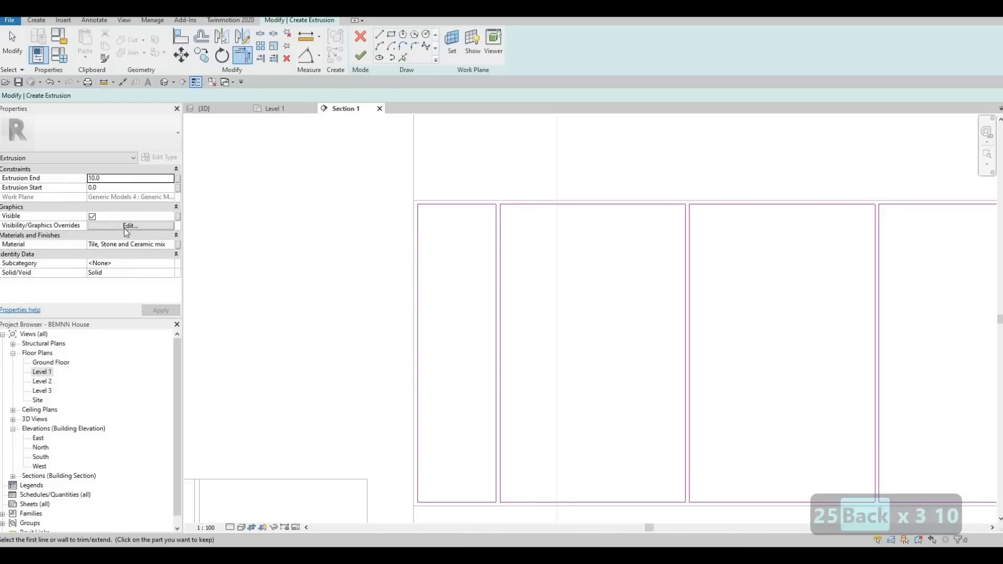
- Assign the Glulam 24c material to the door panel extrusion and finish its sketch
click(170, 246)
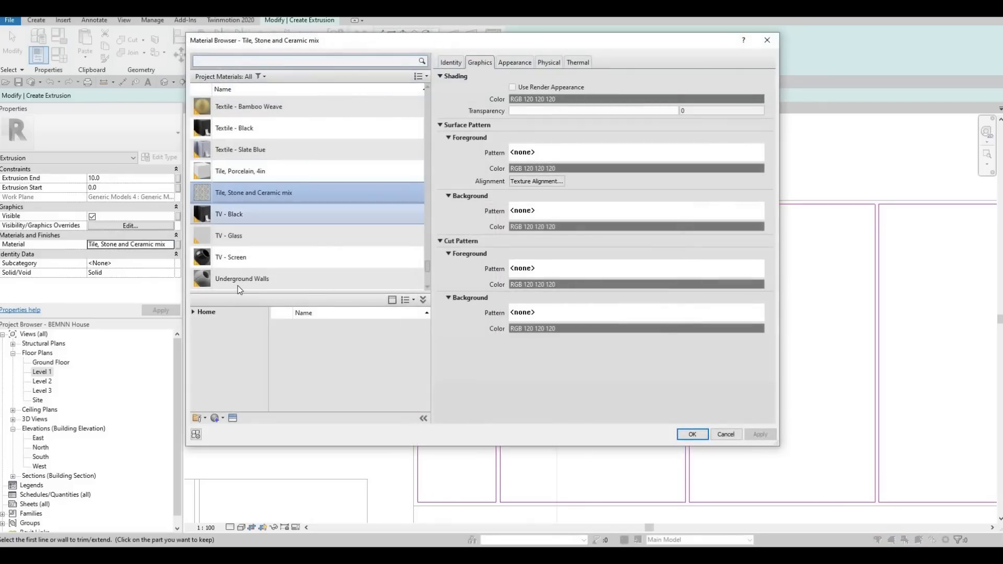
scroll(227, 245, up, 4)
scroll(235, 228, up, 8)
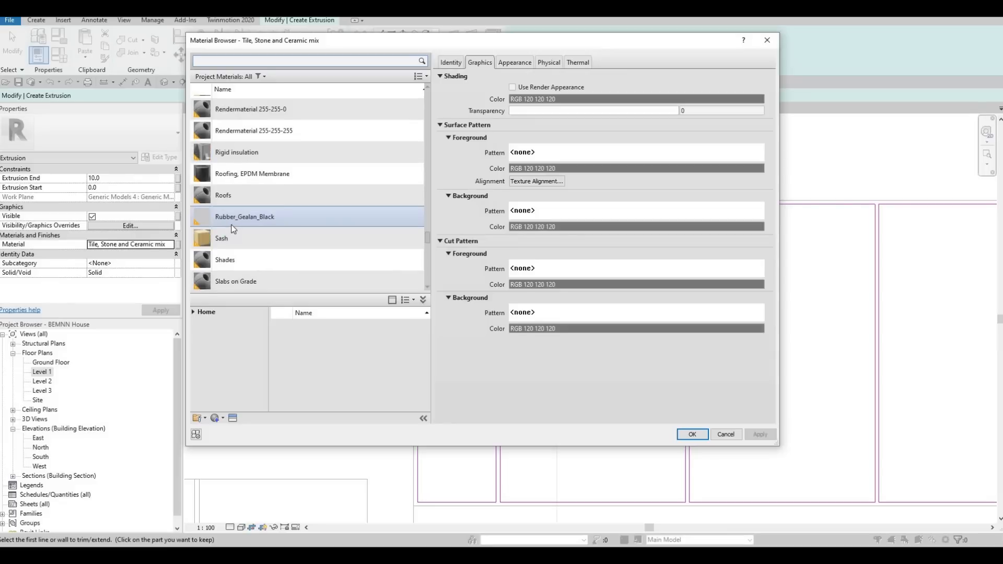
scroll(236, 243, down, 5)
scroll(236, 243, up, 10)
scroll(238, 248, down, 5)
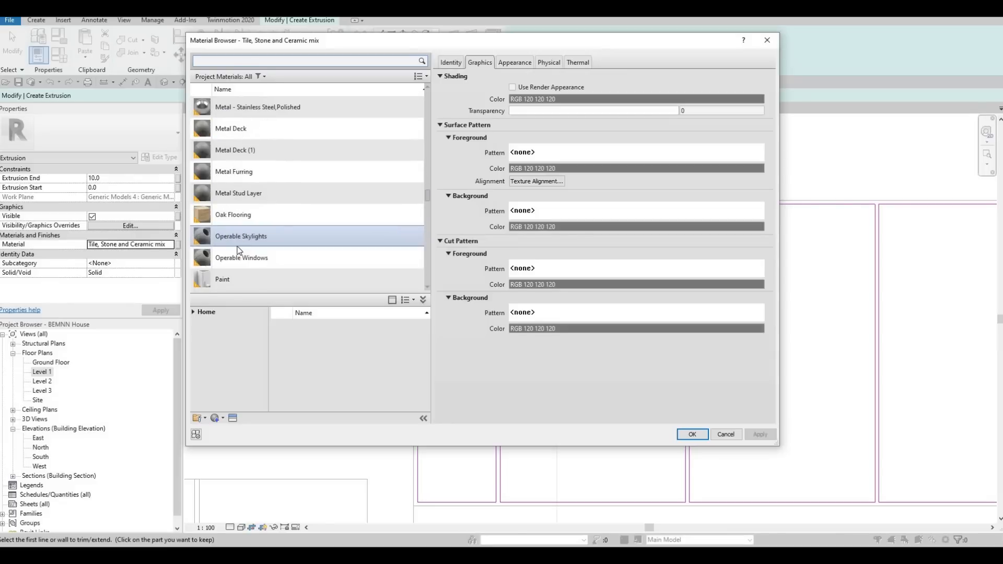
scroll(238, 249, up, 10)
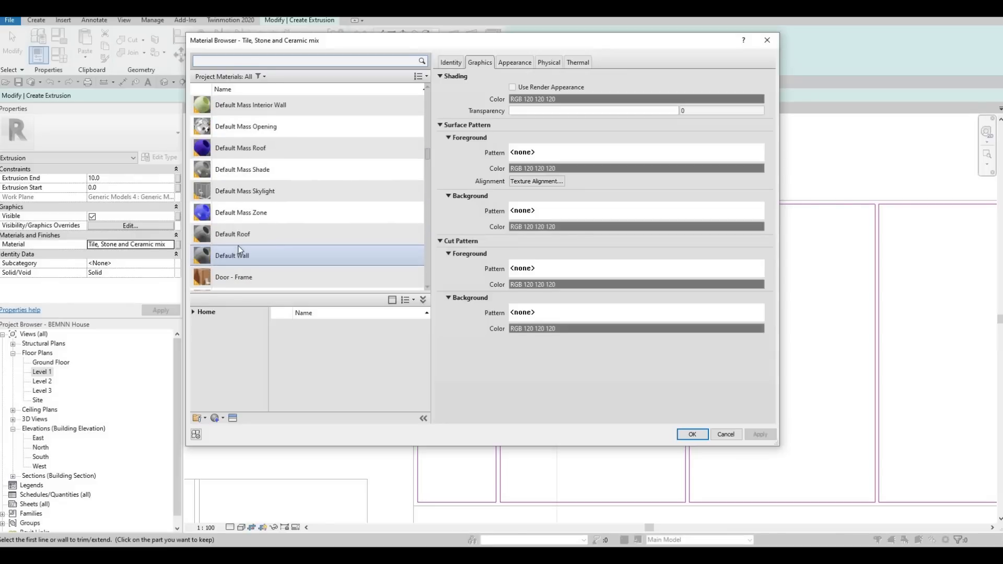
scroll(238, 249, down, 1)
scroll(238, 249, up, 6)
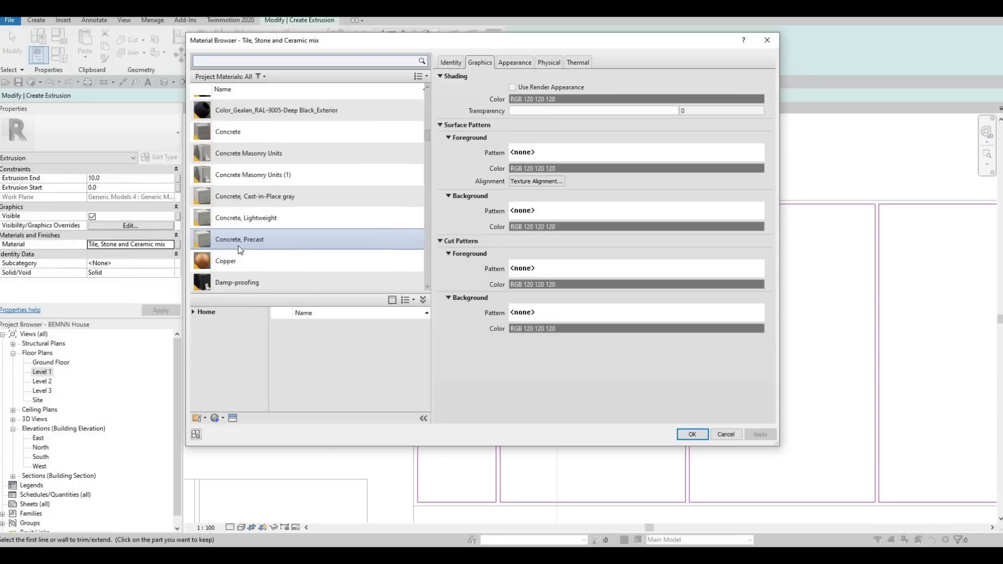
scroll(238, 249, up, 6)
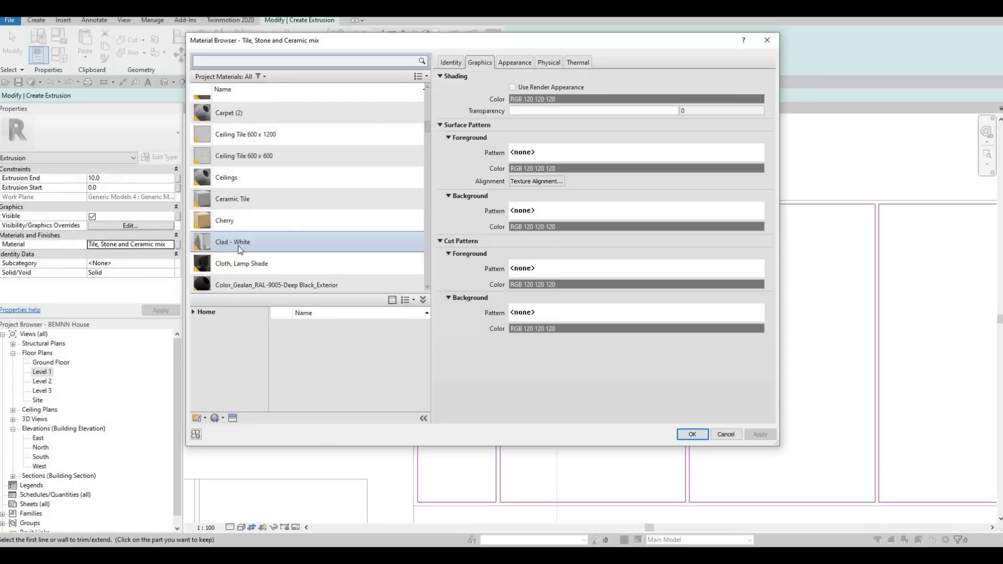
scroll(238, 249, down, 3)
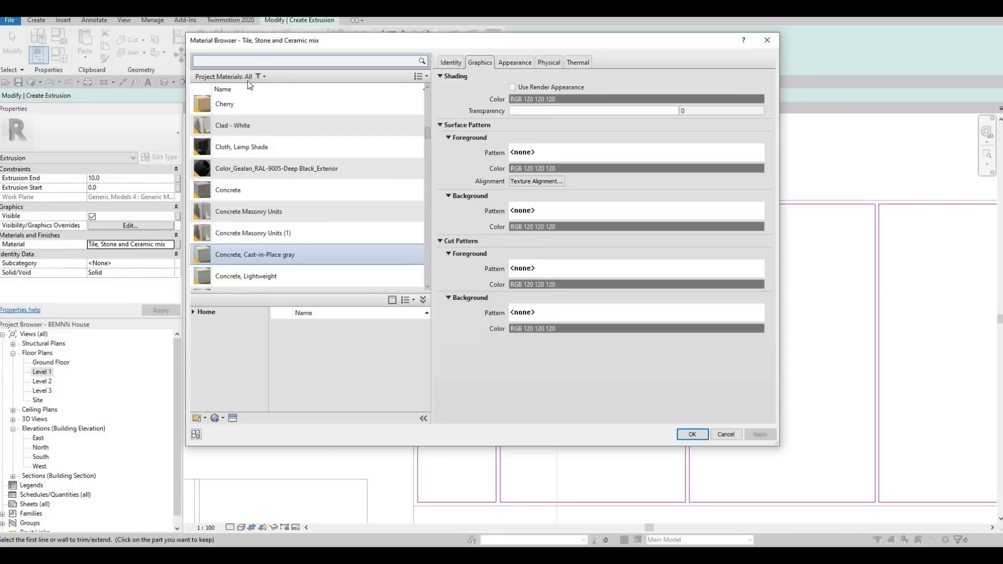
click(261, 59)
text(glu)
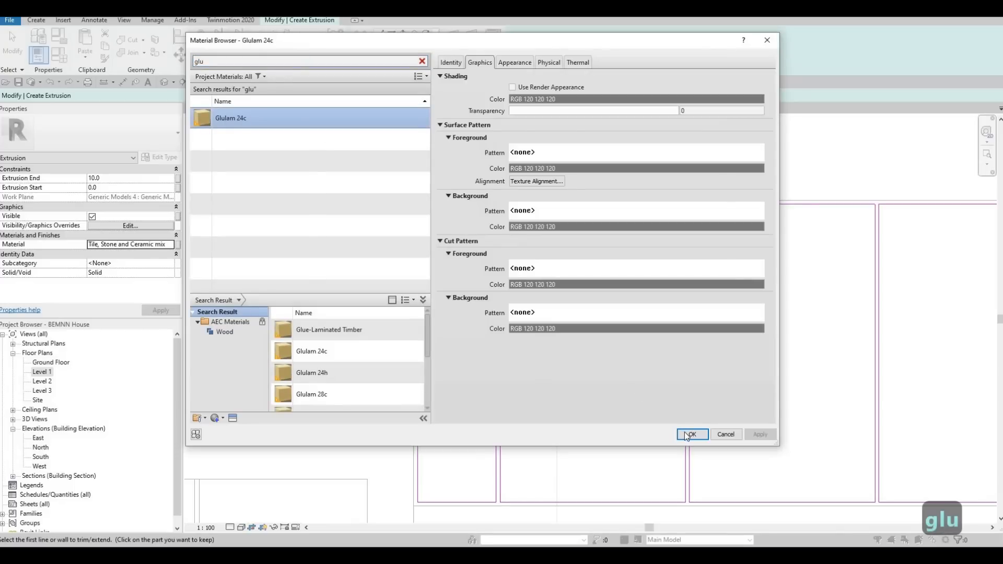
scroll(530, 230, down, 2)
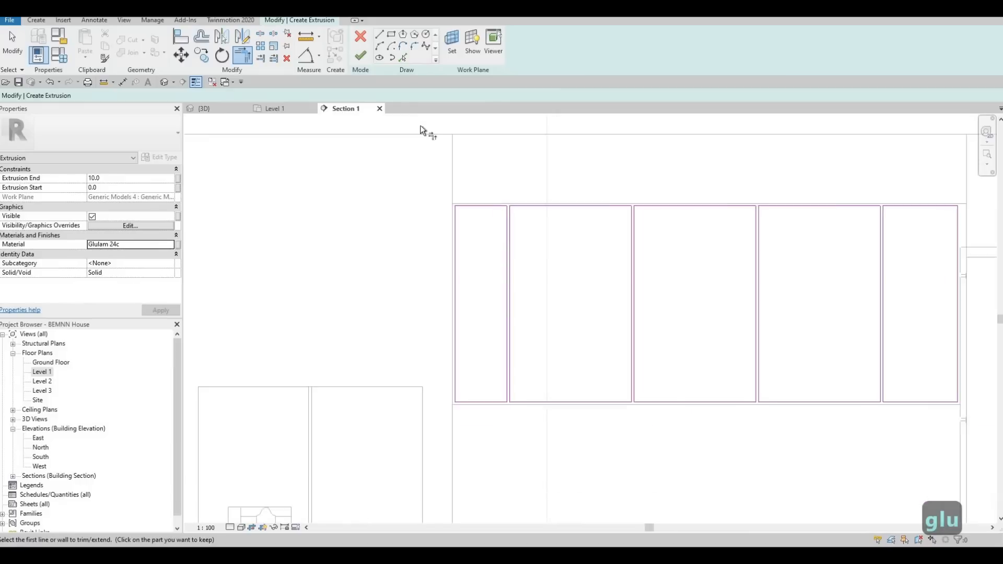
click(360, 56)
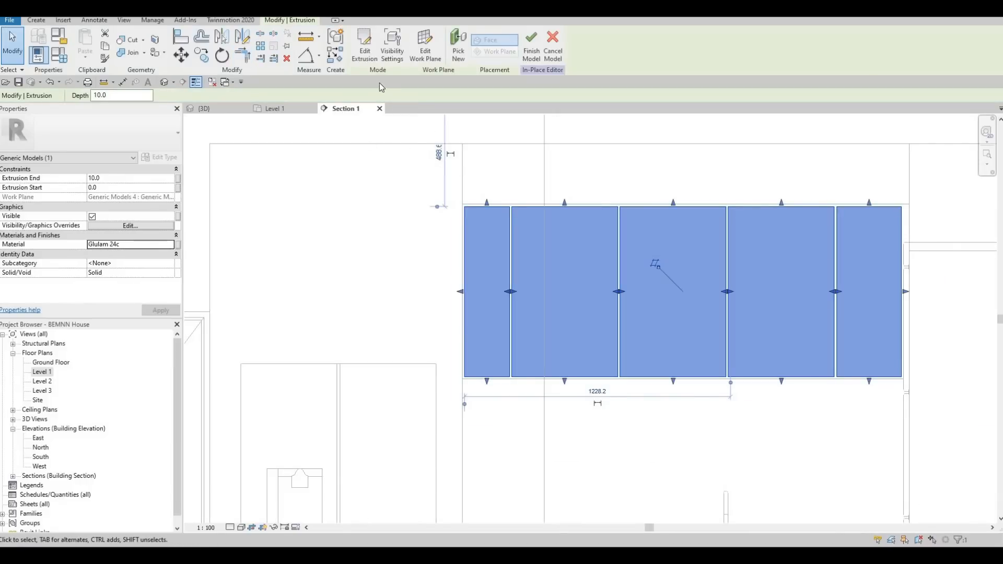
- Finish the door panels' in-place model and view the wall cabinet from the front in the 3D view
click(217, 109)
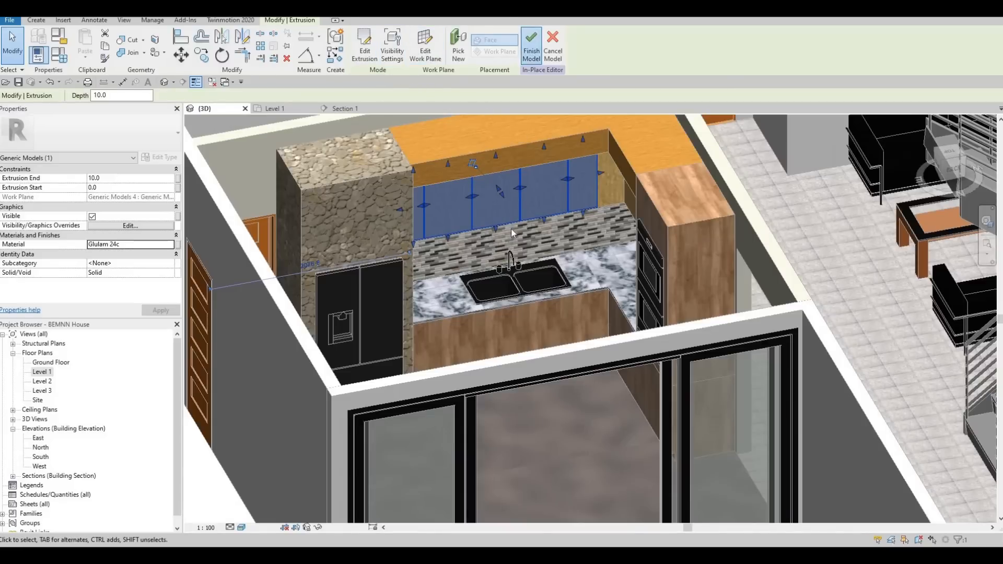
scroll(518, 229, up, 3)
key(Escape)
shift+middle_drag(578, 150, 659, 288)
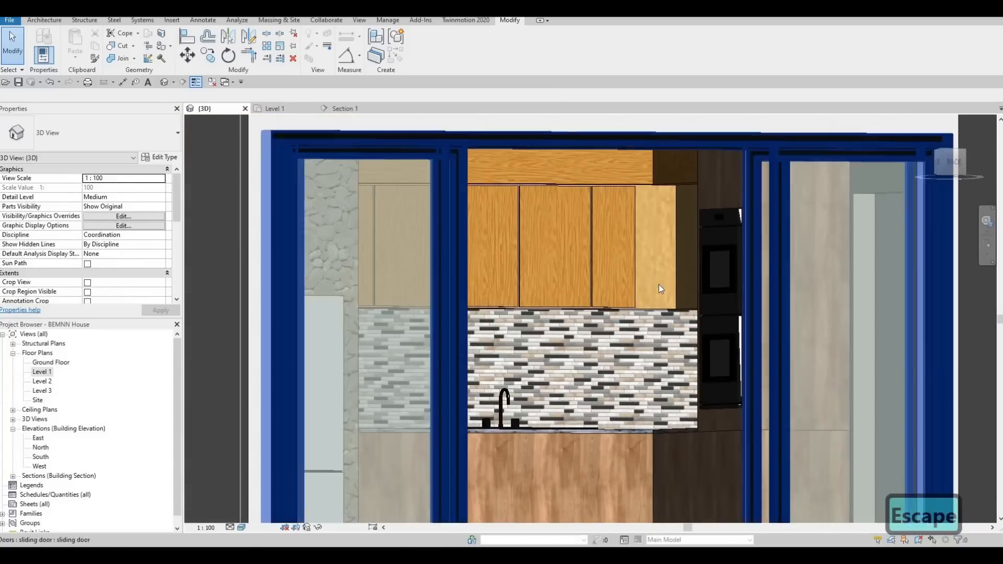
- Open the wall cabinet for in-place editing and copy its extrusion's material name, Douglas Fir, leaving the cabinet unmodified
click(661, 324)
click(170, 159)
key(Escape)
key(Escape)
key(Escape)
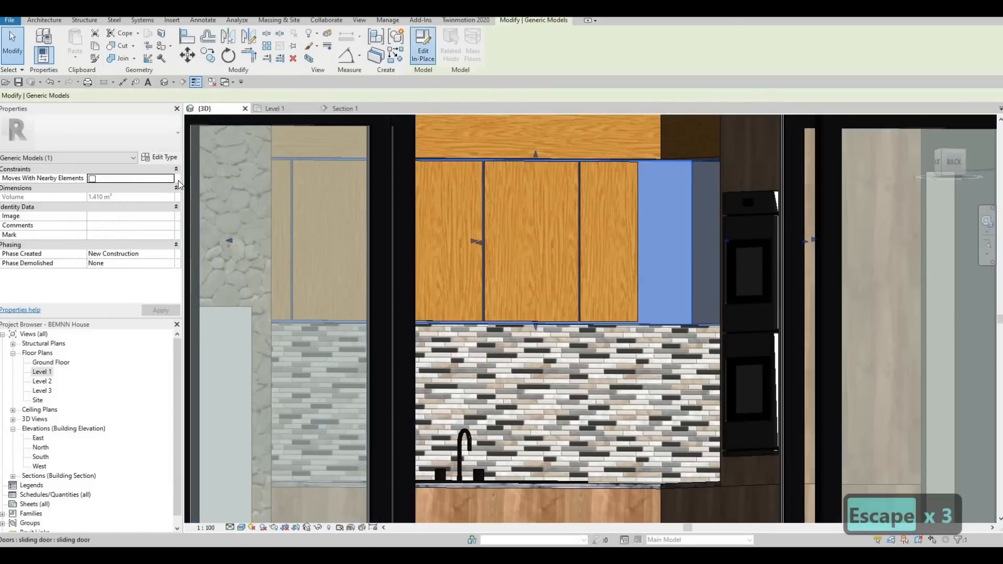
click(671, 324)
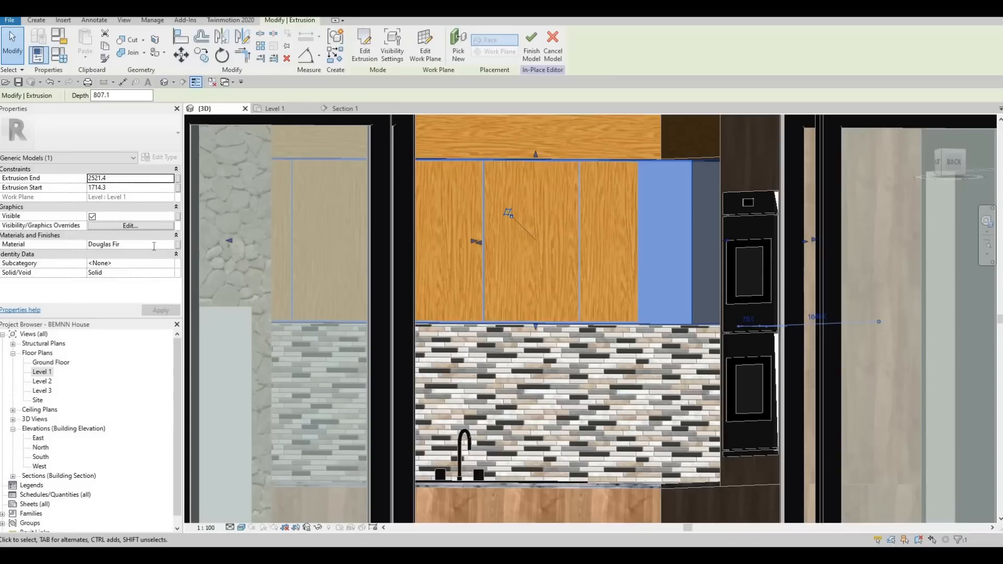
click(152, 245)
key(ctrl+c)
key(Escape)
key(Escape)
key(Escape)
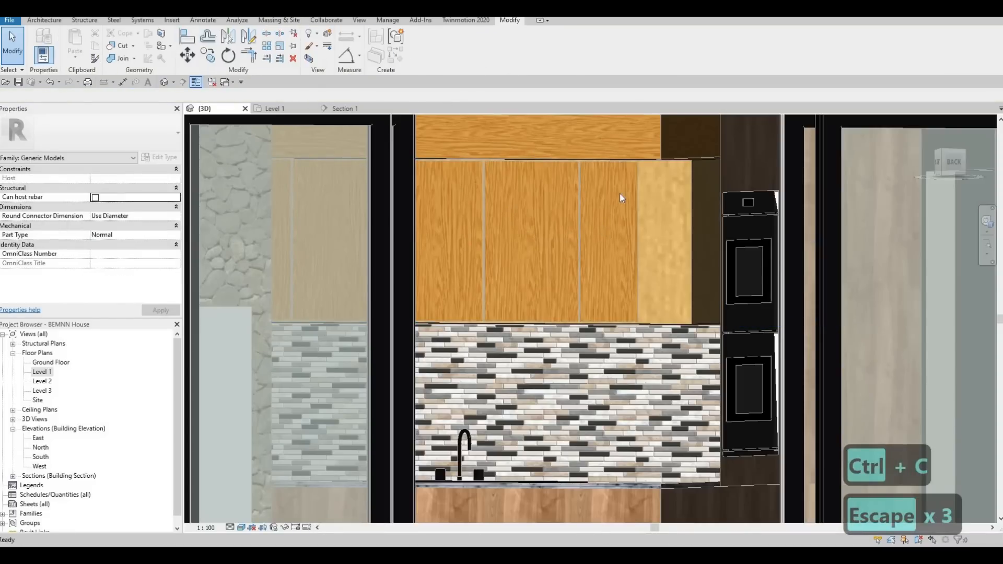
- Edit the door panels in place, replace their extrusion material with Douglas Fir and finish the model
click(320, 214)
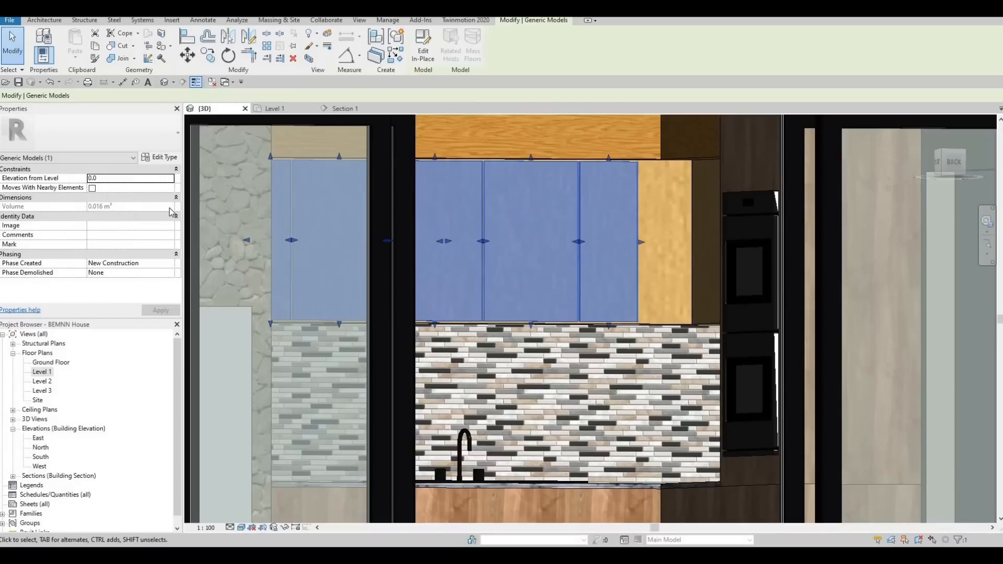
click(159, 157)
key(Escape)
click(423, 51)
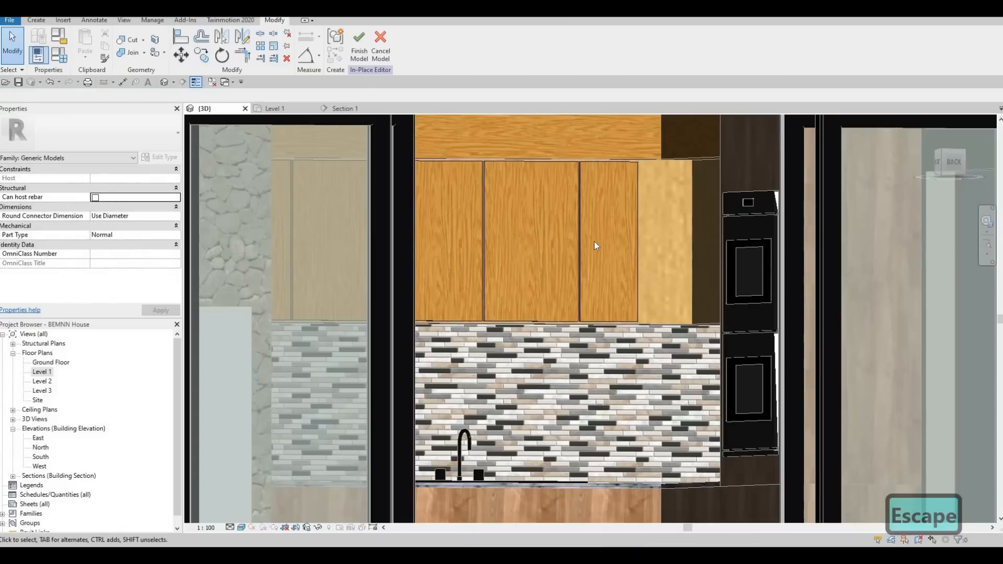
click(264, 205)
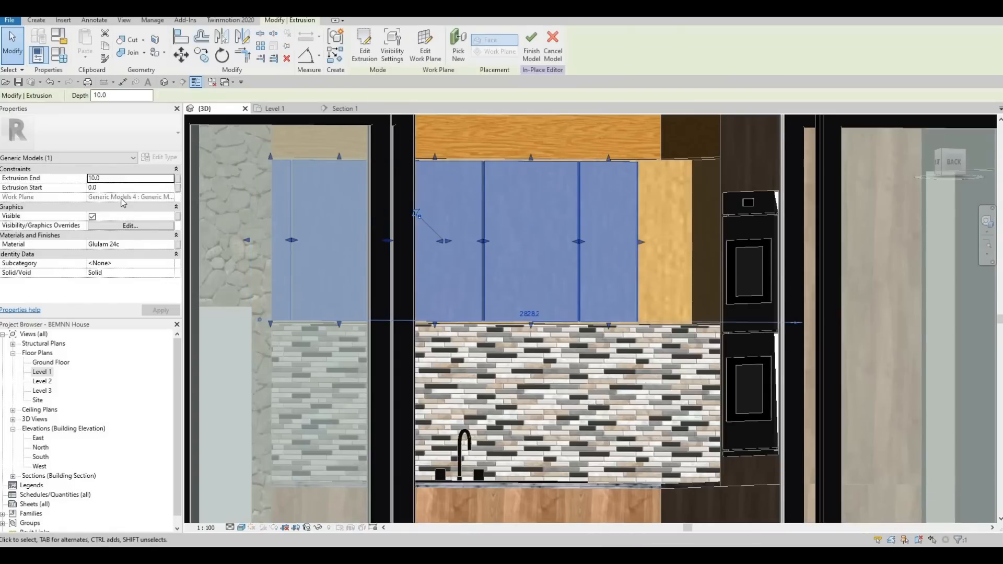
click(151, 244)
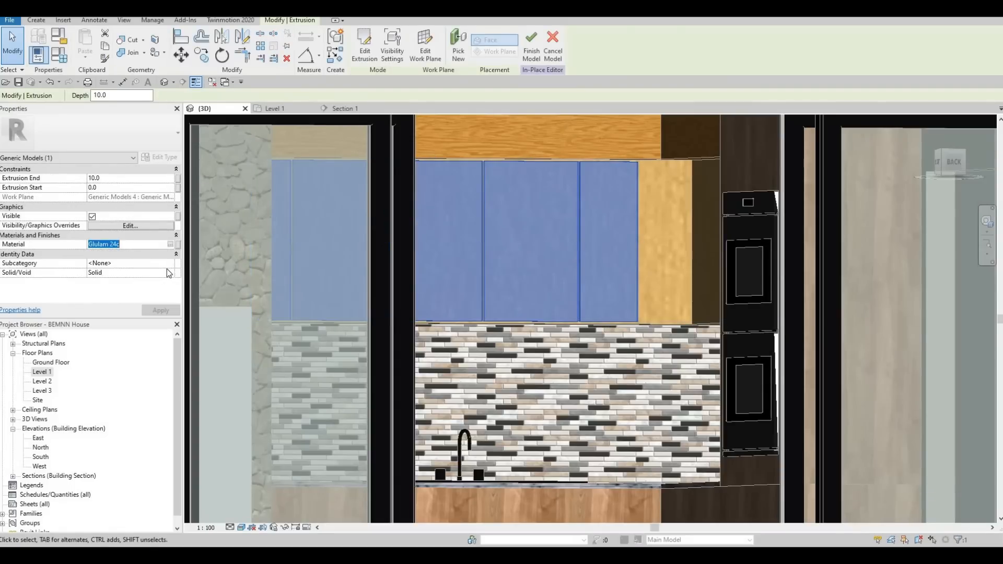
key(ctrl+v)
click(161, 311)
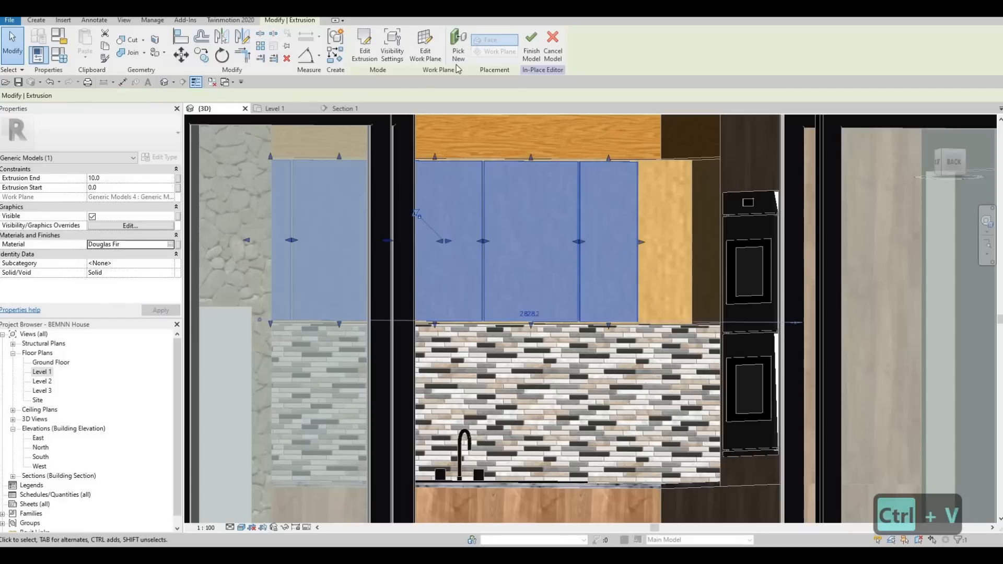
click(532, 46)
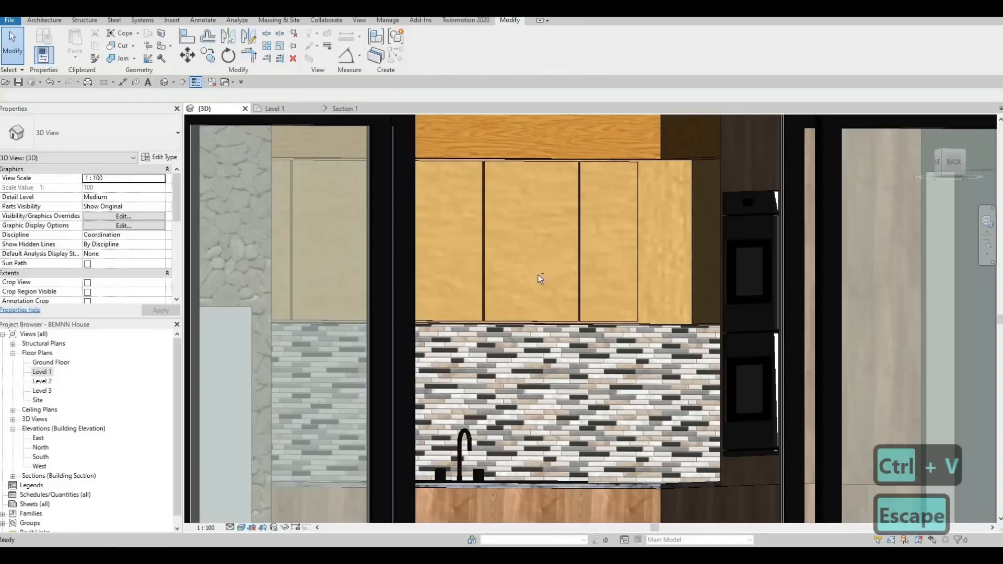
key(Escape)
key(Escape)
- Stretch the outer edge of the door panel nearest the inside corner toward the adjoining cabinet
scroll(537, 241, down, 2)
shift+middle_drag(537, 251, 560, 196)
scroll(612, 189, up, 2)
scroll(521, 187, up, 2)
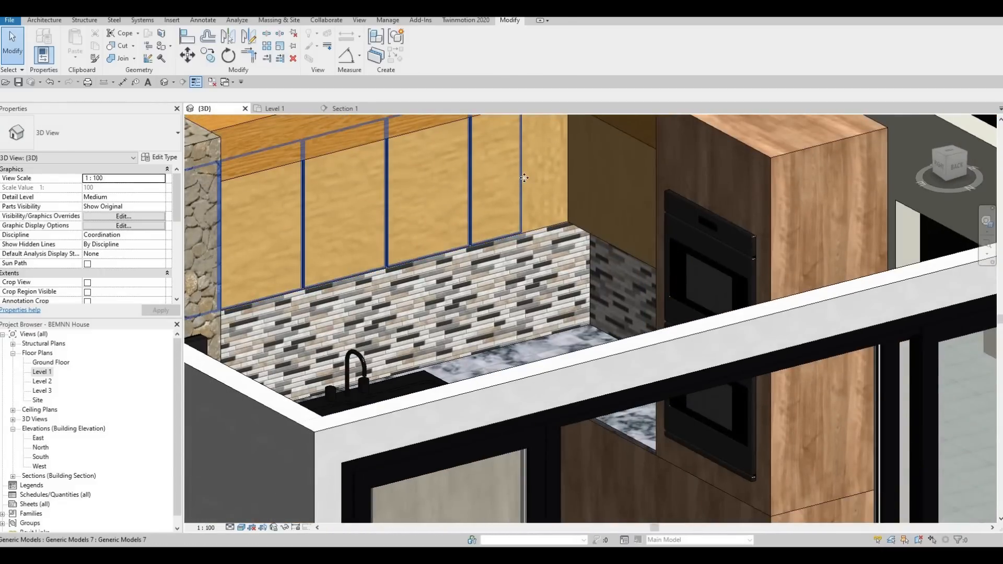
click(527, 162)
drag(529, 156, 536, 167)
drag(518, 216, 516, 217)
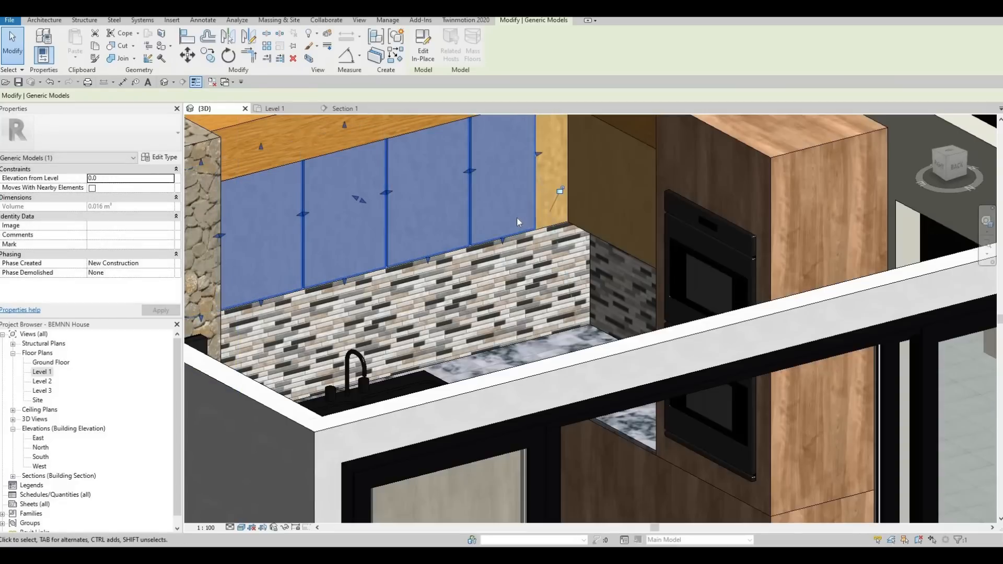
scroll(527, 227, up, 2)
scroll(529, 234, up, 2)
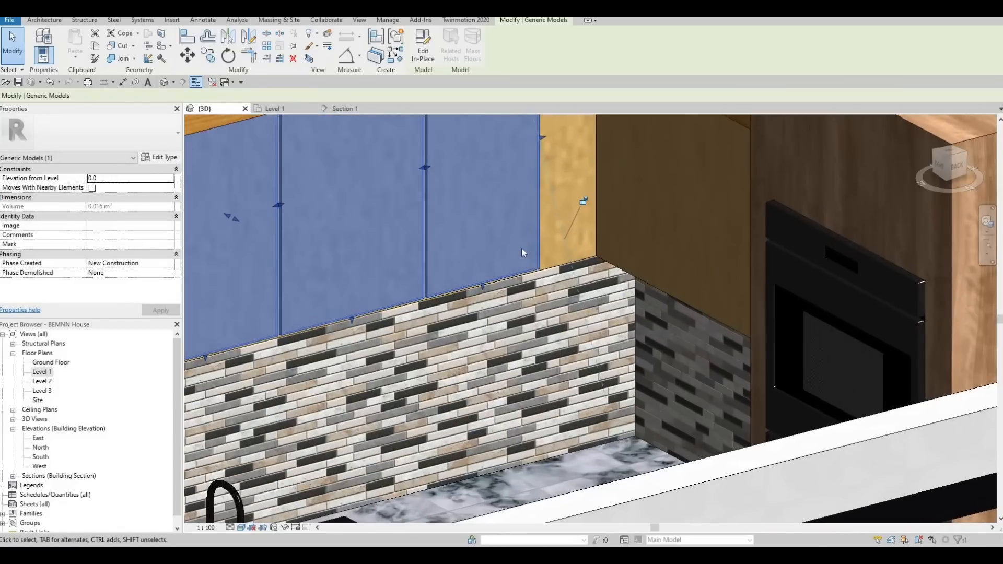
key(Escape)
key(Escape)
key(Escape)
- Examine the wall cabinet doors, the inside corner and the base cabinets from several angles in 3D
scroll(521, 210, up, 2)
shift+middle_drag(521, 210, 528, 282)
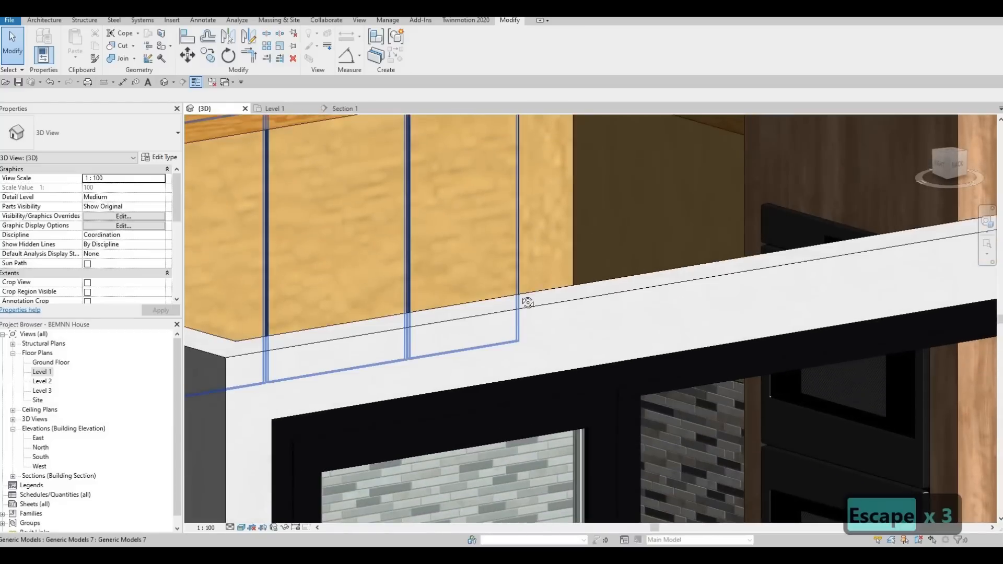
shift+middle_drag(522, 195, 520, 180)
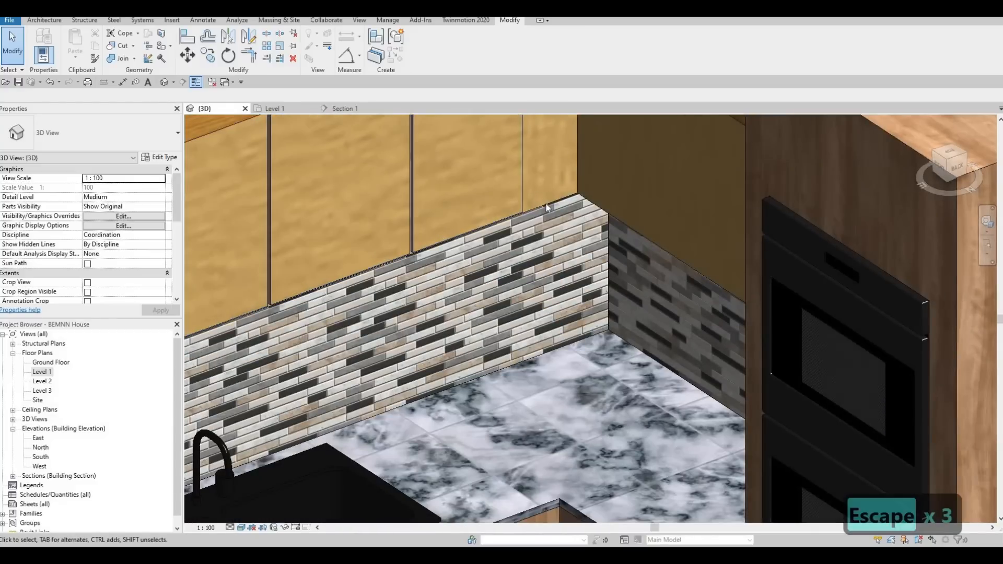
scroll(547, 204, down, 3)
scroll(500, 208, down, 2)
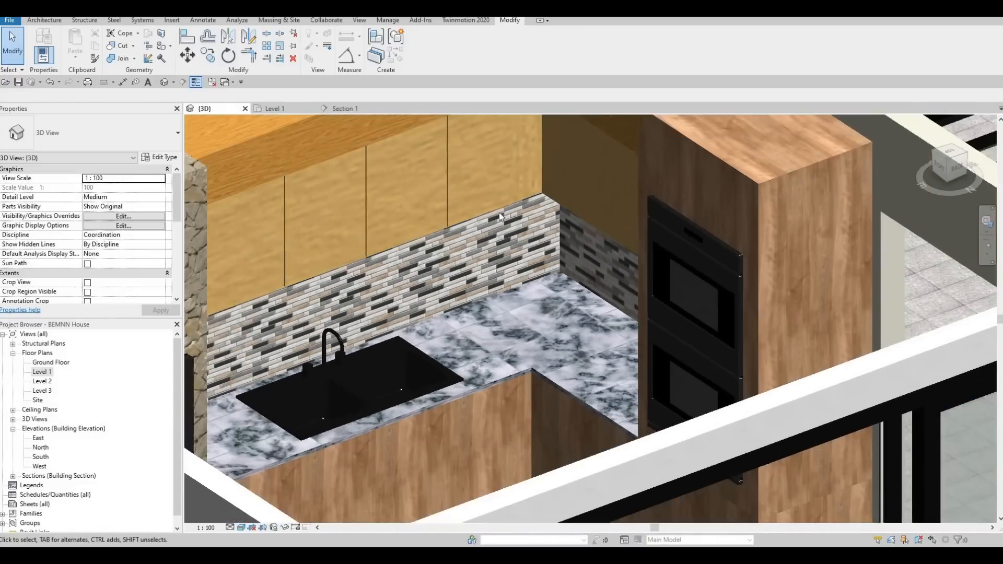
shift+middle_drag(543, 176, 466, 242)
scroll(481, 230, up, 2)
shift+middle_drag(383, 276, 507, 286)
scroll(480, 267, down, 5)
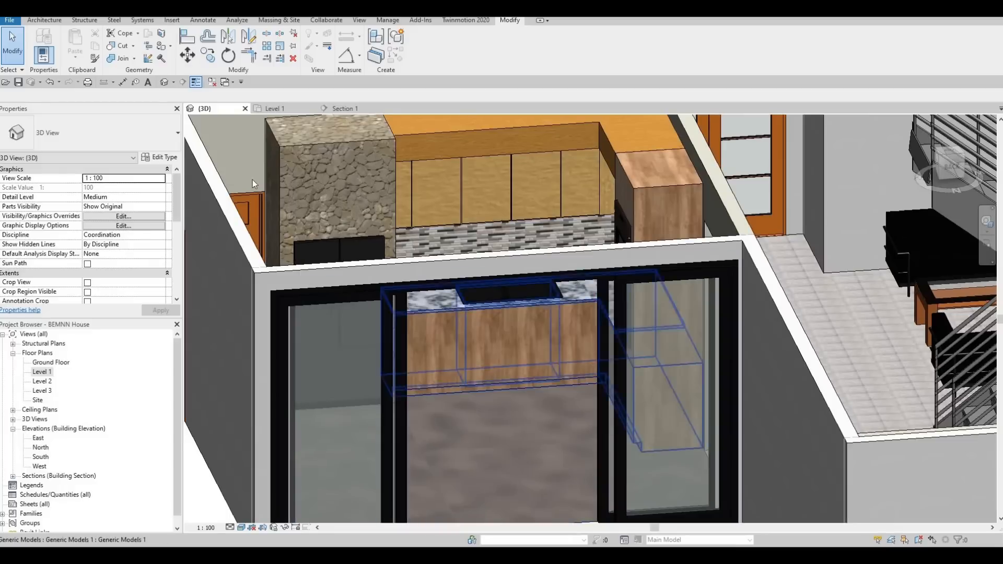
- Open the base cabinet below the sink for in-place editing in the Section 1 view
click(340, 108)
scroll(682, 255, down, 2)
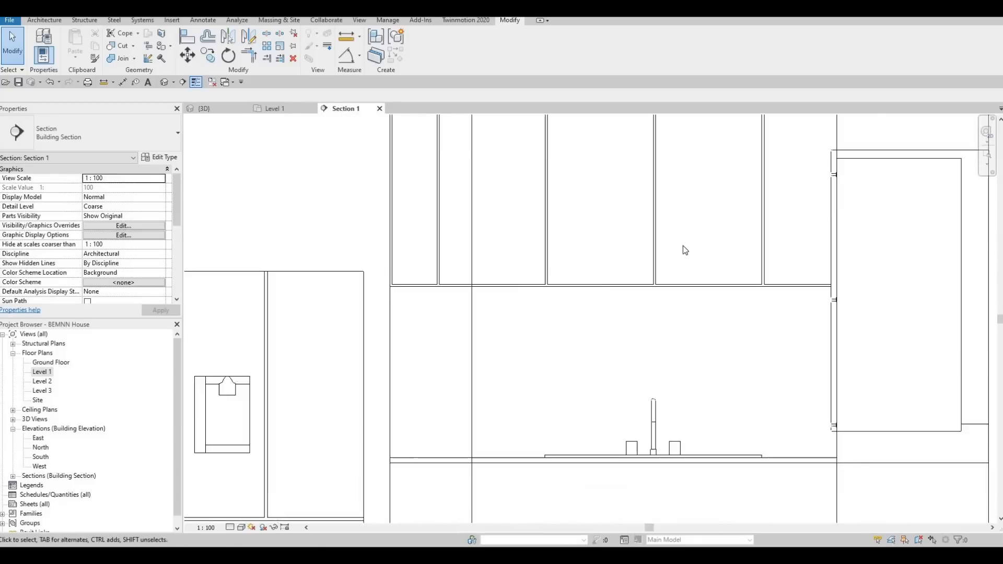
scroll(631, 485, down, 3)
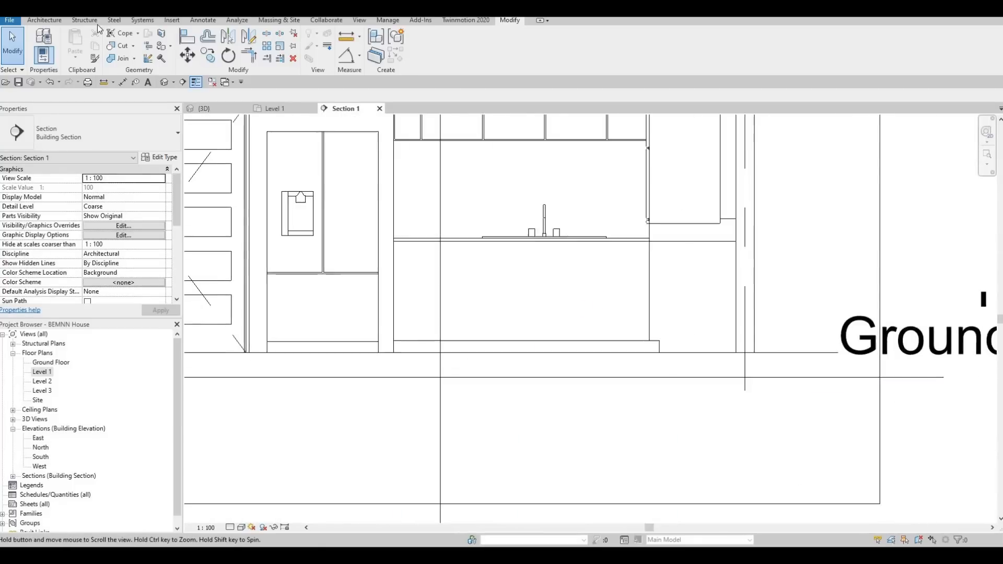
key(Escape)
click(488, 340)
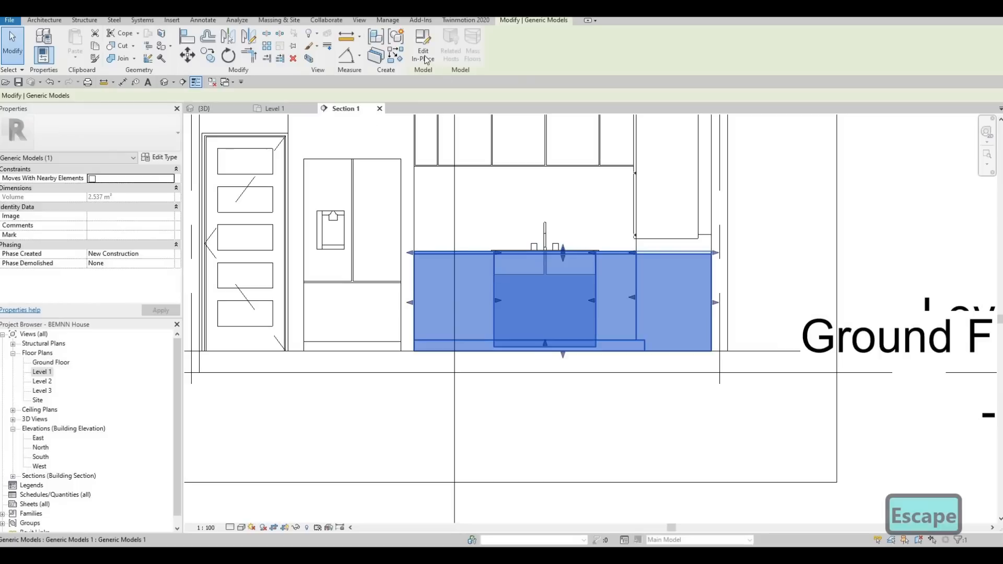
double_click(537, 332)
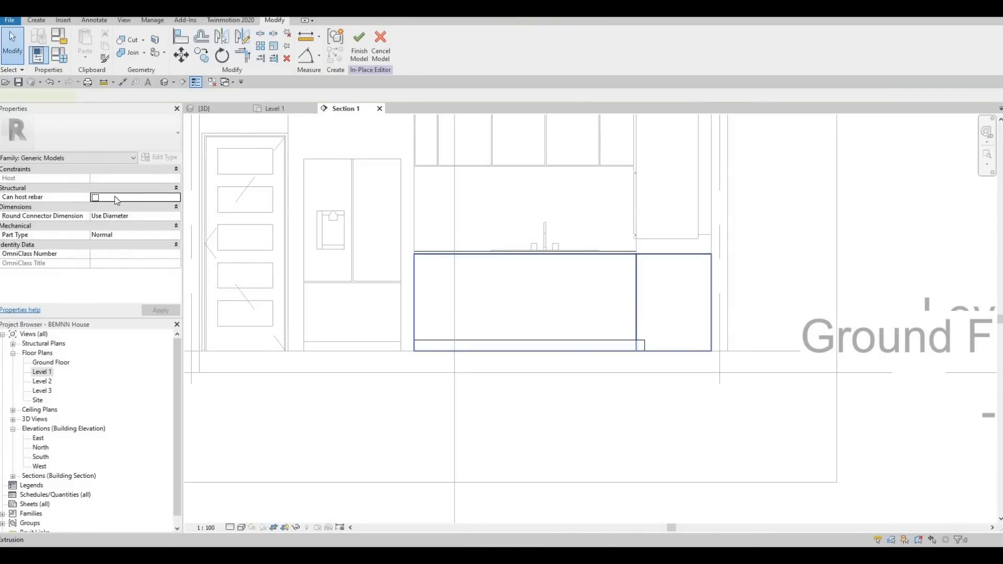
- Copy the base cabinet extrusion's material name, Birch - Semigloss, and leave in-place editing
click(153, 245)
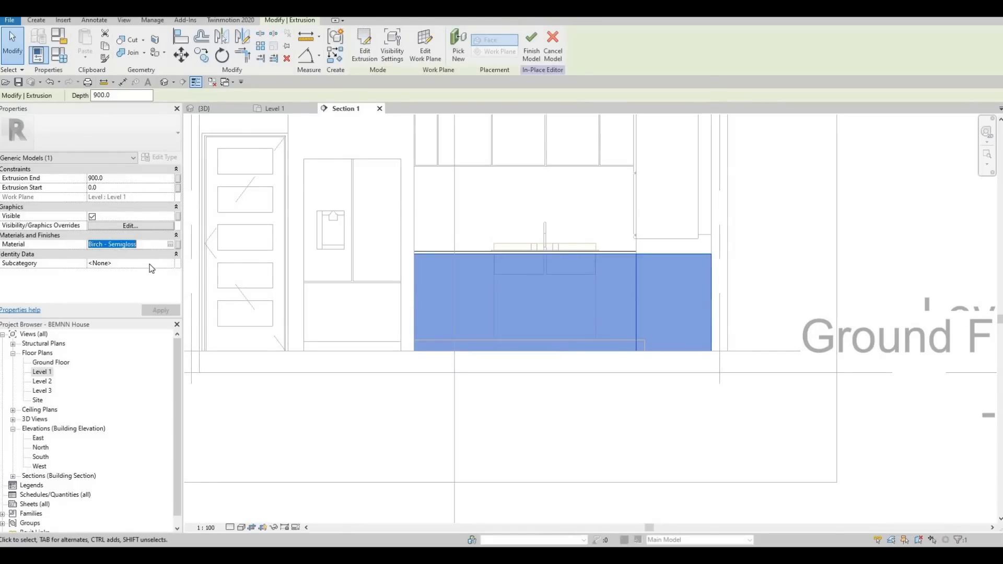
key(ctrl+c)
key(Escape)
key(Escape)
key(Escape)
click(387, 40)
key(Escape)
key(Escape)
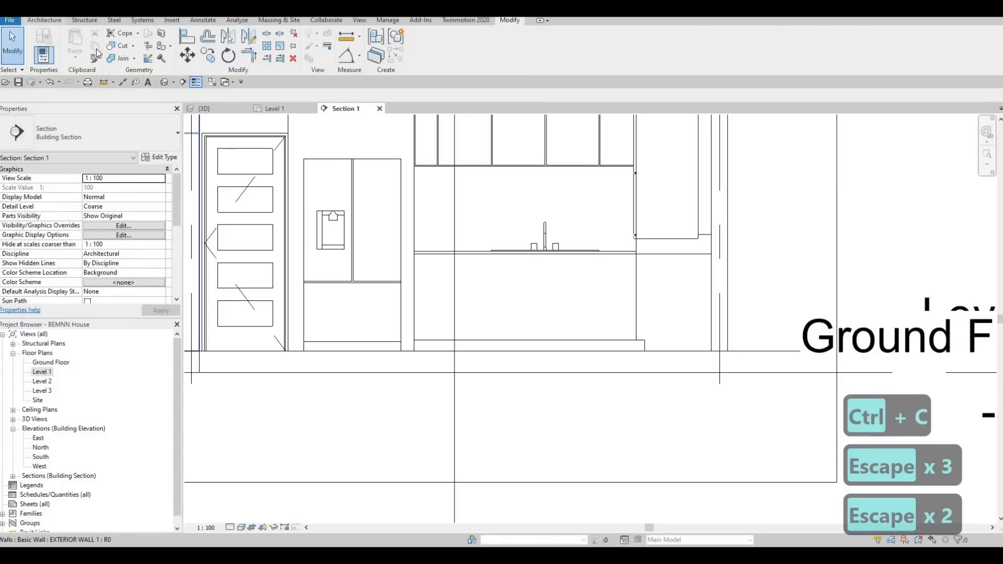
- Create a new in-place component in the Generic Models category with the default name
click(44, 20)
click(120, 56)
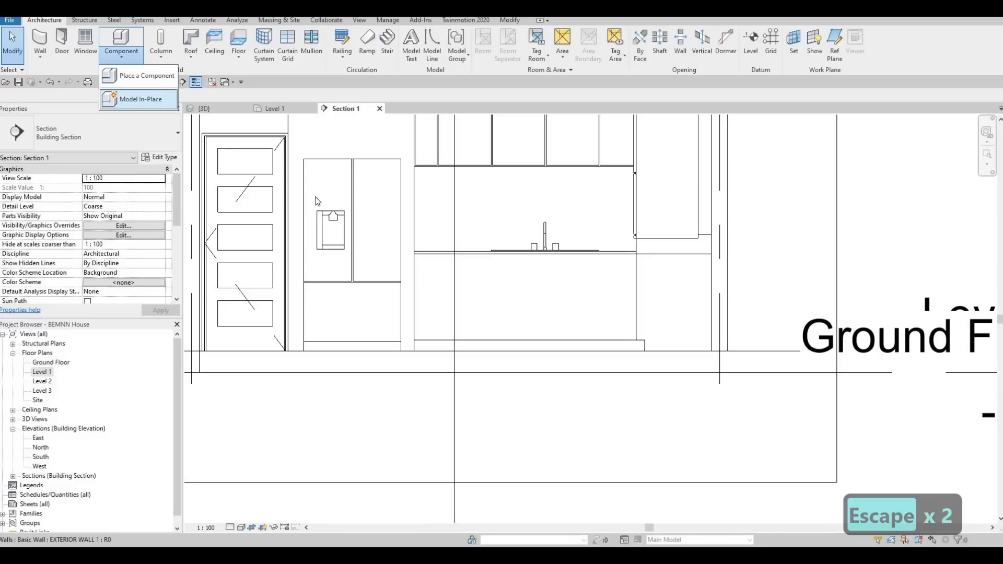
key(Return)
scroll(493, 278, down, 6)
scroll(485, 277, down, 2)
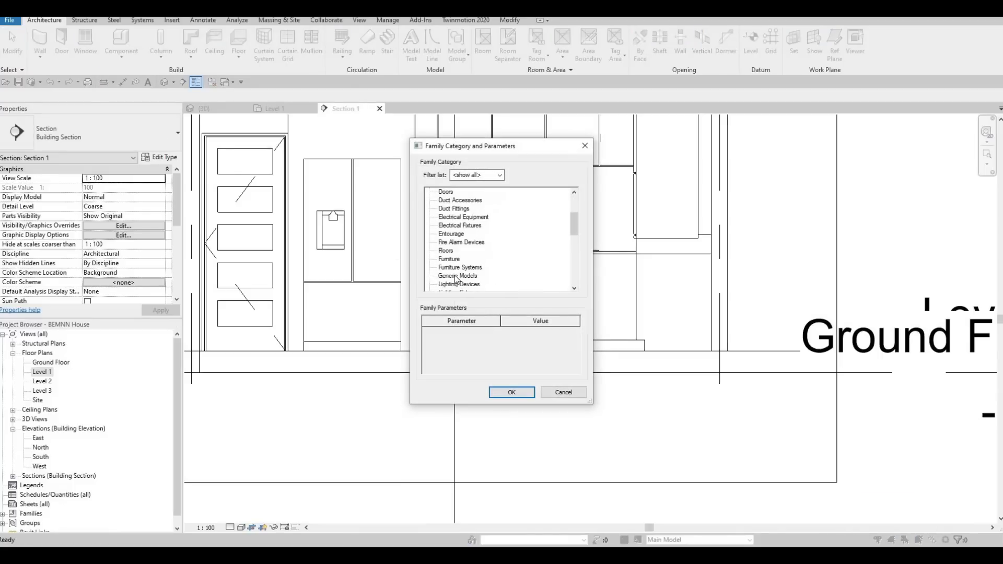
click(511, 391)
click(503, 297)
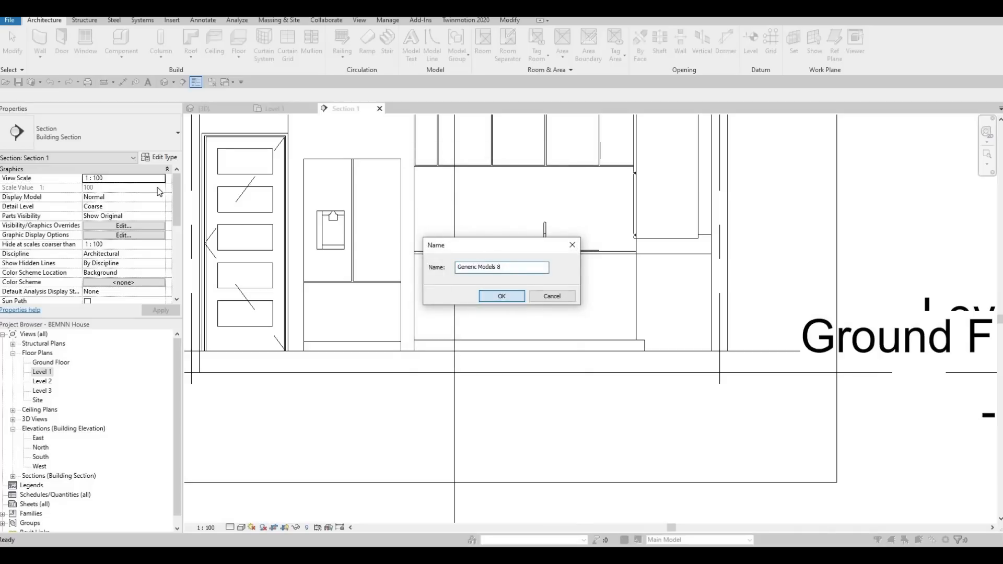
- Start an extrusion and pick the base cabinet's front face as its work plane
click(96, 59)
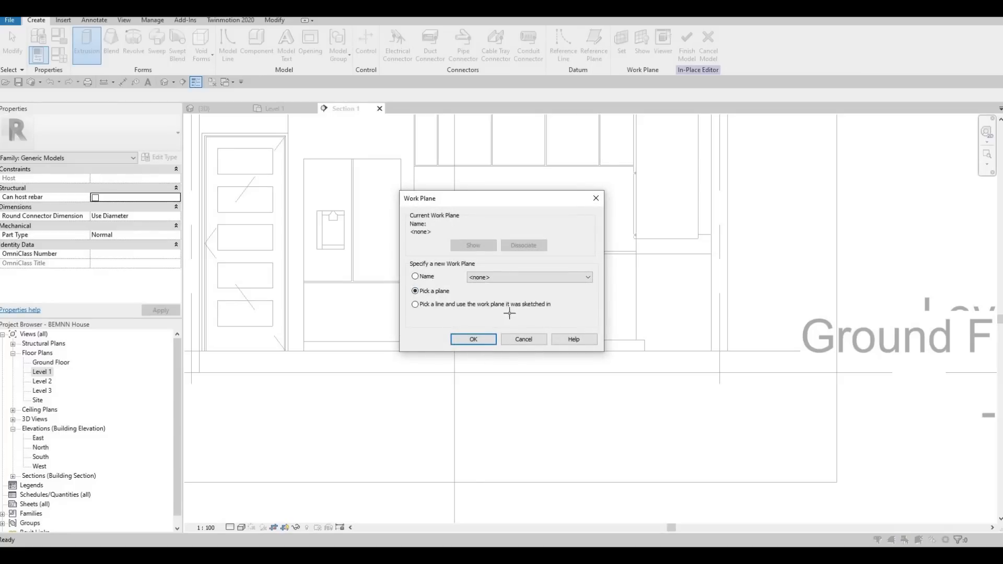
click(489, 337)
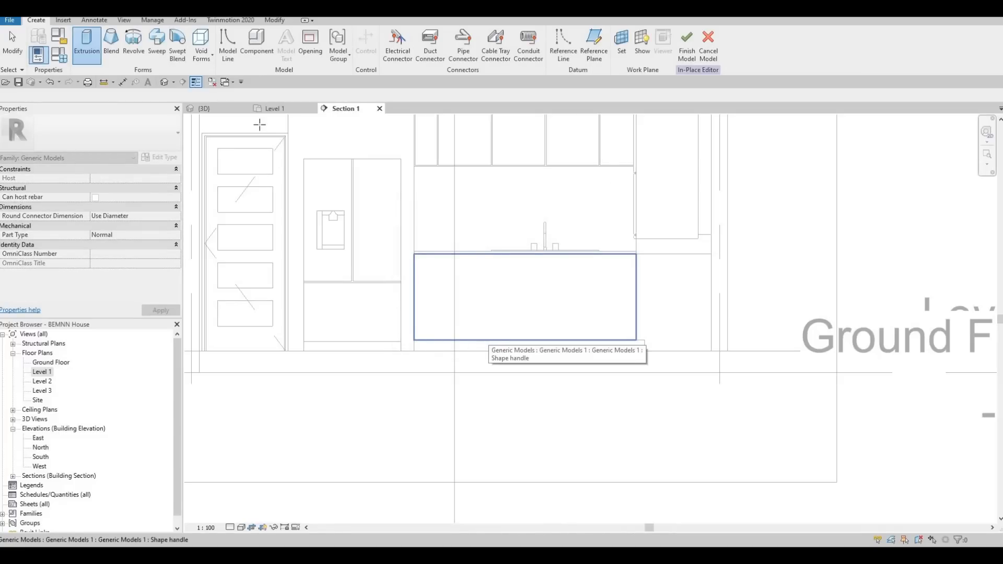
click(489, 339)
- Sketch a rectangle offset 10 mm inward from the edges of the base cabinet front, above the toe kick
click(393, 35)
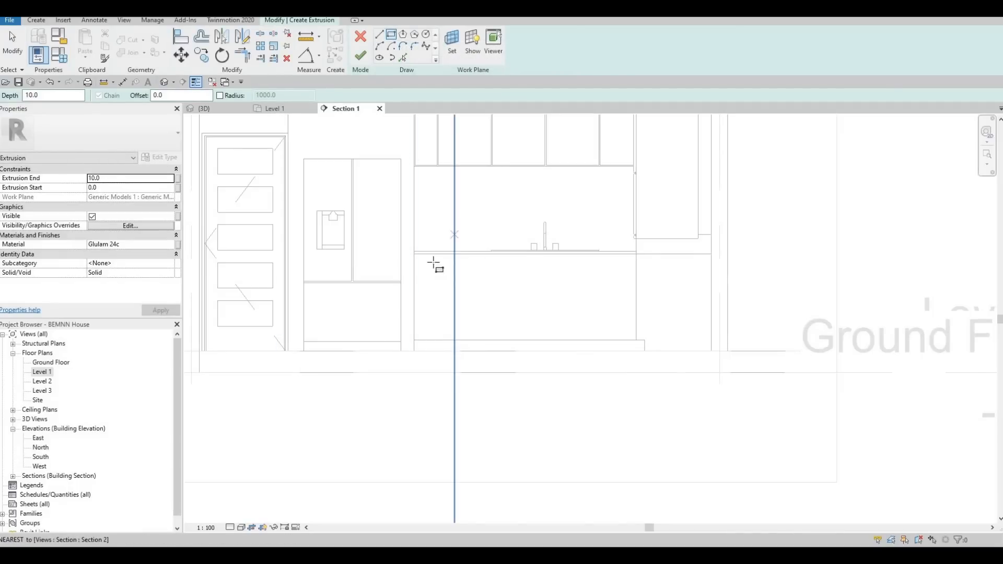
scroll(440, 274, up, 5)
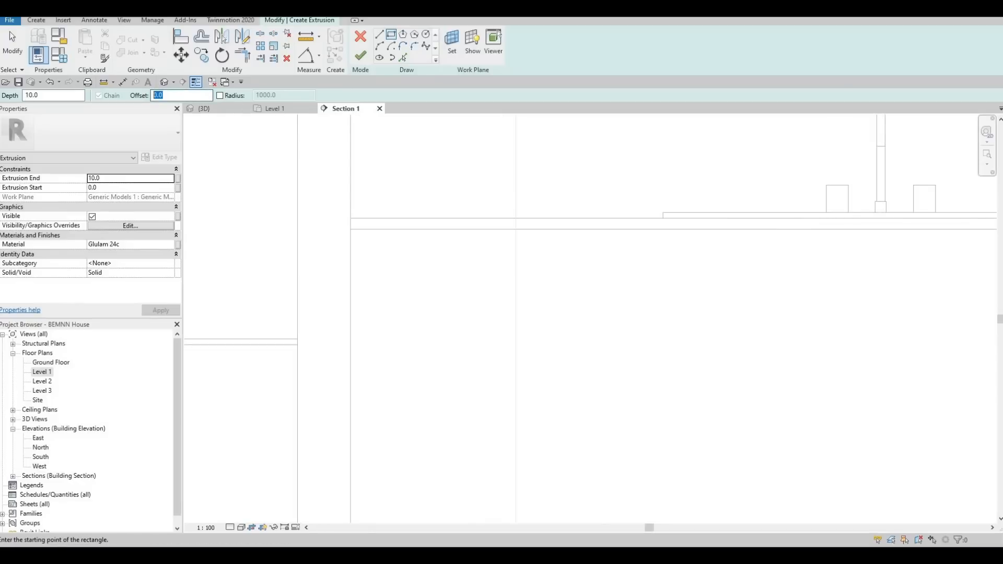
key(Return)
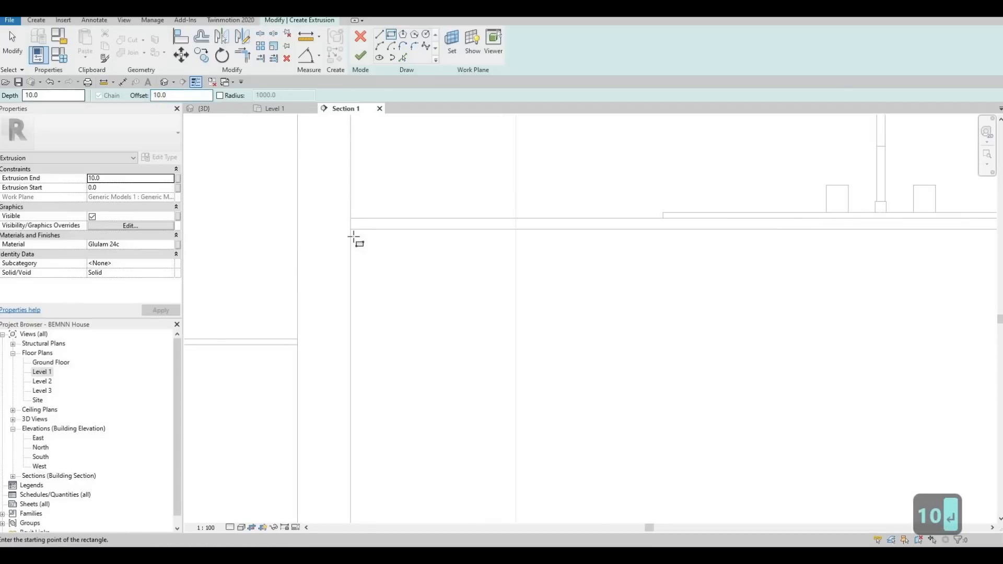
click(388, 290)
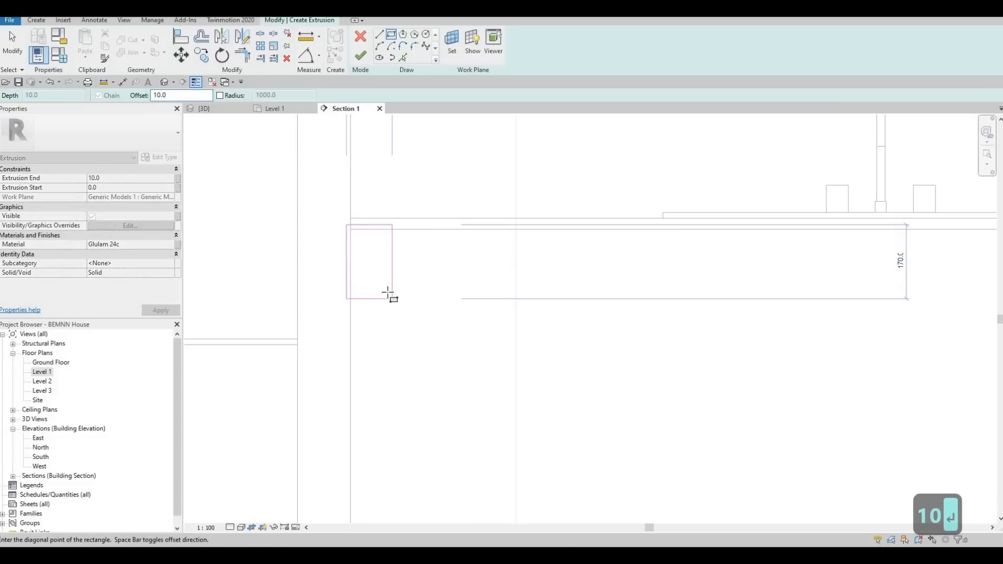
middle_drag(461, 271, 428, 277)
scroll(598, 249, down, 3)
middle_drag(758, 386, 627, 289)
scroll(629, 291, up, 6)
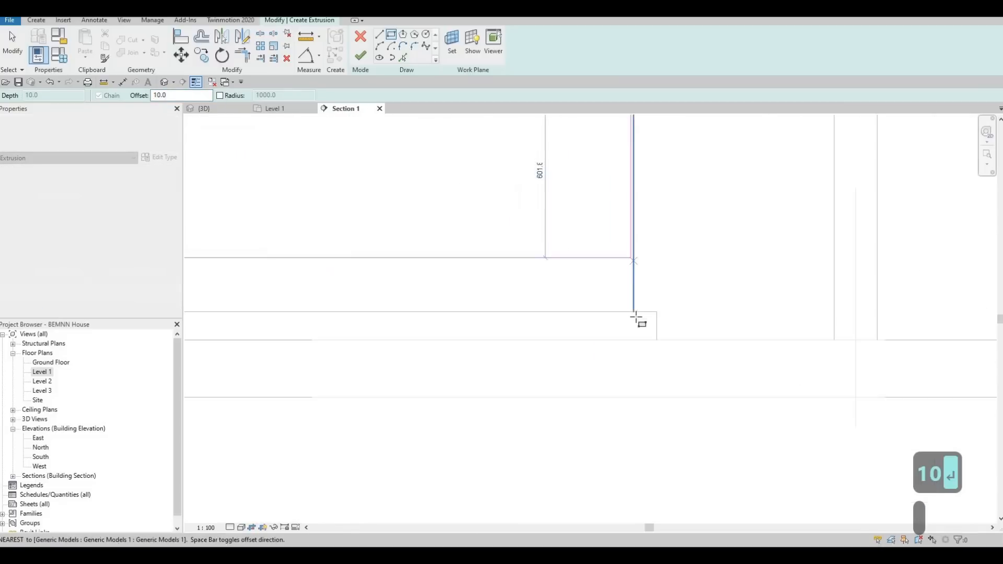
scroll(650, 321, up, 1)
click(598, 318)
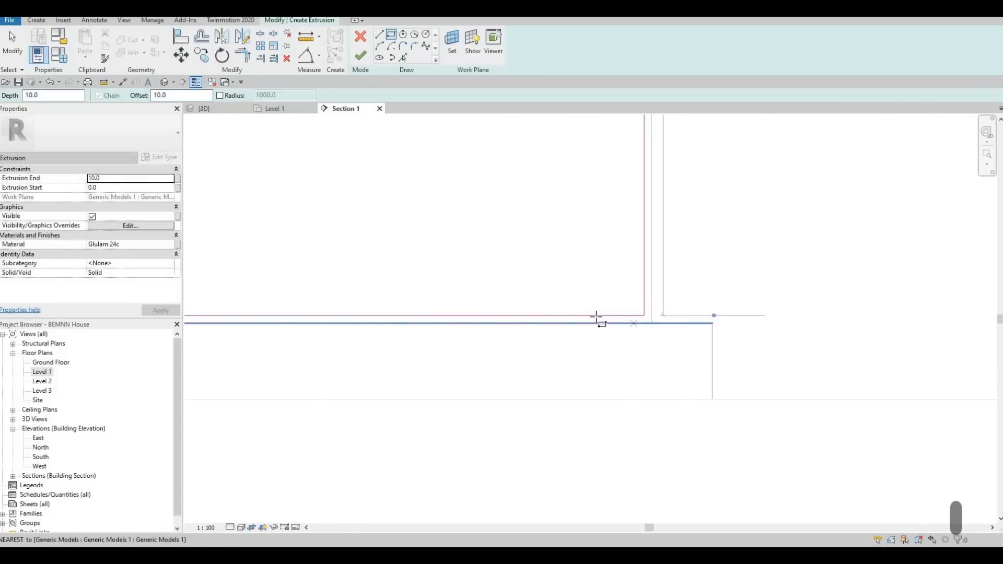
- Finish the rectangle sketch and set the door extrusion's material to Birch - Semigloss
scroll(506, 285, down, 1)
scroll(507, 286, down, 4)
middle_drag(593, 238, 632, 251)
key(Escape)
key(Escape)
middle_drag(222, 158, 377, 179)
scroll(377, 179, down, 2)
middle_drag(300, 137, 376, 168)
scroll(375, 174, up, 3)
scroll(369, 217, up, 1)
scroll(347, 201, up, 3)
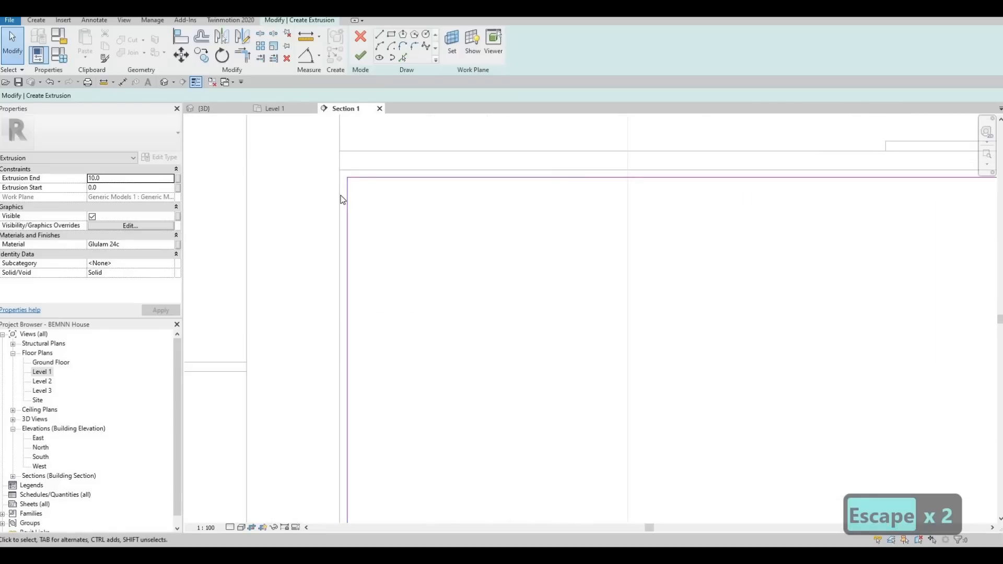
scroll(342, 199, down, 1)
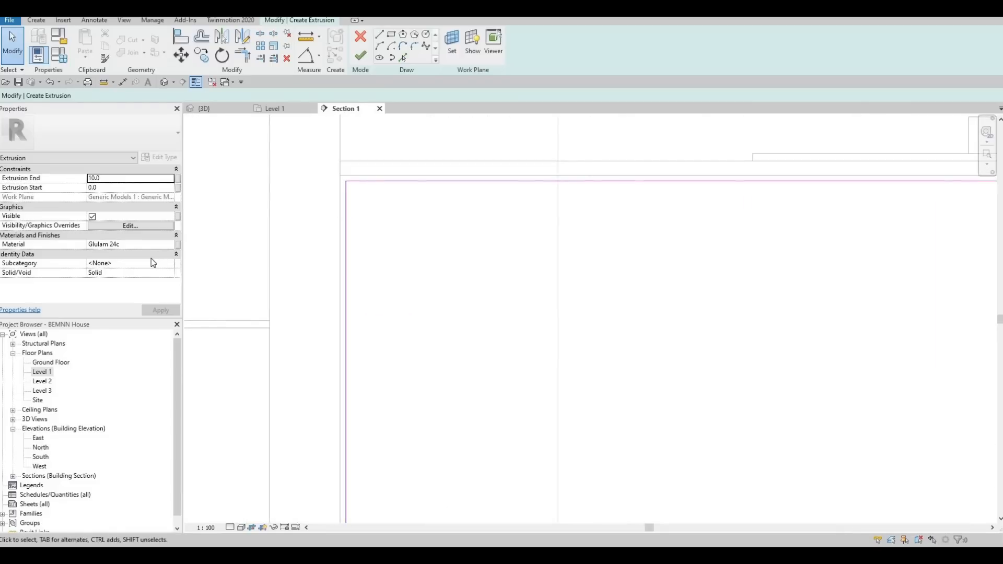
click(141, 248)
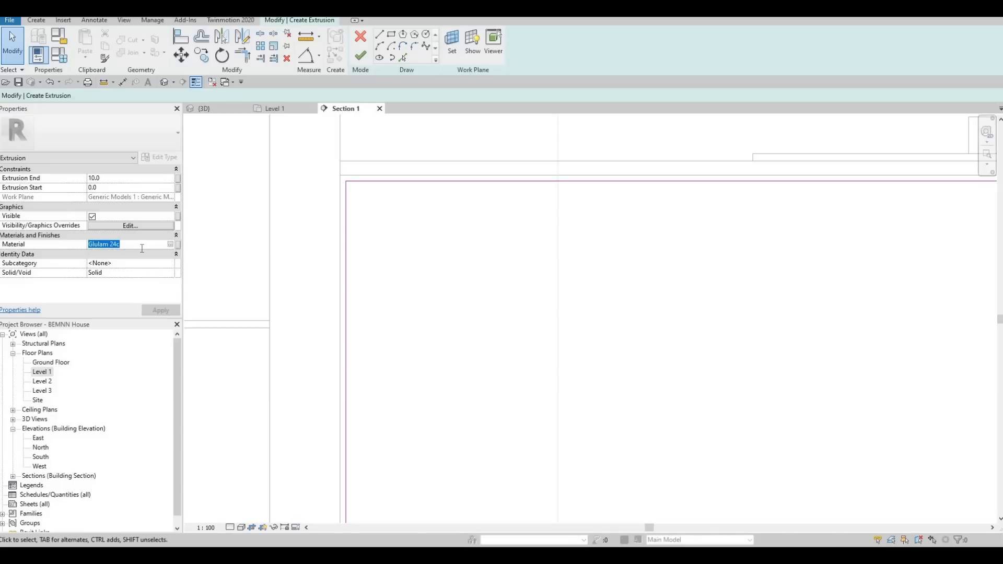
text(Birch - Semigloss)
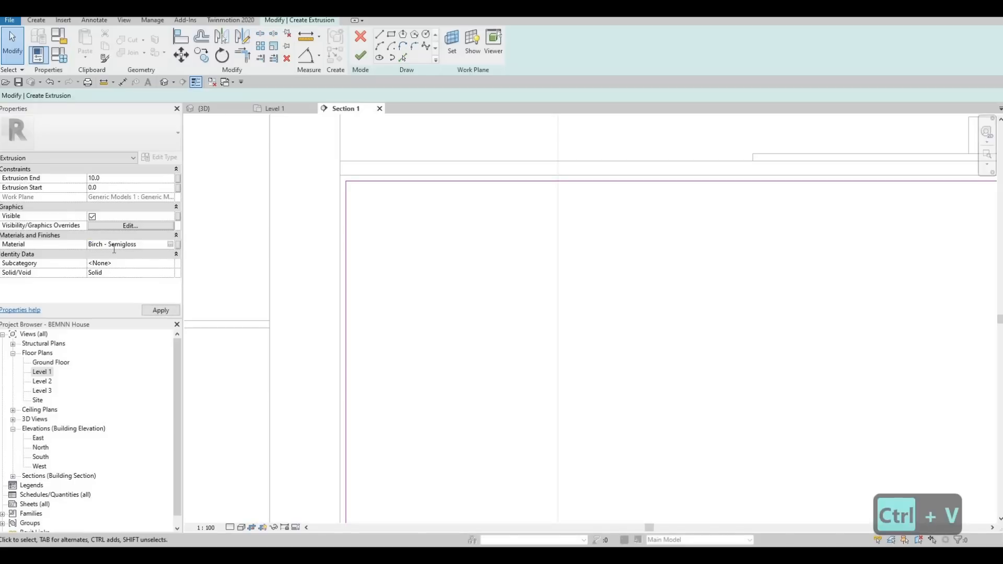
click(159, 313)
- Sketch a 780 mm vertical line from the top edge to the bottom edge of the door rectangle, beneath the faucet
scroll(948, 348, down, 2)
scroll(948, 348, down, 2)
middle_drag(947, 347, 802, 194)
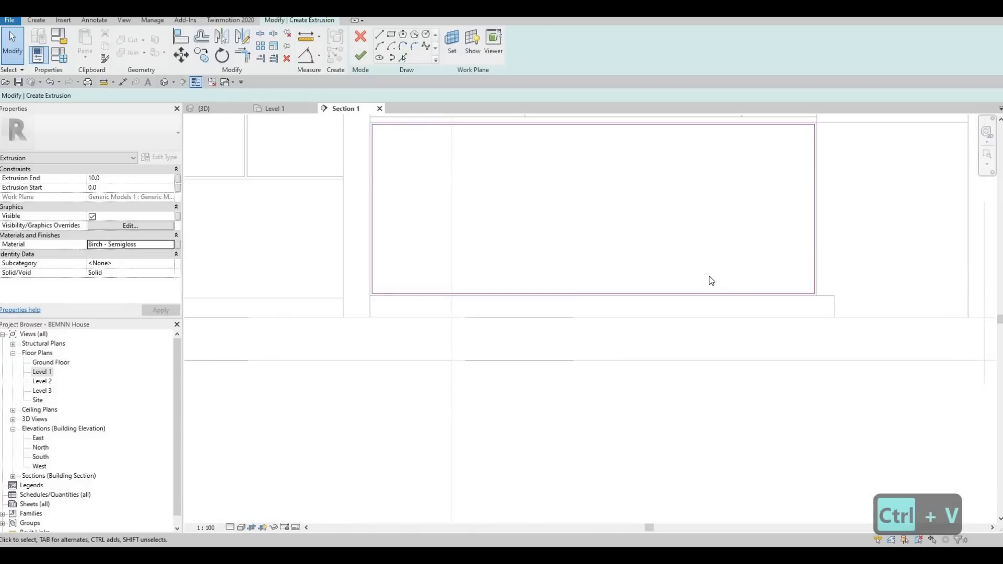
middle_drag(818, 114, 747, 171)
scroll(747, 172, down, 1)
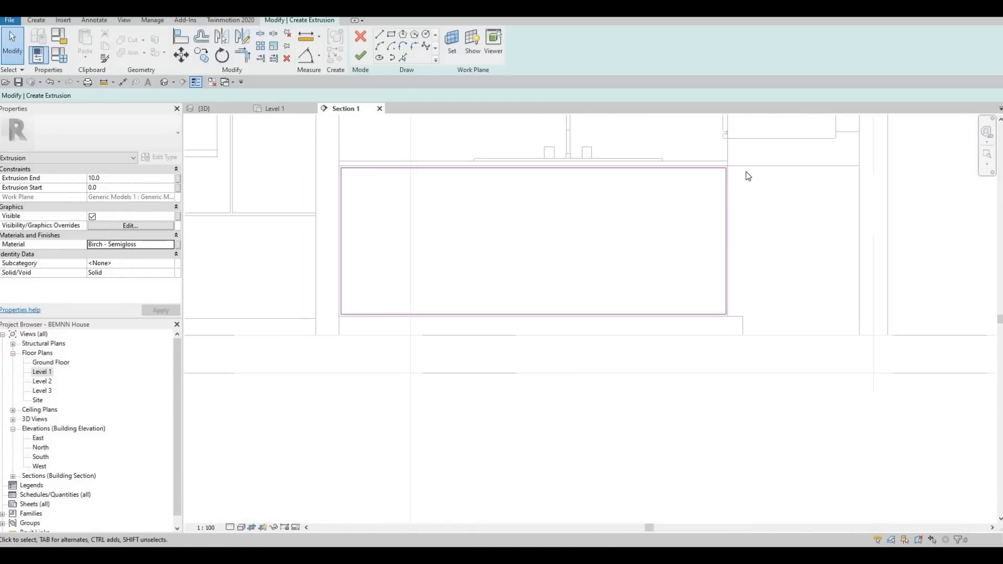
mouse_move(639, 275)
middle_down()
mouse_move(624, 295)
mouse_move(542, 340)
middle_up()
scroll(542, 339, down, 2)
mouse_move(638, 299)
middle_down()
mouse_move(649, 369)
mouse_move(661, 362)
middle_up()
scroll(661, 362, up, 1)
middle_drag(551, 340, 558, 341)
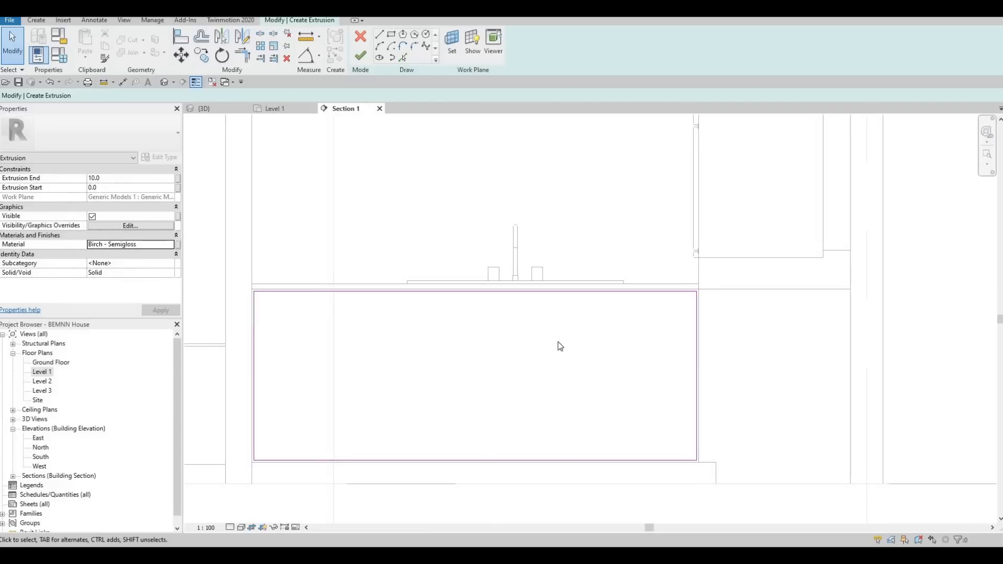
scroll(545, 321, down, 3)
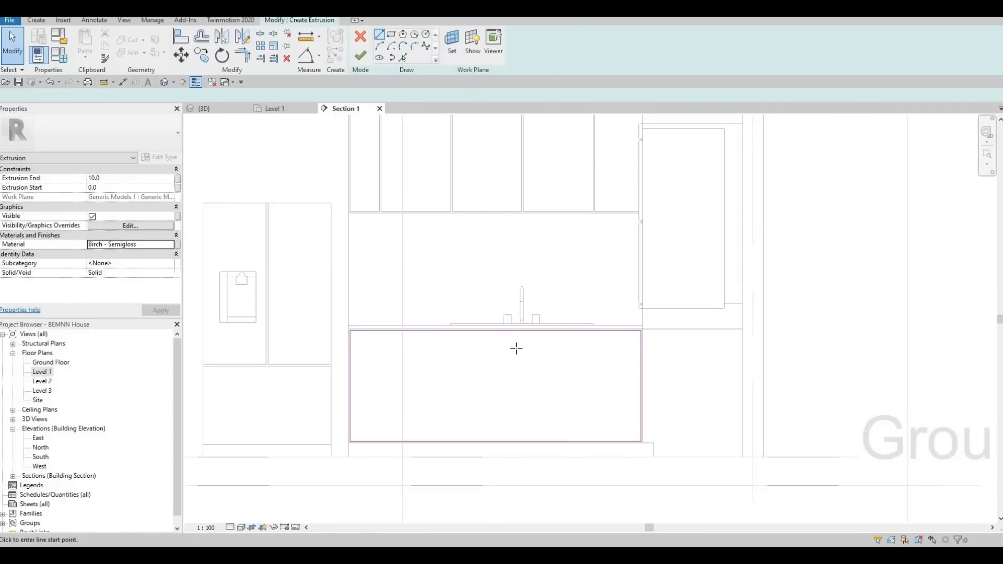
key(l)
key(i)
scroll(533, 327, up, 2)
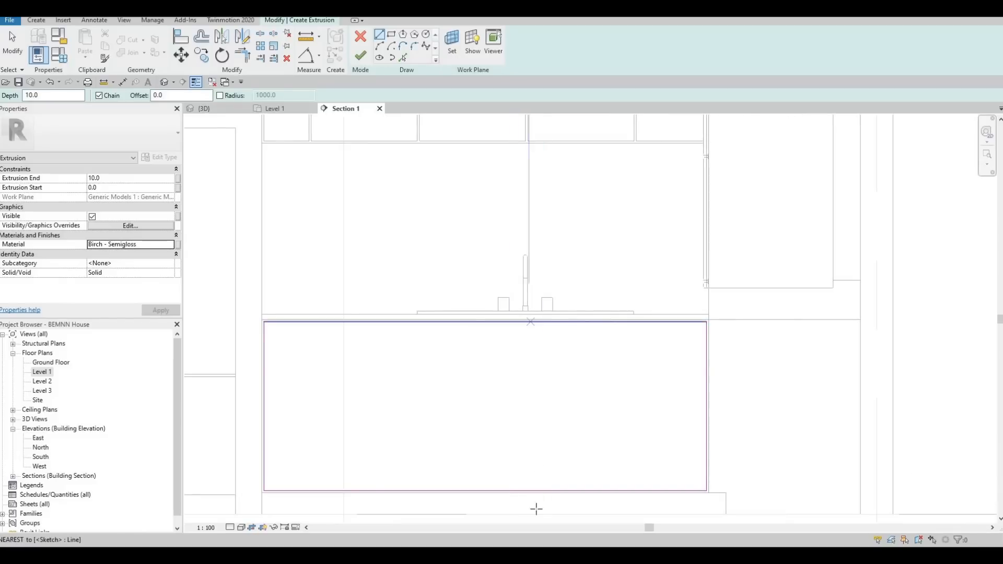
click(529, 321)
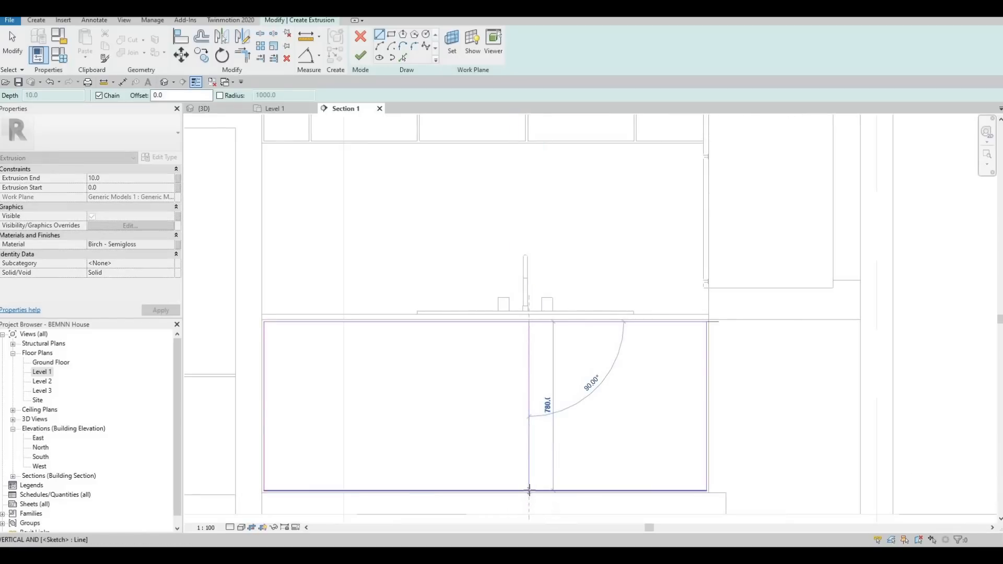
click(521, 443)
scroll(521, 443, down, 1)
key(Escape)
key(Escape)
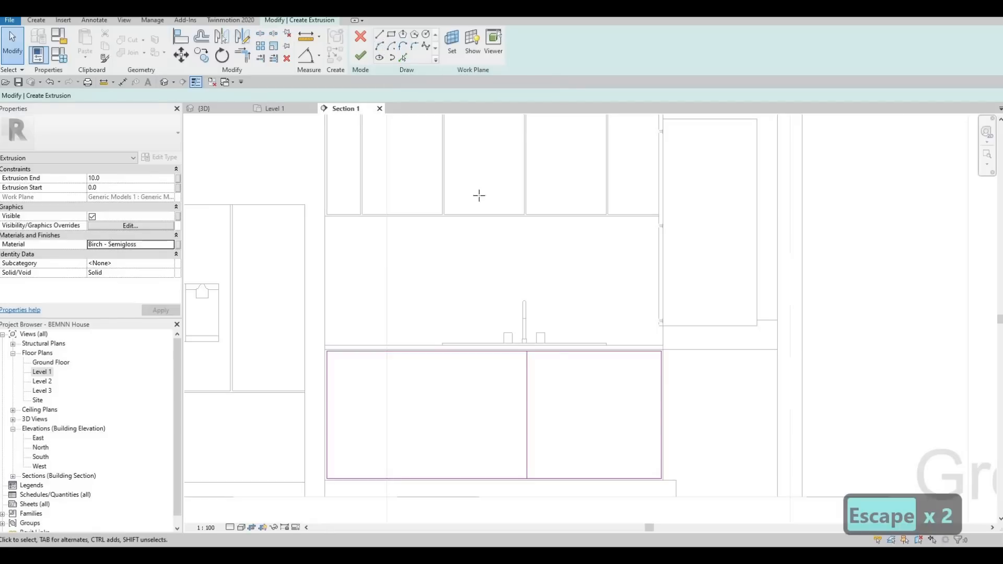
- Sketch a second 780 mm vertical line across the rectangle, a short distance left of the first dividing line
key(l)
key(i)
scroll(507, 343, up, 3)
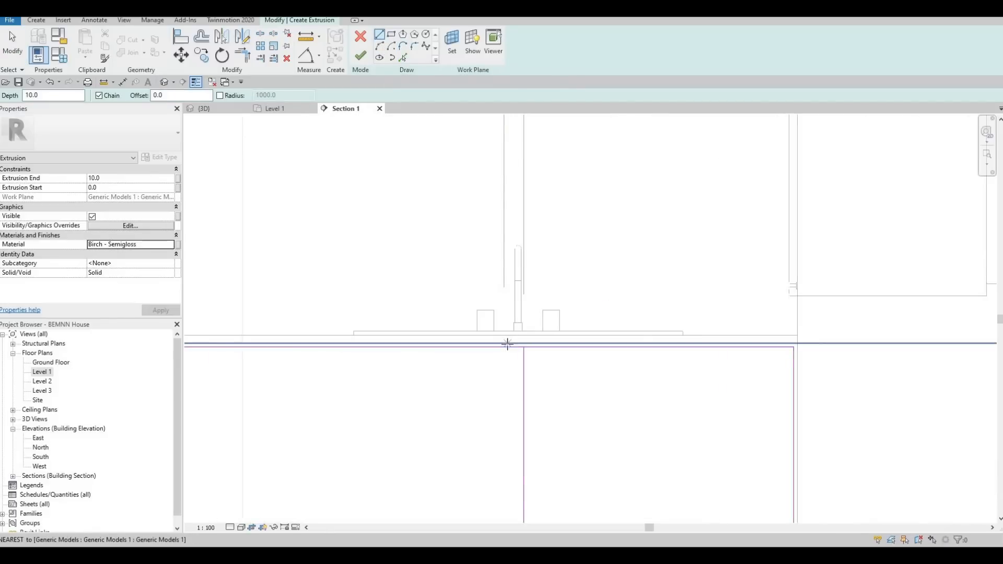
click(507, 347)
scroll(506, 334, down, 2)
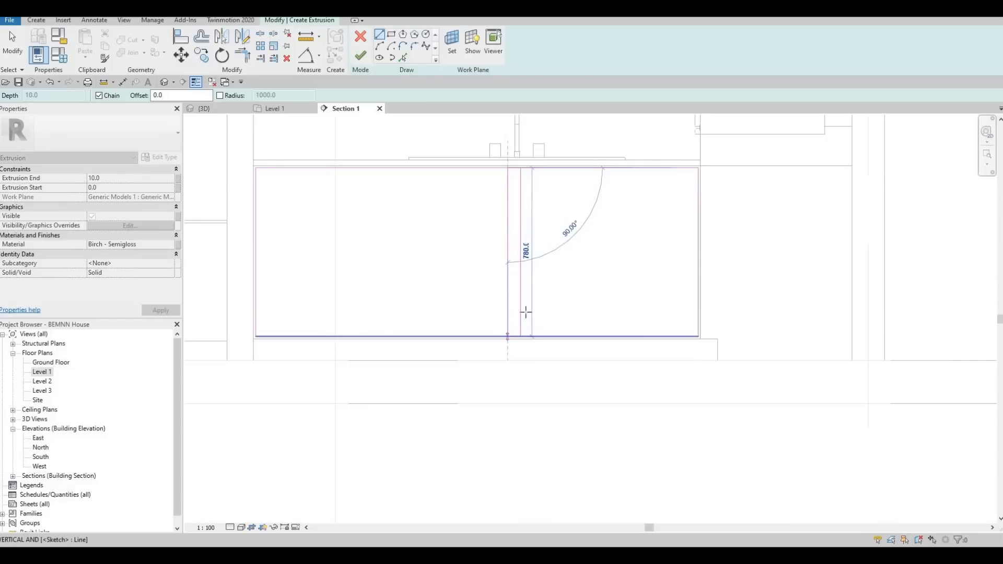
key(Escape)
click(561, 291)
key(Escape)
key(Escape)
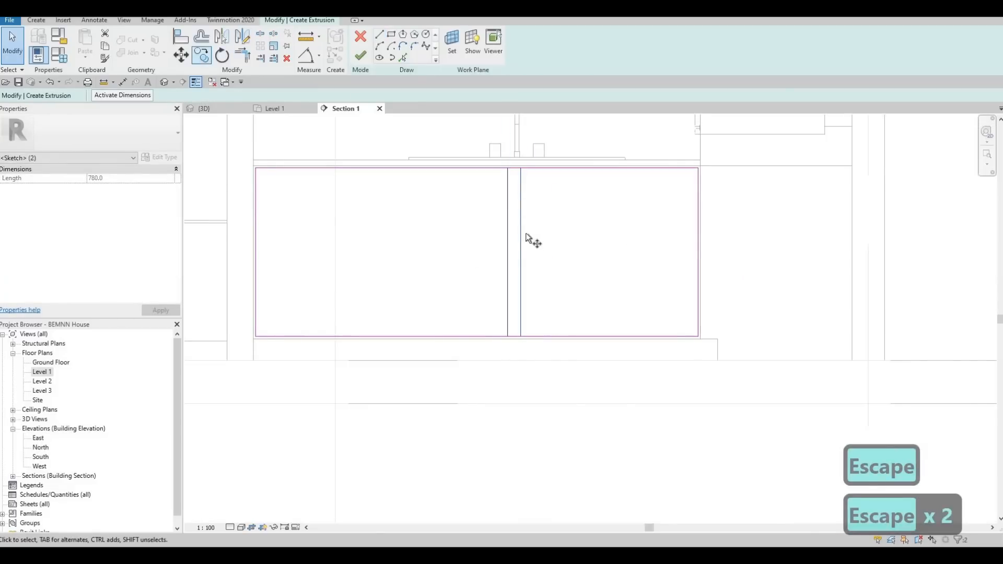
- Copy the pair of vertical lines with multiple copies, placing one pair to its right and two pairs to its left
click(524, 234)
click(169, 96)
key(Escape)
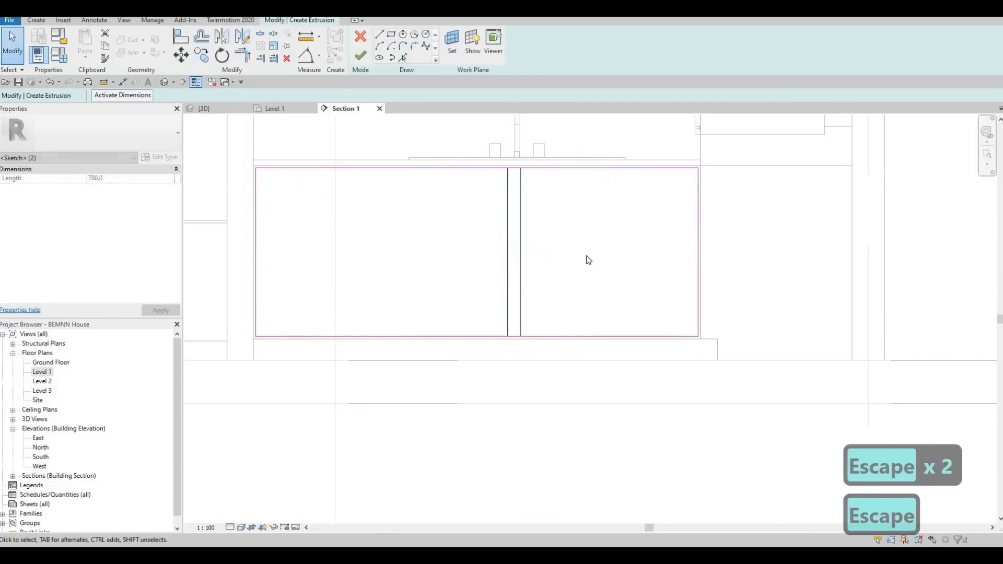
click(197, 54)
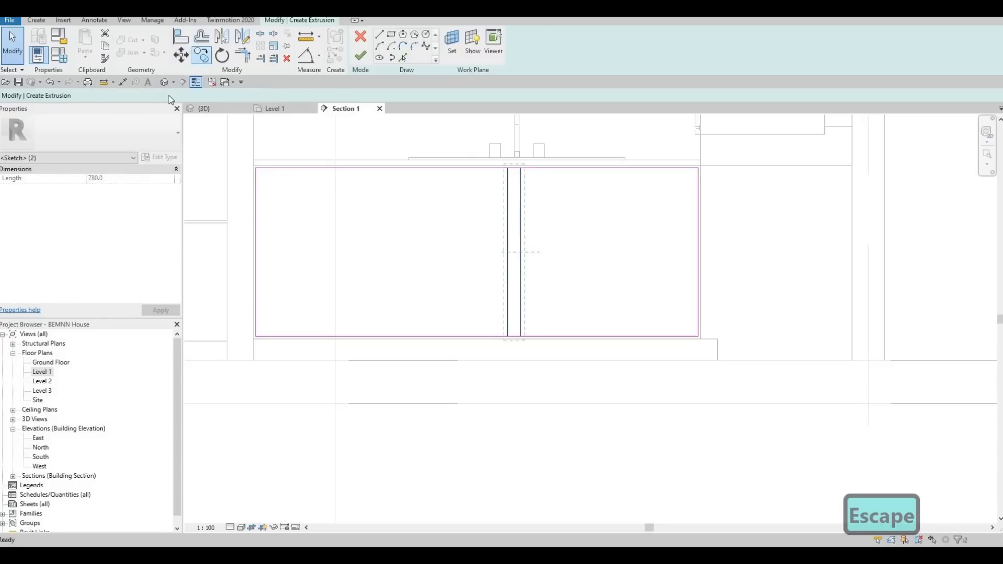
key(Escape)
click(533, 225)
click(641, 224)
click(456, 215)
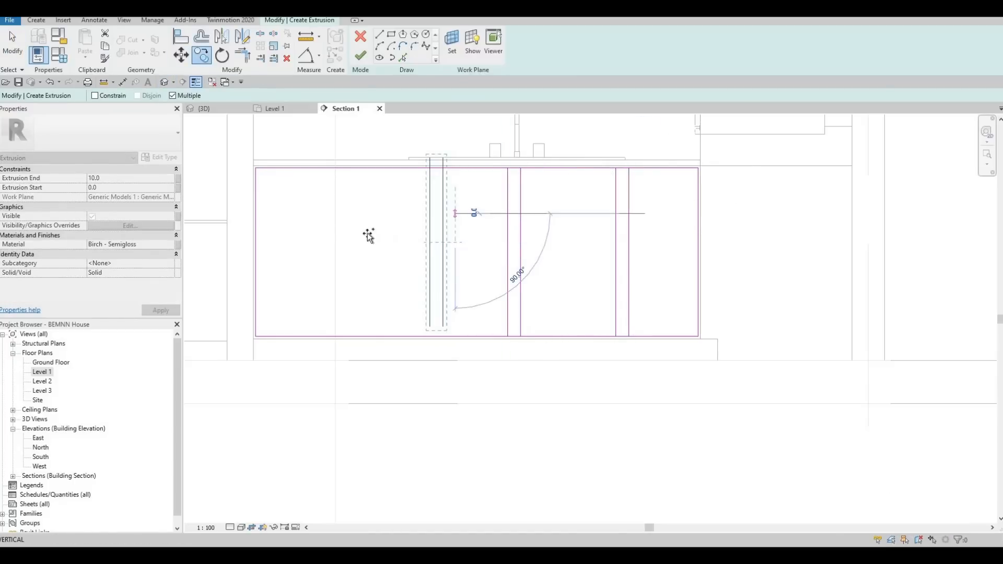
click(329, 220)
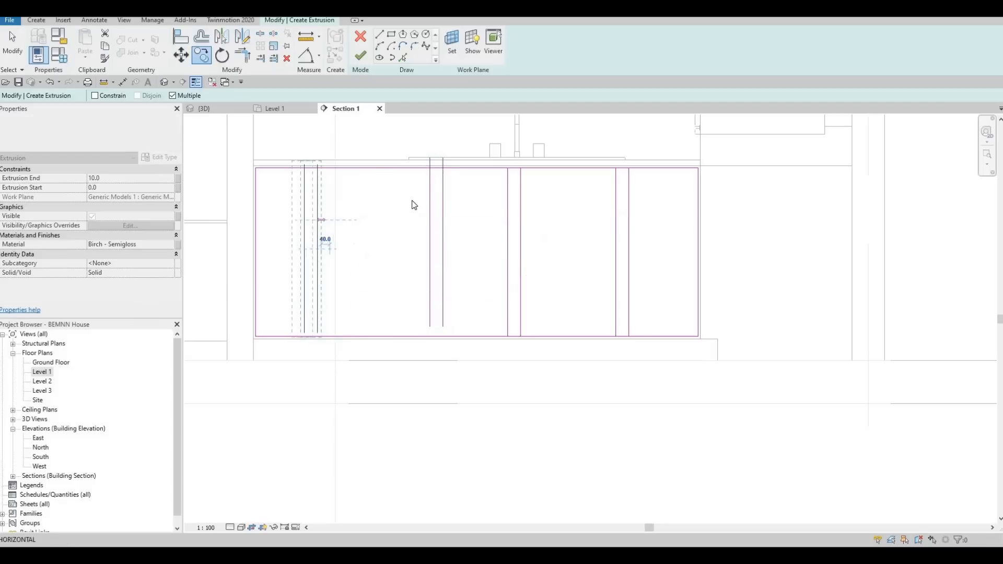
key(Escape)
- Align the lines of the two left-hand pairs with the edges of the corresponding gaps between the wall cabinet doors above
middle_drag(450, 294, 459, 262)
scroll(410, 296, down, 1)
scroll(410, 296, down, 2)
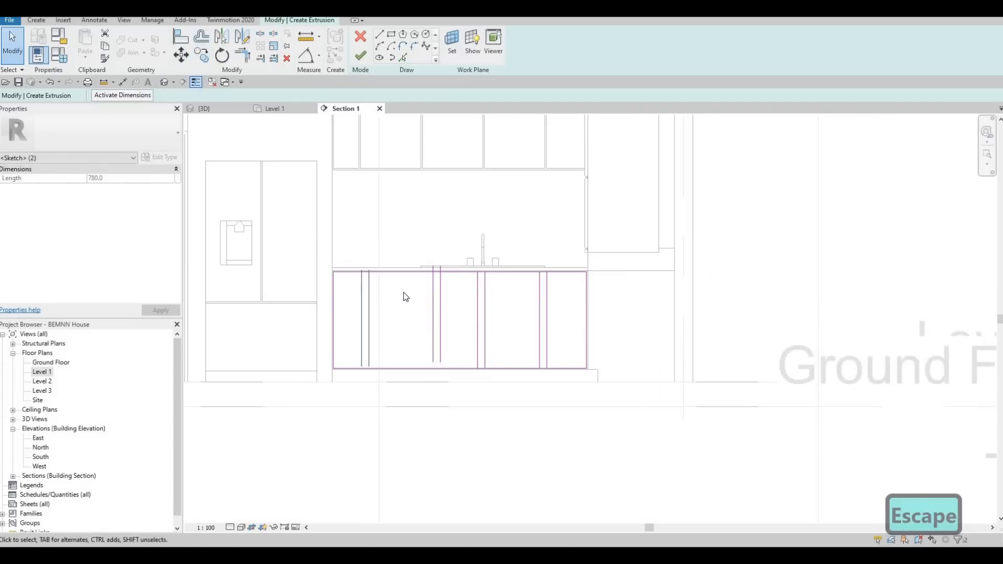
key(a)
key(l)
scroll(359, 149, up, 1)
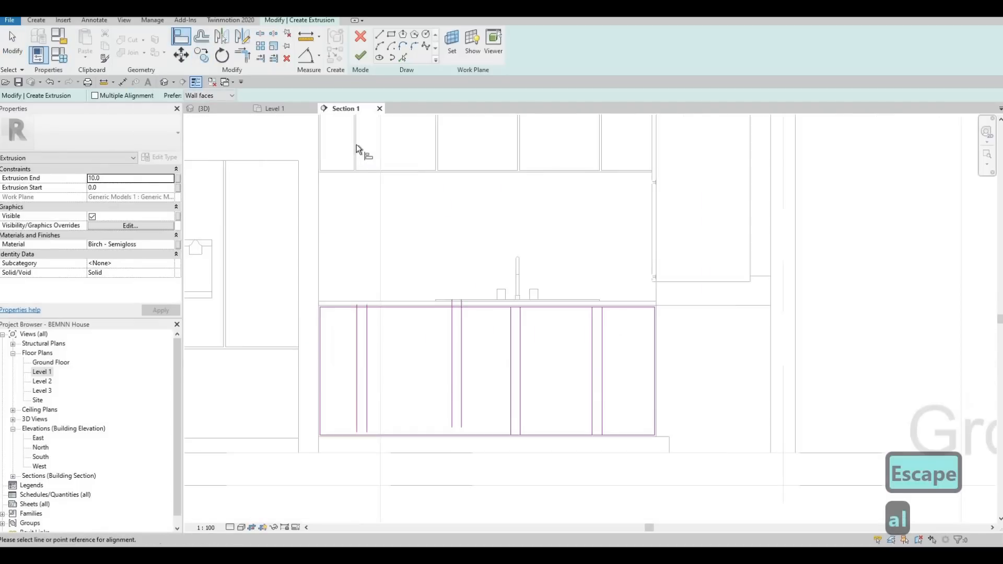
click(358, 336)
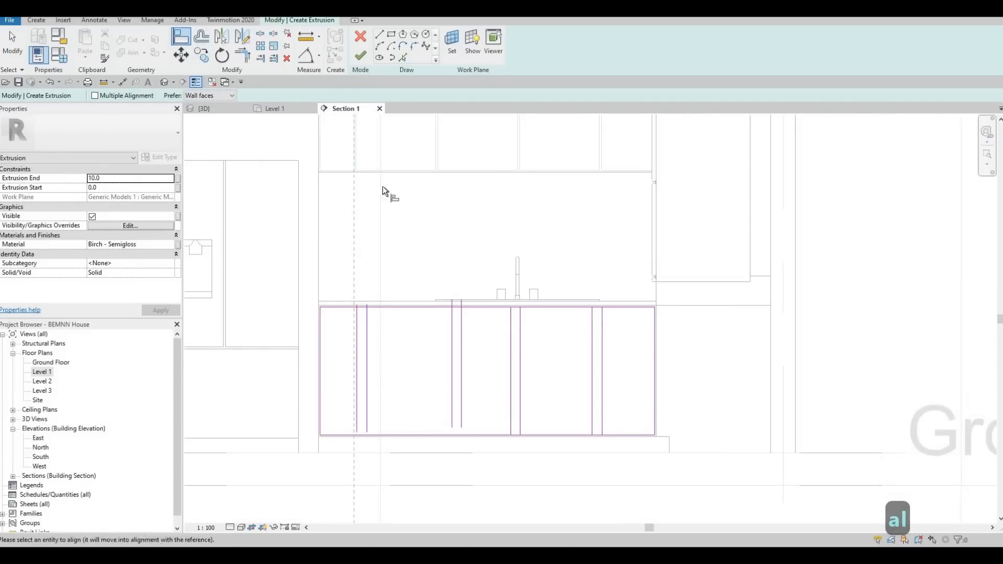
click(358, 151)
click(367, 340)
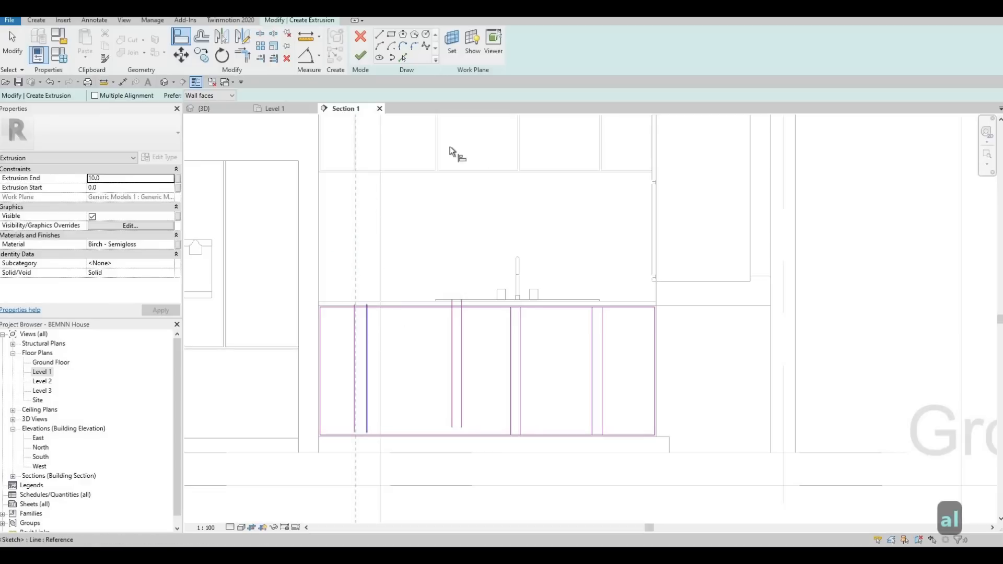
click(438, 180)
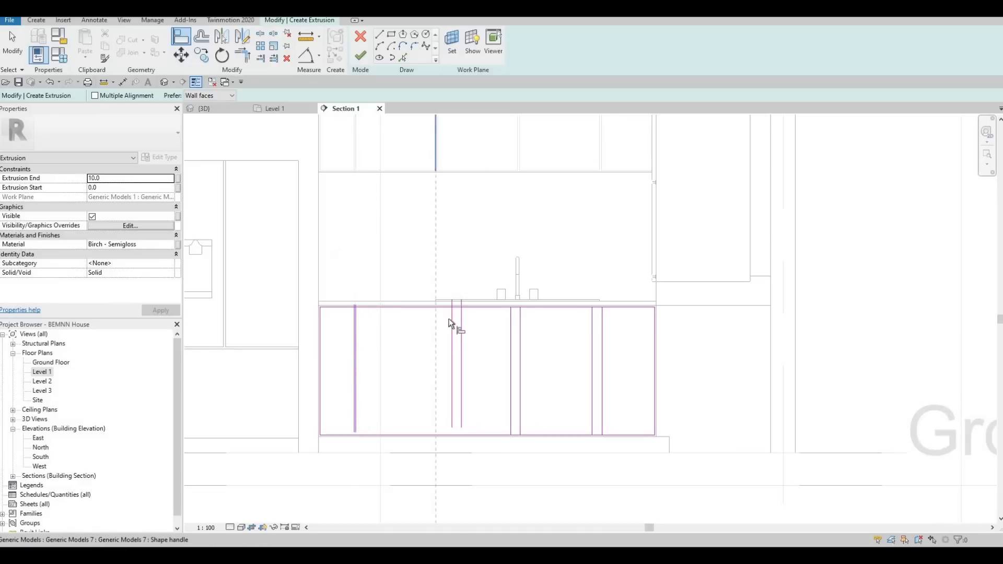
click(452, 303)
click(469, 316)
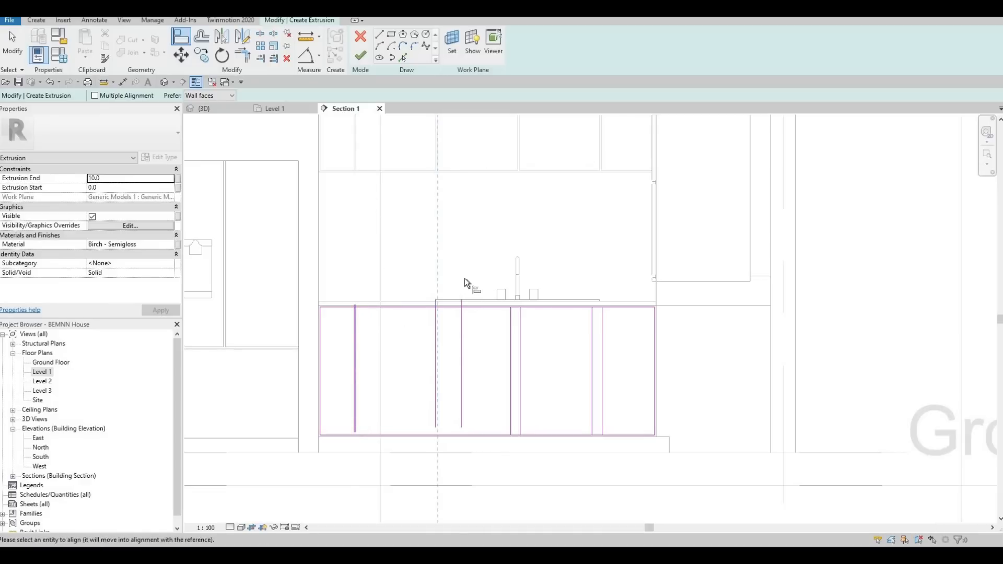
- Align the lines of the two right-hand pairs with the edges of the matching wall cabinet door gaps above
click(515, 147)
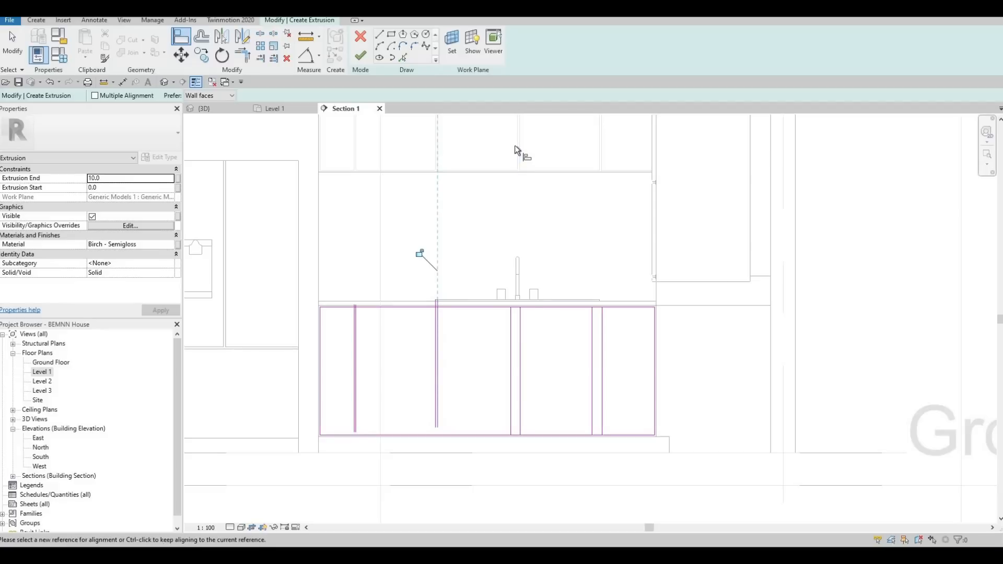
click(512, 333)
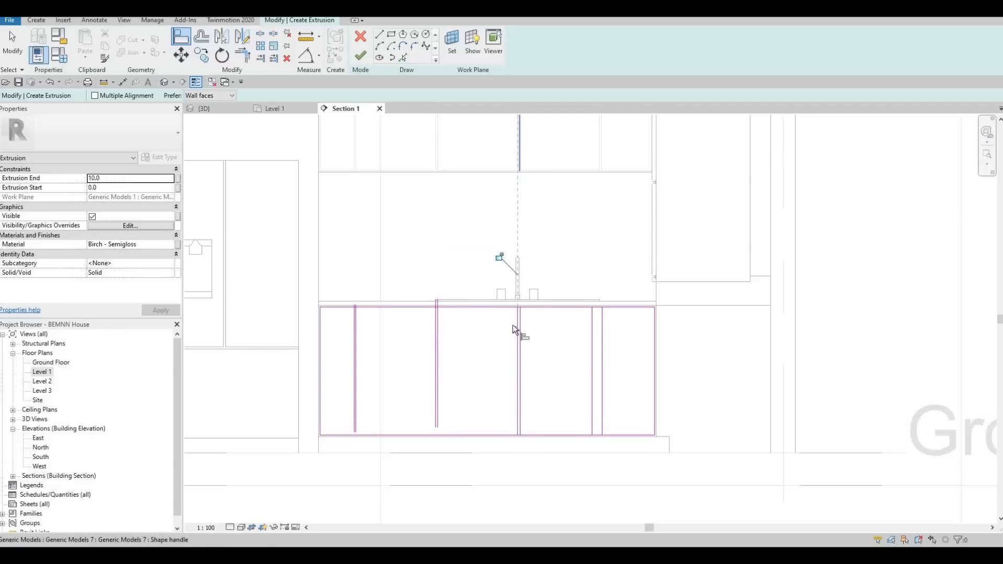
key(Escape)
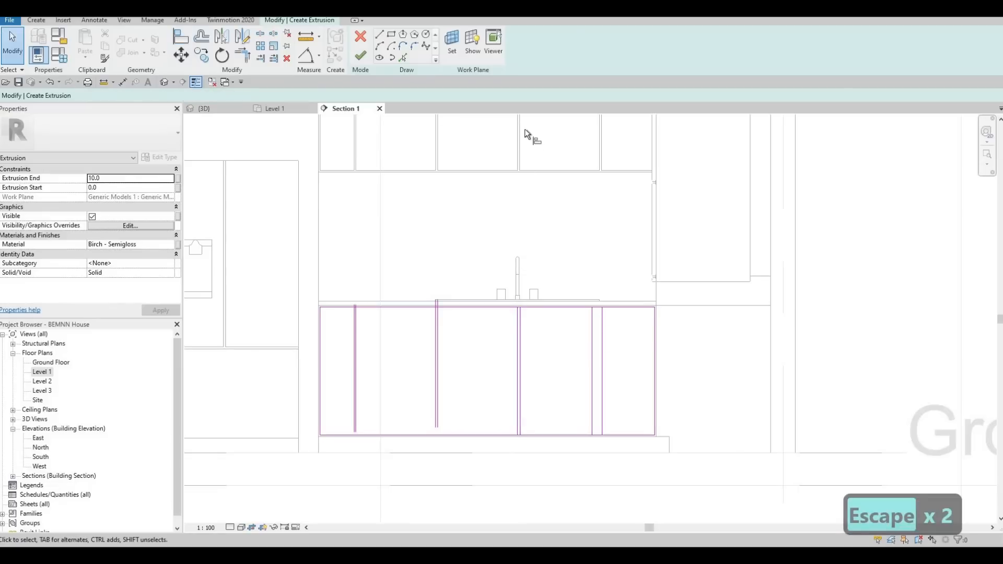
key(a)
key(l)
click(524, 335)
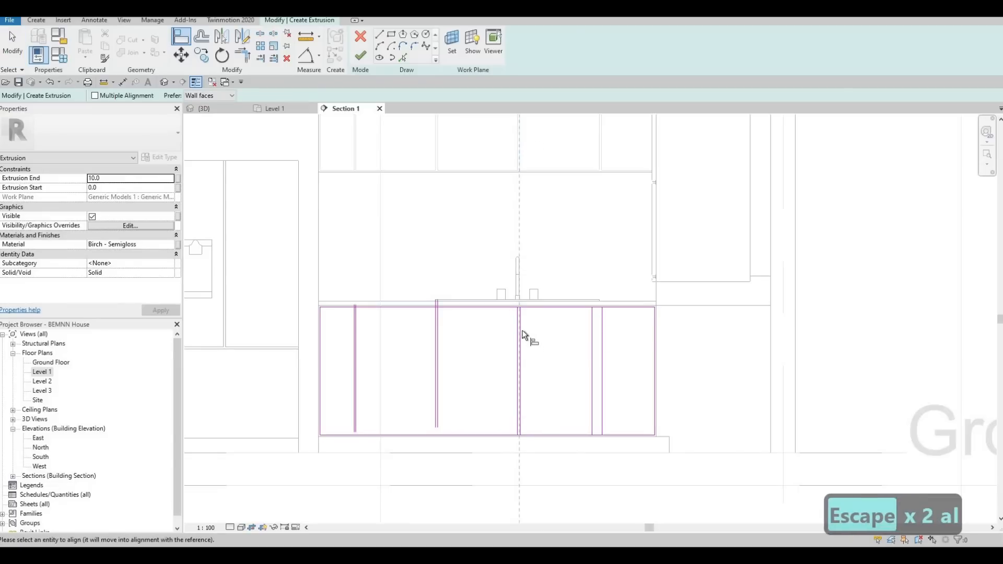
click(599, 158)
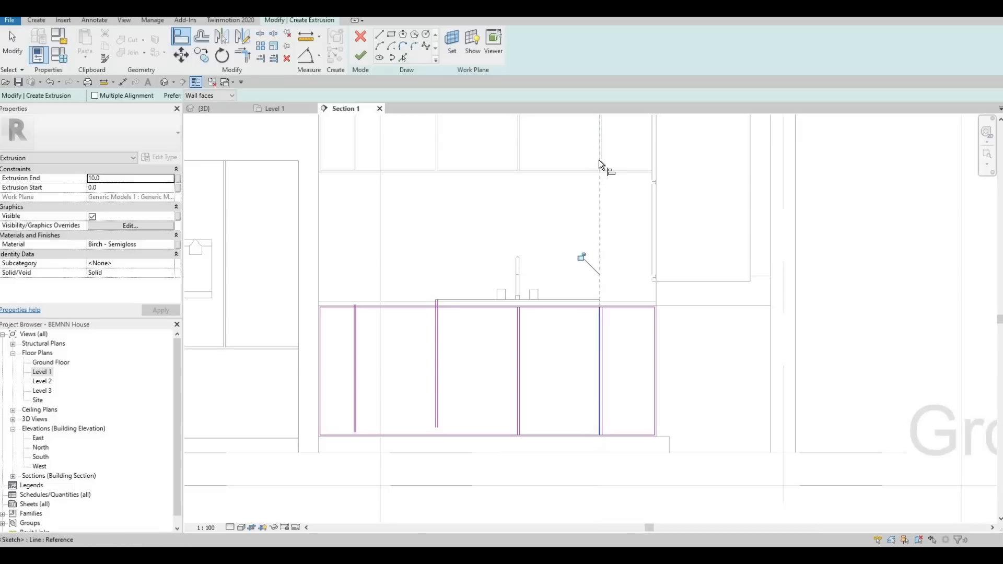
click(598, 324)
click(604, 331)
key(Escape)
key(Escape)
- Split the rectangle's top edge between the lines of each of the two left-hand pairs, keeping the inner segments
middle_drag(429, 389, 447, 328)
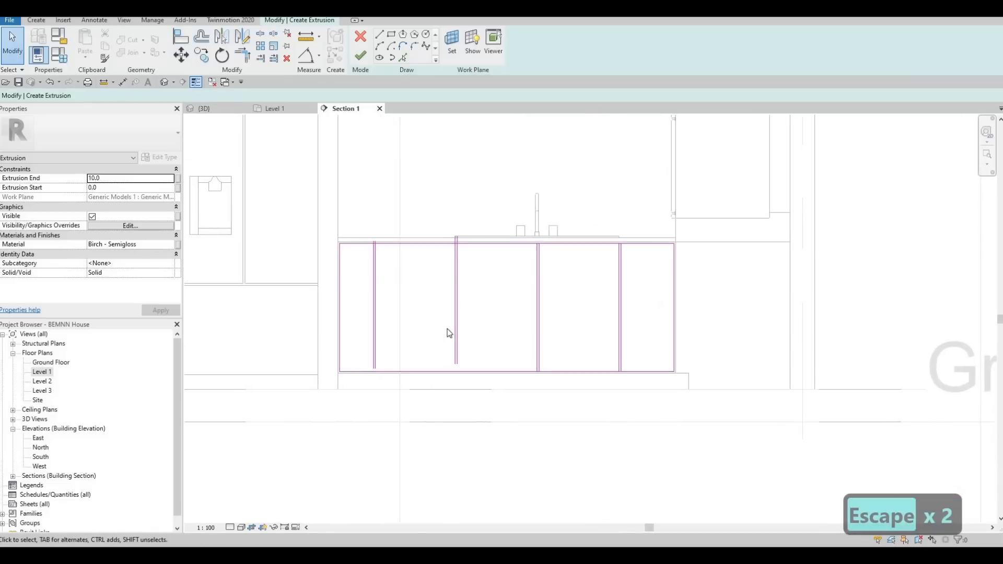
scroll(448, 330, up, 2)
key(s)
key(l)
scroll(347, 201, up, 5)
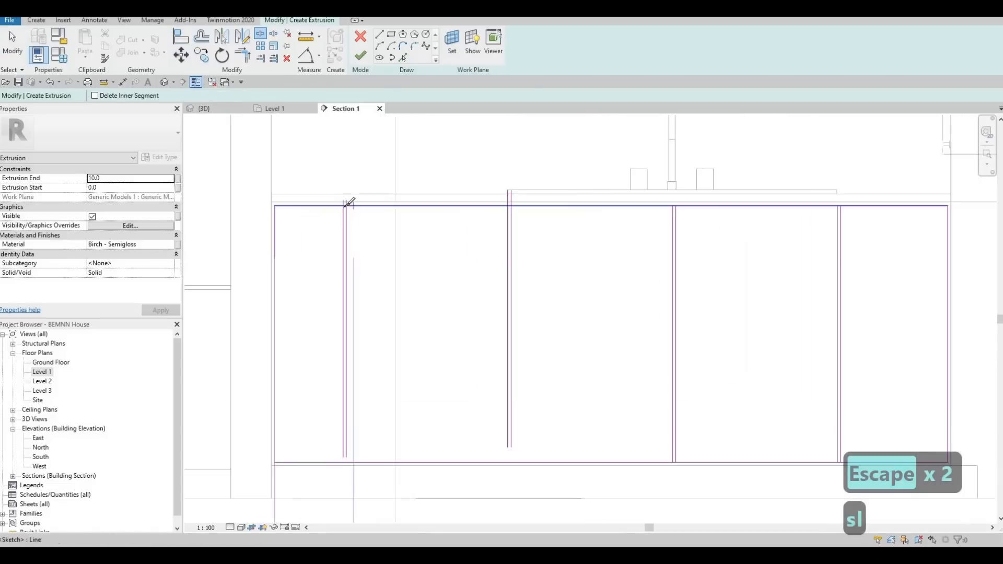
scroll(343, 210, up, 3)
click(343, 208)
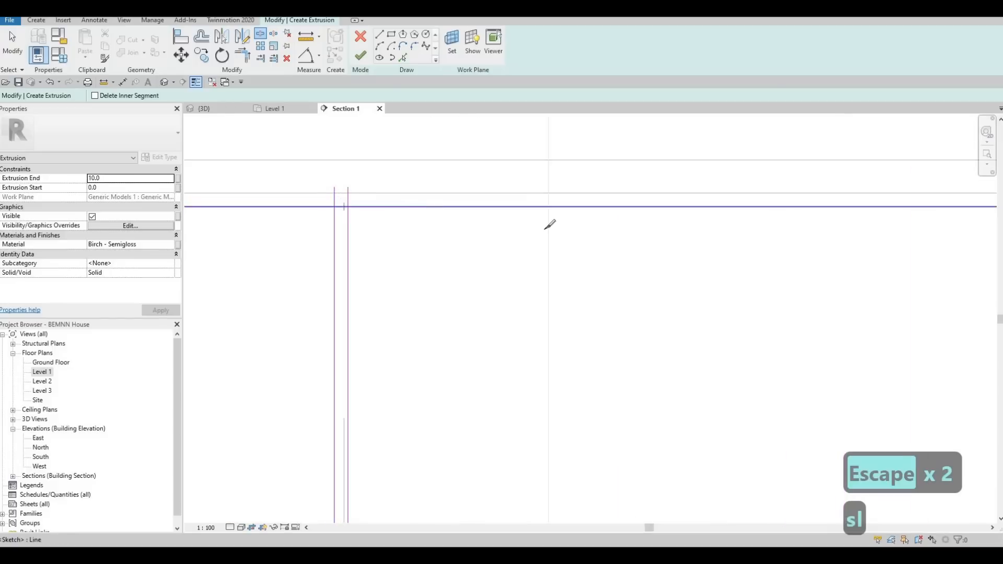
scroll(757, 202, down, 3)
middle_drag(908, 193, 757, 193)
scroll(750, 219, up, 3)
click(757, 201)
- Split the rectangle's top edge between the lines of each of the two right-hand pairs
scroll(755, 199, down, 3)
middle_drag(951, 194, 512, 180)
scroll(514, 182, up, 2)
scroll(508, 187, up, 2)
click(510, 183)
scroll(736, 224, down, 3)
middle_drag(912, 208, 818, 205)
scroll(827, 192, up, 3)
click(823, 188)
- Split the rectangle's bottom edge between the lines of each of the two right-hand pairs
scroll(736, 292, down, 8)
middle_drag(795, 478, 813, 414)
scroll(813, 413, up, 1)
scroll(769, 382, up, 4)
scroll(779, 381, up, 1)
click(778, 379)
scroll(685, 335, down, 6)
scroll(680, 338, up, 4)
scroll(677, 338, up, 2)
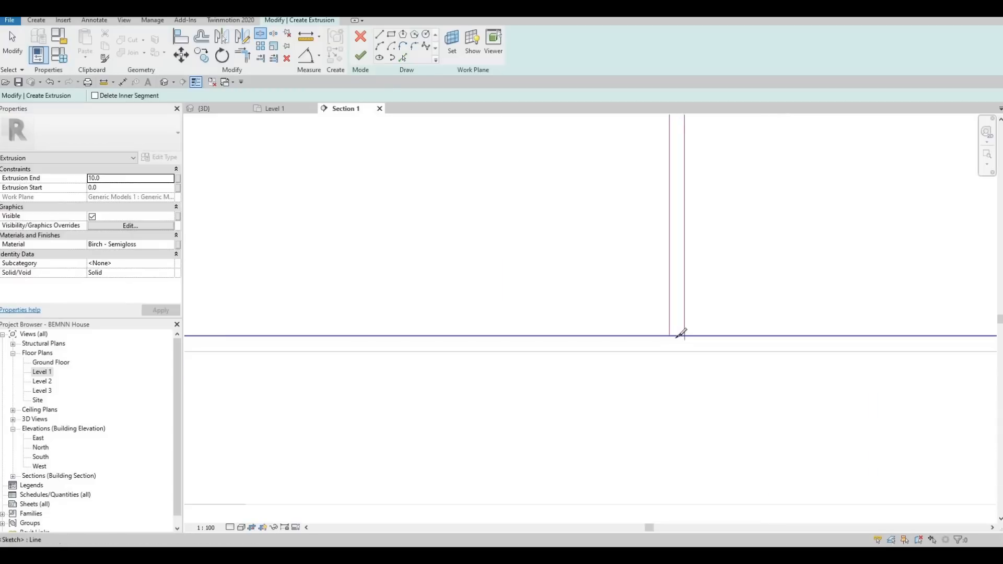
click(678, 336)
- Split the rectangle's bottom edge between the lines of each of the two left-hand pairs, keeping the inner segments
scroll(676, 336, down, 2)
middle_drag(238, 341, 510, 352)
scroll(491, 337, up, 2)
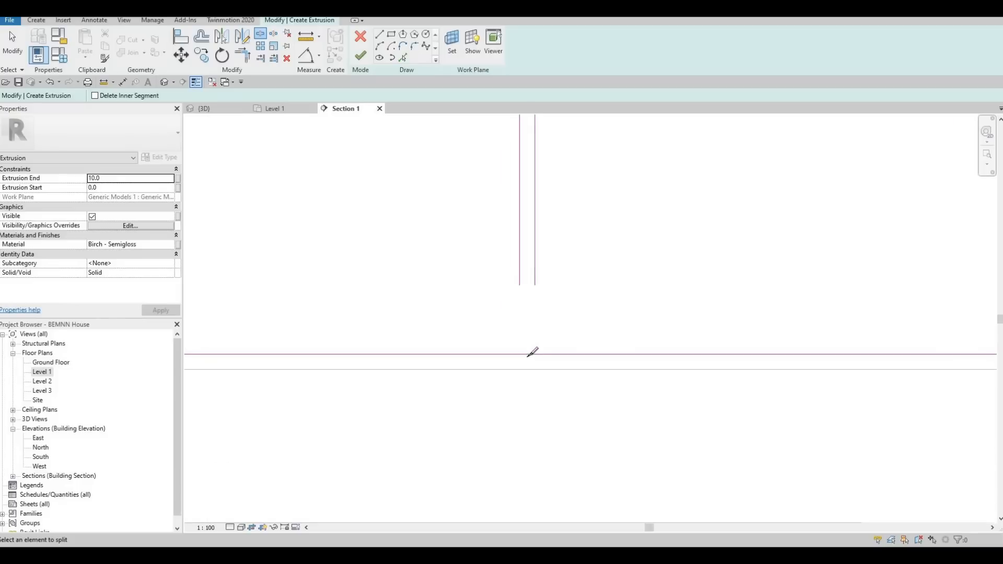
click(526, 355)
scroll(524, 355, down, 2)
middle_drag(201, 347, 524, 348)
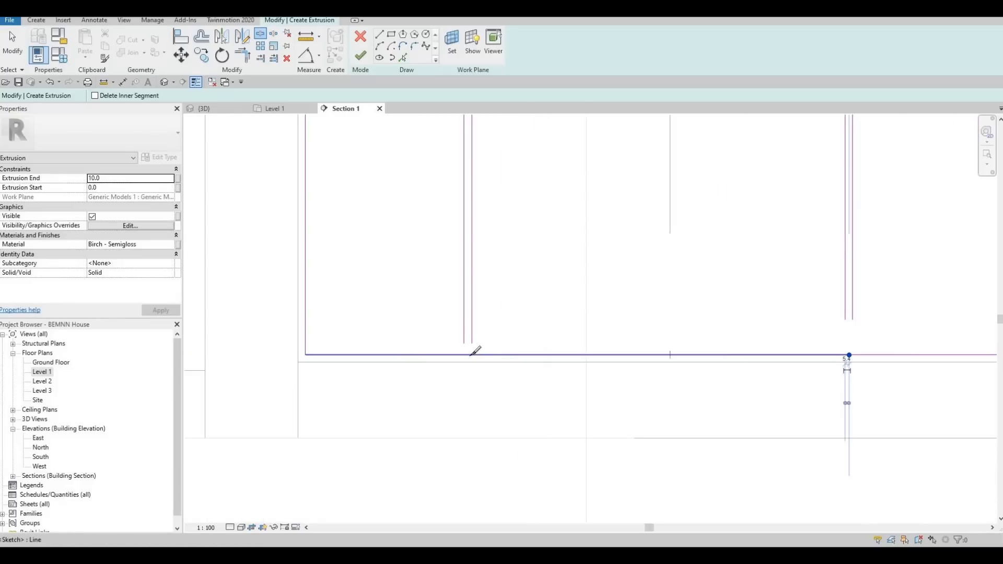
scroll(471, 350, up, 1)
scroll(469, 321, down, 2)
- Trim the leftmost pair of vertical lines to the split top edge, forming the upper corners of the adjoining door panels
key(Escape)
key(Escape)
key(Escape)
key(t)
key(r)
scroll(488, 257, up, 1)
middle_drag(466, 137, 497, 283)
scroll(491, 304, down, 1)
scroll(492, 283, up, 4)
click(495, 252)
click(491, 246)
click(509, 261)
click(522, 247)
- Trim the second pair of vertical lines from the left to the top edge segments on either side
scroll(671, 287, down, 1)
middle_drag(671, 288, 641, 282)
scroll(642, 282, down, 1)
middle_drag(846, 258, 629, 217)
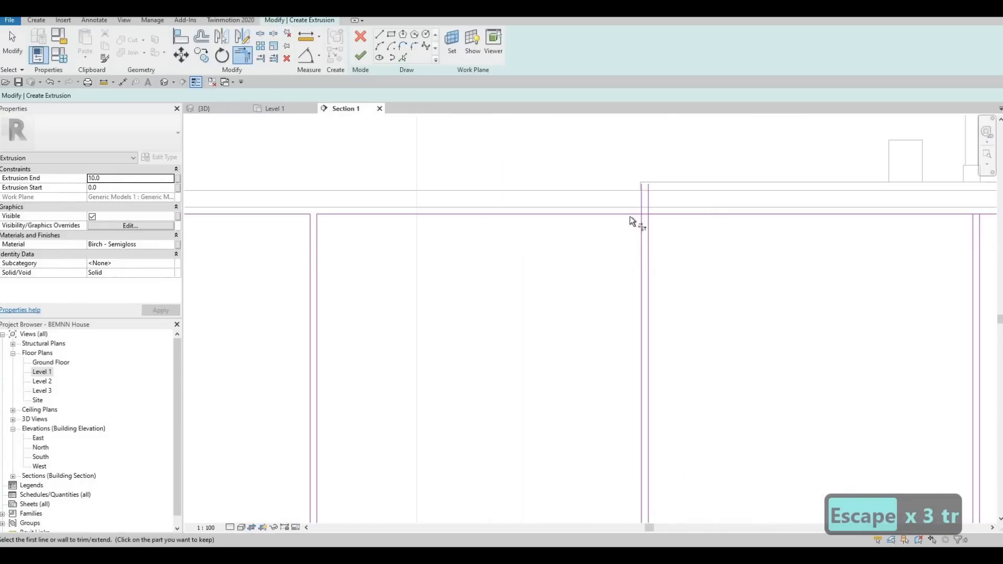
click(630, 216)
click(640, 230)
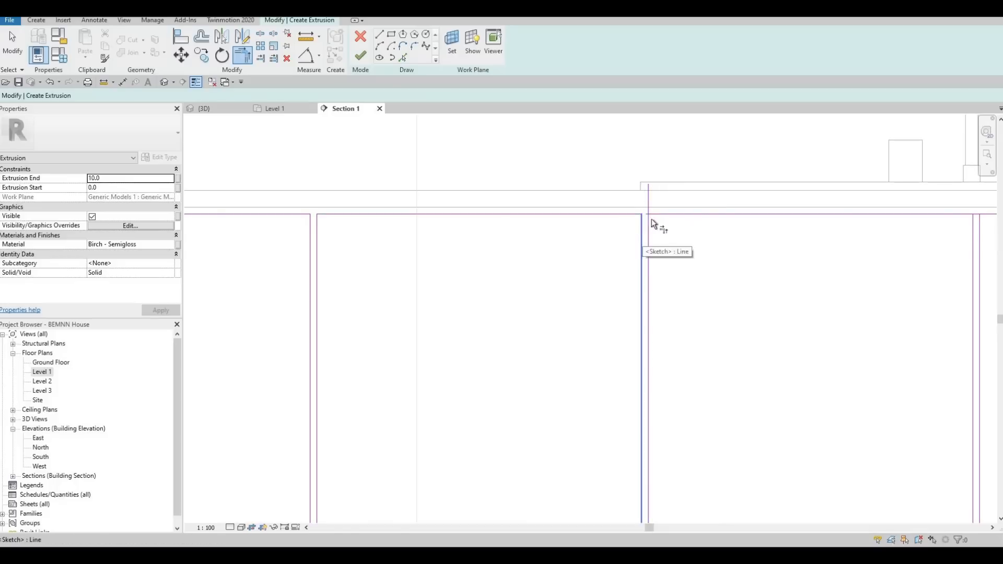
click(655, 216)
click(655, 215)
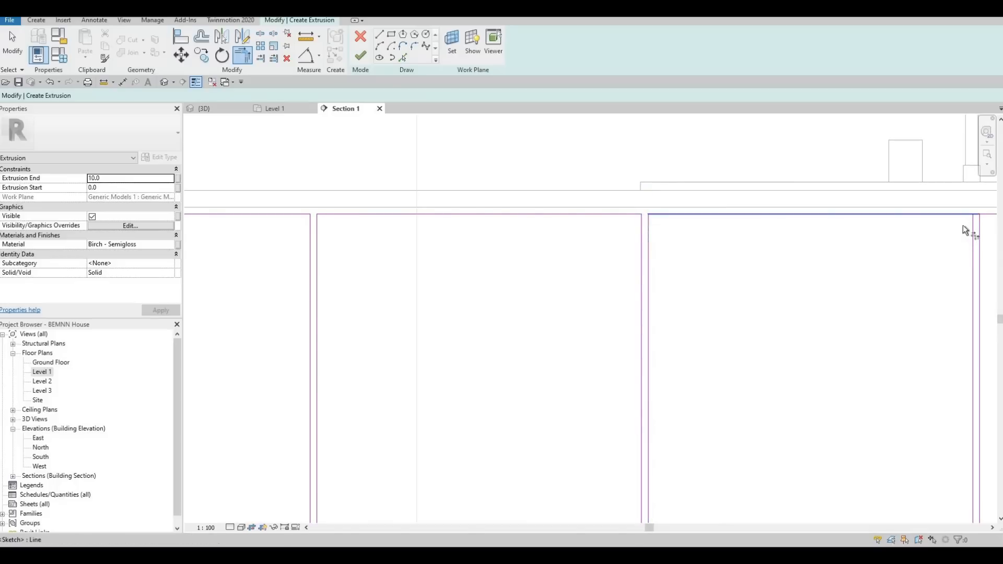
- Trim the two right-hand pairs of vertical lines to the top edge segments to close the remaining upper door corners
click(961, 215)
click(969, 228)
middle_drag(954, 268, 640, 256)
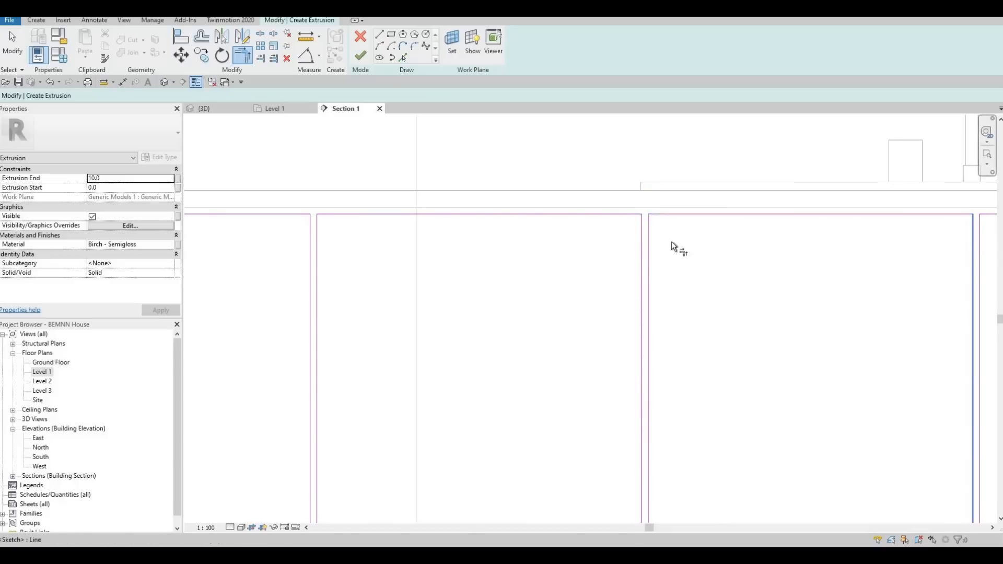
middle_drag(970, 201, 545, 206)
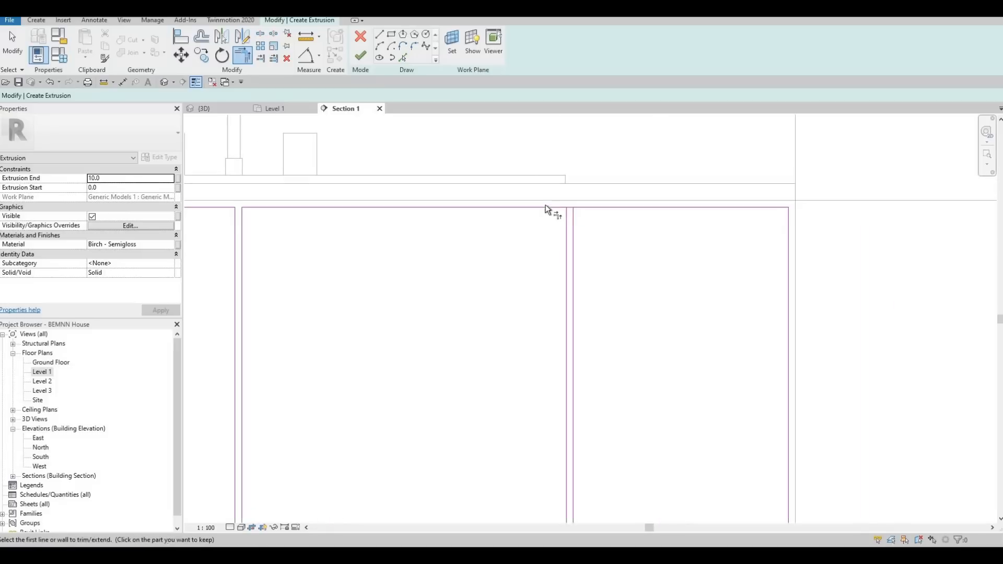
click(574, 227)
click(589, 208)
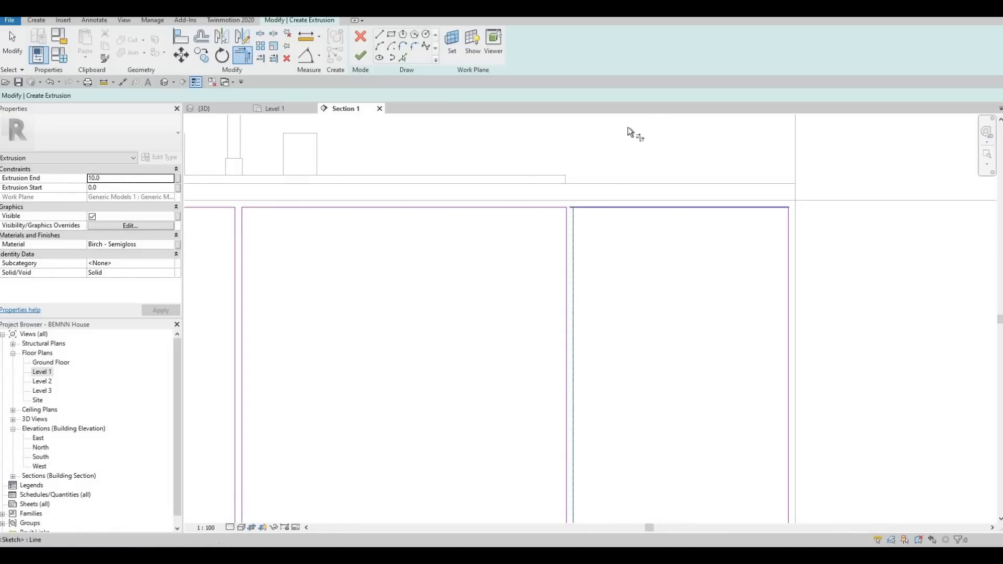
- Trim the two right-hand pairs of vertical lines to the bottom edge segments to form the lower door corners
middle_drag(603, 364, 633, 175)
click(604, 436)
click(621, 455)
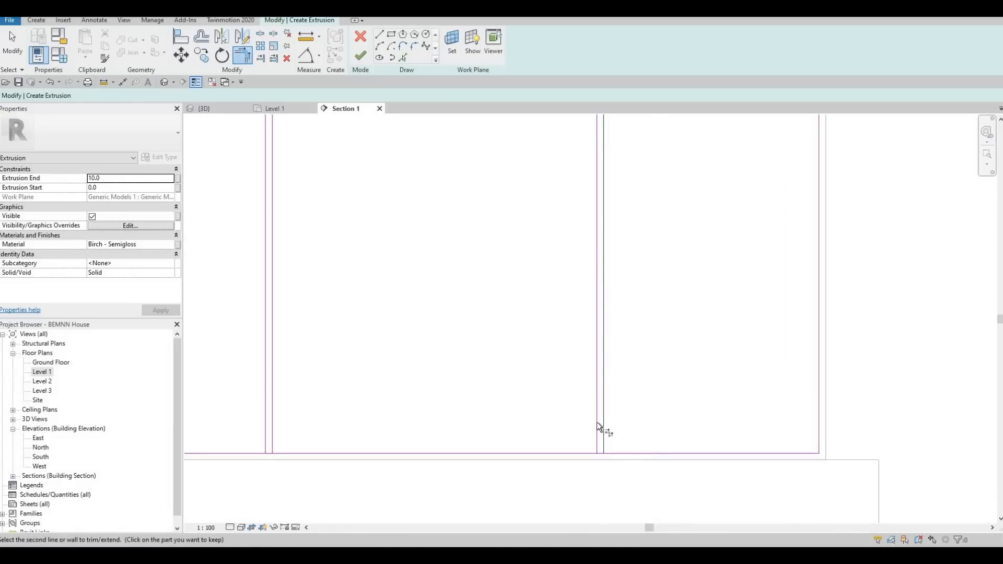
click(575, 453)
click(562, 449)
middle_drag(290, 449, 560, 442)
click(550, 443)
click(542, 421)
click(536, 421)
click(513, 447)
- Trim the two left-hand pairs of vertical lines to the bottom edge segments, closing all five door outlines
middle_drag(329, 426, 678, 428)
click(563, 391)
click(556, 397)
click(505, 447)
middle_drag(301, 442, 678, 438)
click(649, 445)
click(609, 400)
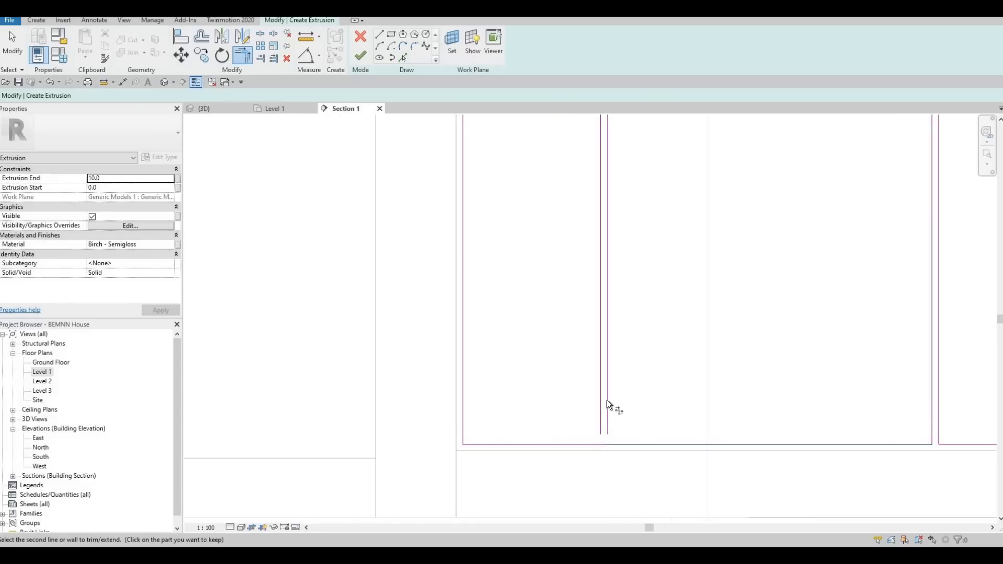
click(600, 399)
click(575, 442)
click(600, 404)
scroll(562, 420, down, 5)
middle_drag(544, 444, 421, 436)
key(Escape)
key(Escape)
- Finish the base cabinet door extrusion sketch and complete the in-place model
scroll(541, 407, down, 4)
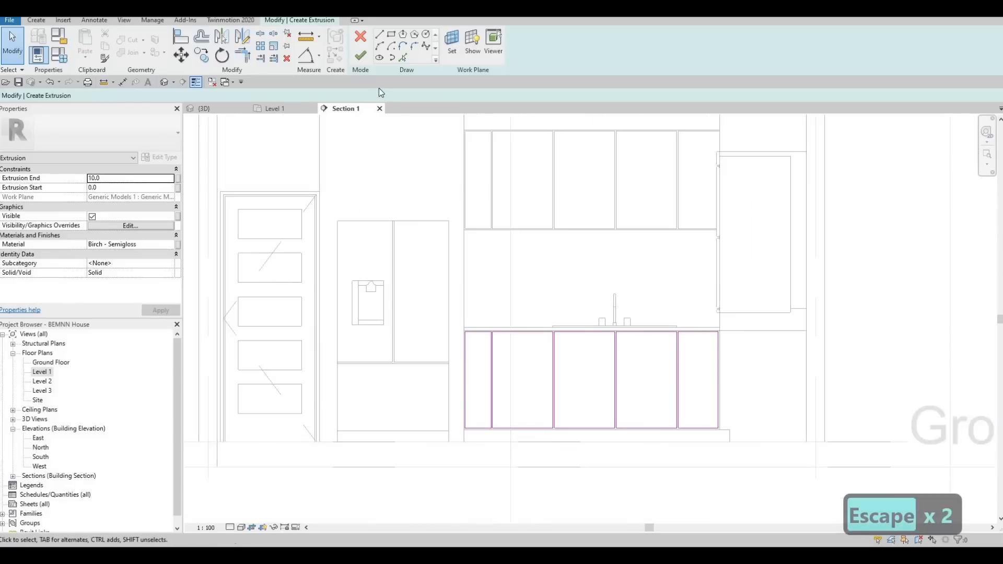
click(360, 55)
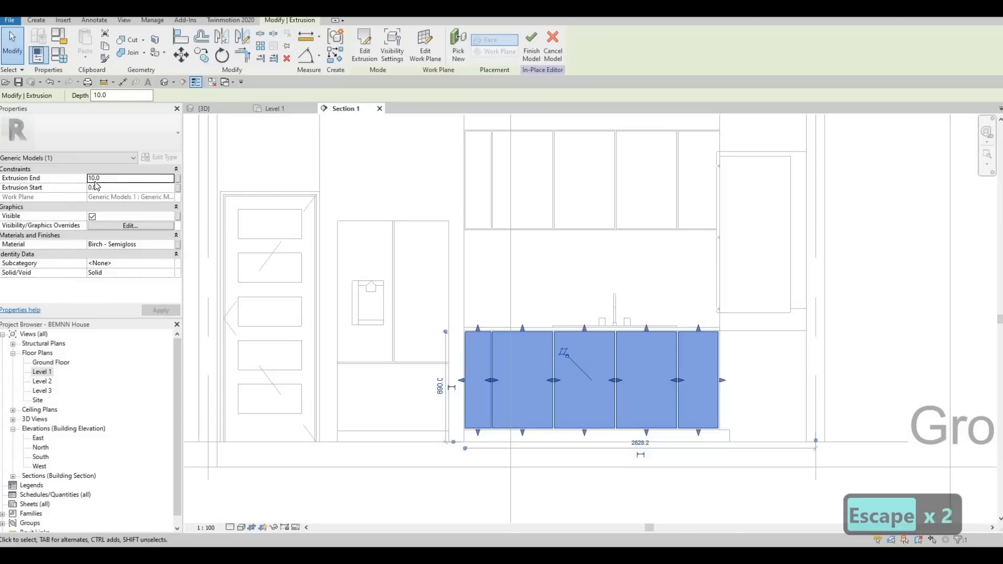
click(532, 45)
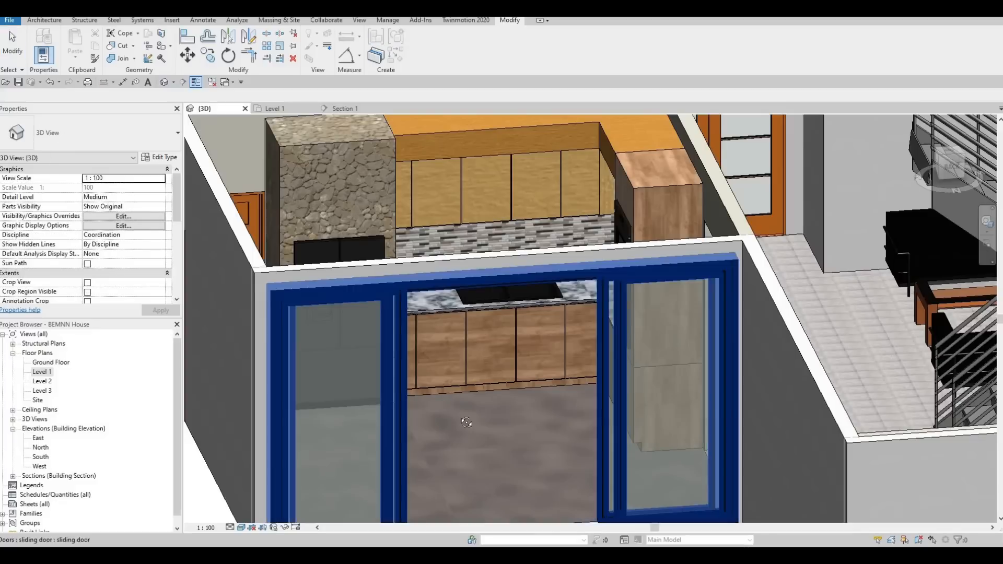
- Examine the base cabinet door panels and the surrounding kitchen in the 3D view
shift+middle_drag(464, 387, 472, 357)
scroll(475, 361, up, 2)
scroll(506, 387, down, 3)
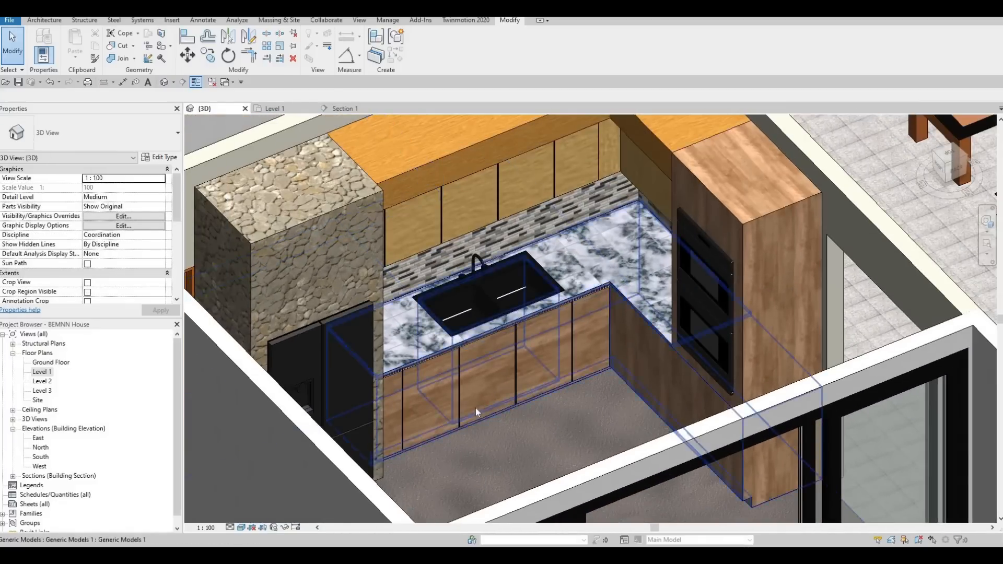
scroll(459, 428, up, 4)
scroll(580, 443, down, 3)
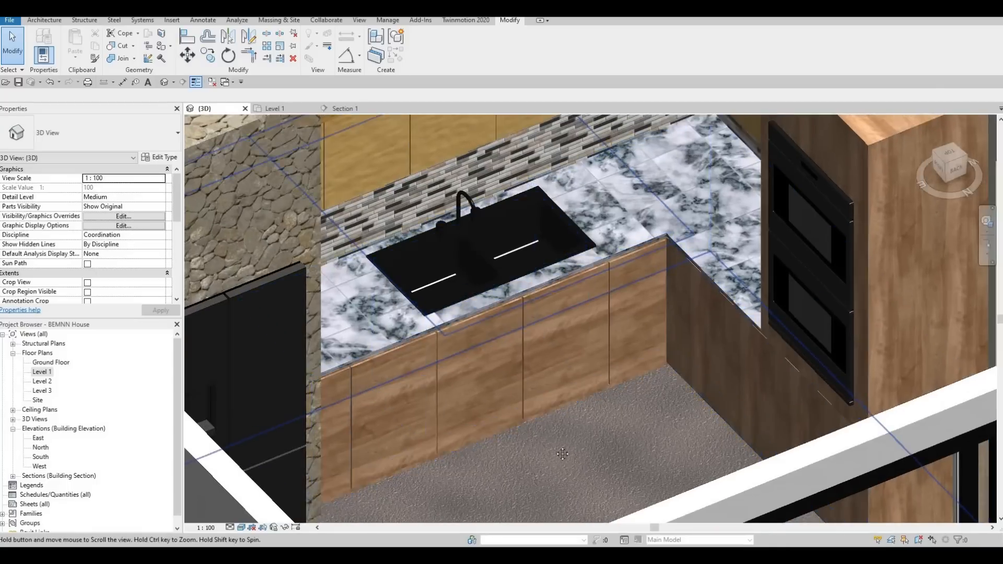
scroll(606, 373, up, 4)
scroll(604, 456, down, 5)
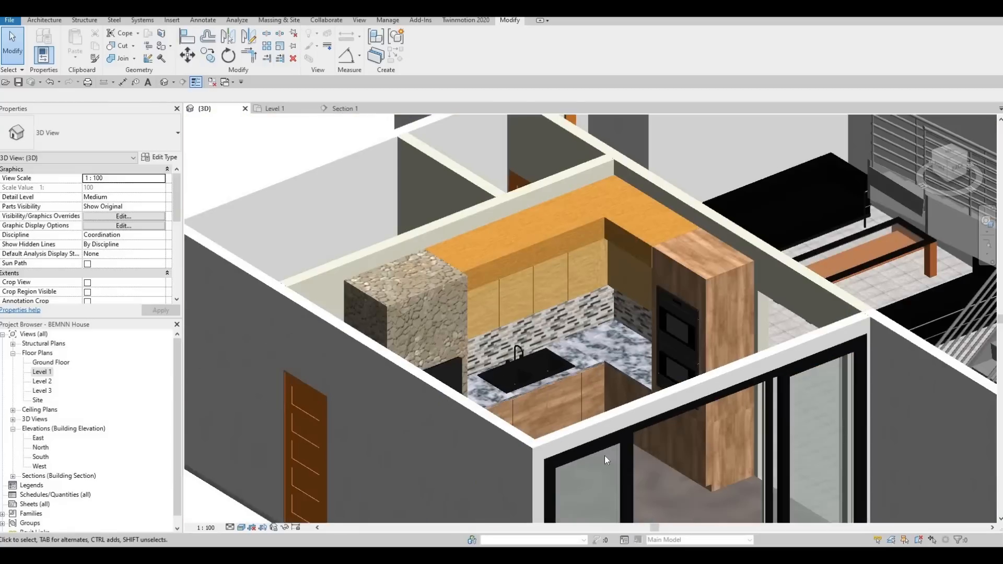